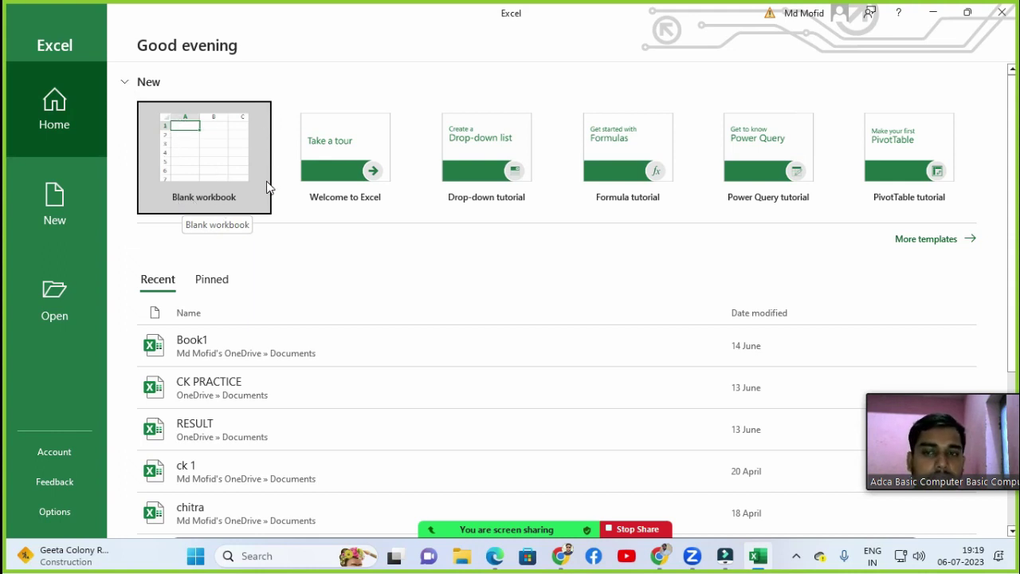
# Create a blank workbook and close Excel again.
pyautogui.click(226, 191)
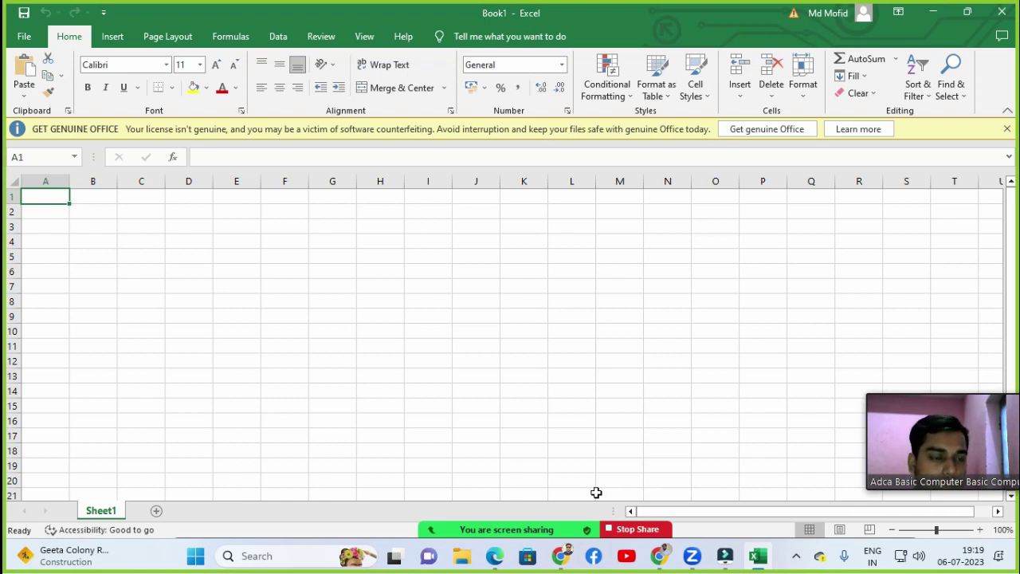
pyautogui.click(1003, 12)
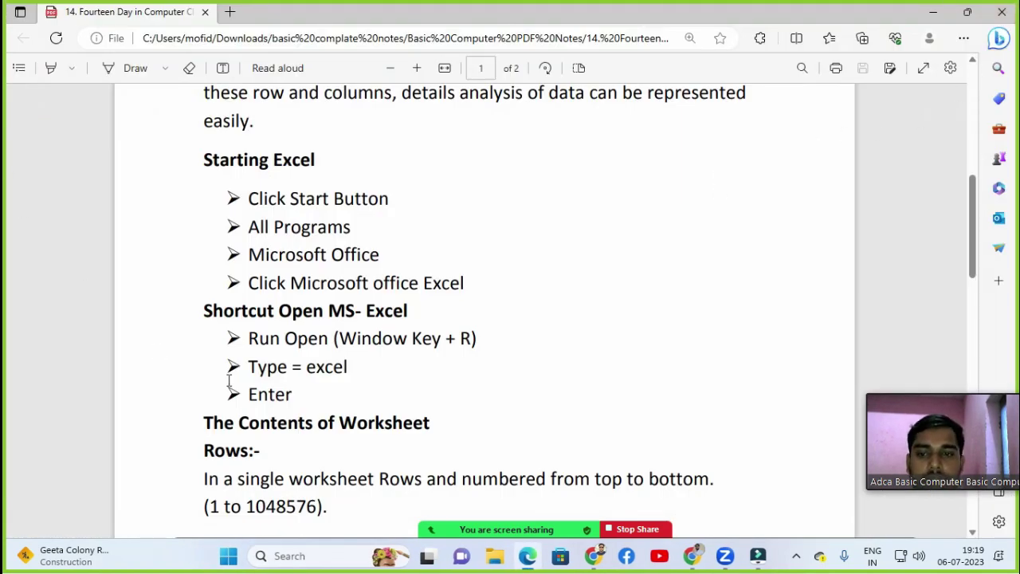
# Launch Excel through the Windows Run command "excel" and create a blank workbook.
pyautogui.scroll(-2, 226, 384)
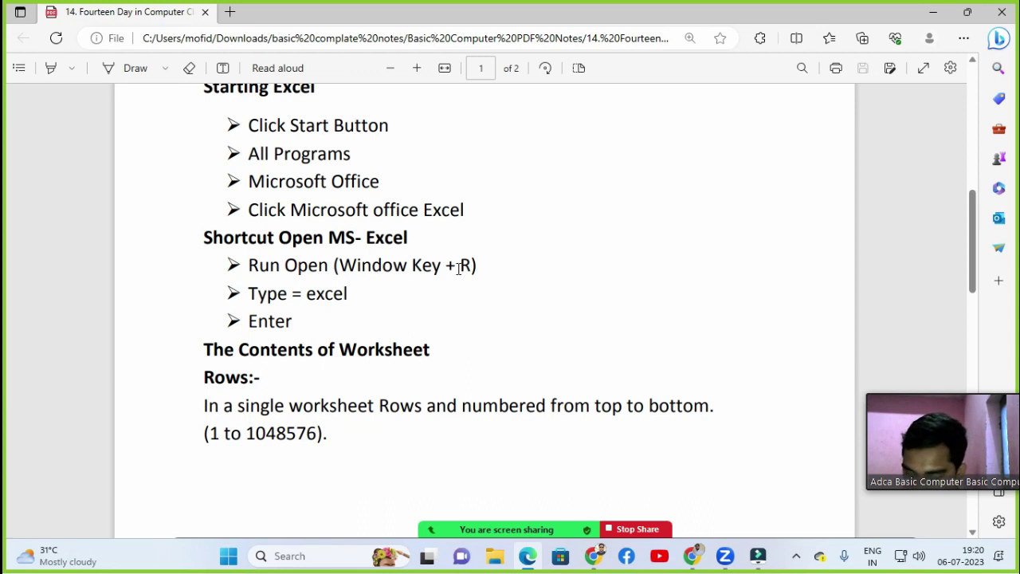
pyautogui.press('super+r')
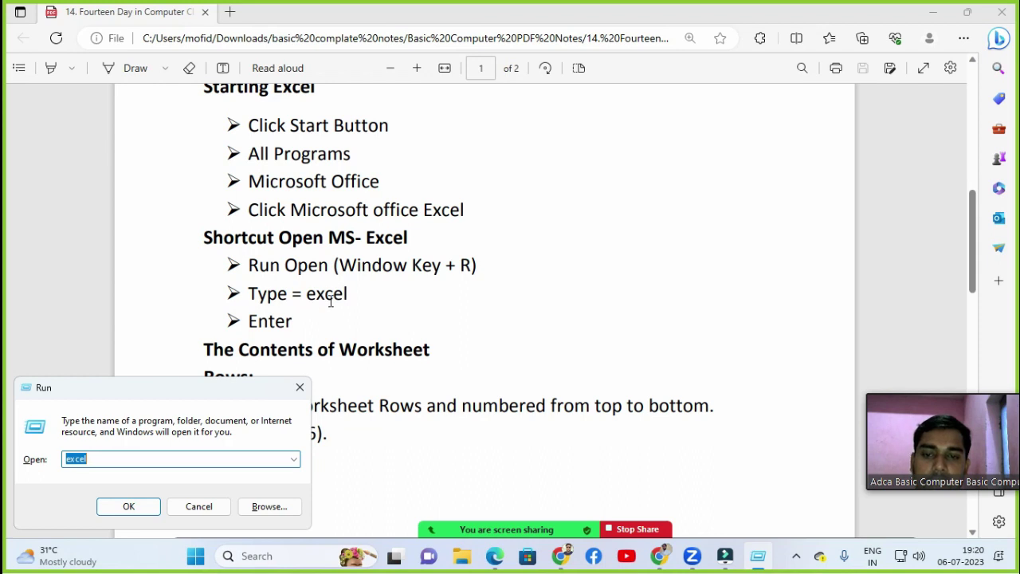
pyautogui.press('BackSpace')
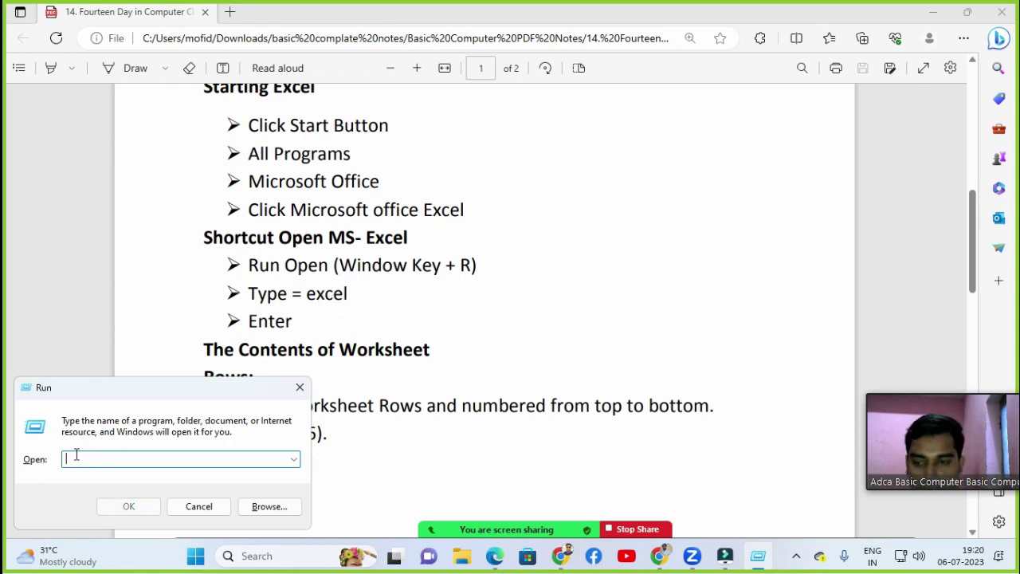
pyautogui.write('excel')
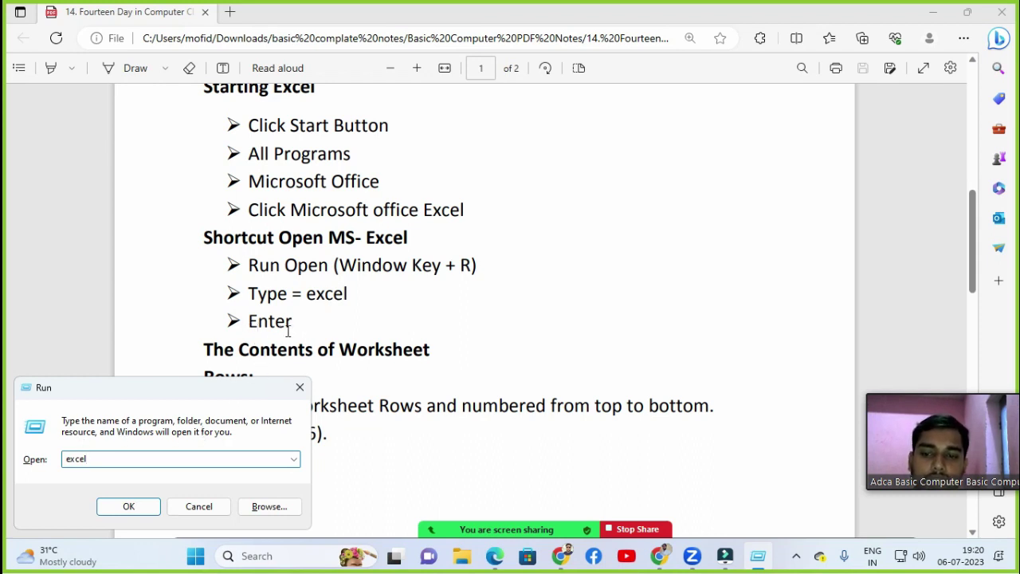
pyautogui.click(126, 505)
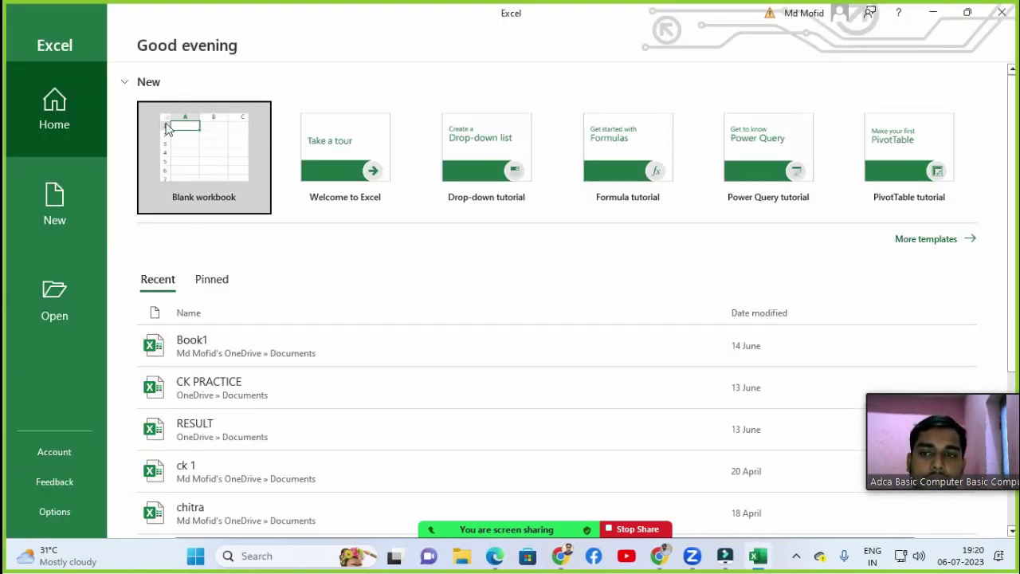
pyautogui.click(216, 169)
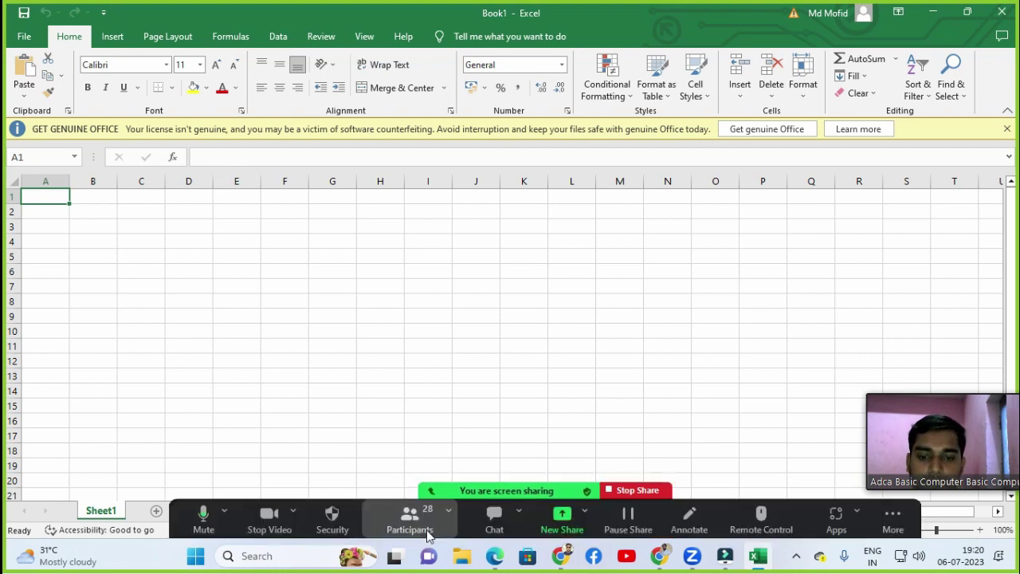
# Ask all Zoom participants to unmute and move the participants window out of the way.
pyautogui.click(409, 522)
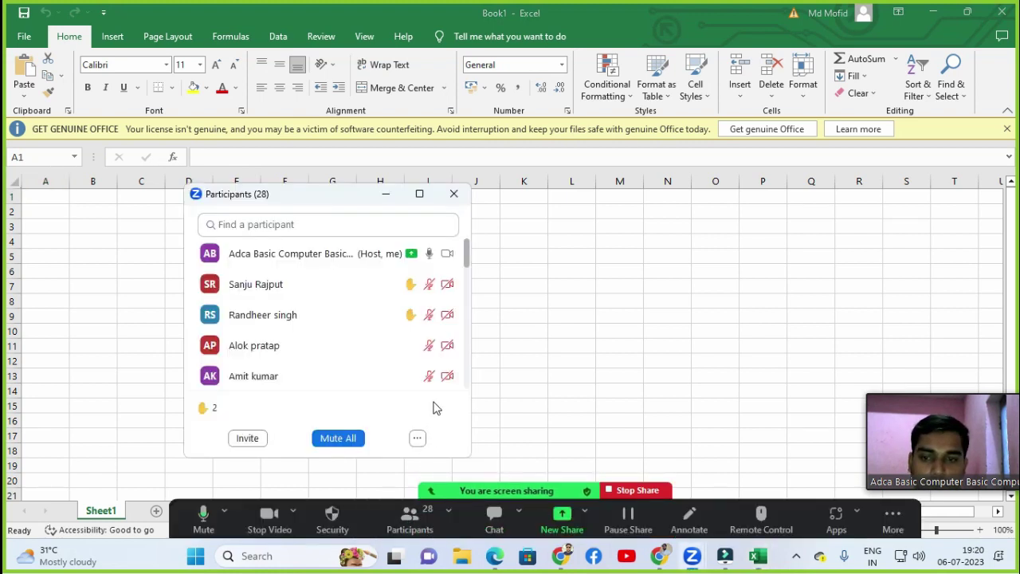
pyautogui.click(418, 438)
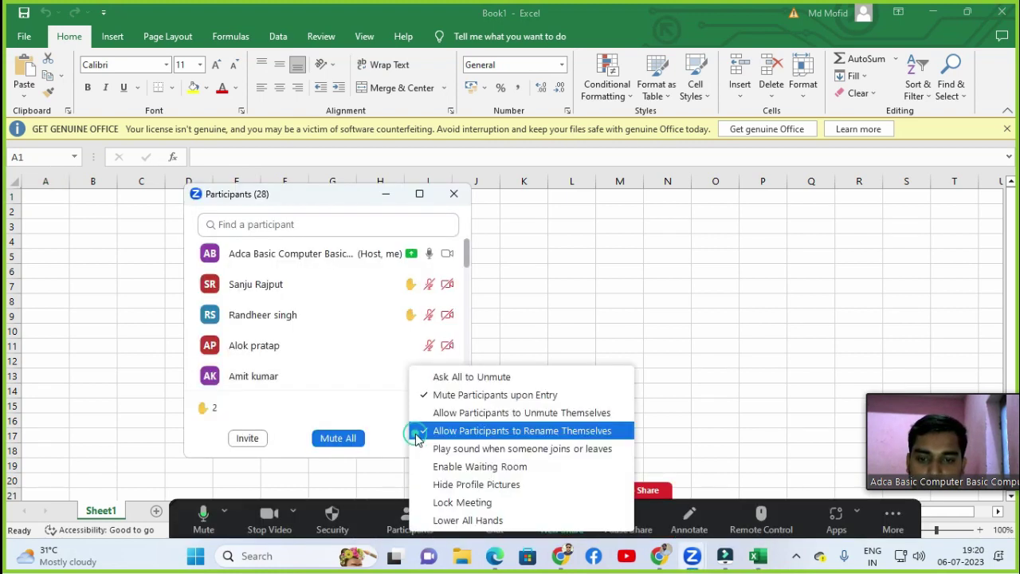
pyautogui.click(467, 372)
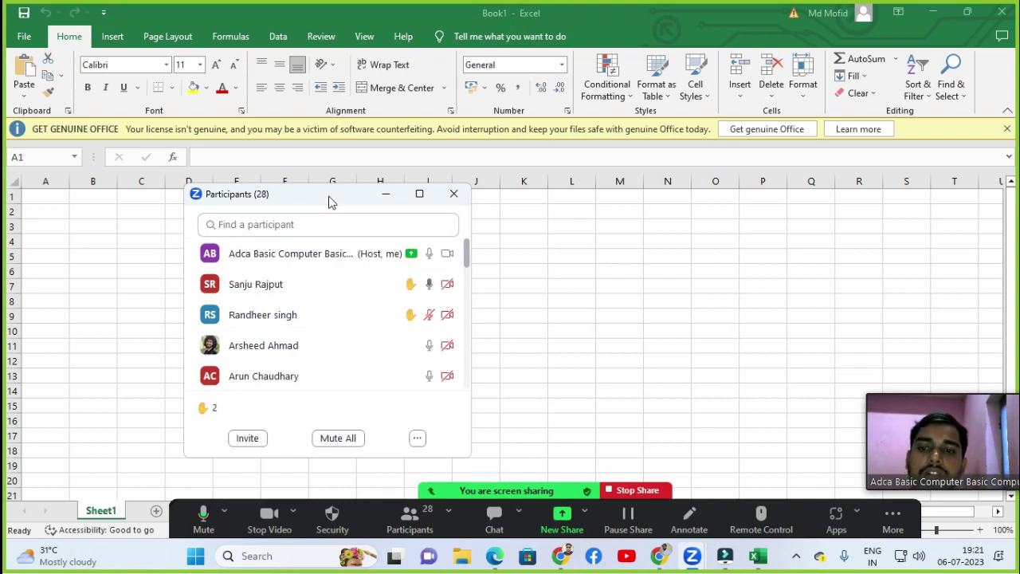
pyautogui.moveTo(331, 208); pyautogui.dragTo(500, 168)
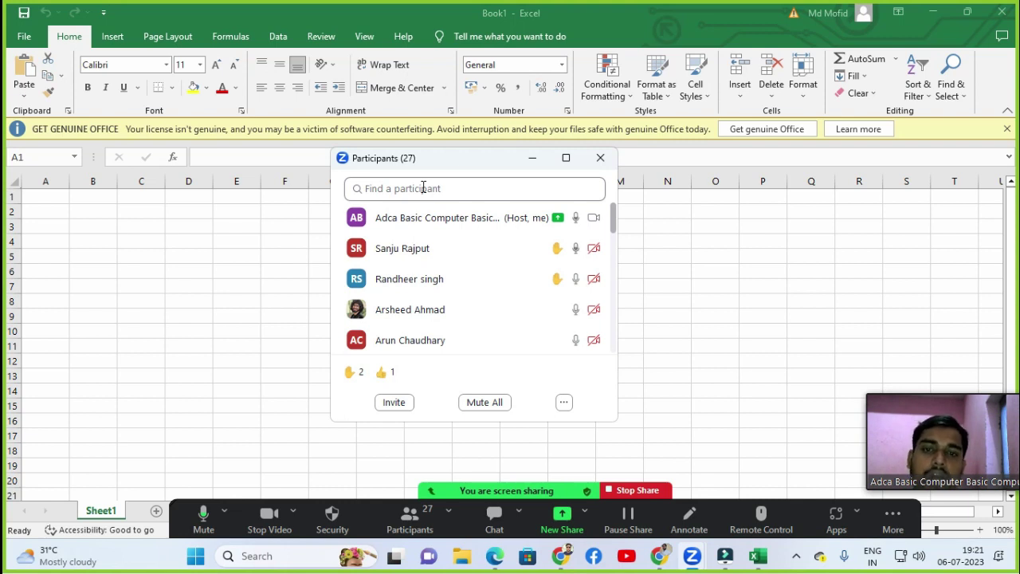
pyautogui.moveTo(478, 159); pyautogui.dragTo(649, 94)
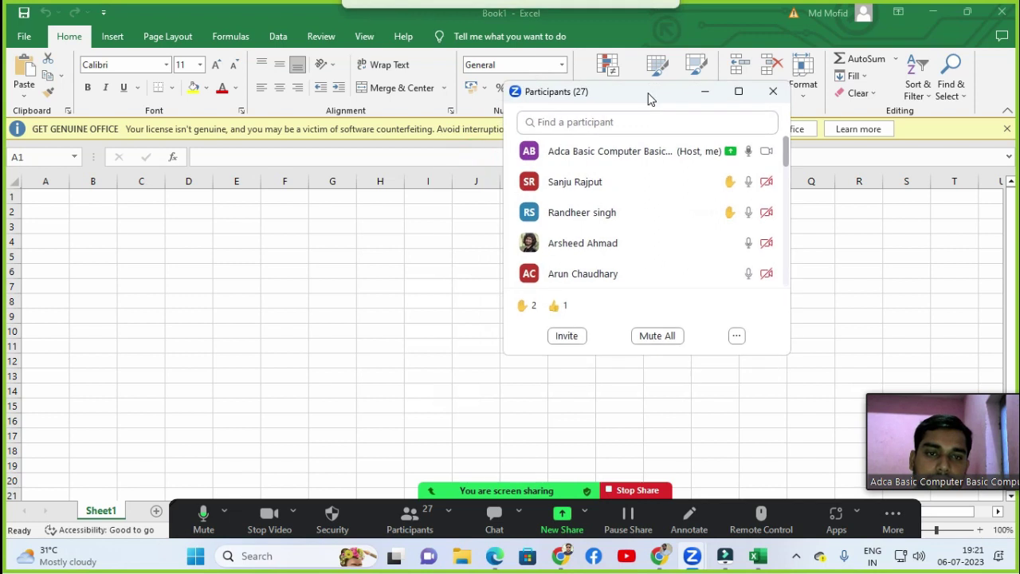
# Mute all current and new participants without letting them unmute themselves, and close the participants list.
pyautogui.click(661, 336)
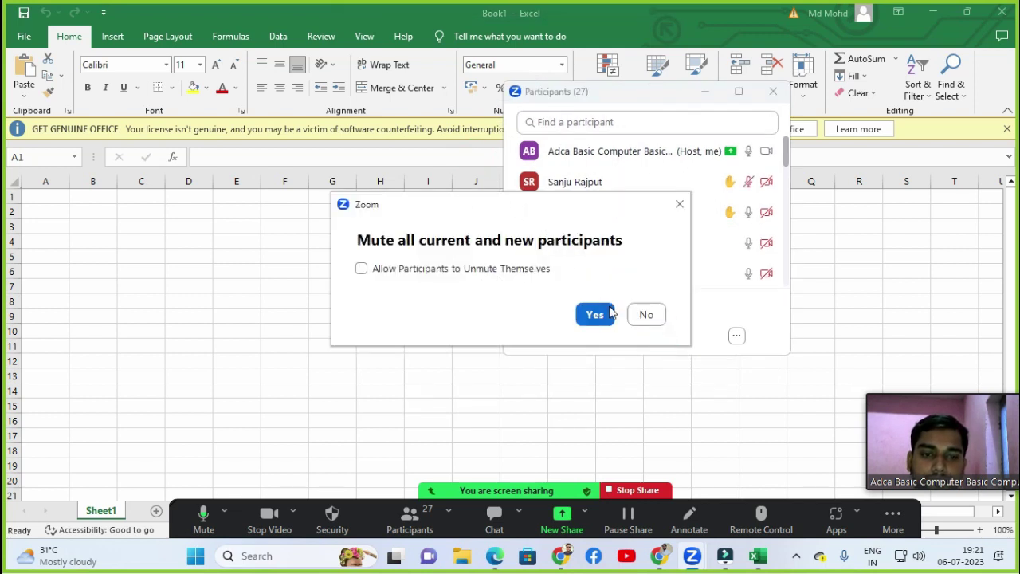
pyautogui.click(603, 316)
pyautogui.click(772, 91)
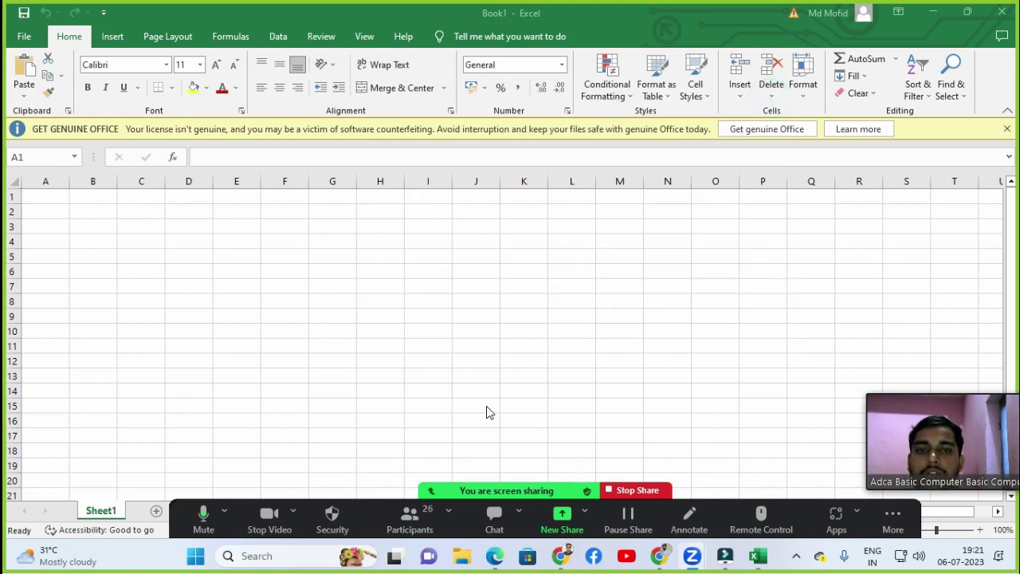
# Switch to the PDF notes in Edge and read the worksheet contents section on rows and columns.
pyautogui.click(497, 556)
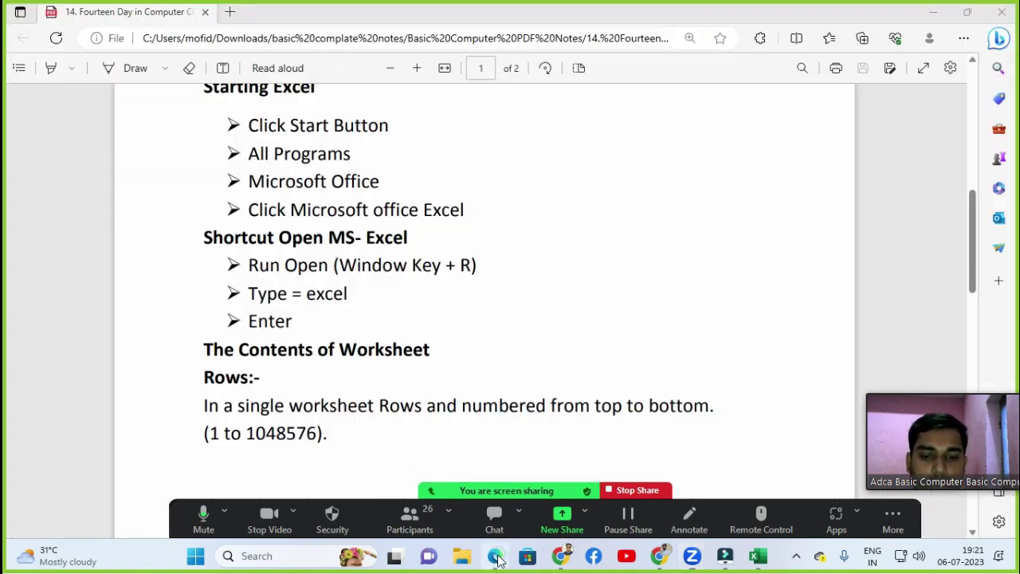
pyautogui.scroll(-1, 440, 348)
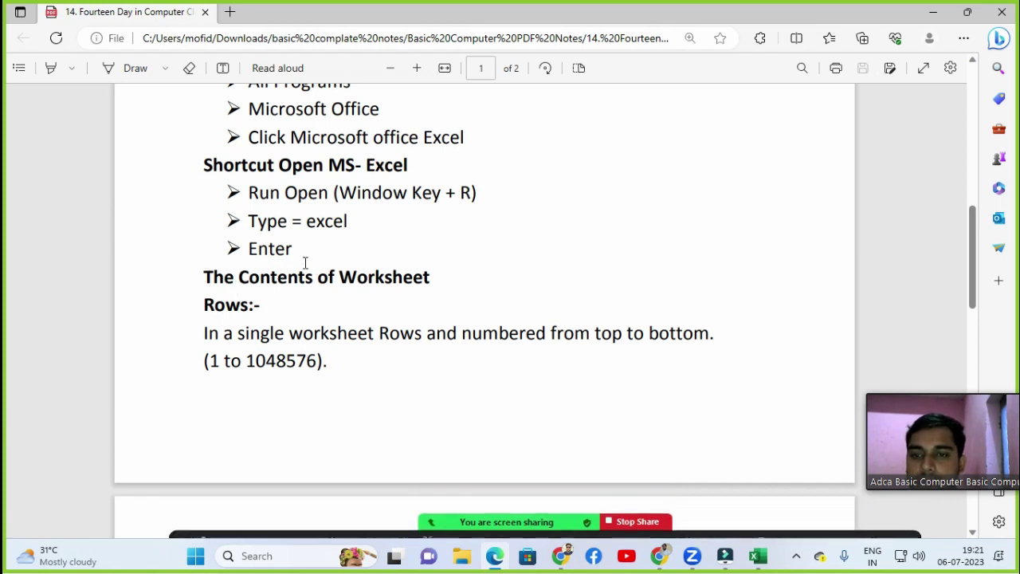
pyautogui.scroll(-1, 349, 246)
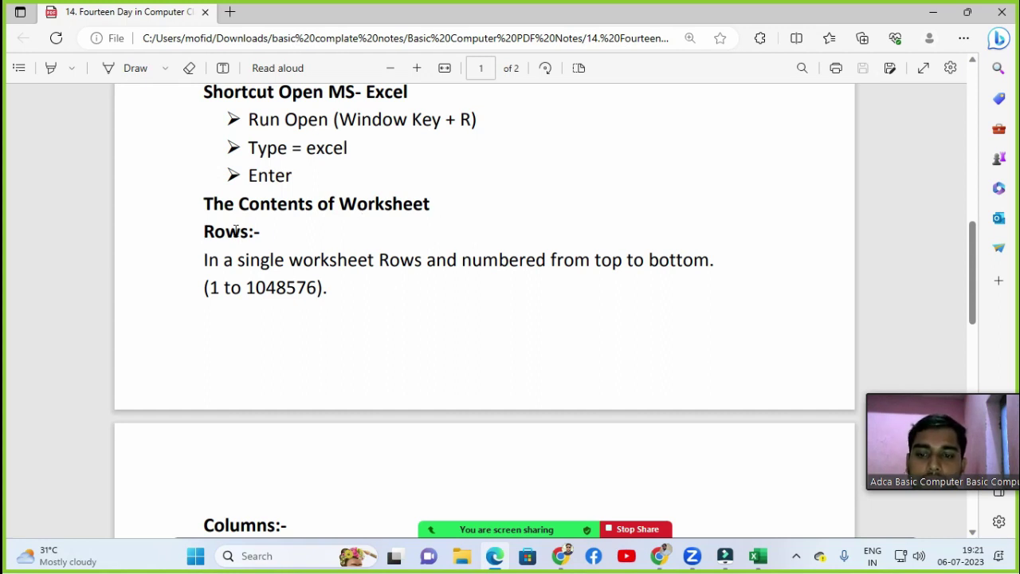
pyautogui.scroll(-1, 236, 231)
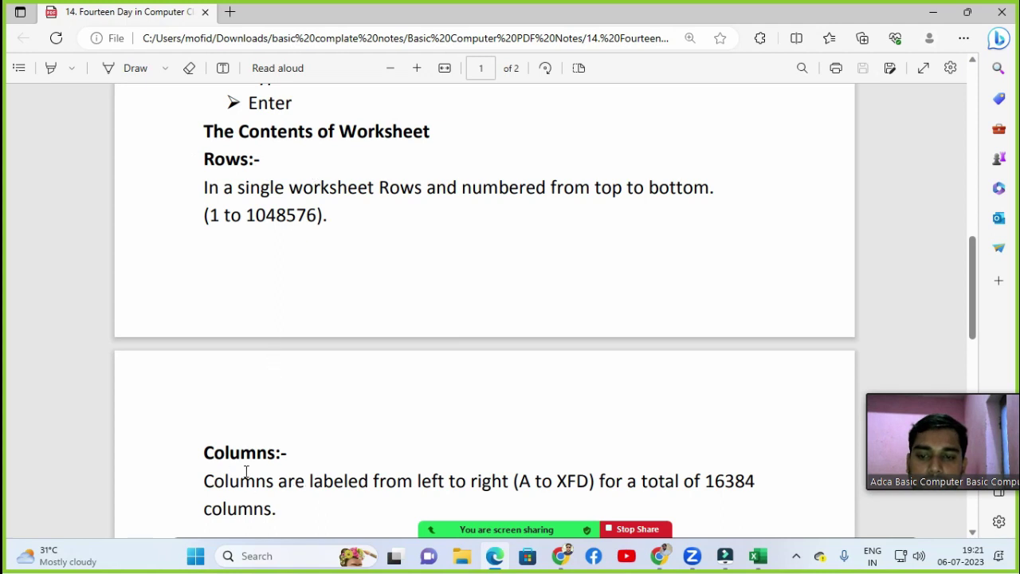
# Switch to the Excel workbook and select the row 1 cells from A1 to J1.
pyautogui.click(759, 560)
pyautogui.doubleClick(53, 194)
pyautogui.click(61, 242)
pyautogui.click(50, 201)
pyautogui.moveTo(76, 202); pyautogui.dragTo(452, 199)
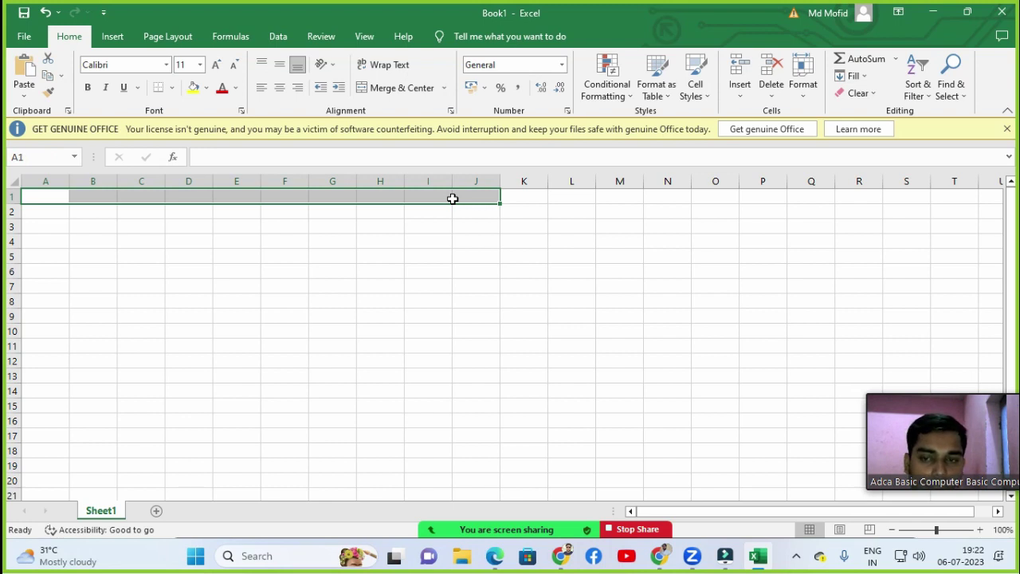
# Highlight vertical cell ranges in columns A, B and C, and horizontal ranges D5:I5 and C6:I6.
pyautogui.click(46, 257)
pyautogui.moveTo(48, 196); pyautogui.dragTo(55, 483)
pyautogui.moveTo(95, 197); pyautogui.dragTo(86, 482)
pyautogui.moveTo(130, 210); pyautogui.dragTo(134, 461)
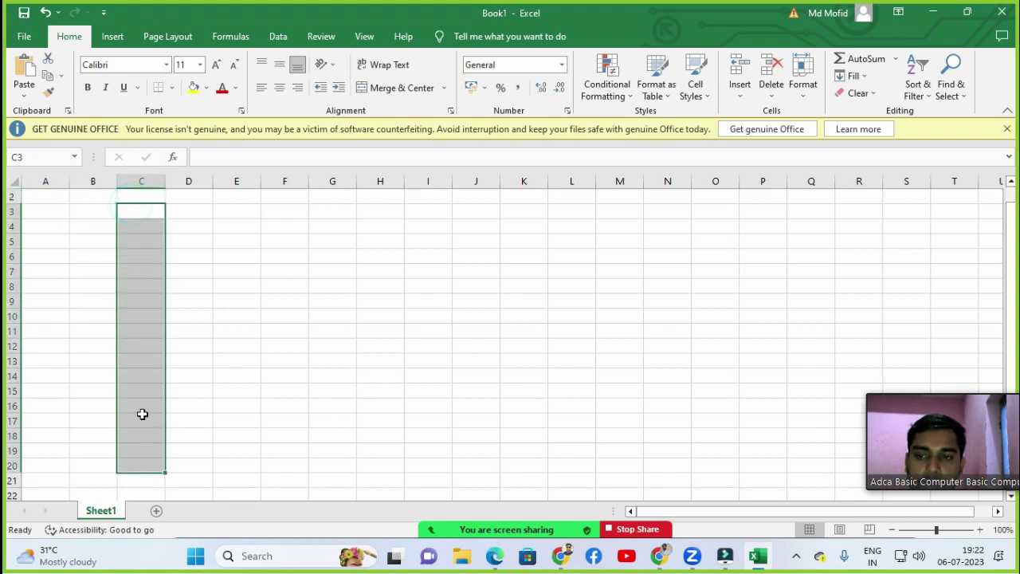
pyautogui.moveTo(175, 241); pyautogui.dragTo(443, 242)
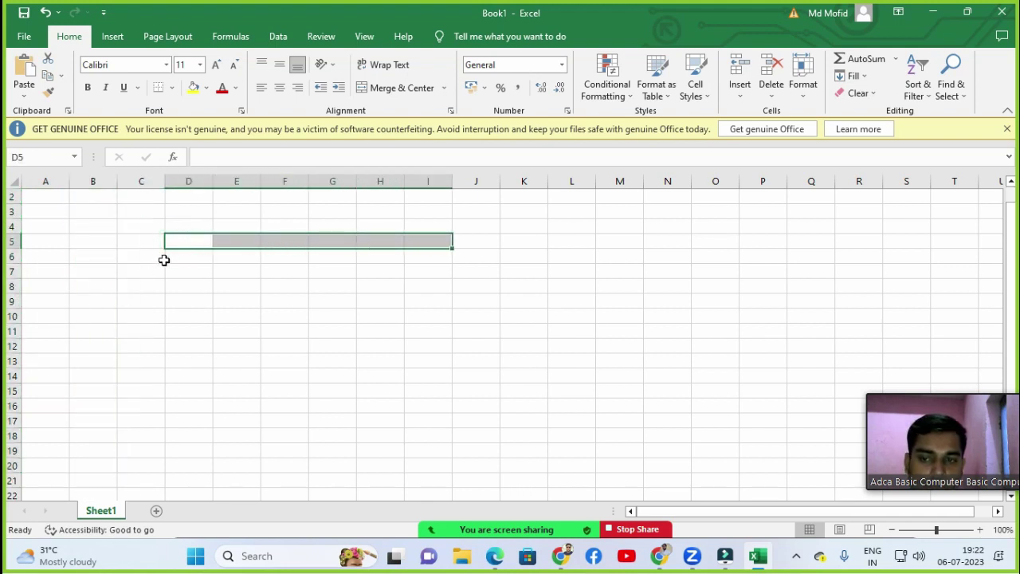
pyautogui.moveTo(163, 256); pyautogui.dragTo(443, 257)
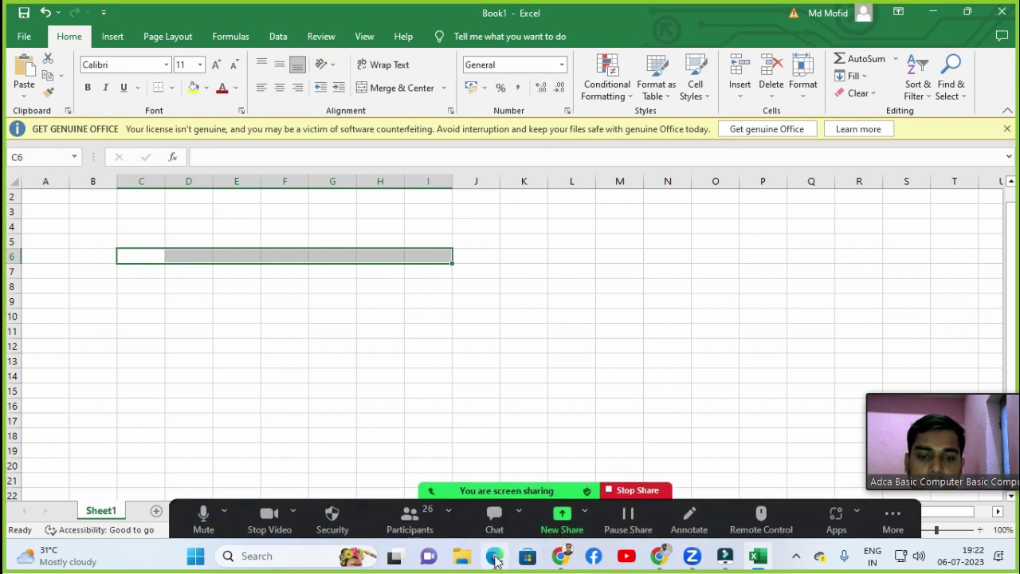
# Check the rows and columns notes in the Edge PDF, and return to Excel with cell A1 selected.
pyautogui.click(495, 556)
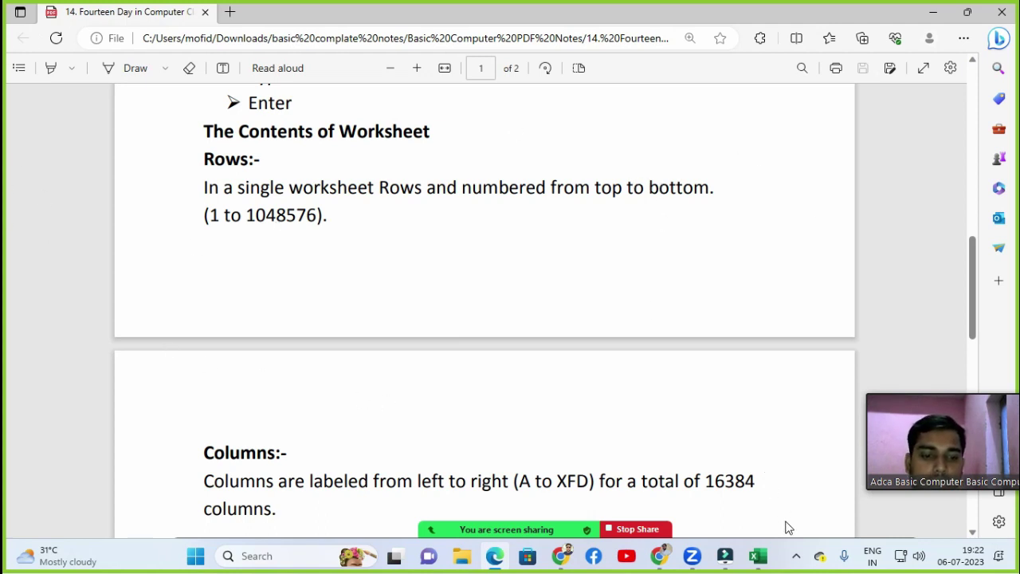
pyautogui.click(758, 555)
pyautogui.click(52, 210)
pyautogui.press('Return')
pyautogui.click(56, 201)
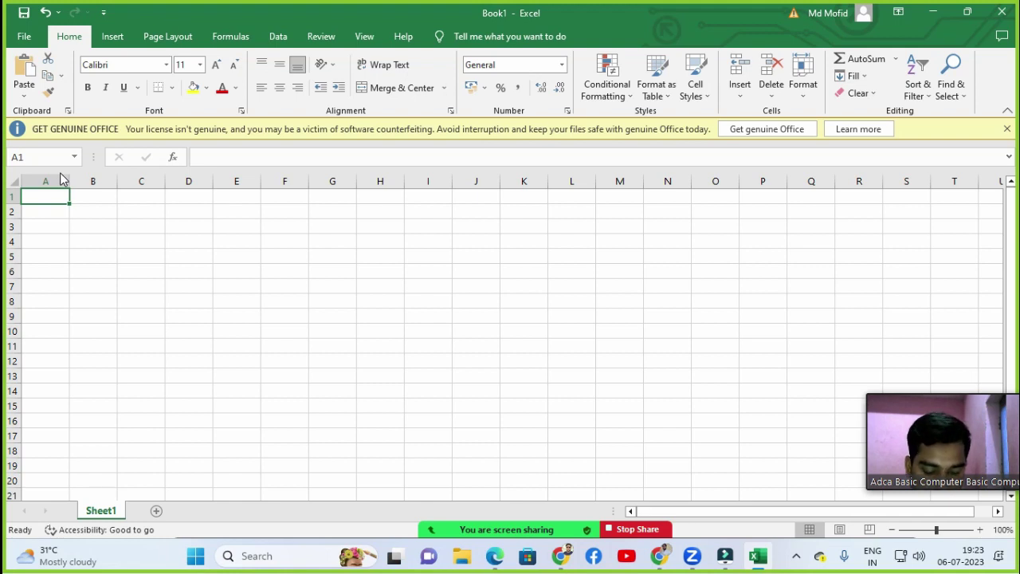
# Move the active cell down column A row by row to A58 and return to A1.
pyautogui.press('Down')
pyautogui.press('Down')
pyautogui.press('Down')
pyautogui.press('Down')
pyautogui.press('Down')
pyautogui.press('Down')
pyautogui.press('Down')
pyautogui.press('Down')
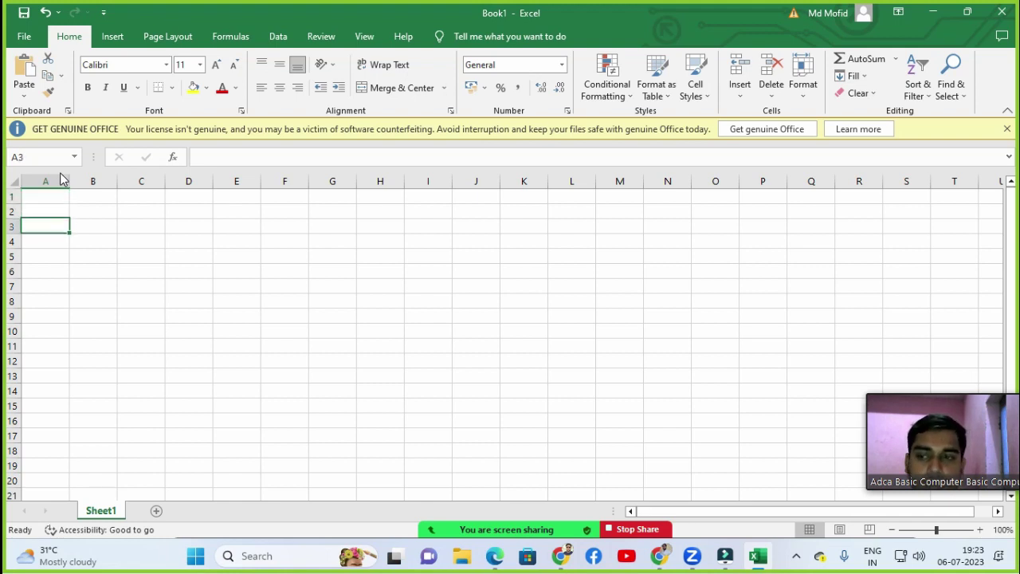
pyautogui.press('Down')
pyautogui.press('Down')
pyautogui.press('Down')
pyautogui.press('Down')
pyautogui.press('Down')
pyautogui.press('Down')
pyautogui.press('Down')
pyautogui.press('Down')
pyautogui.press('Down')
pyautogui.press('Down')
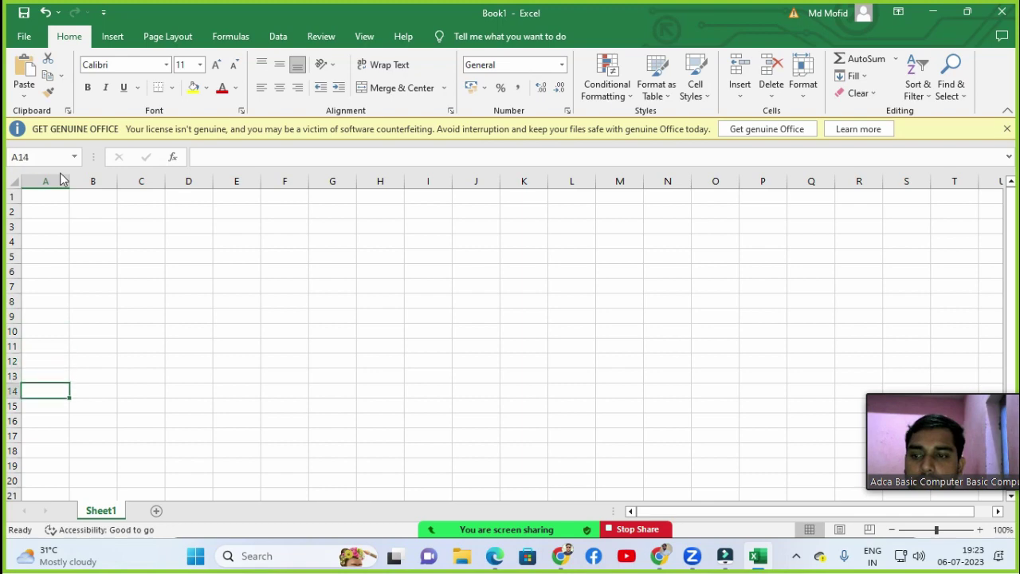
pyautogui.press('Down')
pyautogui.press('Down')
pyautogui.press('Down')
pyautogui.press('Down')
pyautogui.press('Down')
pyautogui.press('Down')
pyautogui.press('Down')
pyautogui.press('Down')
pyautogui.press('Down')
pyautogui.press('Down')
pyautogui.press('Down')
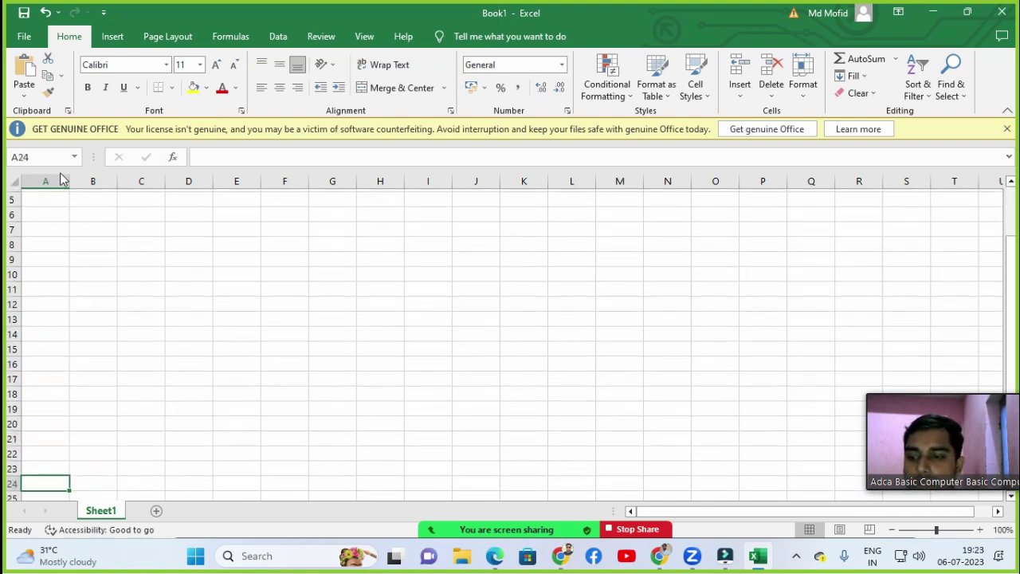
pyautogui.press('Down')
pyautogui.press('Down')
pyautogui.press('Down')
pyautogui.press('Down')
pyautogui.press('Down')
pyautogui.press('Down')
pyautogui.press('Down')
pyautogui.press('Down')
pyautogui.press('Down')
pyautogui.press('Down')
pyautogui.press('Down')
pyautogui.press('Down')
pyautogui.press('Down')
pyautogui.press('Down')
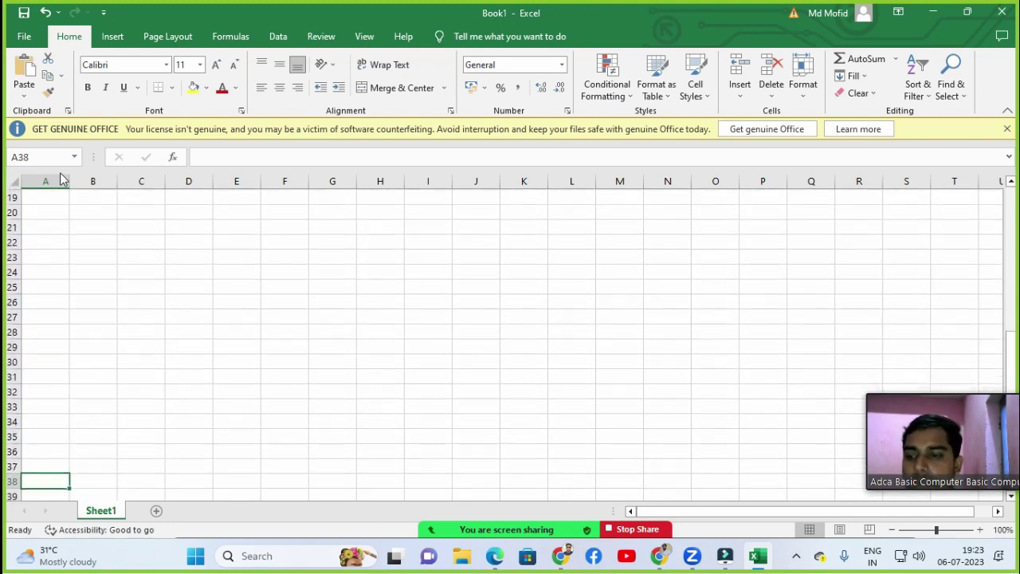
pyautogui.press('Down')
pyautogui.press('Down')
pyautogui.press('Down')
pyautogui.press('Down')
pyautogui.press('Down')
pyautogui.press('Down')
pyautogui.press('Down')
pyautogui.press('Down')
pyautogui.press('Down')
pyautogui.press('Down')
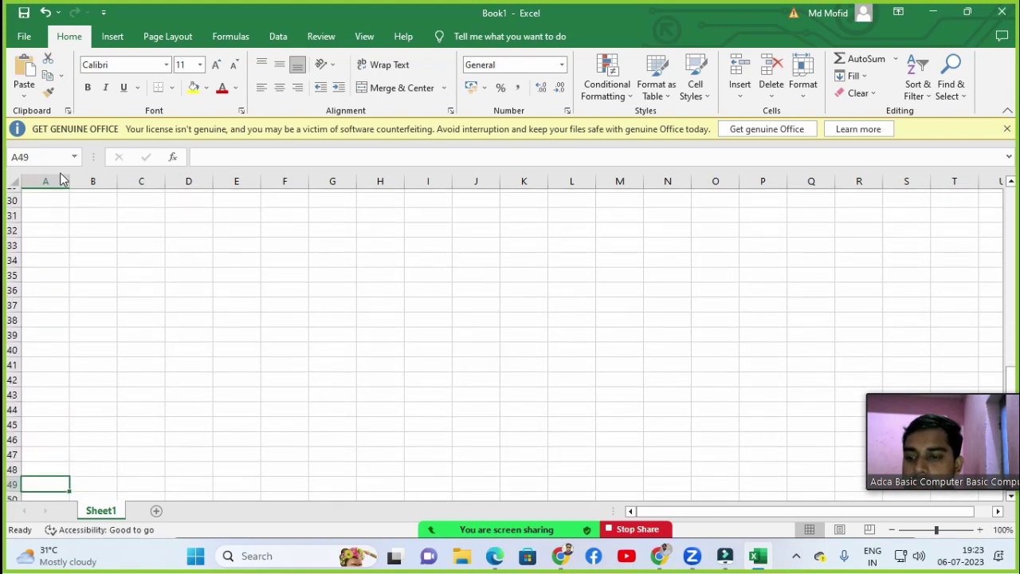
pyautogui.press('Down')
pyautogui.press('Down')
pyautogui.press('Down')
pyautogui.press('Down')
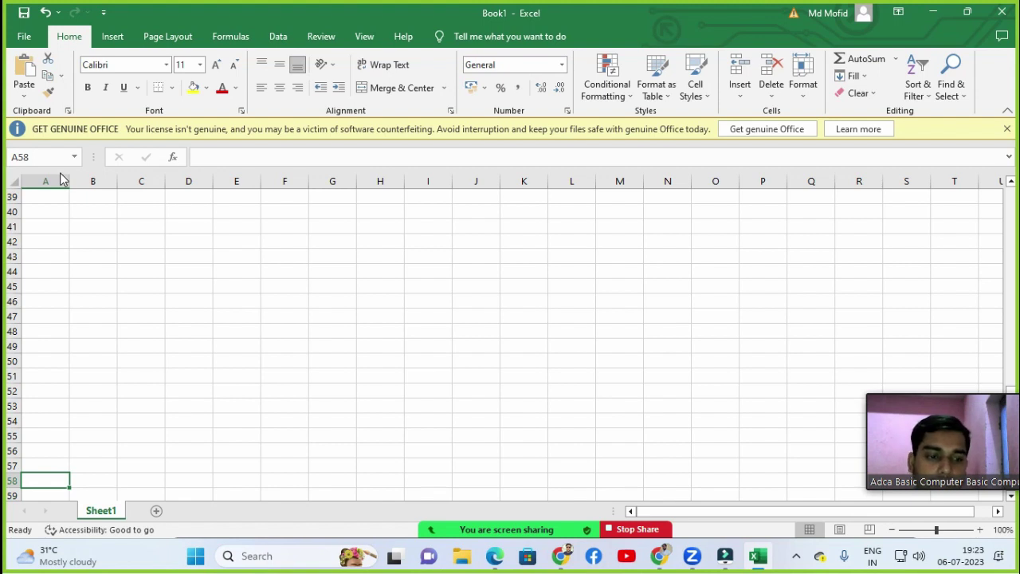
pyautogui.hotkey('ctrl', 'Home')
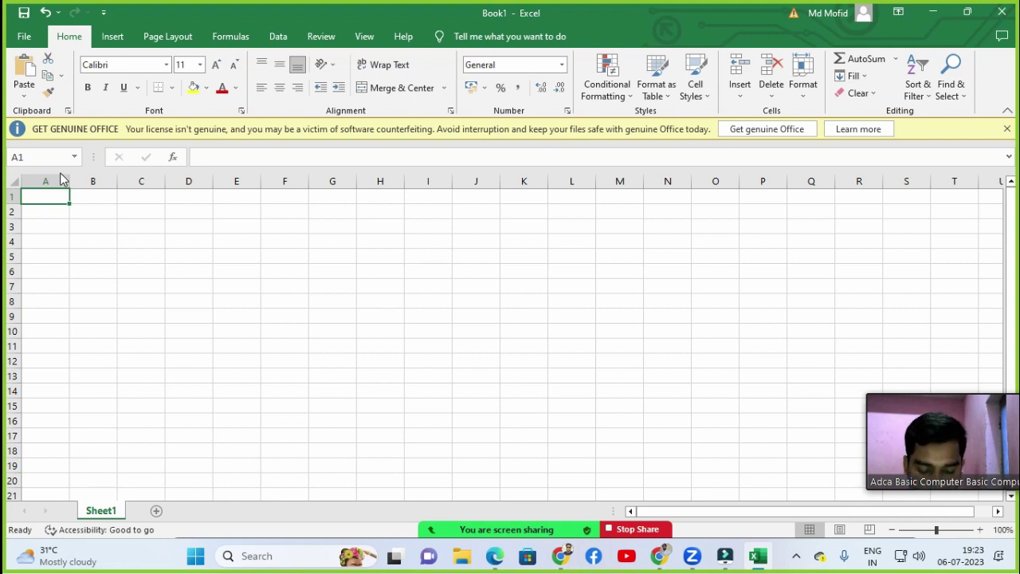
# Jump to the last row of column A, cell A1048576, and go back to cell A1.
pyautogui.hotkey('ctrl', 'Down')
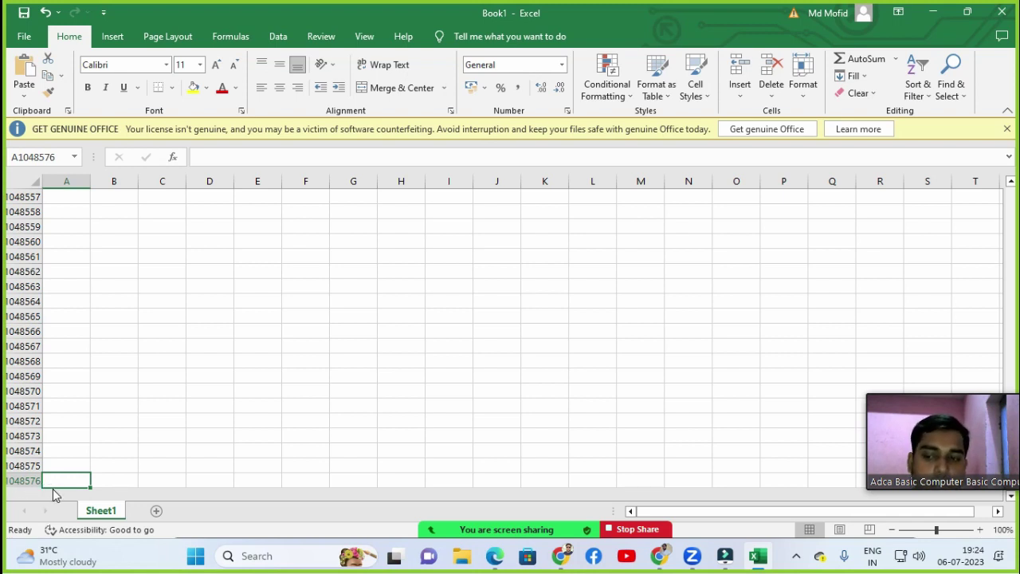
pyautogui.hotkey('shift', 'Up')
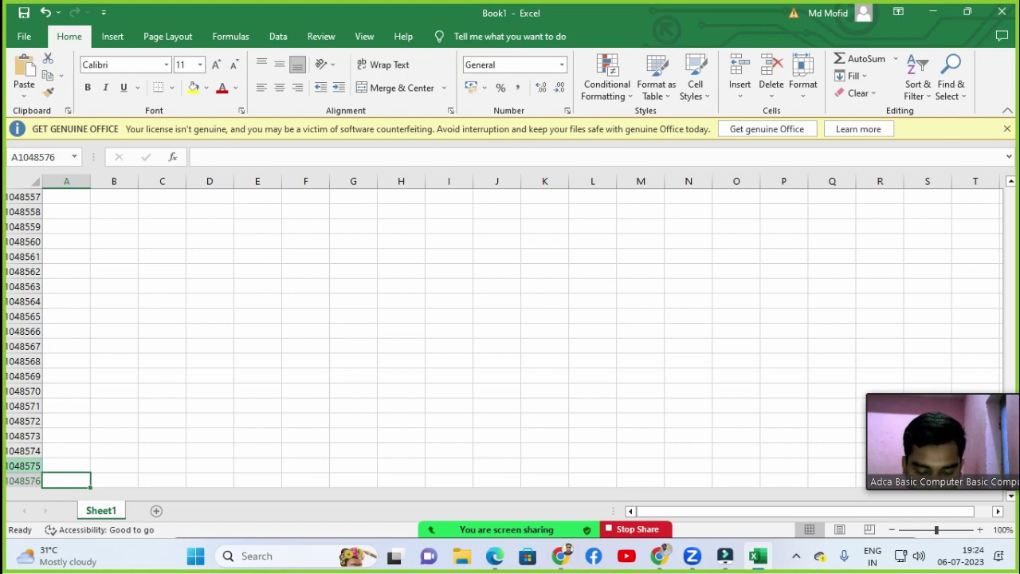
pyautogui.hotkey('ctrl', 'Home')
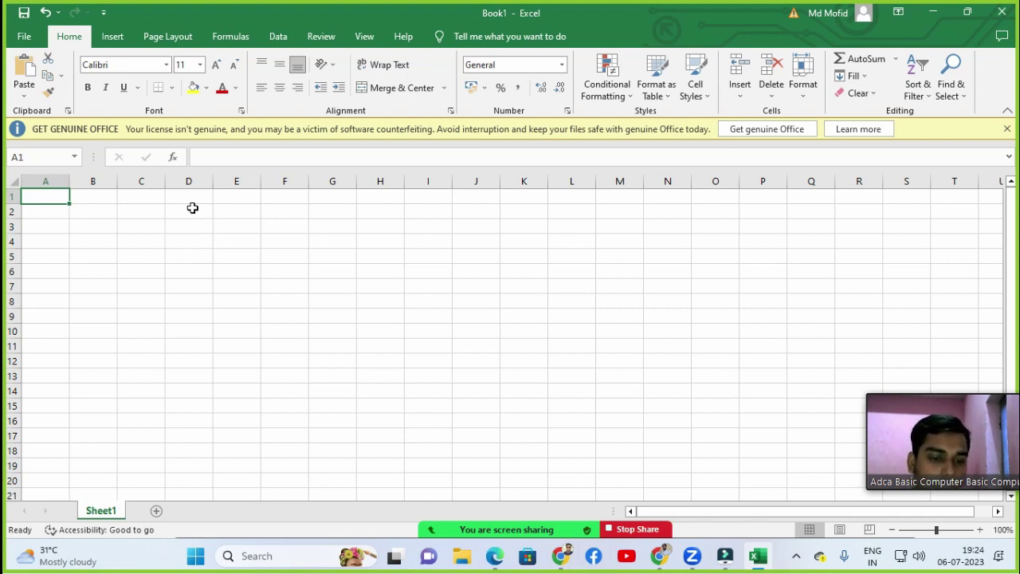
# Read the Columns section of the PDF notes in Edge, and return to Excel with cell A1 selected.
pyautogui.click(491, 560)
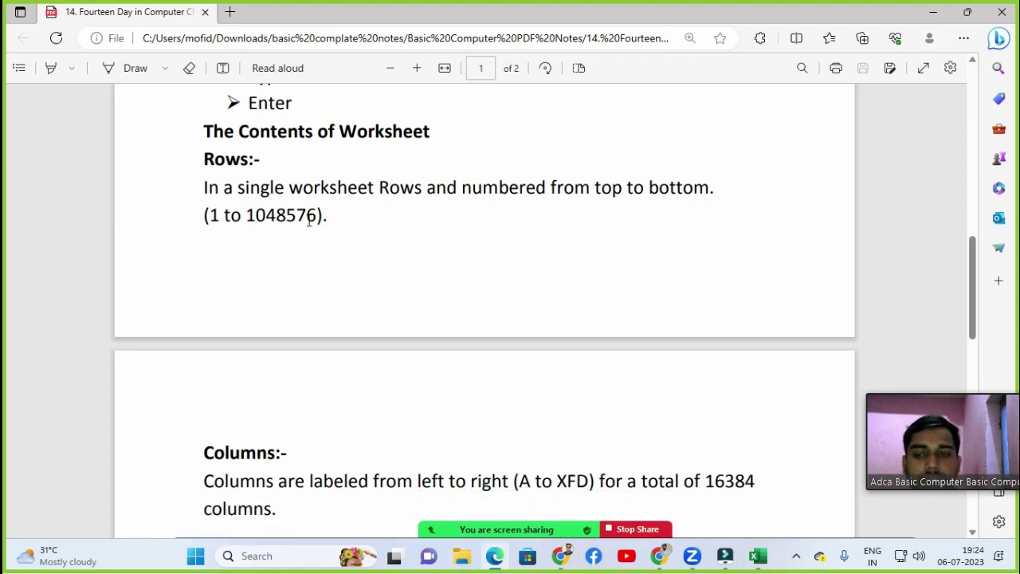
pyautogui.scroll(-2, 308, 215)
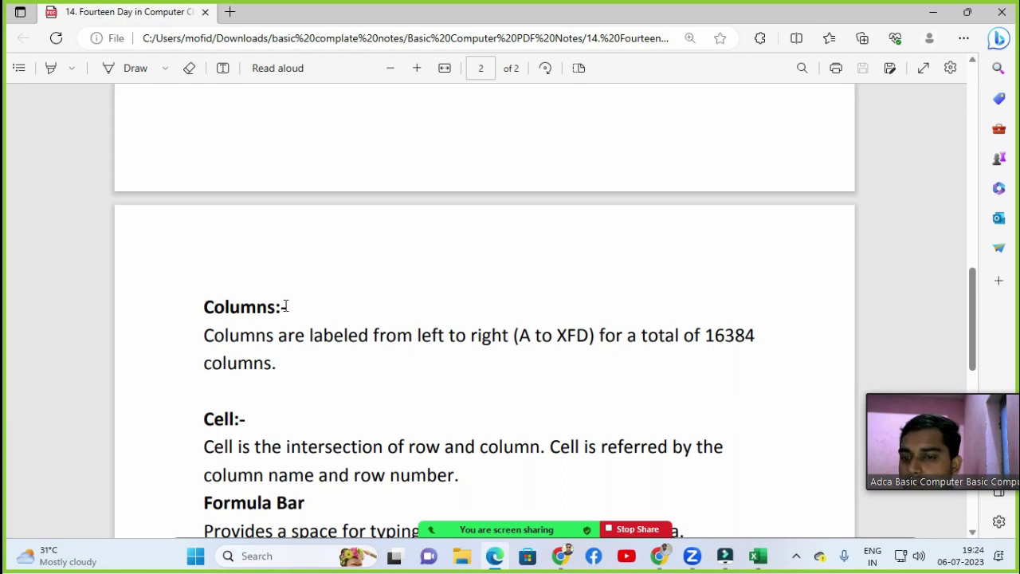
pyautogui.scroll(-2, 304, 319)
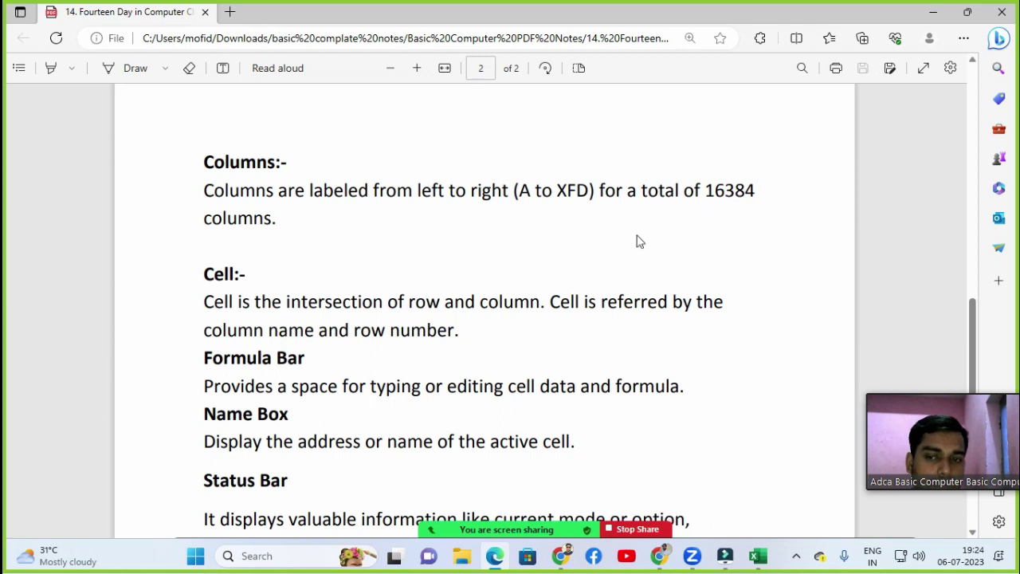
pyautogui.click(756, 556)
pyautogui.click(41, 222)
pyautogui.click(42, 195)
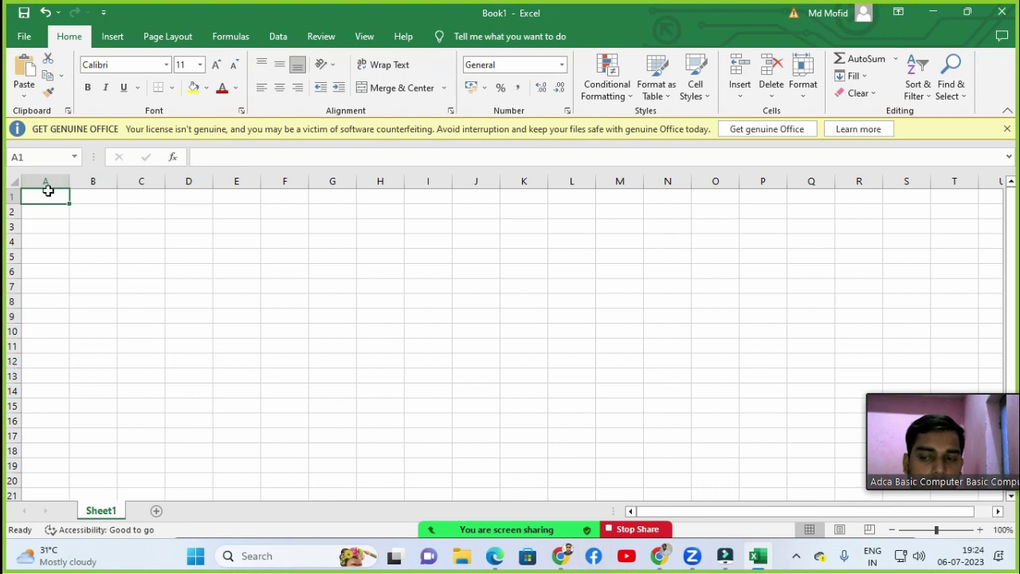
# Enter the column range note "A TO Xfd" in cell D4.
pyautogui.click(207, 238)
pyautogui.write('A')
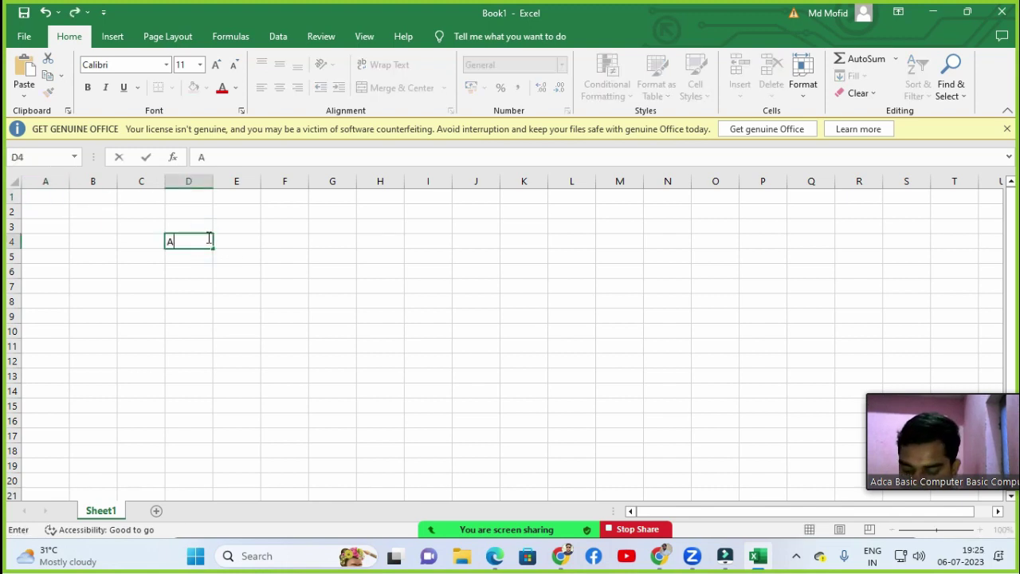
pyautogui.write(' TO')
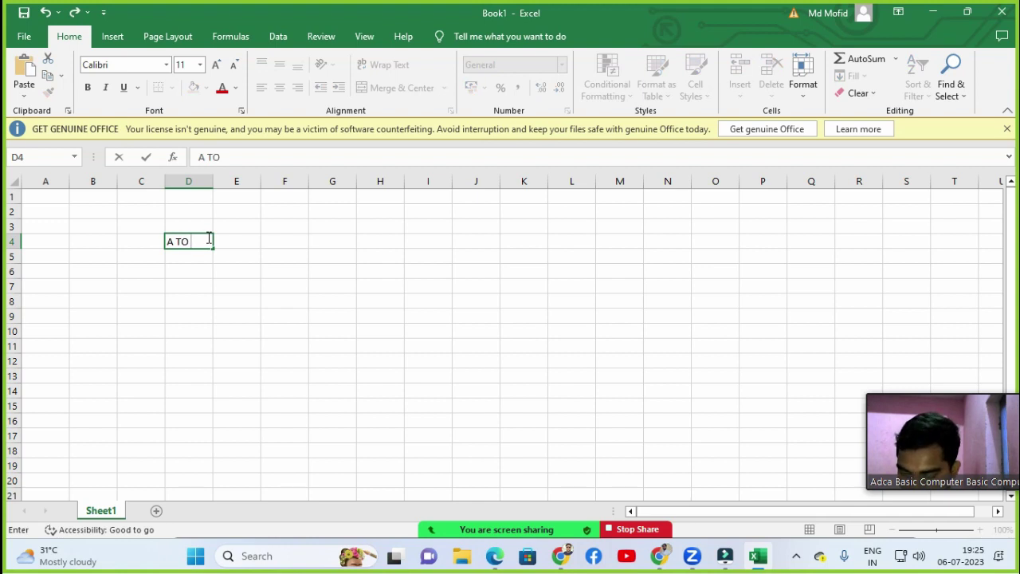
pyautogui.write(' Xfd')
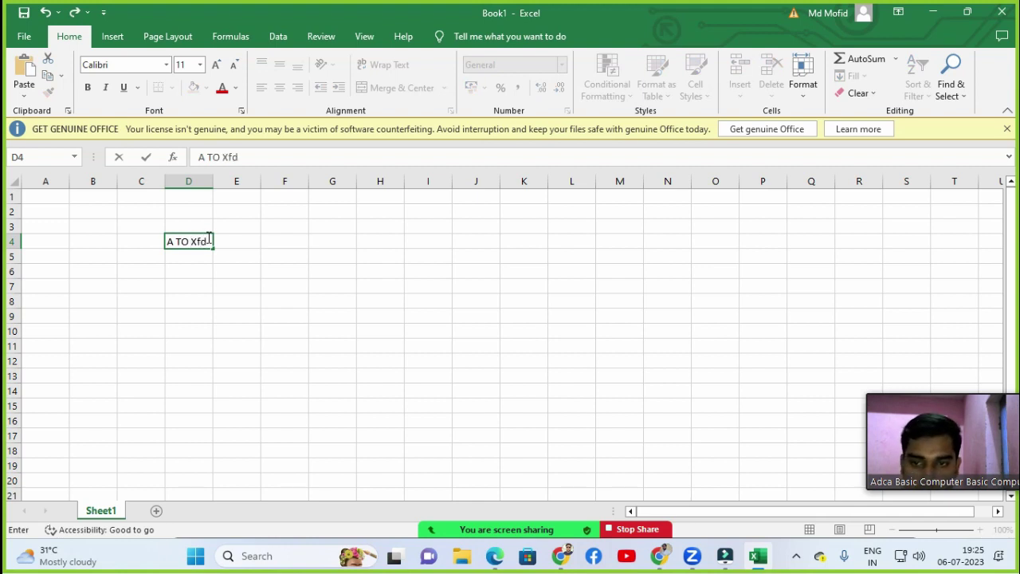
pyautogui.press('Return')
pyautogui.press('Up')
pyautogui.press('Up')
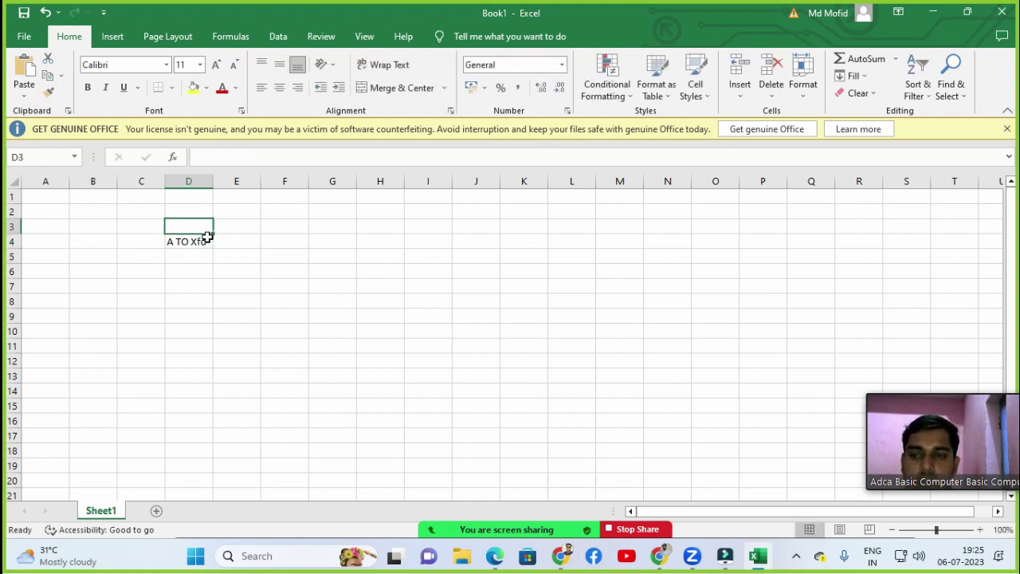
# Jump from cell A1 to the last column of row 1, cell XFD1, and go back to A1.
pyautogui.click(65, 200)
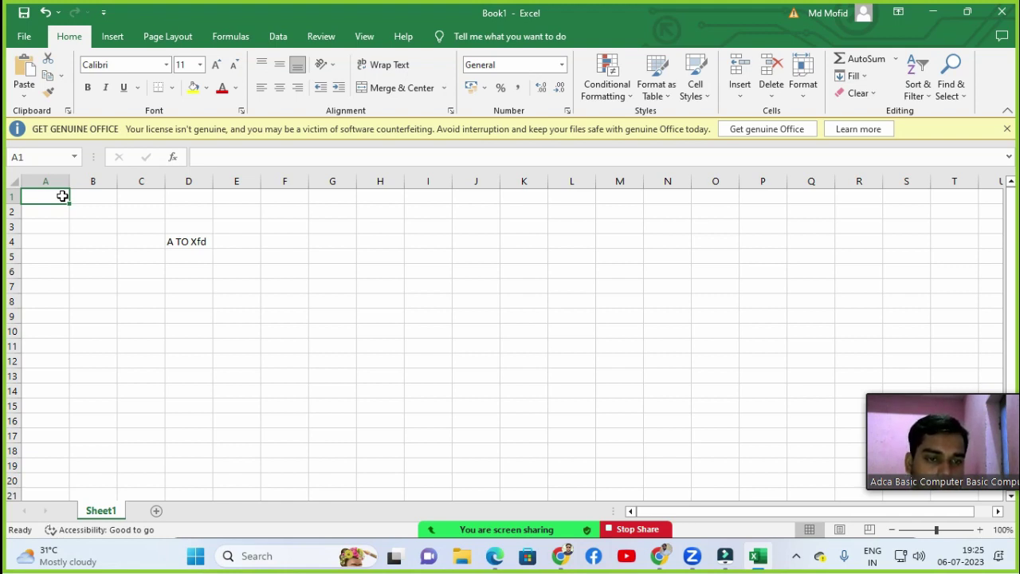
pyautogui.hotkey('ctrl', 'Right')
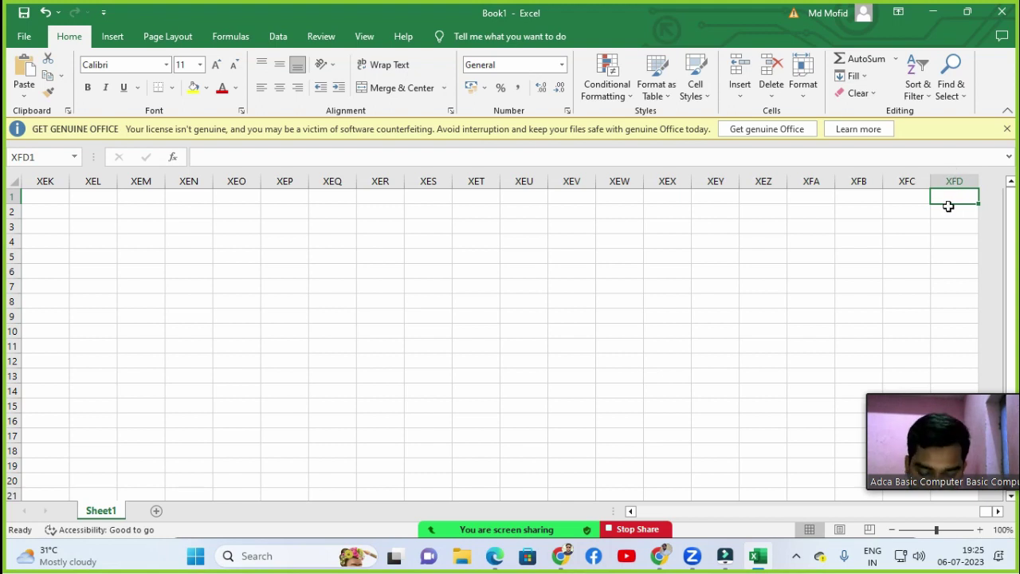
pyautogui.hotkey('ctrl', 'Left')
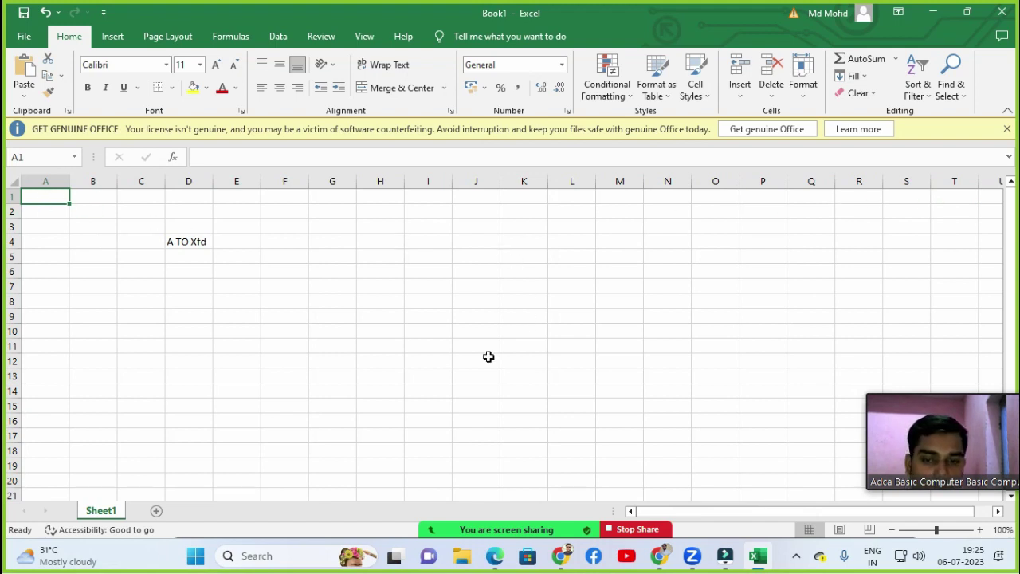
# Switch to the PDF in Edge and review the Columns and Cell definitions.
pyautogui.click(500, 563)
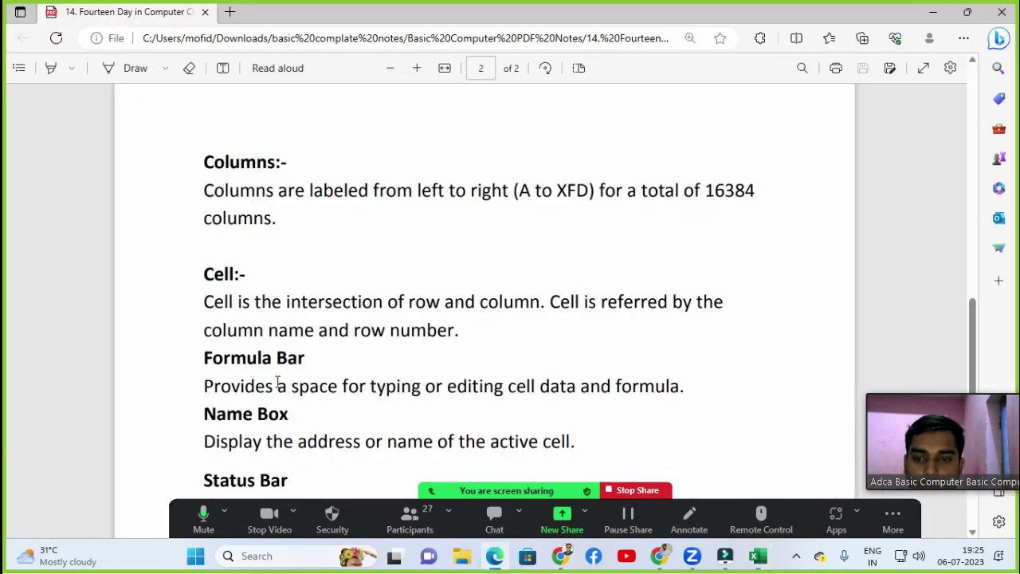
pyautogui.scroll(-3, 490, 219)
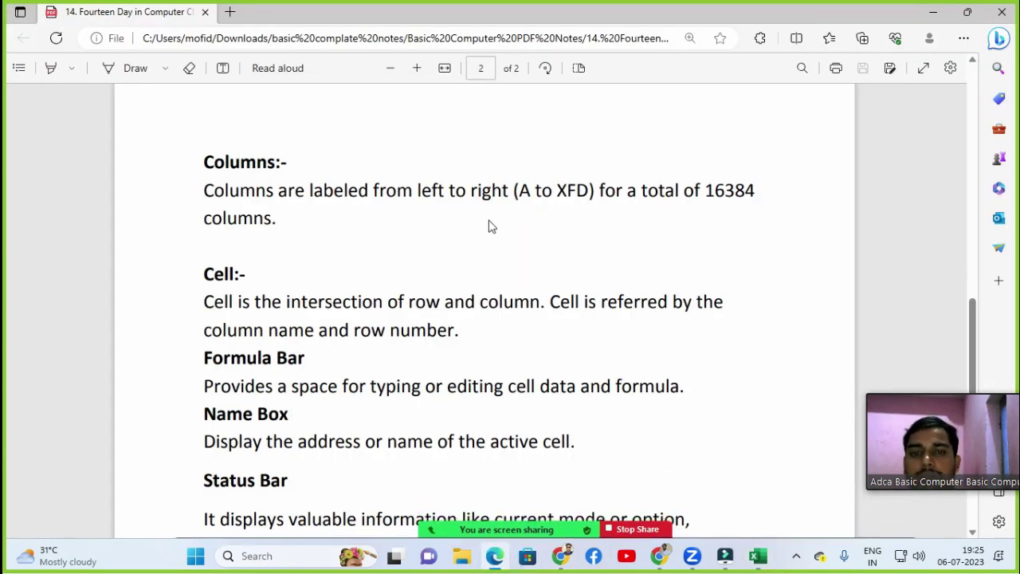
pyautogui.scroll(3, 479, 228)
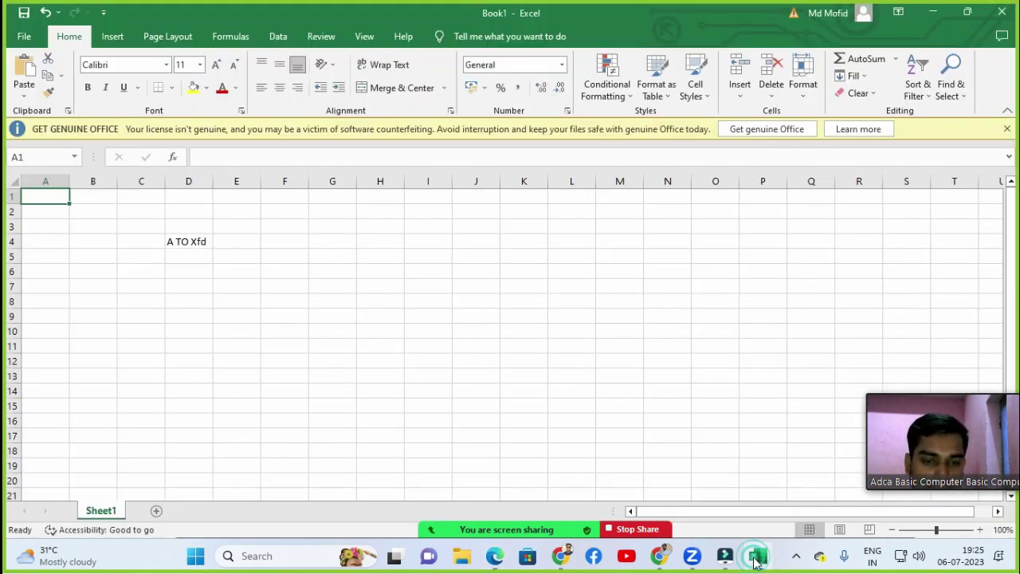
# Switch back to Excel and clear the text from cell D4.
pyautogui.click(758, 556)
pyautogui.click(247, 256)
pyautogui.click(189, 243)
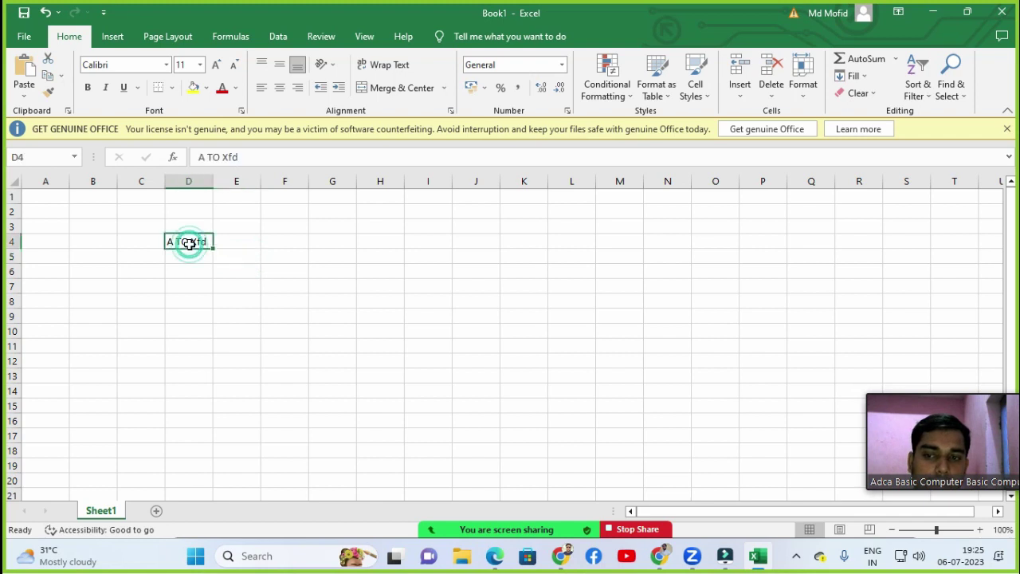
pyautogui.press('Delete')
# Highlight a vertical range down column E and a horizontal range across row 3 to show where they intersect at cell E3.
pyautogui.click(252, 271)
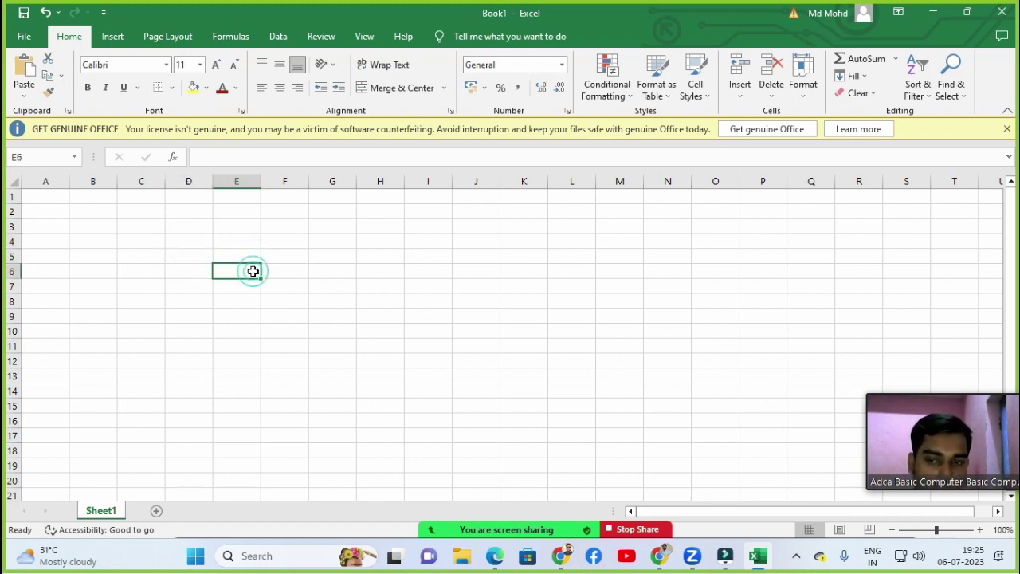
pyautogui.moveTo(227, 201); pyautogui.dragTo(230, 369)
pyautogui.moveTo(192, 225); pyautogui.dragTo(309, 232)
pyautogui.click(235, 225)
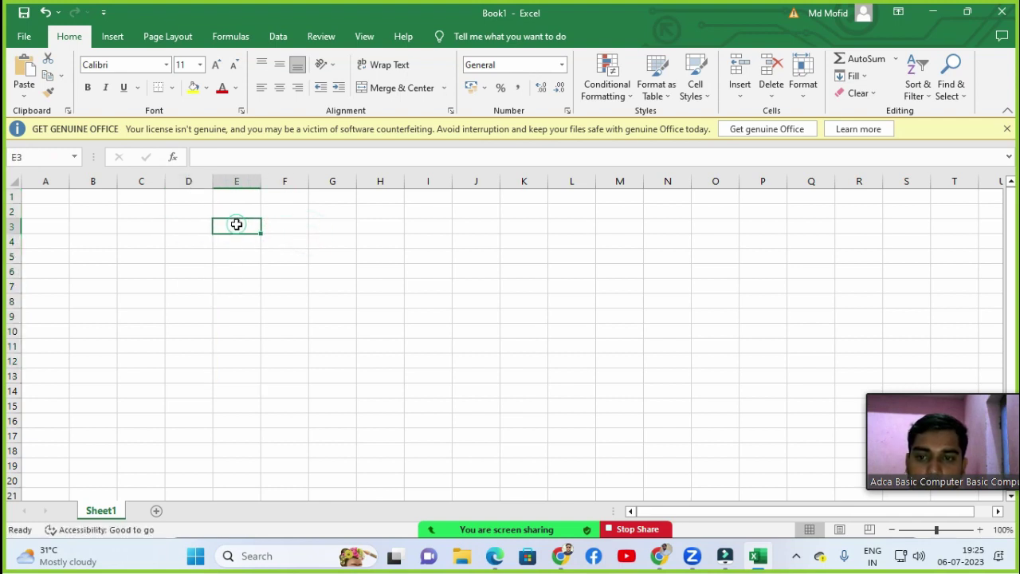
pyautogui.click(272, 226)
pyautogui.click(245, 227)
pyautogui.click(273, 227)
# Fill cell E3 with the sample text "ngfg" and erase it again.
pyautogui.click(235, 231)
pyautogui.write('ngfg')
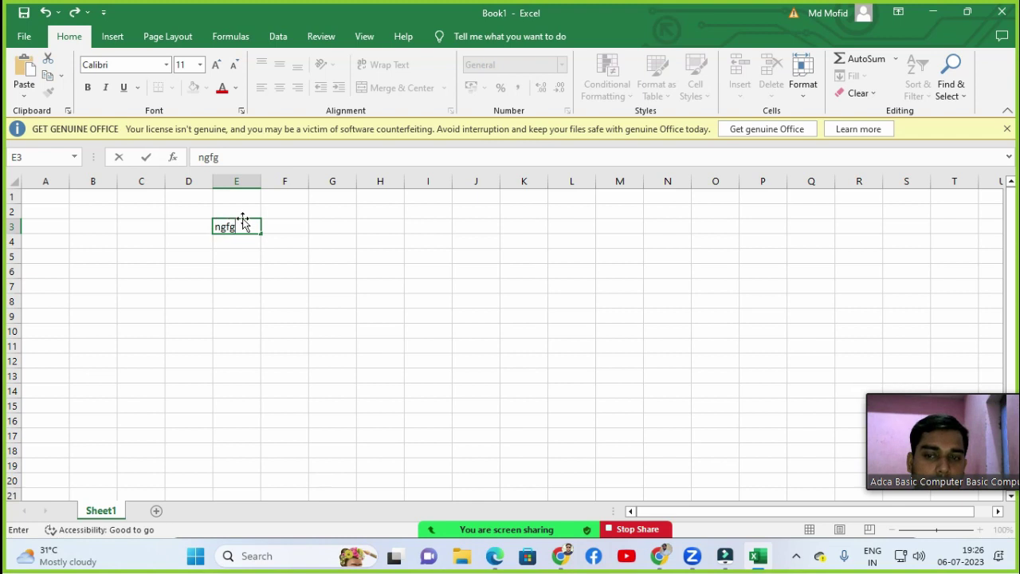
pyautogui.press('BackSpace')
pyautogui.press('BackSpace')
pyautogui.press('BackSpace')
pyautogui.press('BackSpace')
pyautogui.click(237, 229)
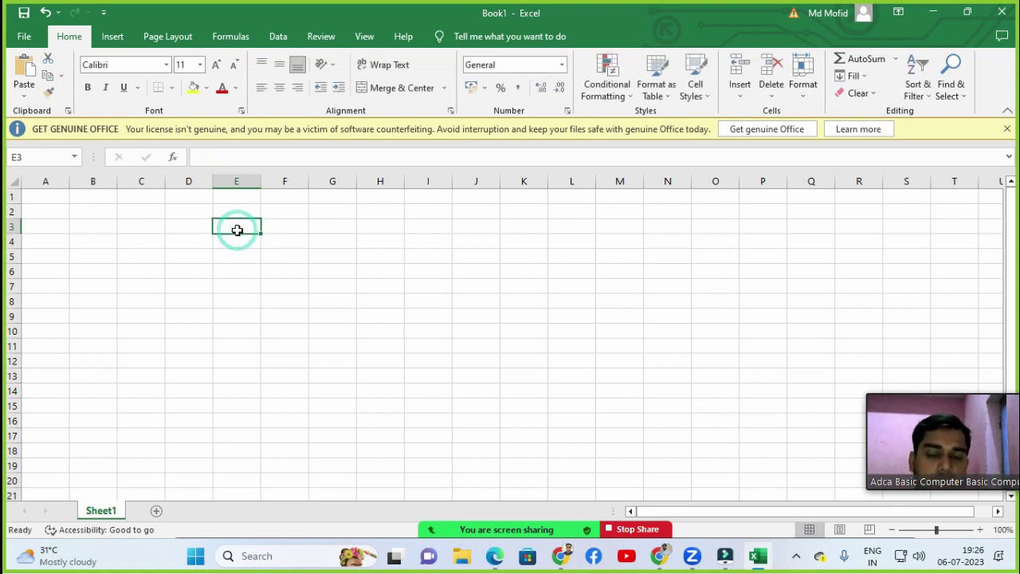
# Read the Formula Bar, Name Box and Status Bar notes in the Edge PDF, and locate the formula bar in Excel.
pyautogui.moveTo(590, 526)
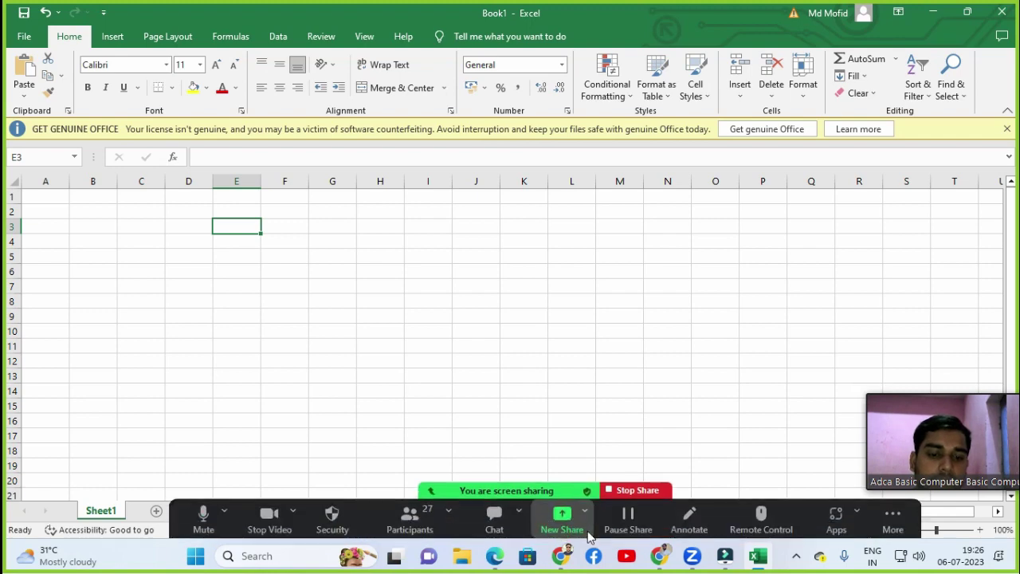
pyautogui.click(495, 555)
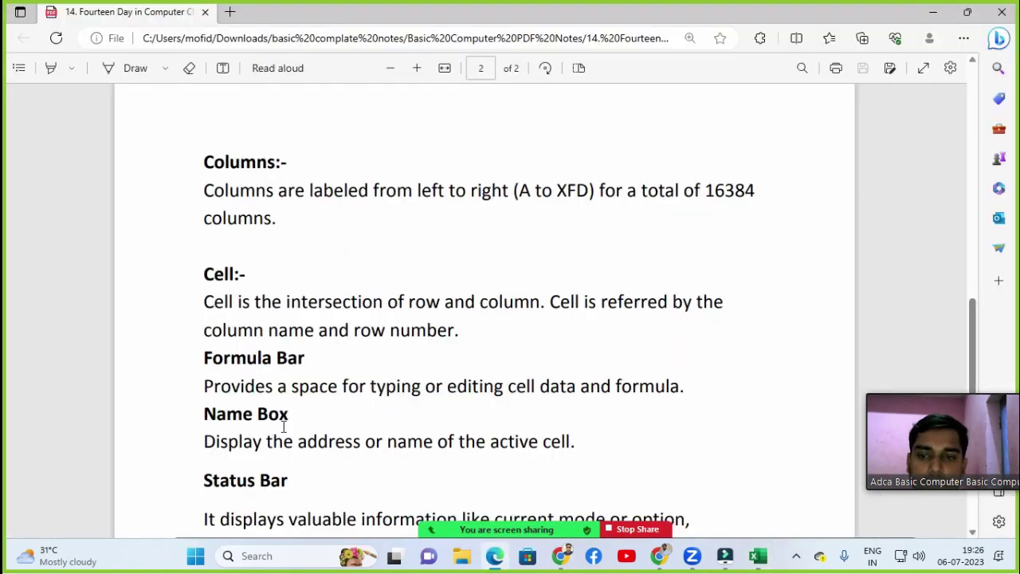
pyautogui.scroll(-1, 301, 446)
pyautogui.scroll(-1, 249, 291)
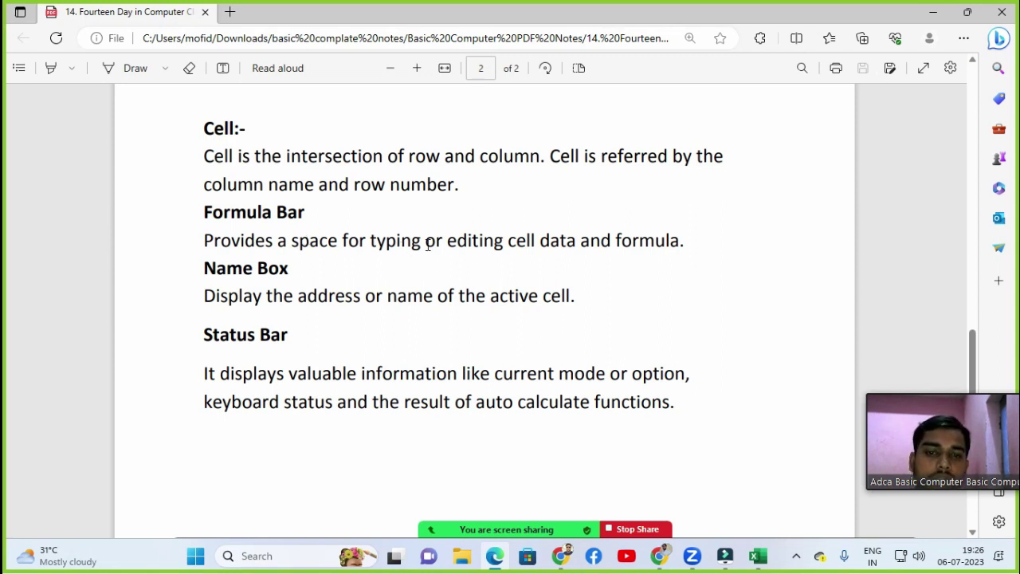
pyautogui.moveTo(203, 214); pyautogui.dragTo(303, 214)
pyautogui.click(305, 212)
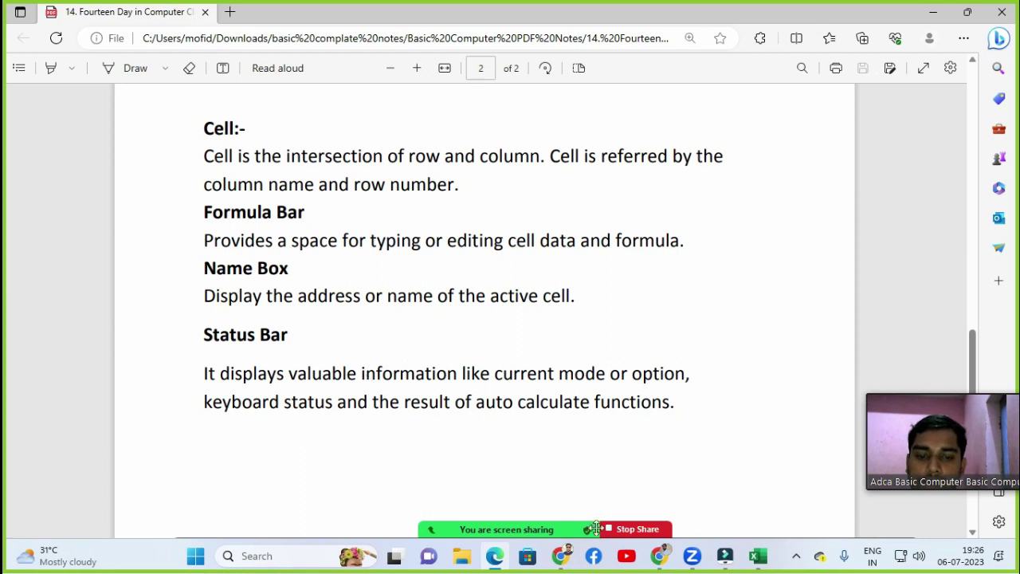
pyautogui.click(764, 560)
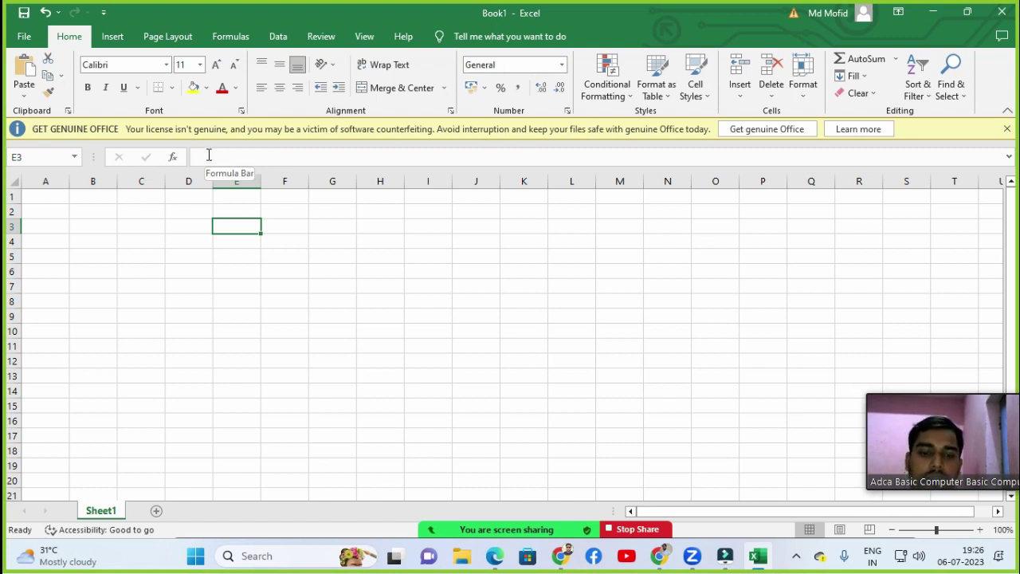
pyautogui.click(497, 556)
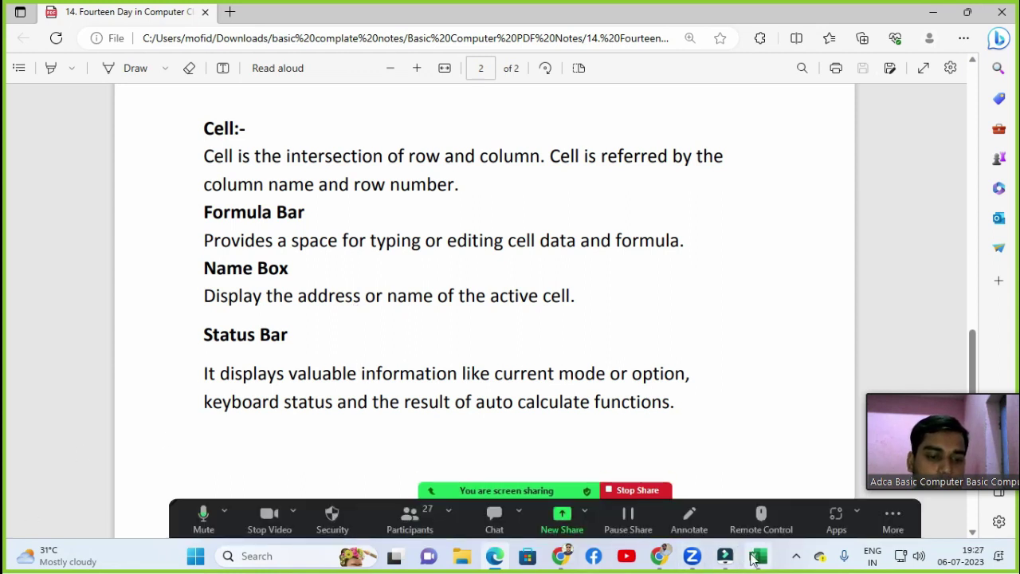
# Switch to Excel and enter the deliberately misspelled word "Computr" in cell F3.
pyautogui.click(758, 556)
pyautogui.click(276, 234)
pyautogui.click(277, 225)
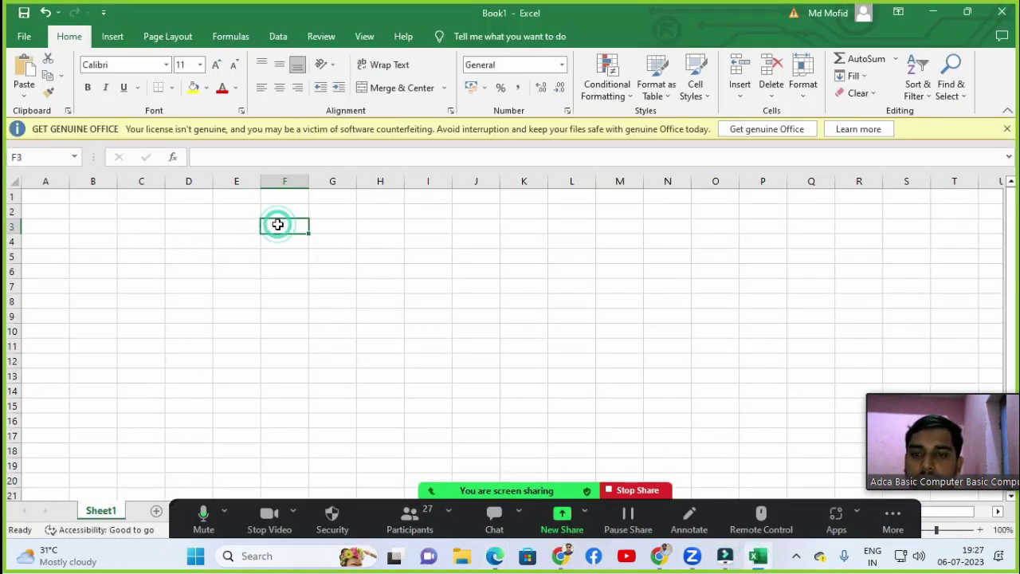
pyautogui.write('Computer')
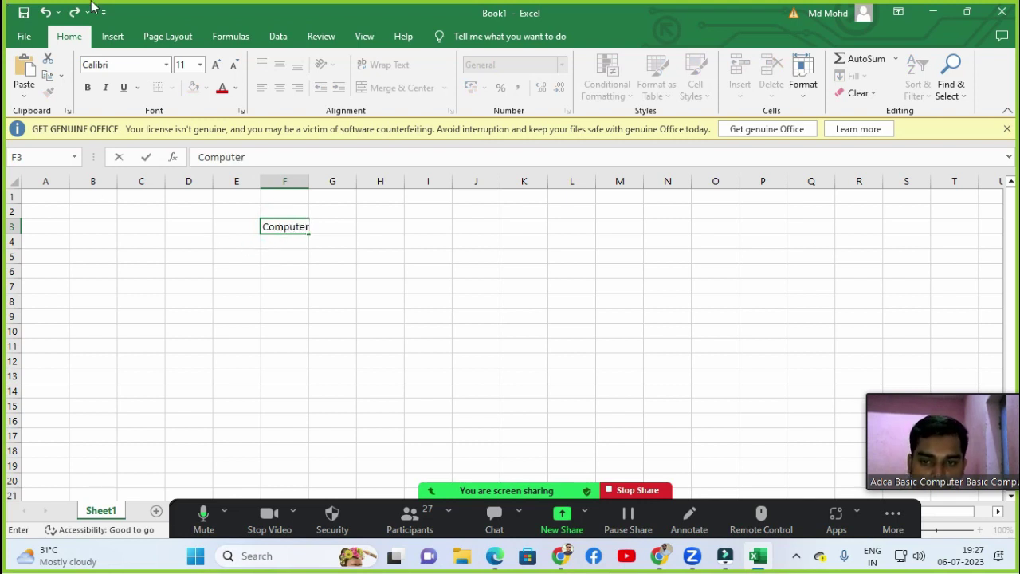
pyautogui.press('BackSpace')
pyautogui.press('BackSpace')
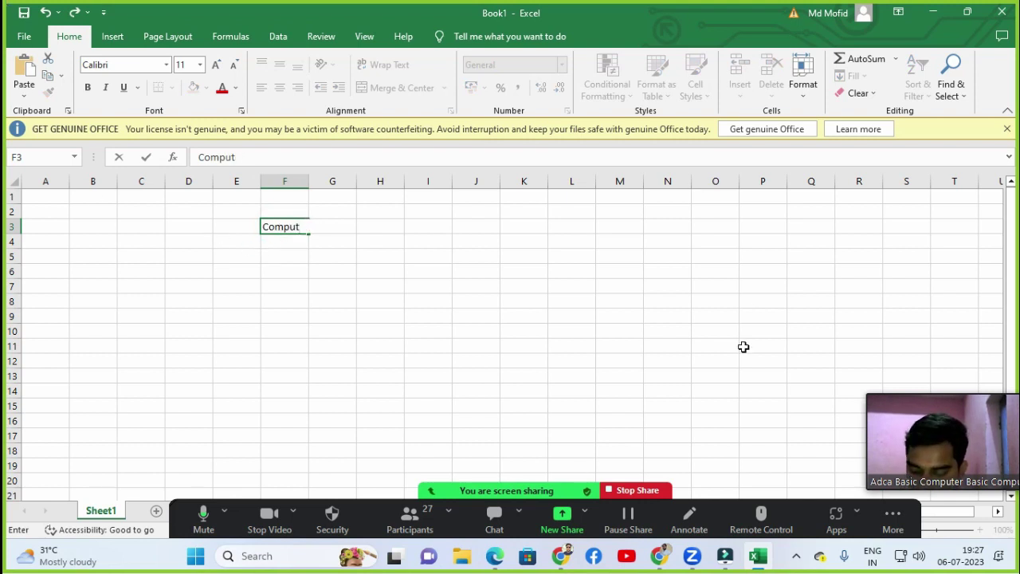
pyautogui.write('r')
pyautogui.press('Return')
# Compare the formula bar contents for cell F3 and the empty cell H7, ending on F3.
pyautogui.click(287, 229)
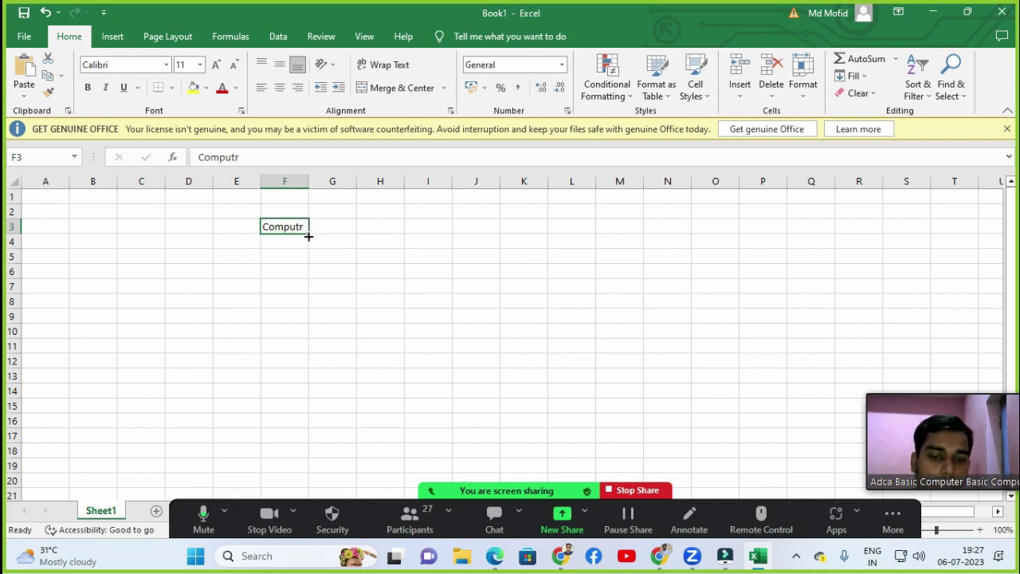
pyautogui.click(388, 287)
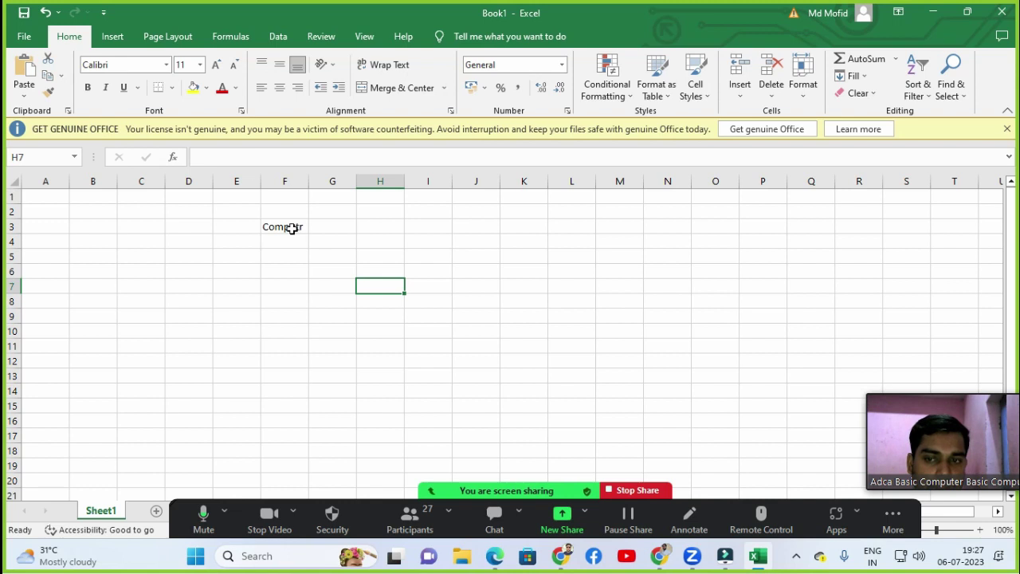
pyautogui.click(293, 228)
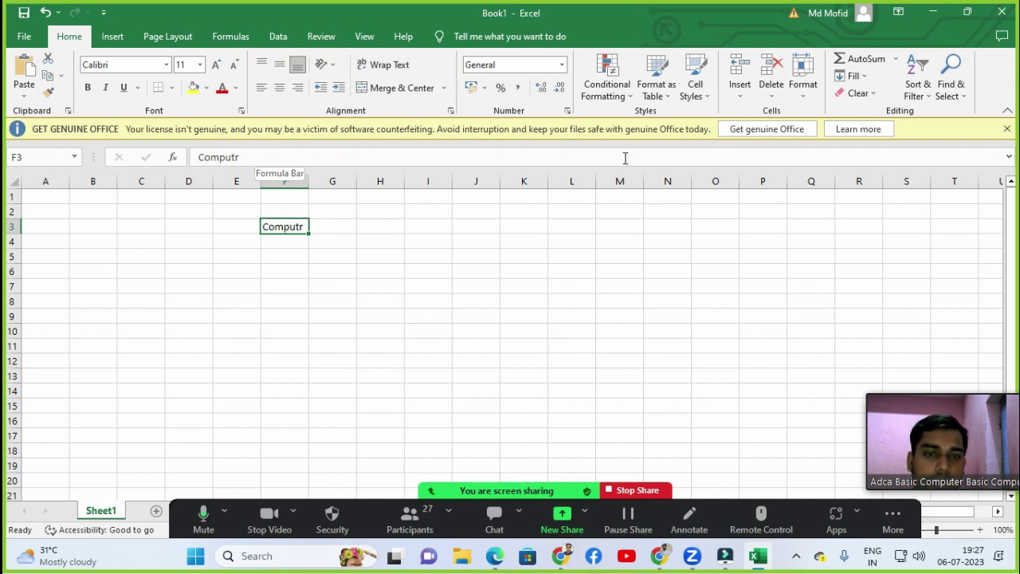
# Correct the text of cell F3 to "Computer" by editing it in the formula bar.
pyautogui.click(241, 158)
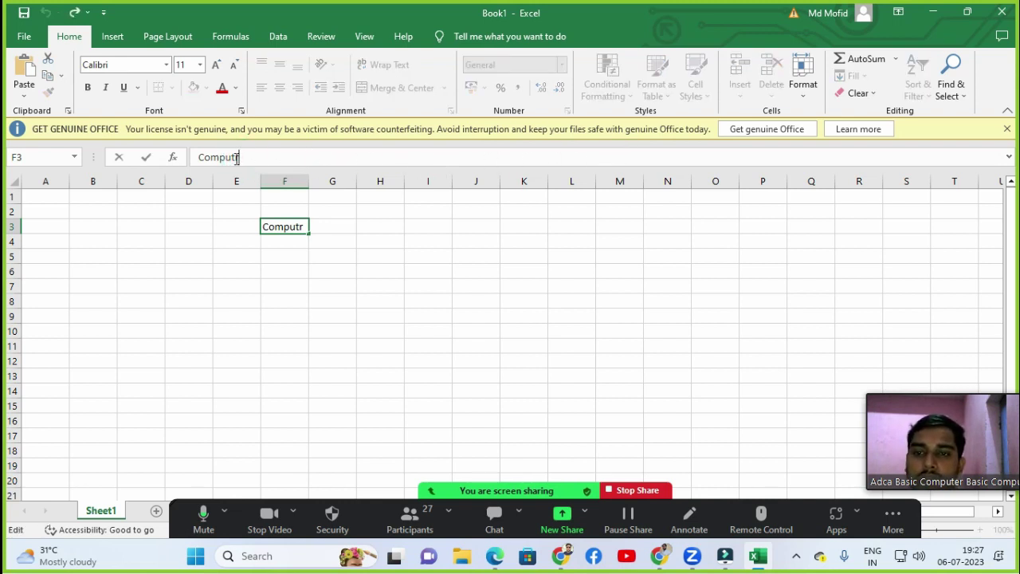
pyautogui.click(236, 156)
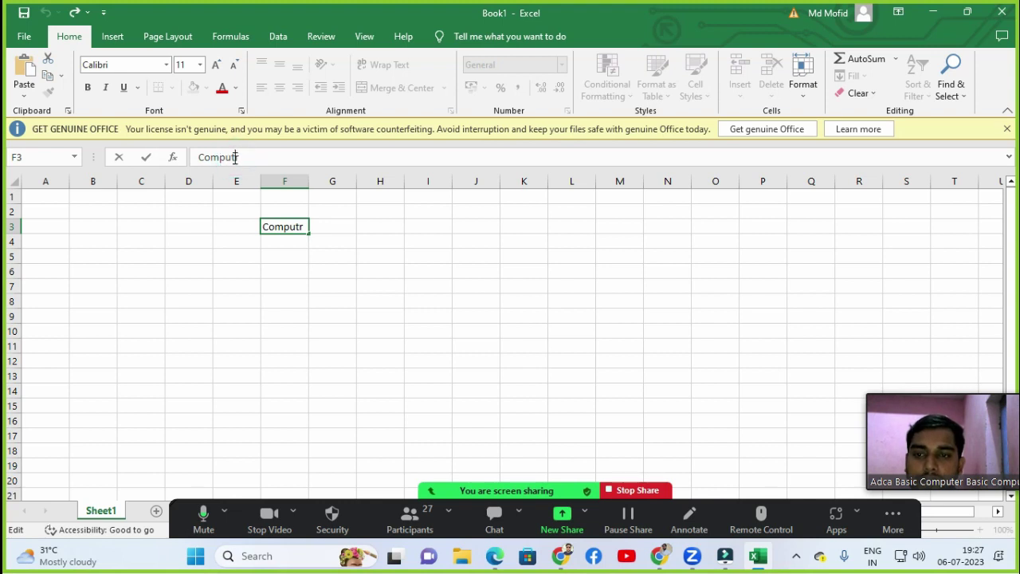
pyautogui.write('e')
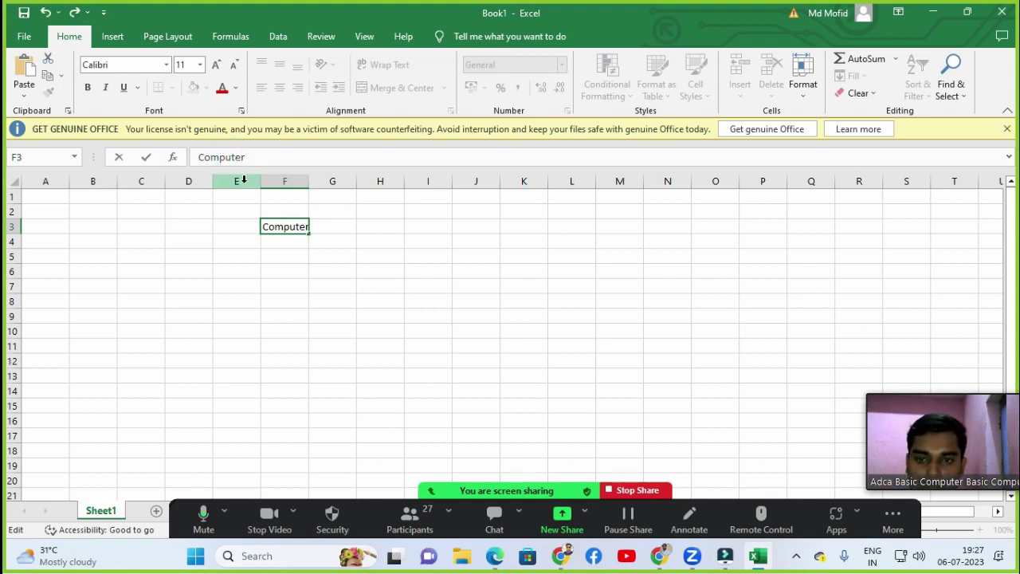
pyautogui.click(303, 245)
pyautogui.click(301, 227)
# Widen column F slightly so the word "Computer" fits, and select cell F3.
pyautogui.moveTo(306, 182); pyautogui.dragTo(318, 183)
pyautogui.click(301, 253)
pyautogui.click(297, 223)
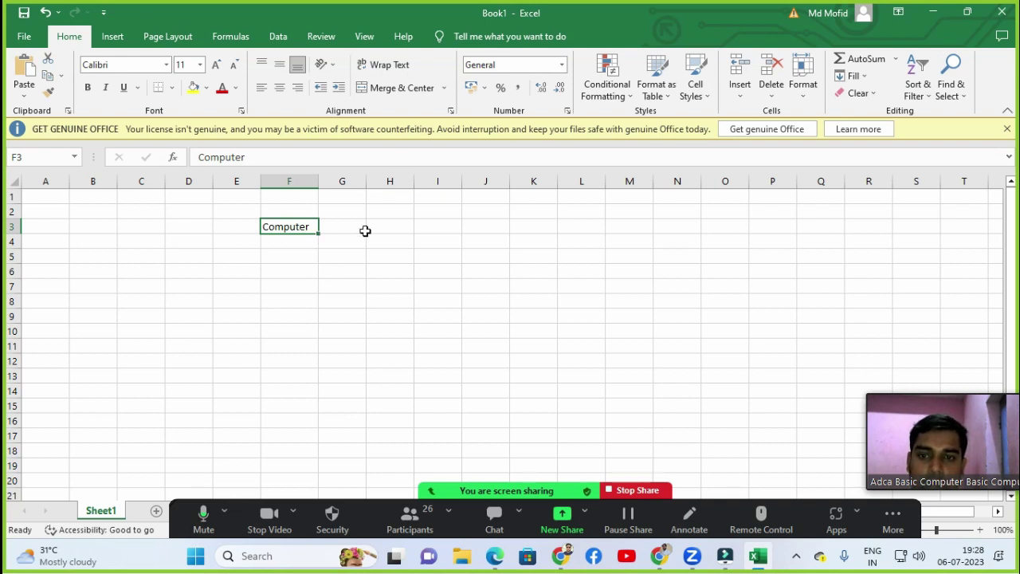
# Enter the deliberately misspelled word "moust" in cell H3 and reselect that cell.
pyautogui.click(395, 230)
pyautogui.write('mu')
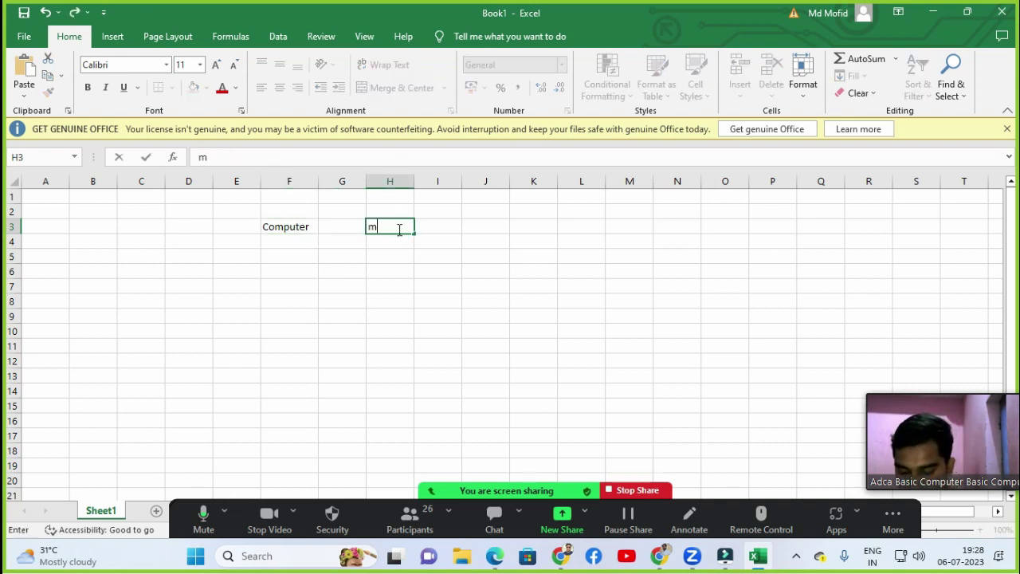
pyautogui.press('BackSpace')
pyautogui.write('oust')
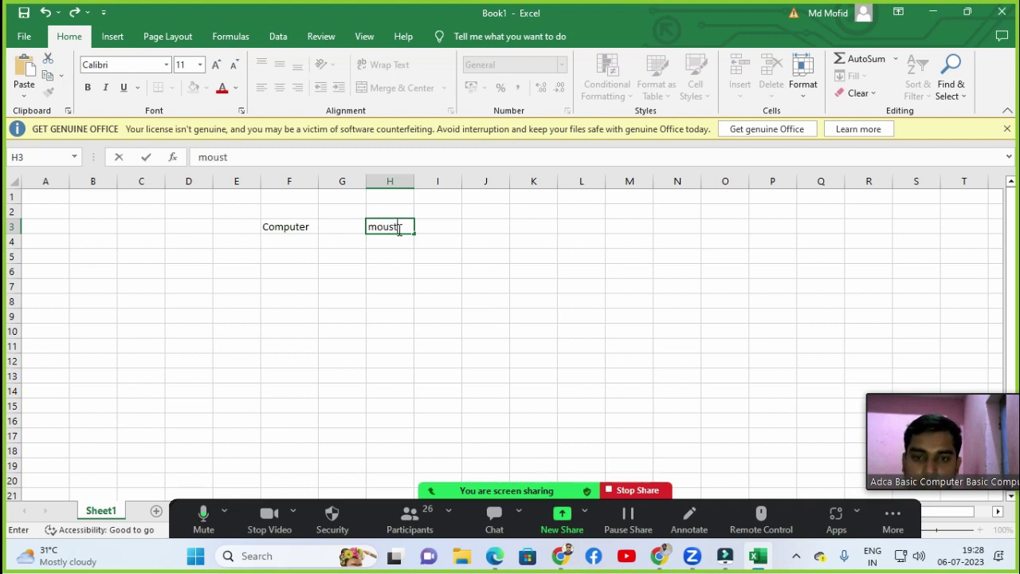
pyautogui.press('Return')
pyautogui.click(397, 229)
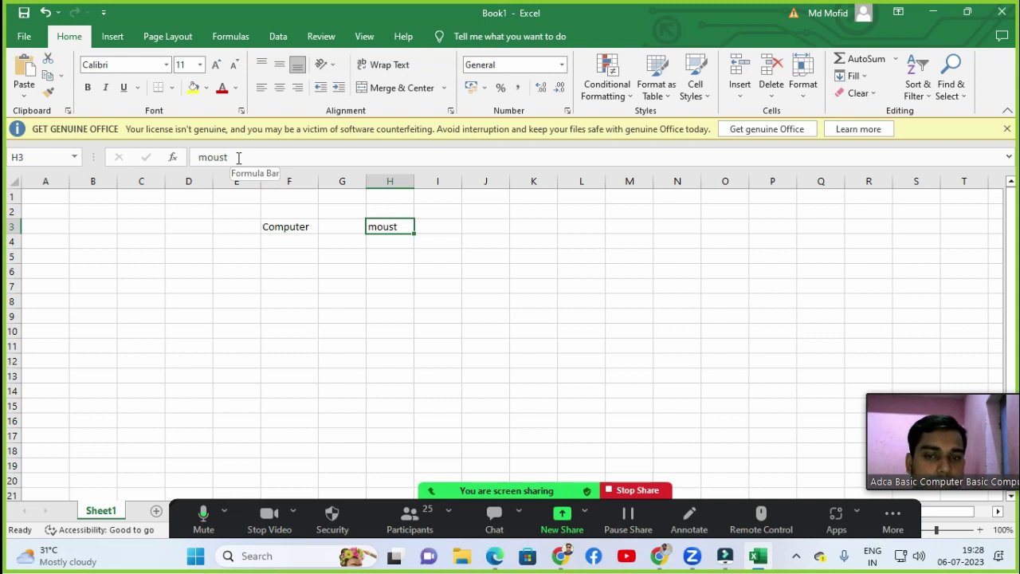
# Try editing the last letter of the word directly inside cell H3, leaving the text as "moust".
pyautogui.doubleClick(404, 226)
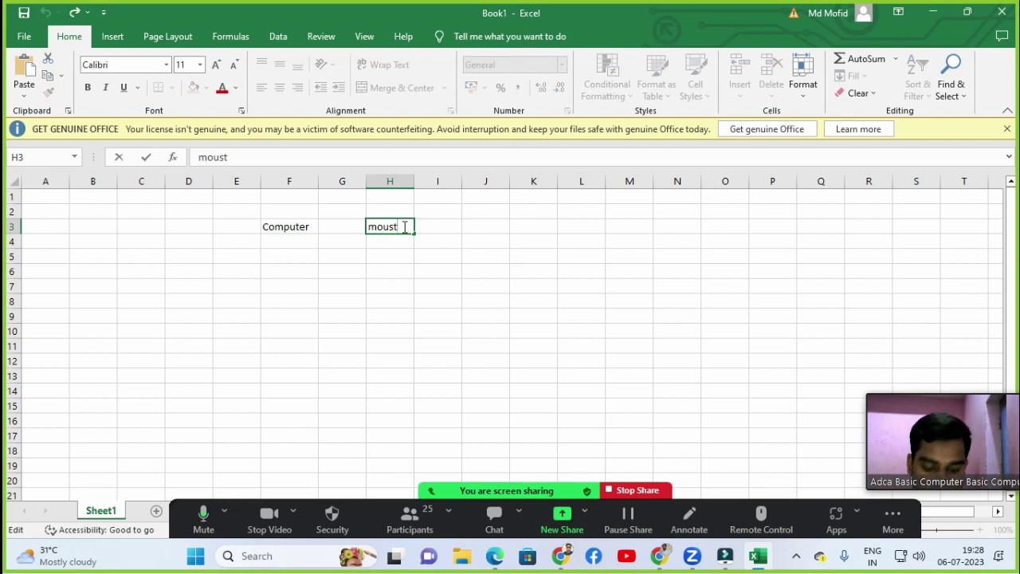
pyautogui.press('BackSpace')
pyautogui.write('e')
pyautogui.press('BackSpace')
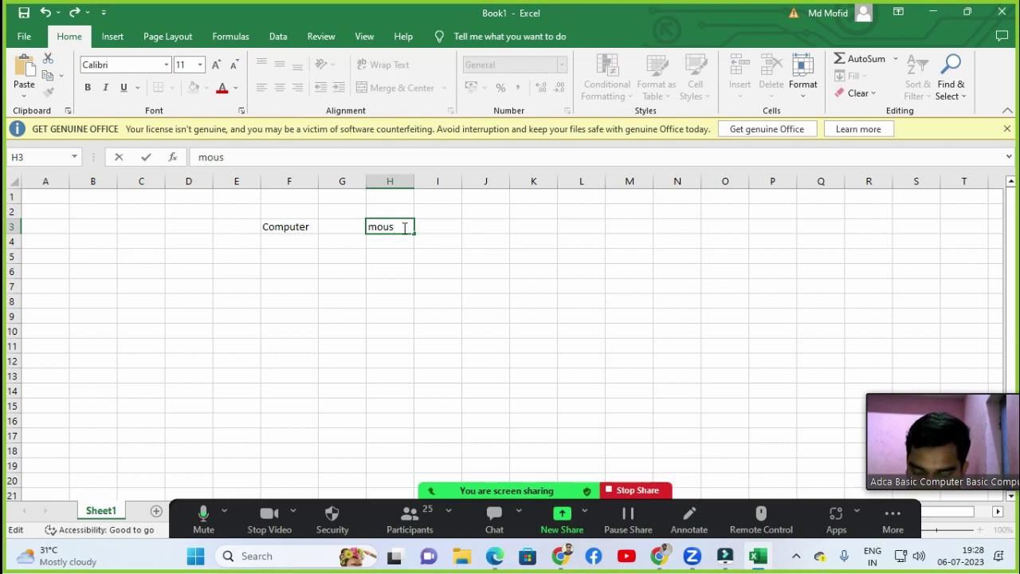
pyautogui.press('Return')
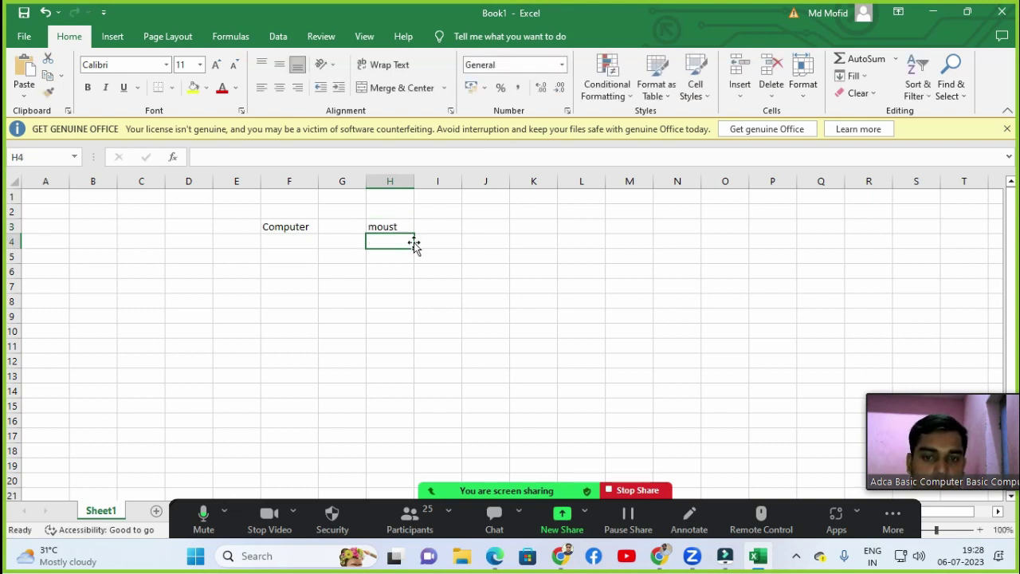
# Correct the text of cell H3 to "mouse" by editing it in the cell, and reselect H3.
pyautogui.press('Up')
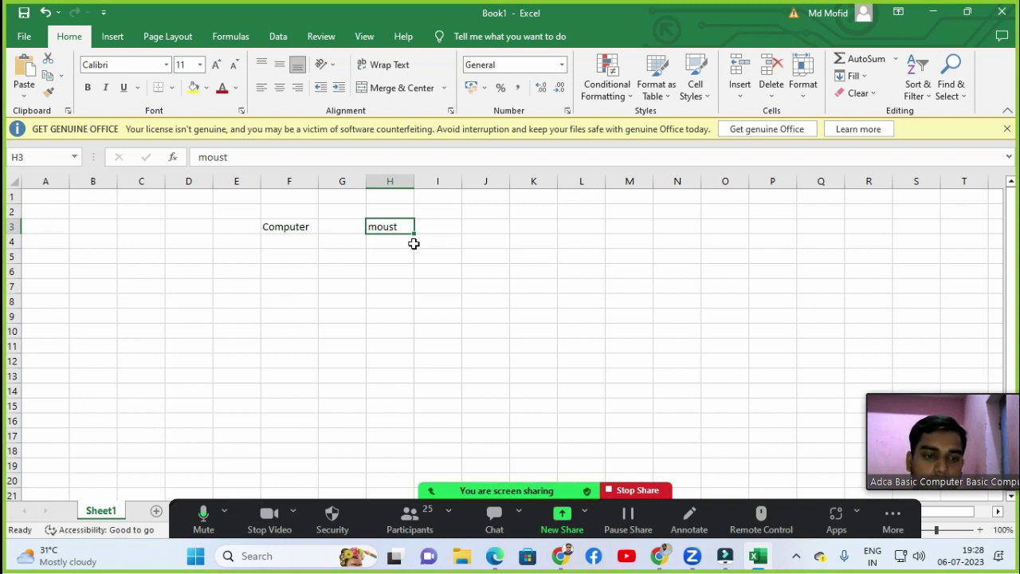
pyautogui.press('F2')
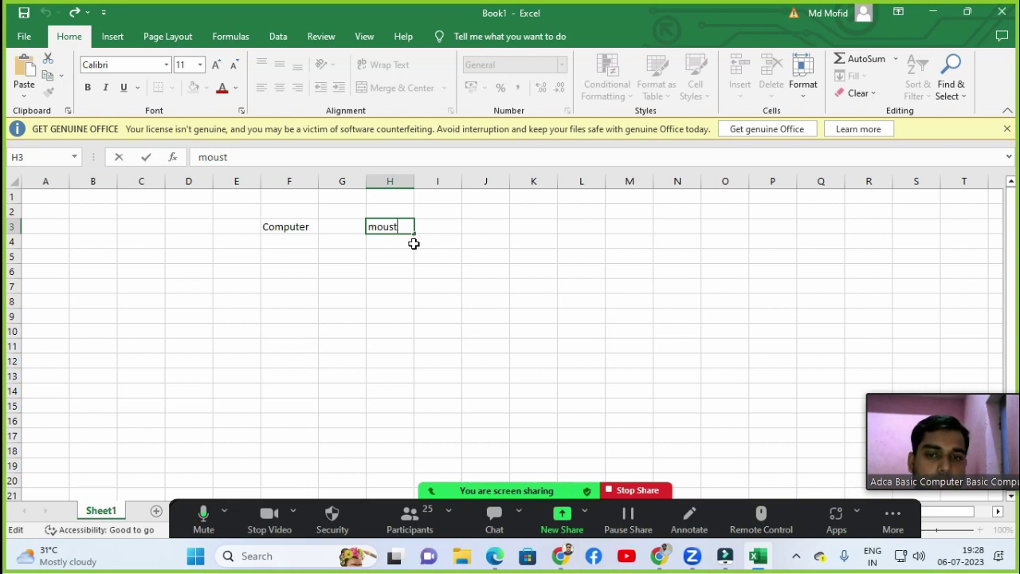
pyautogui.press('BackSpace')
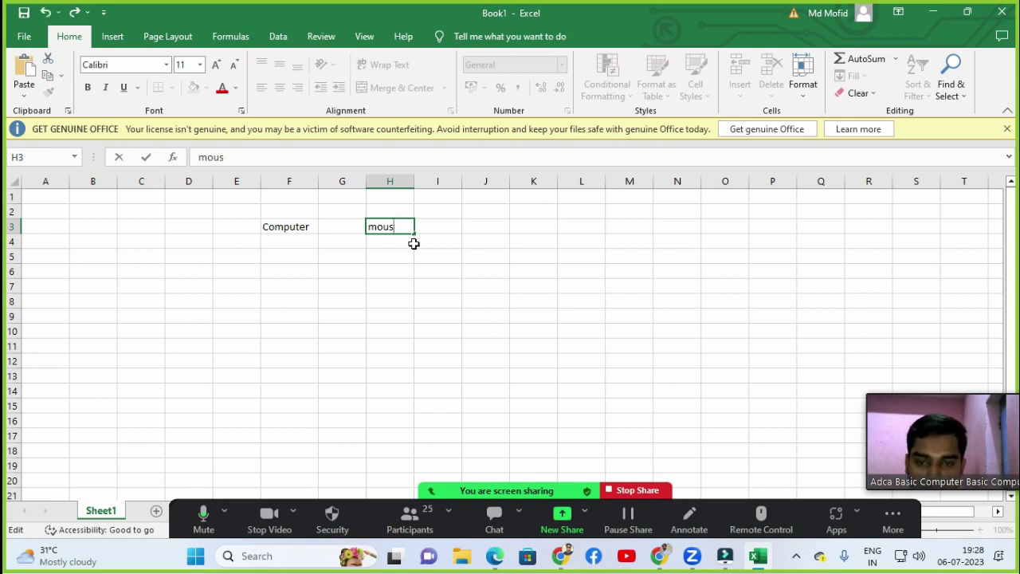
pyautogui.write('e')
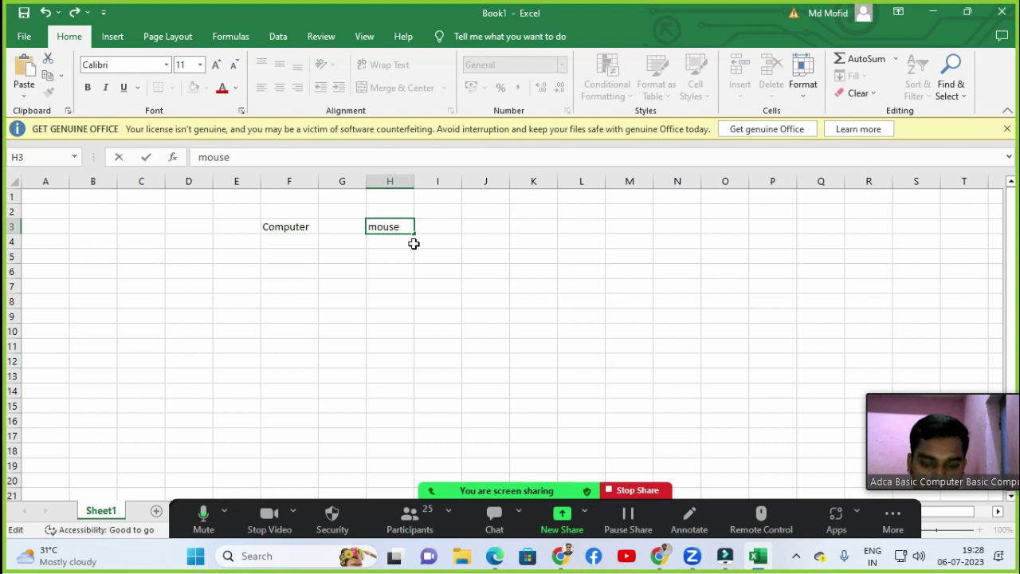
pyautogui.press('Return')
pyautogui.press('Up')
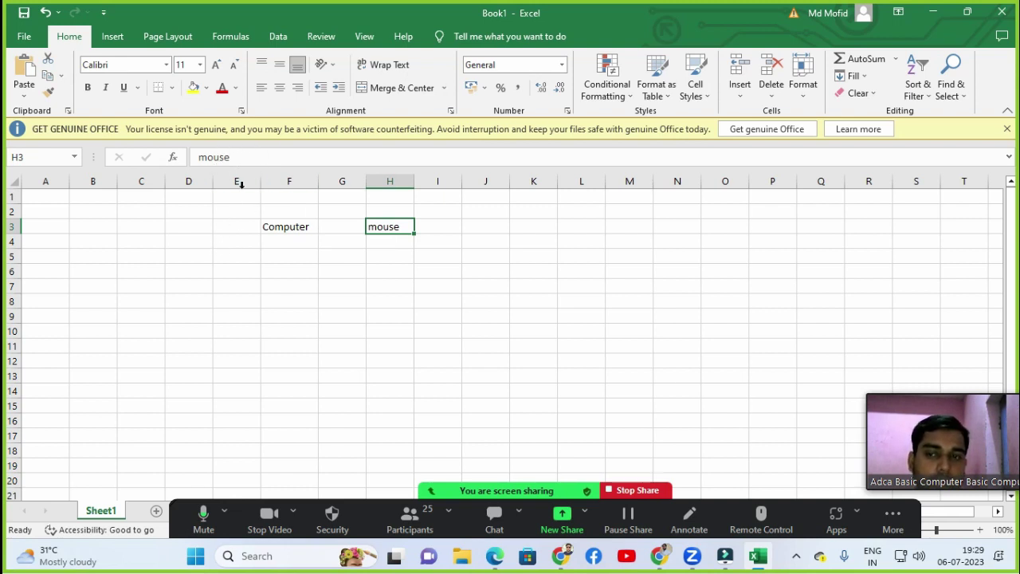
# Select cell F3, check the Status Bar notes in the PDF in Edge, and return to Excel, selecting cell M17.
pyautogui.click(279, 228)
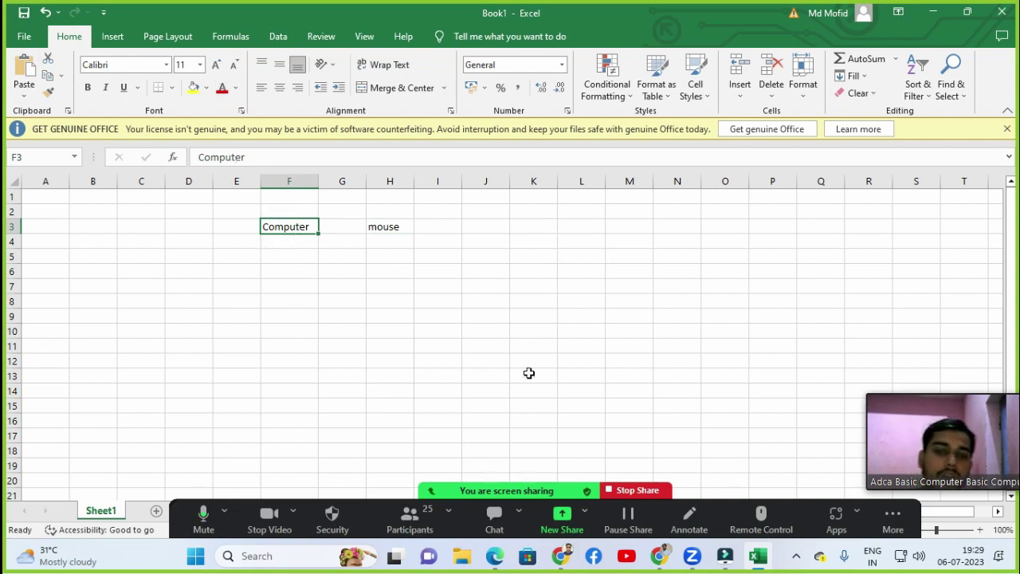
pyautogui.click(494, 556)
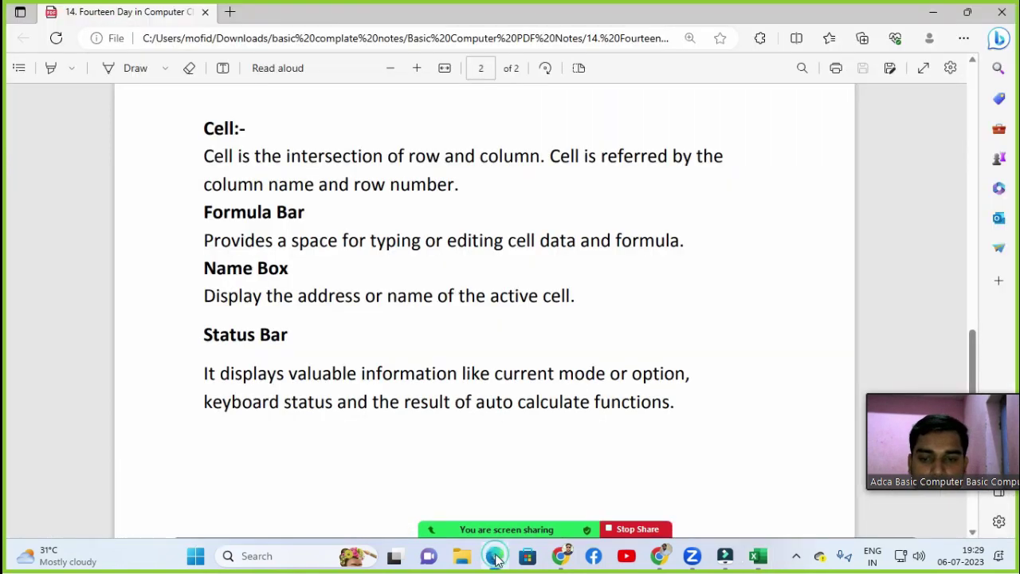
pyautogui.scroll(-3, 215, 323)
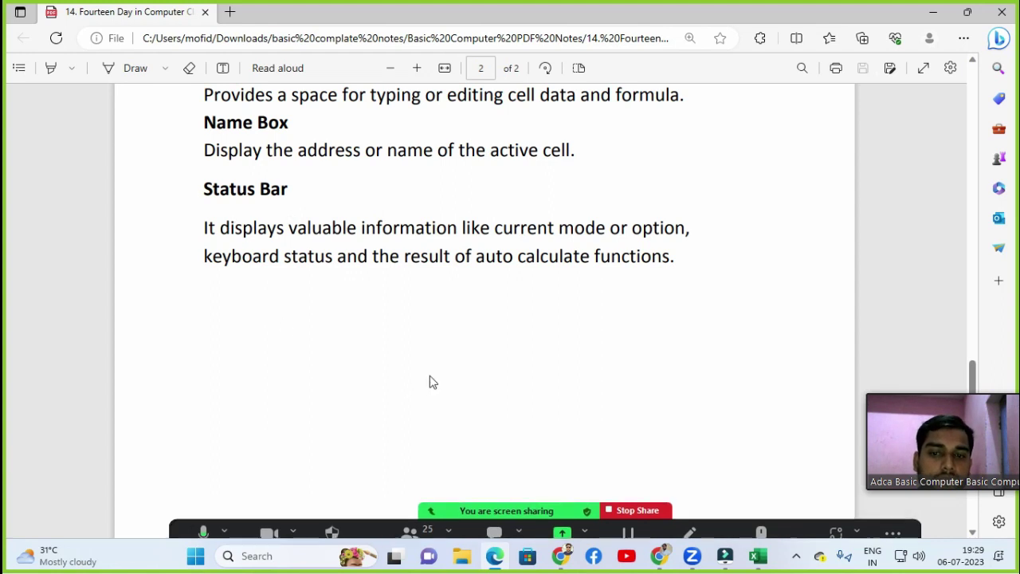
pyautogui.click(758, 556)
pyautogui.click(630, 434)
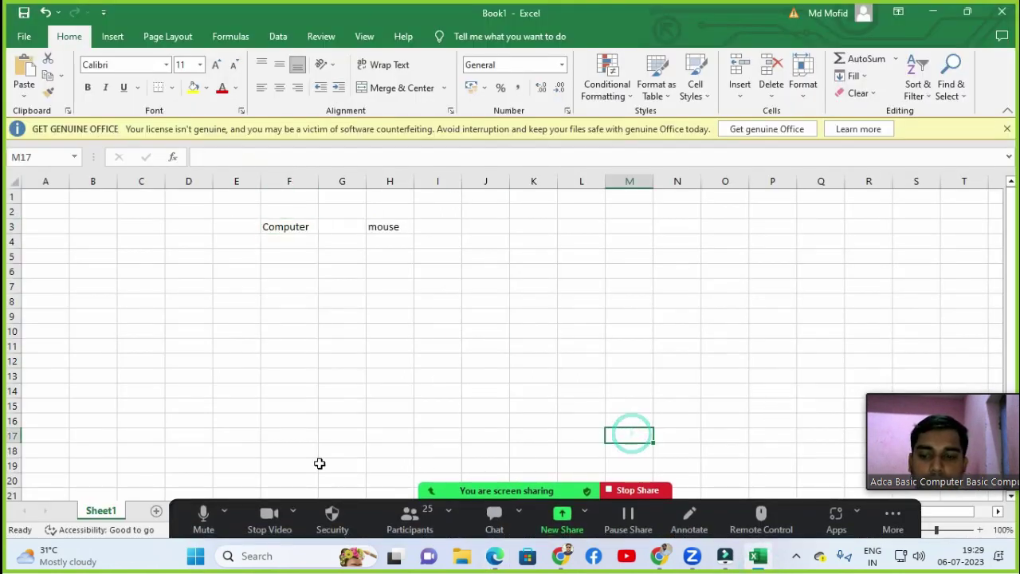
# Move the meeting toolbar off the Excel status bar and demonstrate zooming the sheet out and in, ending at 100%.
pyautogui.click(452, 487)
pyautogui.moveTo(455, 488); pyautogui.dragTo(469, 384)
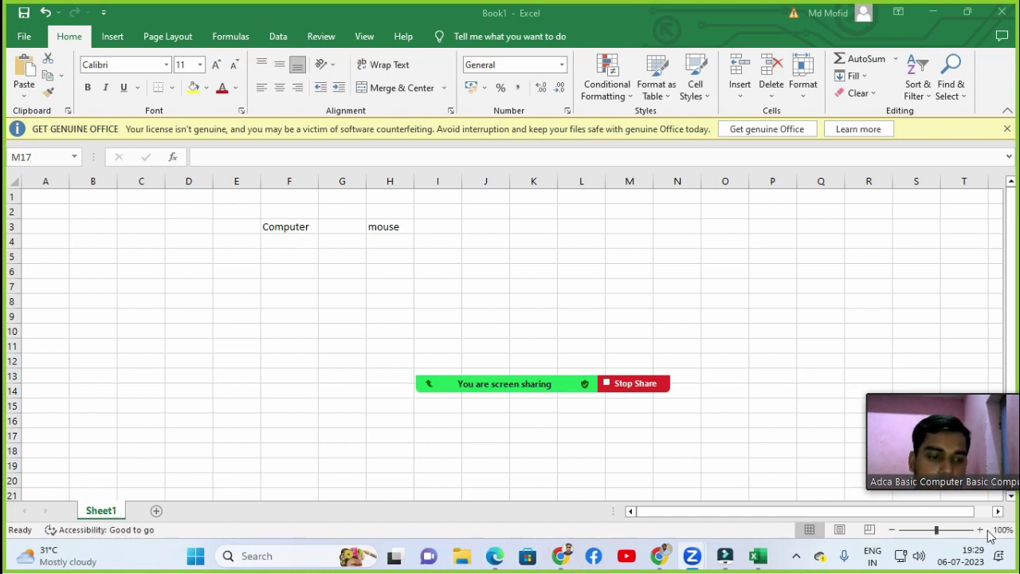
pyautogui.click(892, 530)
pyautogui.click(892, 530)
pyautogui.click(892, 531)
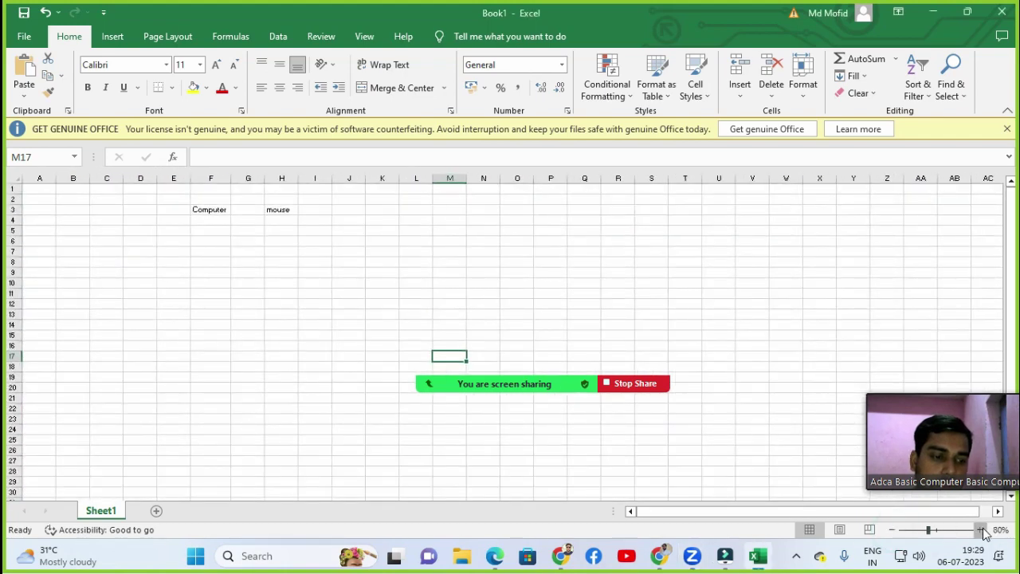
pyautogui.click(981, 530)
pyautogui.click(981, 531)
pyautogui.click(981, 530)
pyautogui.click(980, 530)
pyautogui.click(892, 530)
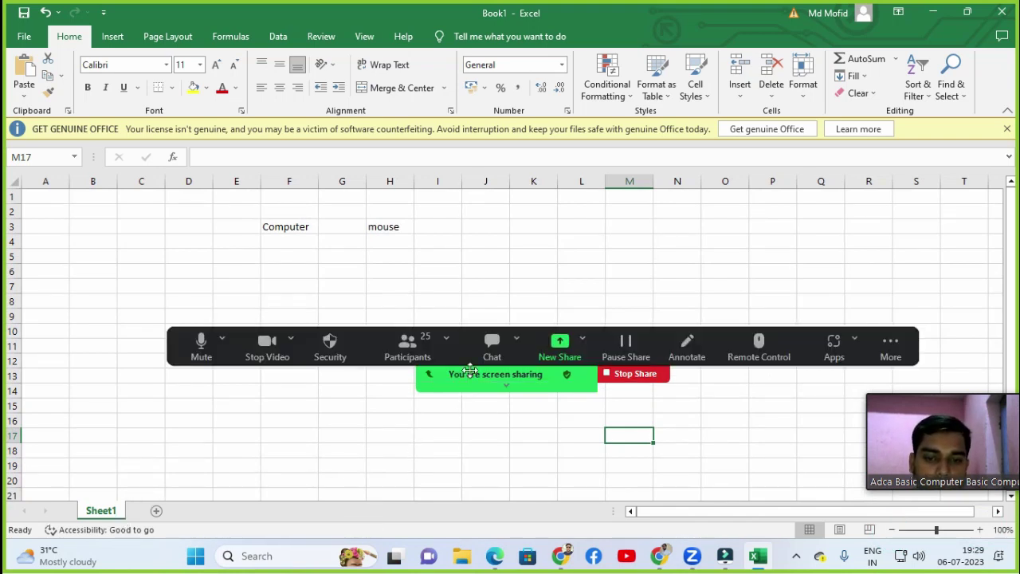
# Move the meeting toolbar back down over the status bar and select cell F7.
pyautogui.moveTo(467, 383); pyautogui.dragTo(484, 541)
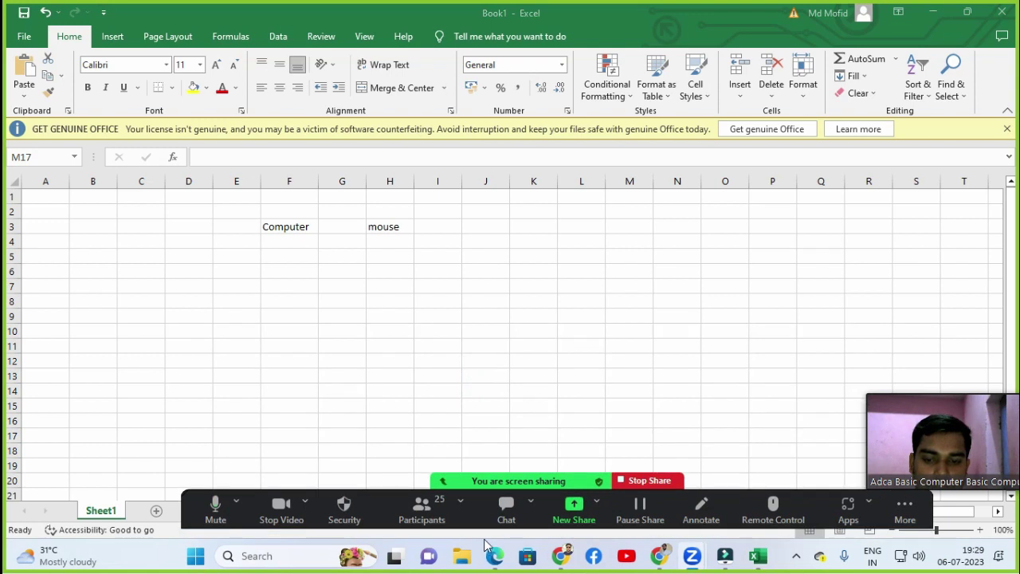
pyautogui.moveTo(475, 488); pyautogui.dragTo(475, 504)
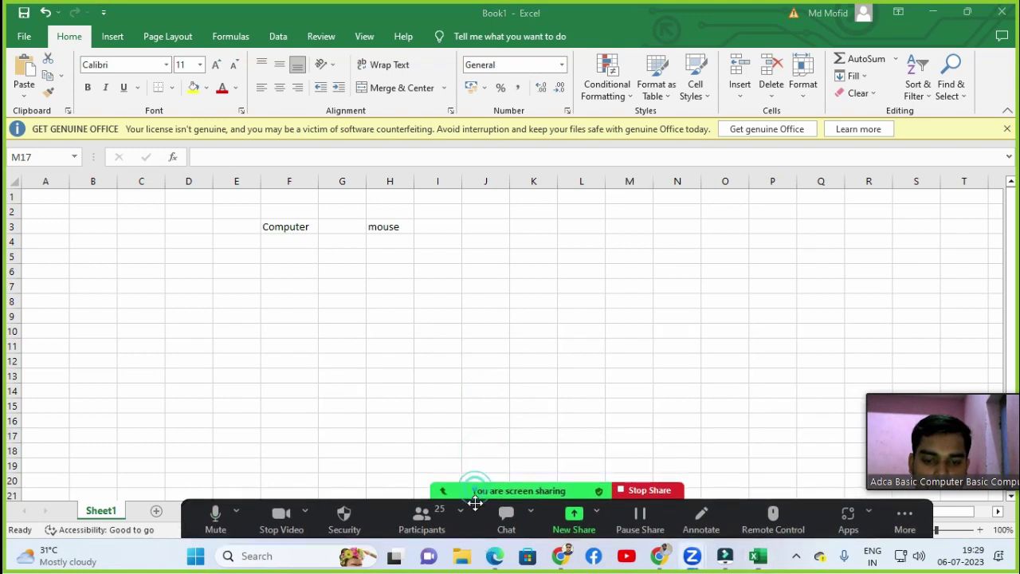
pyautogui.click(457, 446)
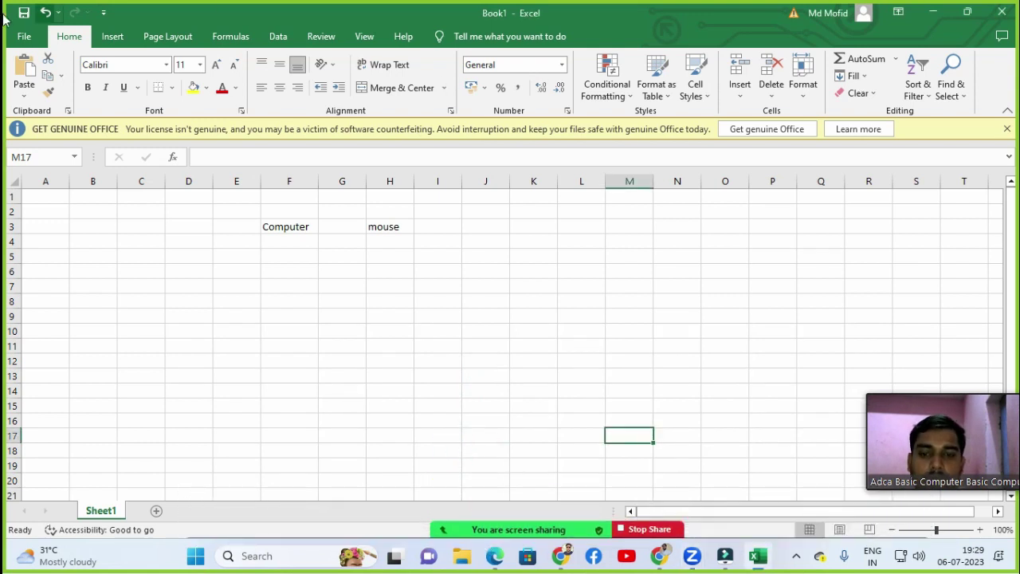
pyautogui.click(290, 287)
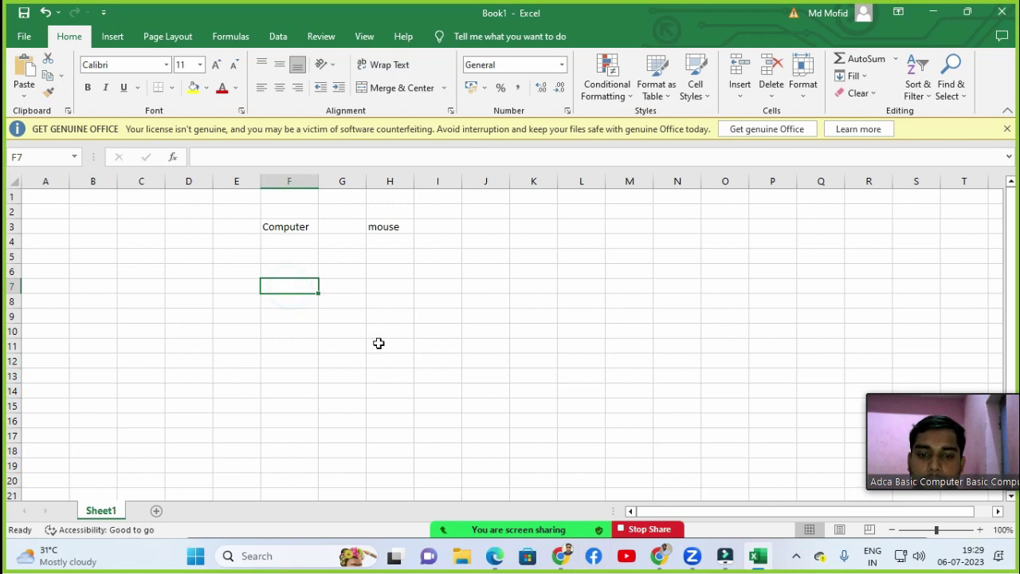
# Switch to the PDF notes in Edge and skim from the Status Bar section back to the introduction to Excel.
pyautogui.click(494, 562)
pyautogui.scroll(1, 224, 267)
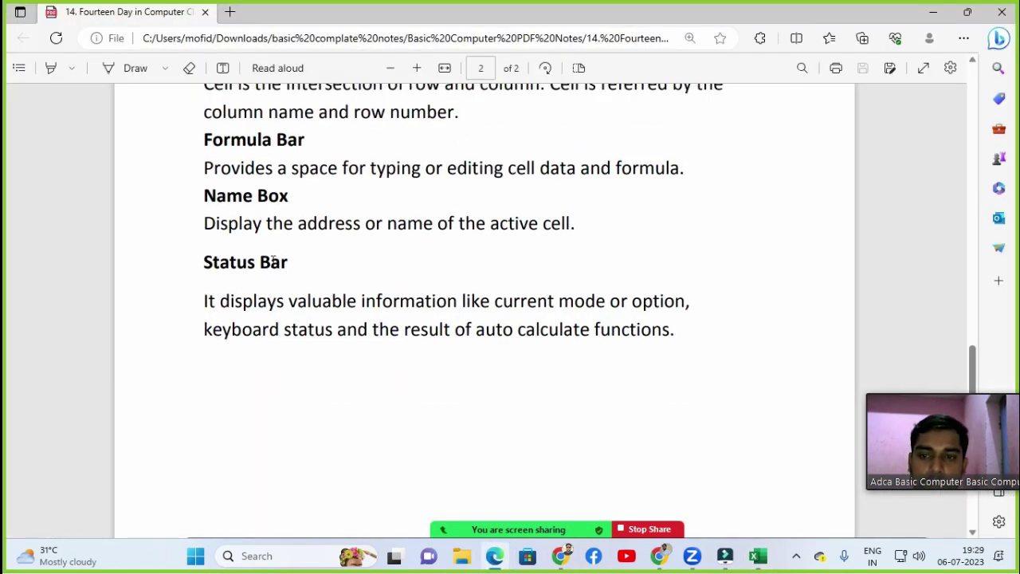
pyautogui.scroll(-5, 324, 287)
pyautogui.scroll(10, 486, 301)
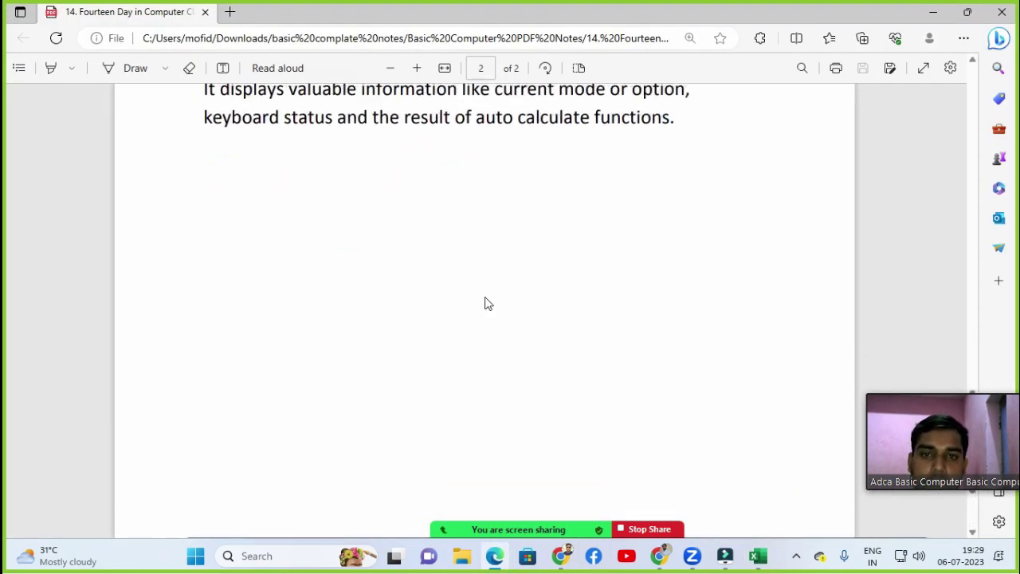
pyautogui.scroll(5, 494, 297)
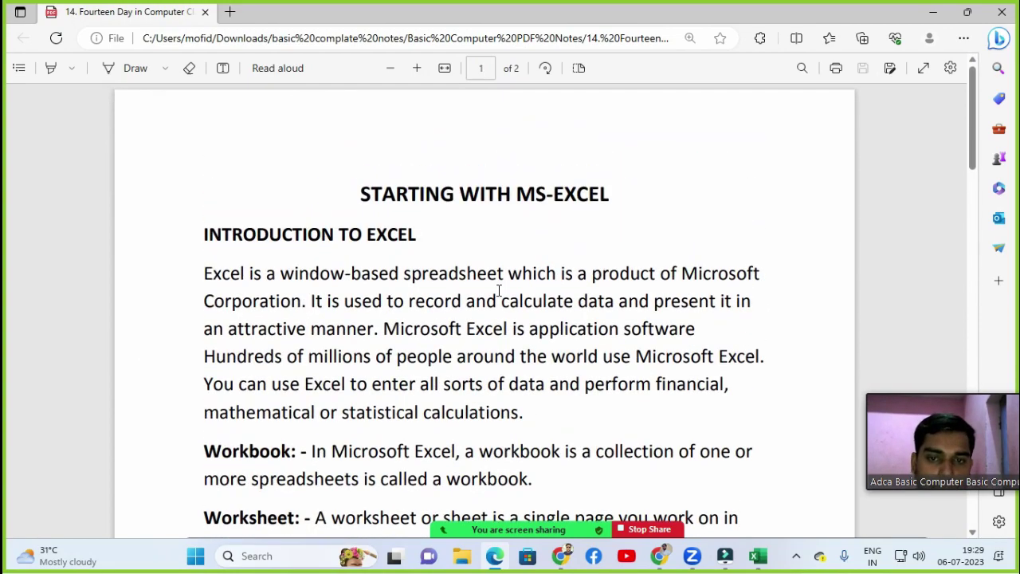
# Switch to Excel and select cells D4, C4 and G7 one after another.
pyautogui.click(758, 556)
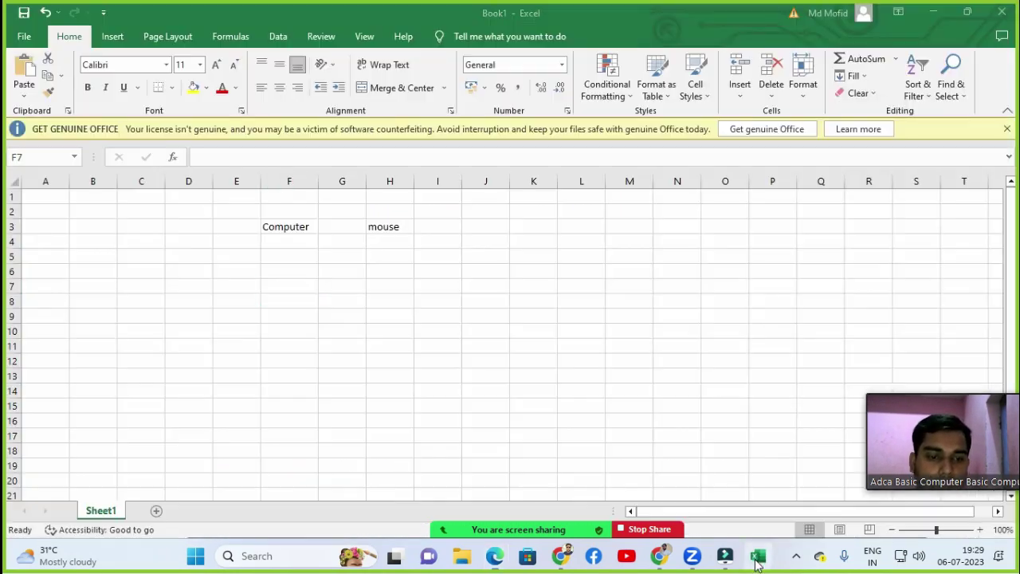
pyautogui.click(205, 242)
pyautogui.click(154, 241)
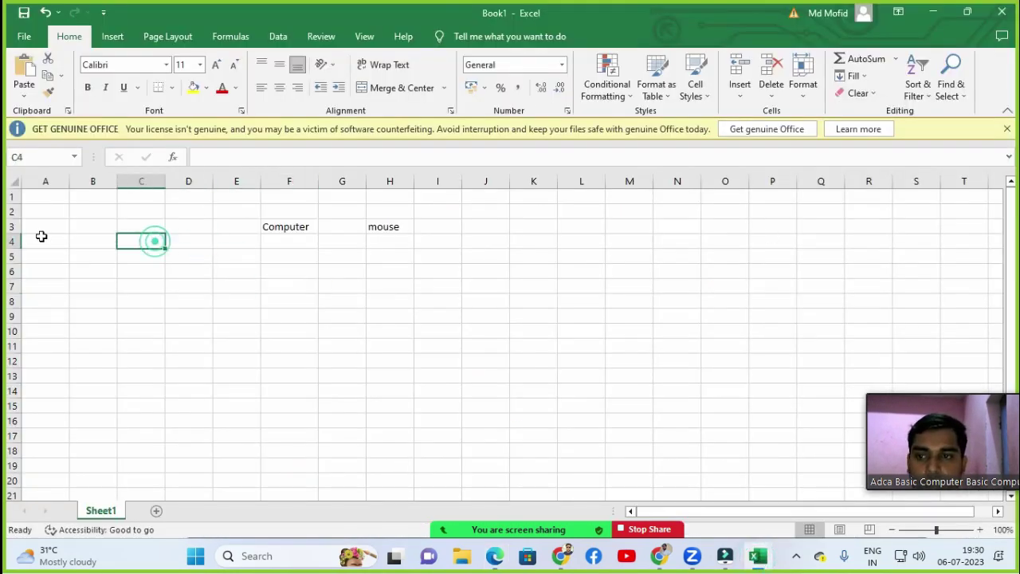
pyautogui.click(358, 287)
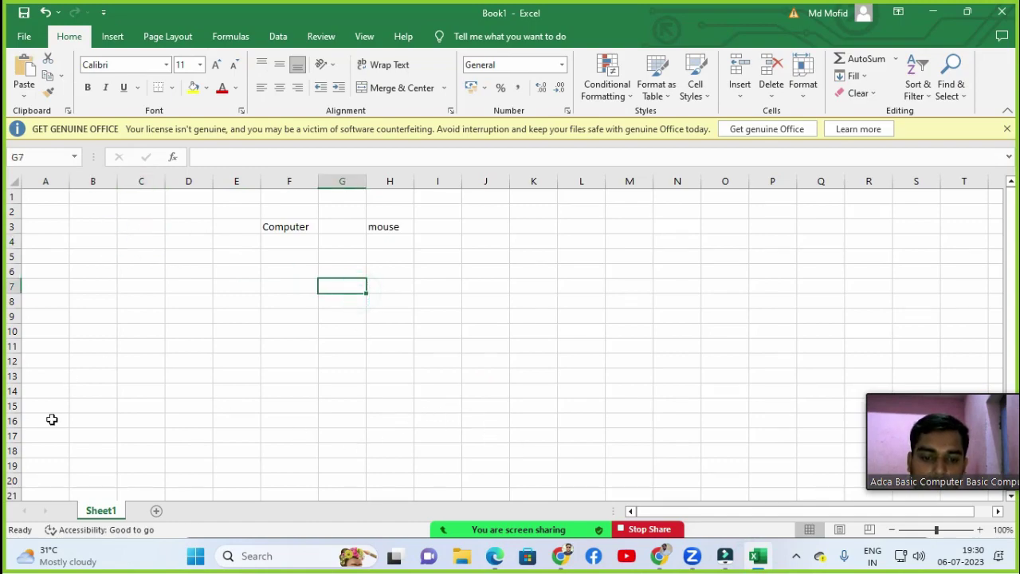
# Switch to the PDF notes in Edge and read the Name Box definition on page 2.
pyautogui.click(495, 556)
pyautogui.scroll(-3, 334, 284)
pyautogui.scroll(-12, 333, 284)
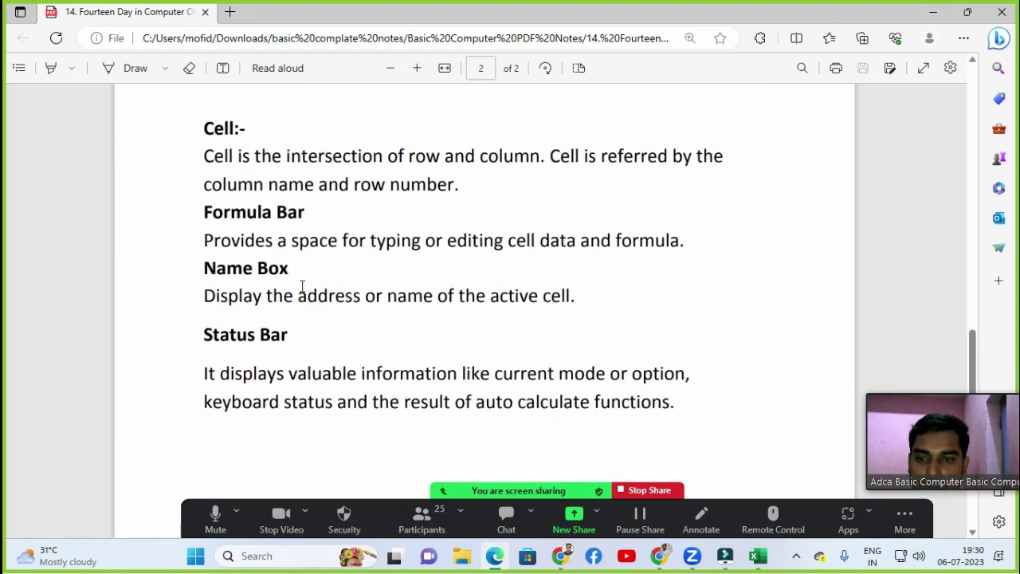
pyautogui.click(347, 263)
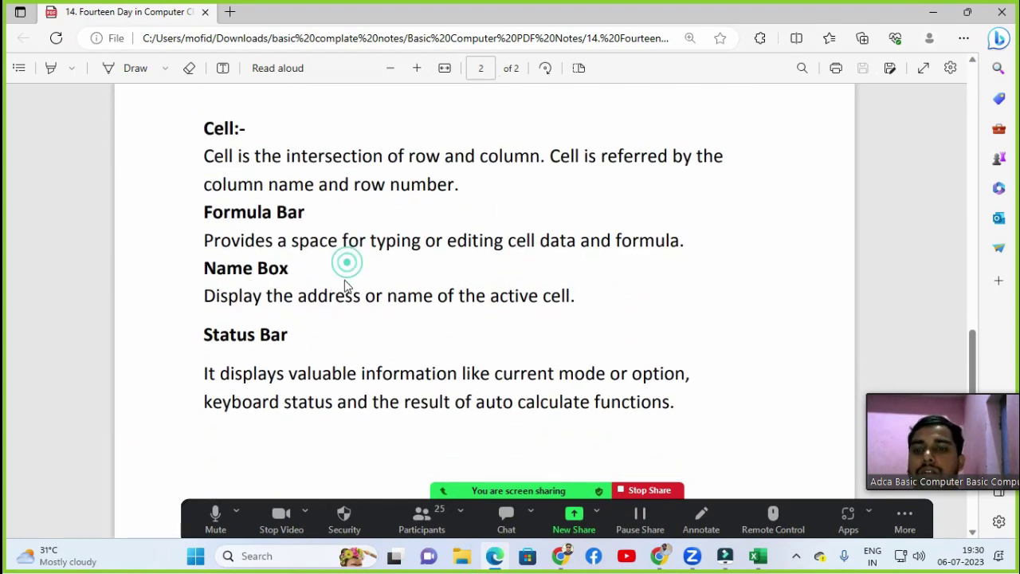
pyautogui.click(193, 266)
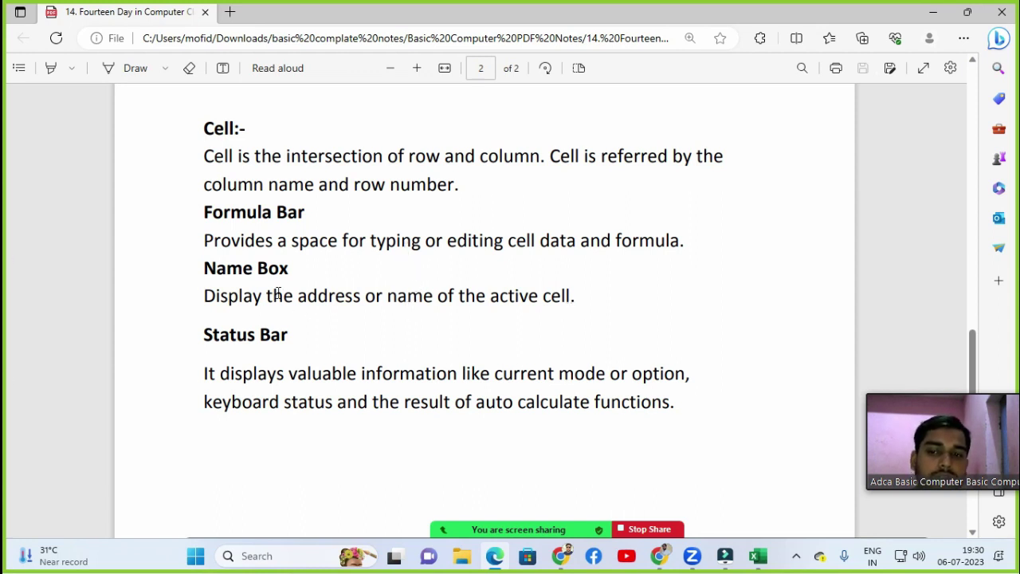
pyautogui.moveTo(228, 273); pyautogui.dragTo(291, 273)
pyautogui.click(319, 276)
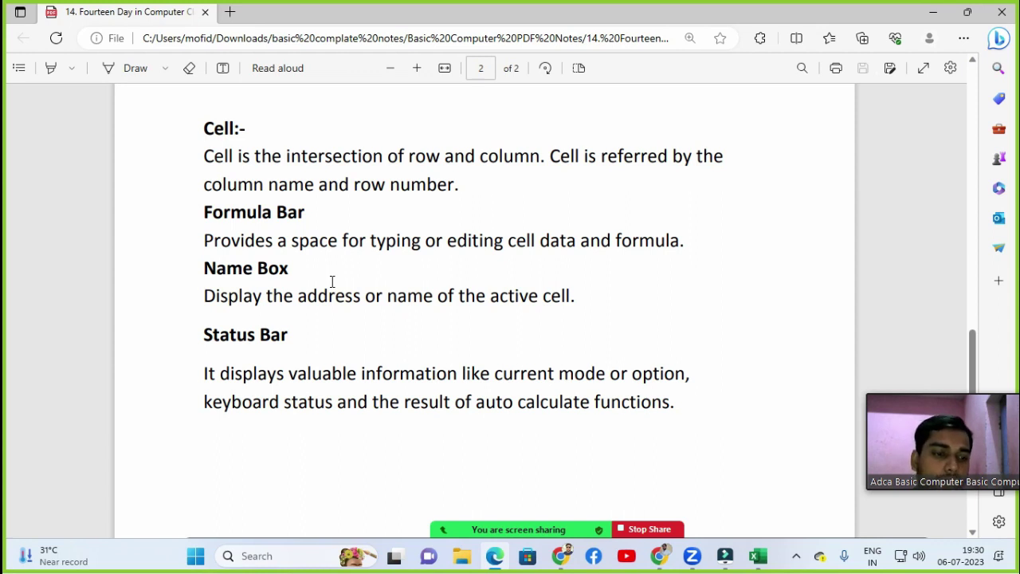
# Switch to Excel and select cells J8, I8 and H7 to examine their addresses in the Name Box.
pyautogui.click(764, 558)
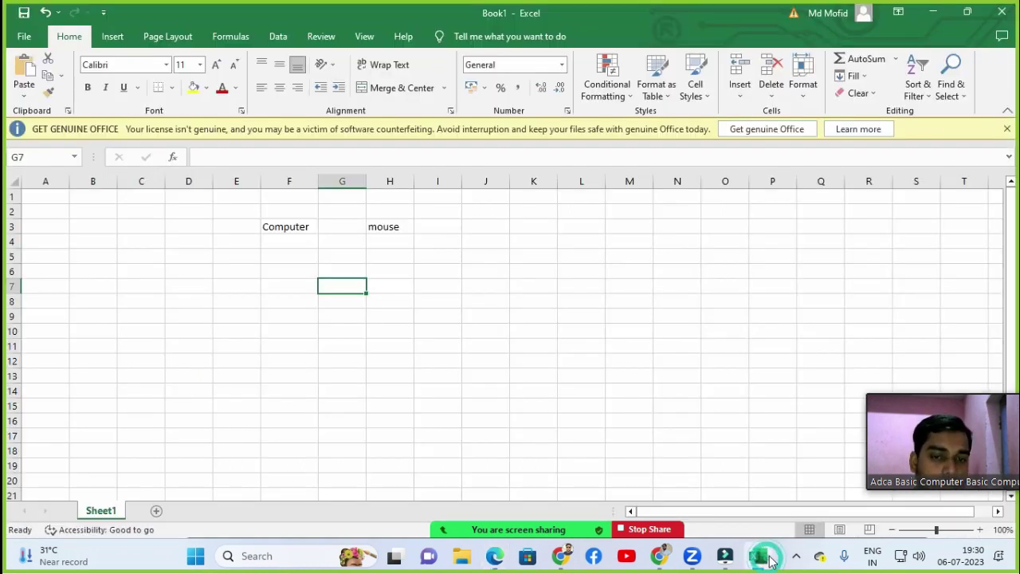
pyautogui.click(474, 295)
pyautogui.click(423, 296)
pyautogui.click(380, 290)
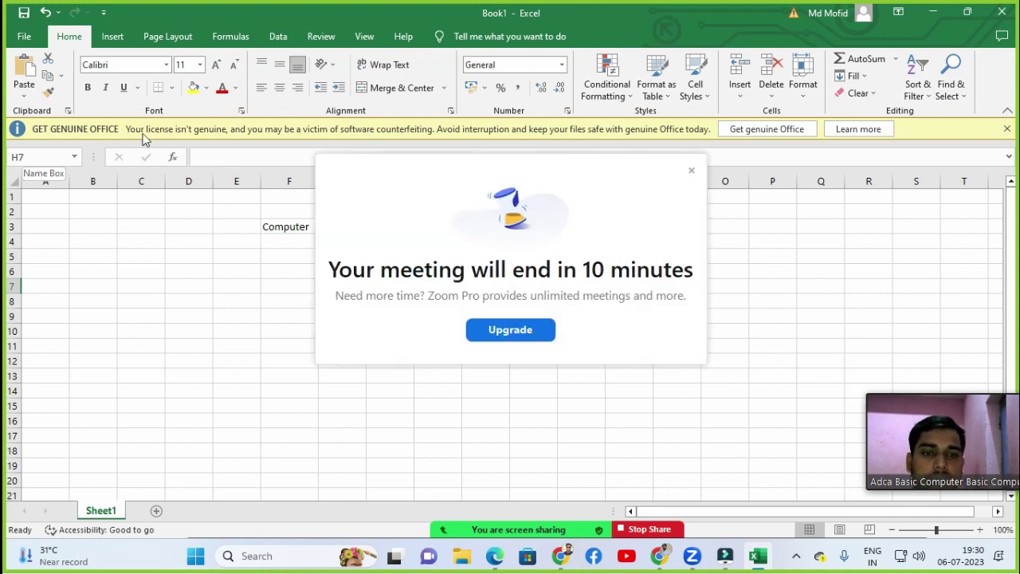
# Dismiss the meeting time notice and compare the Name Box addresses of cells I7, G7 and H7.
pyautogui.click(691, 170)
pyautogui.click(434, 285)
pyautogui.click(360, 284)
pyautogui.click(376, 285)
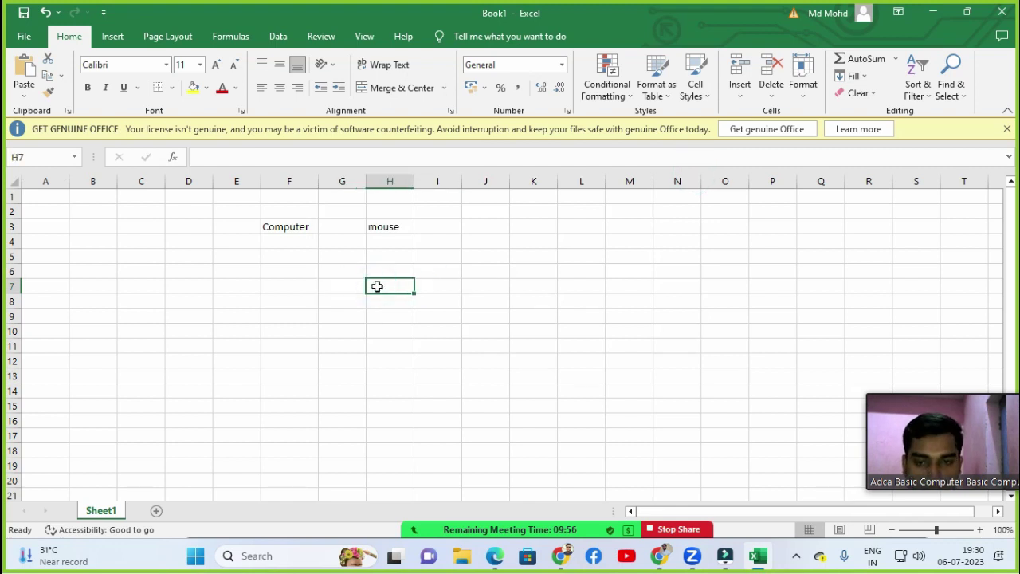
# Enter 122 in cell H7 and clear the cell again.
pyautogui.write('122')
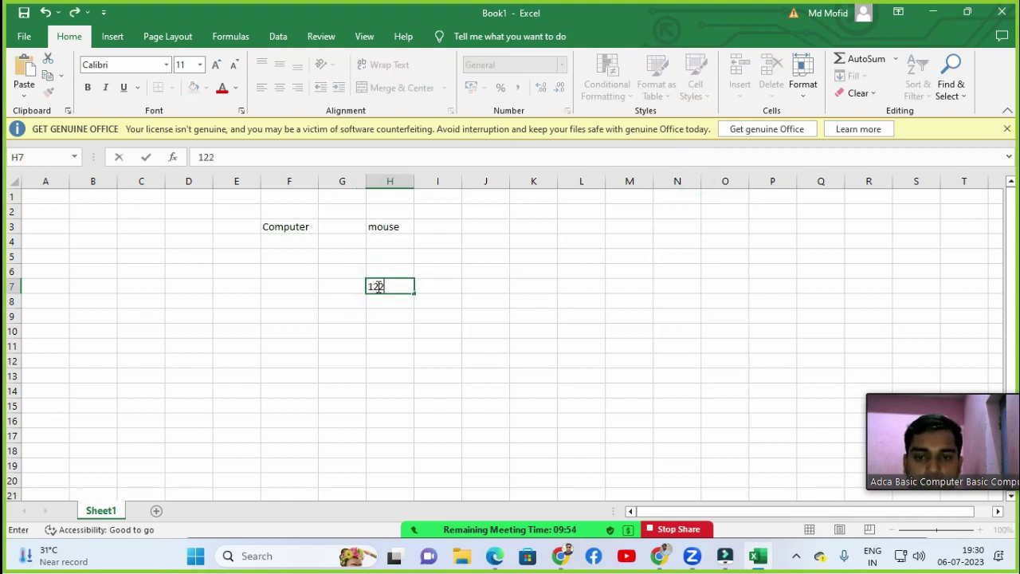
pyautogui.press('Return')
pyautogui.click(377, 286)
pyautogui.press('Delete')
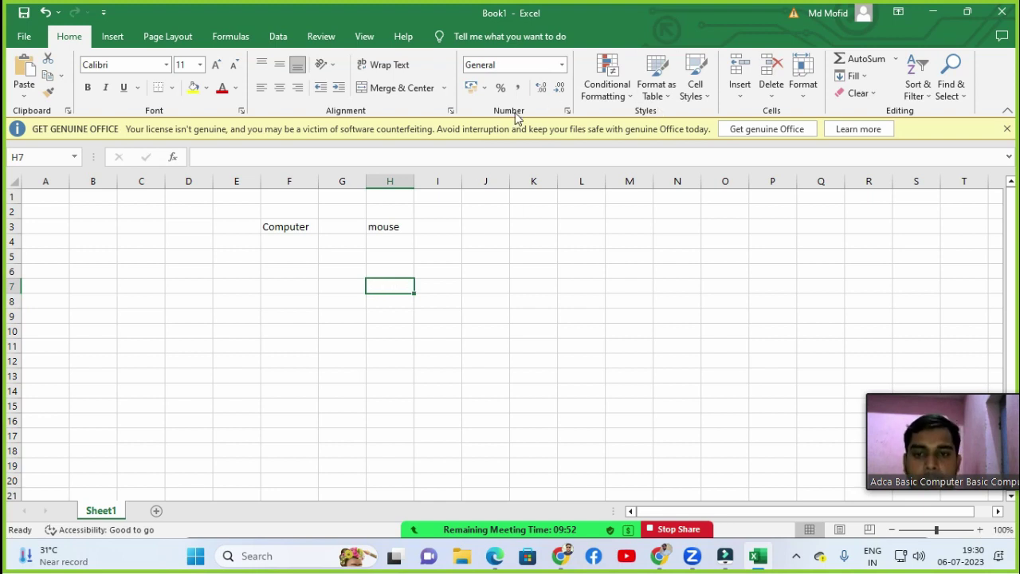
# Select cells F7, C7, K11, B4, O18 and M12 in turn to examine their addresses in the Name Box.
pyautogui.click(283, 287)
pyautogui.click(175, 297)
pyautogui.click(151, 296)
pyautogui.click(155, 285)
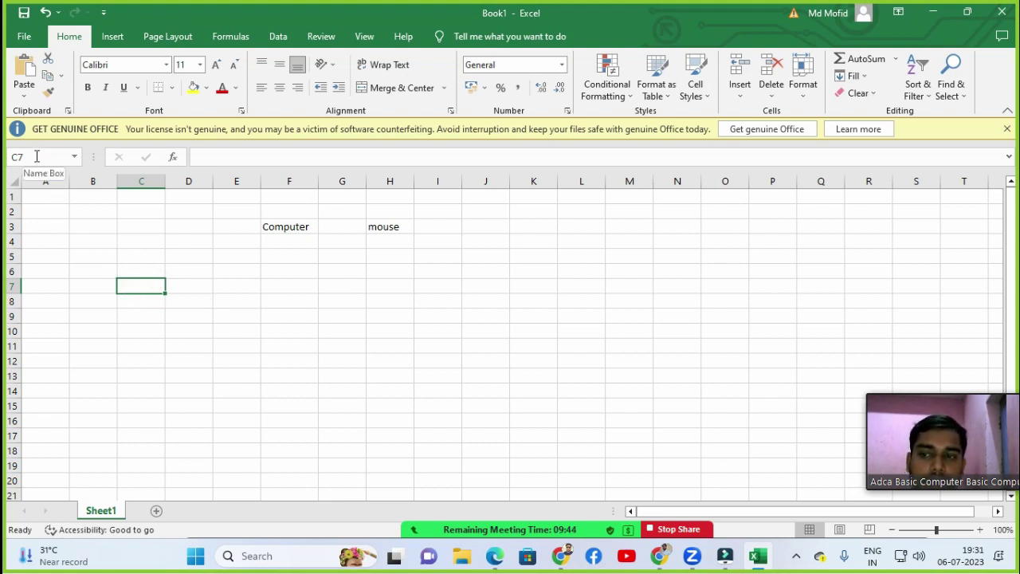
pyautogui.click(542, 343)
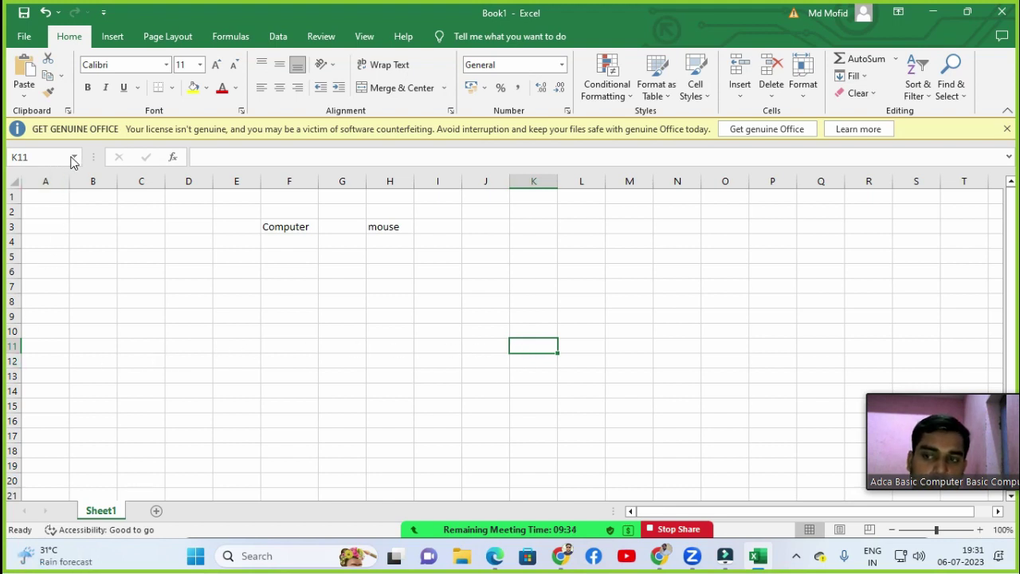
pyautogui.click(136, 291)
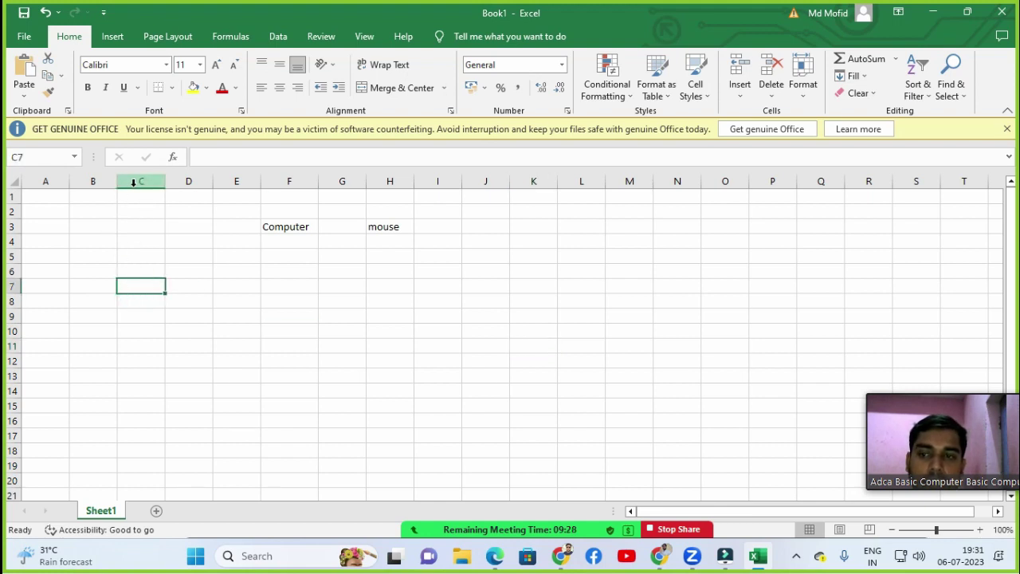
pyautogui.click(91, 240)
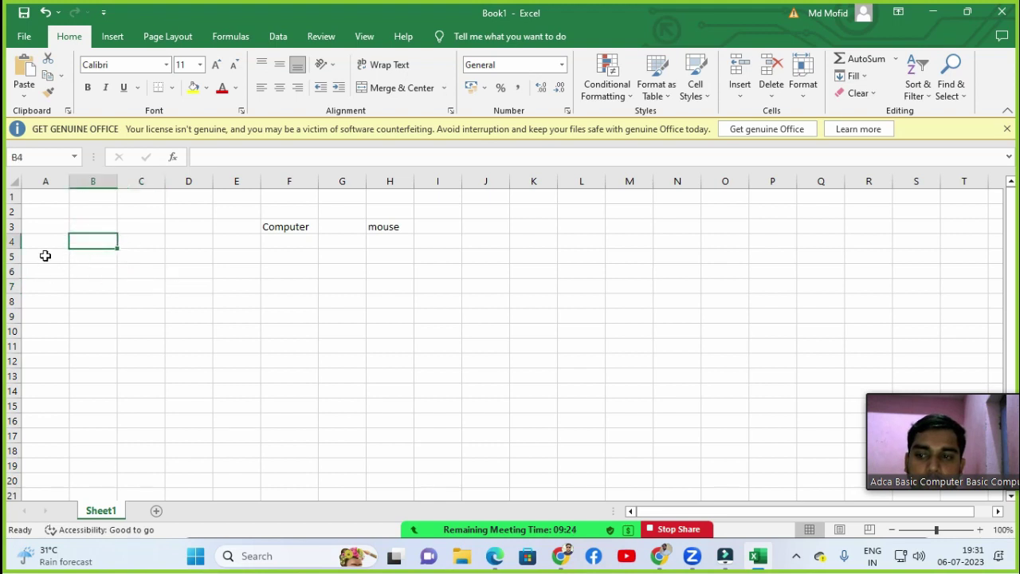
pyautogui.click(740, 451)
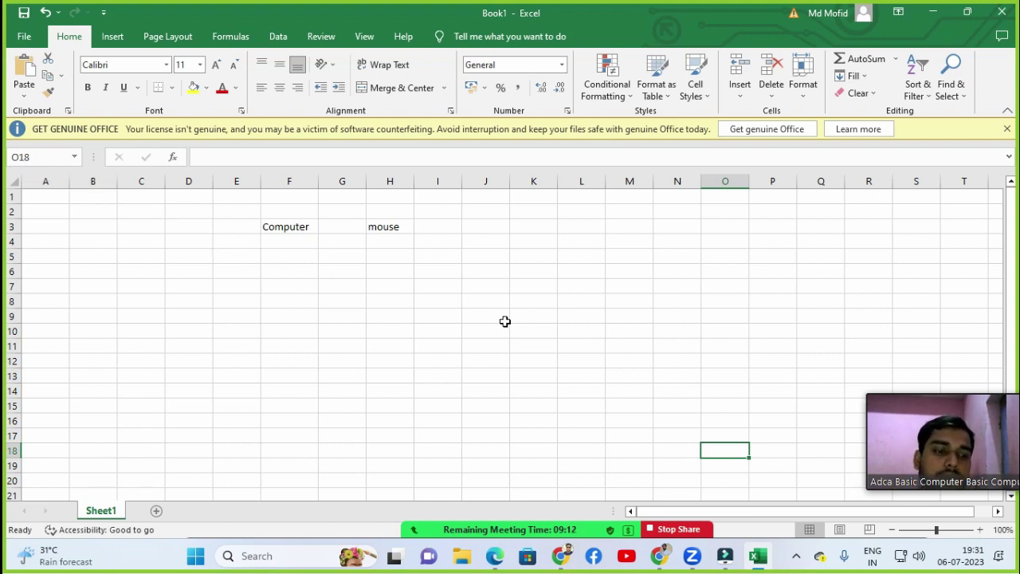
pyautogui.click(634, 362)
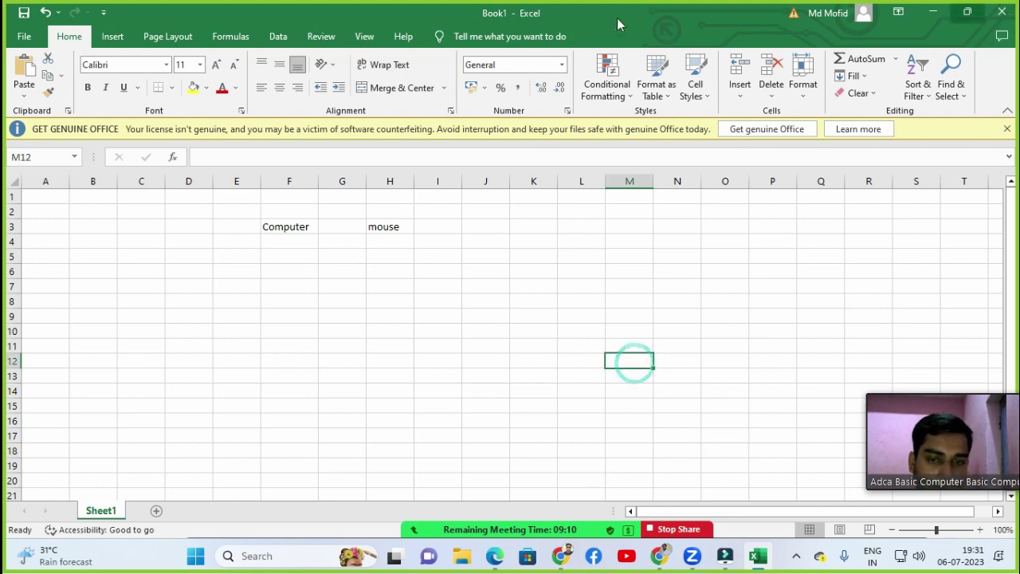
# Switch to the PDF notes in Edge and look over the Status Bar, Workbook and Worksheet definitions.
pyautogui.click(495, 556)
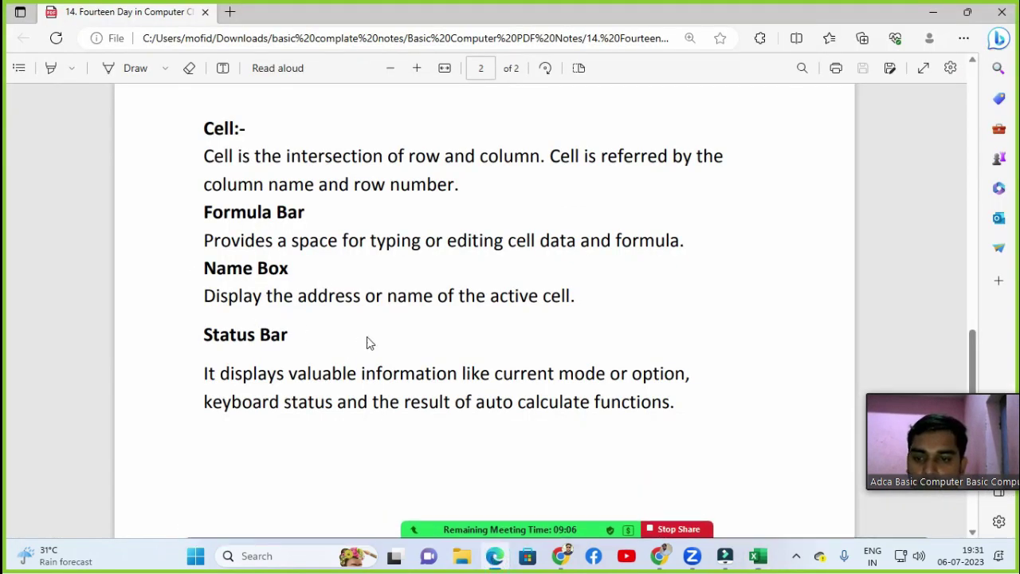
pyautogui.scroll(-3, 367, 337)
pyautogui.scroll(15, 369, 343)
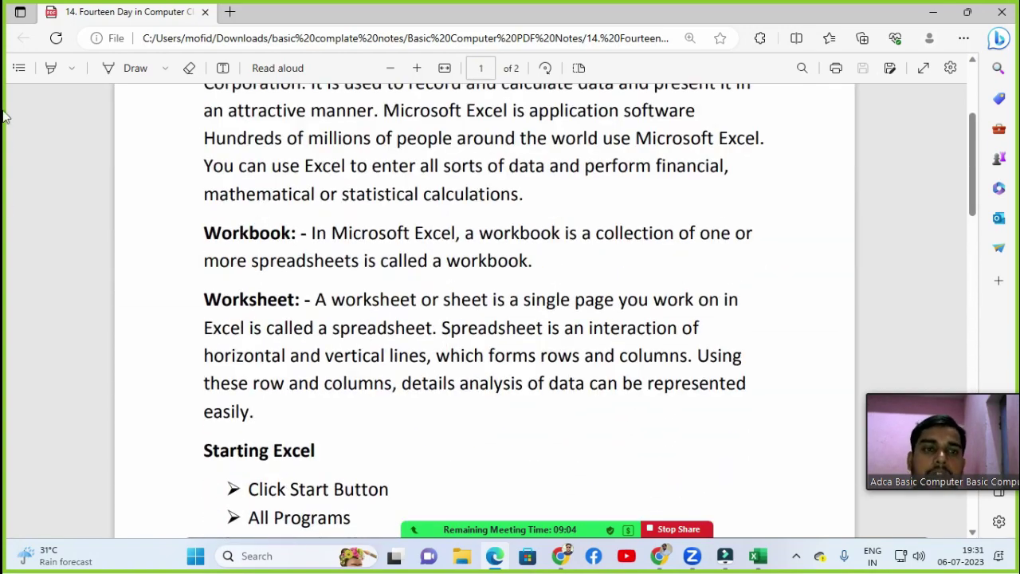
# Switch to Excel, clear the contents of range C2:I7 and select cell A1.
pyautogui.hotkey('alt', 'Tab')
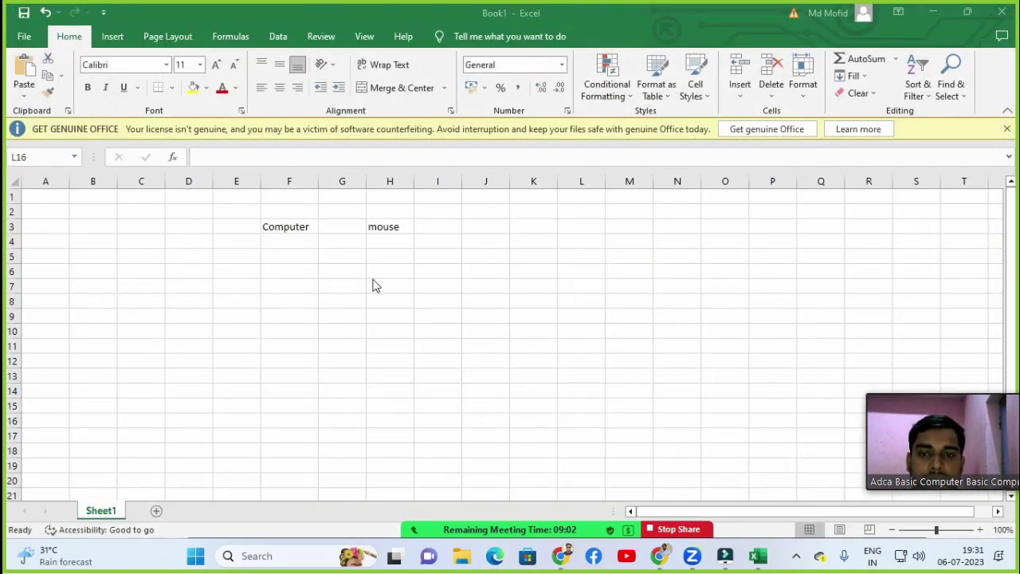
pyautogui.moveTo(162, 222); pyautogui.dragTo(435, 282)
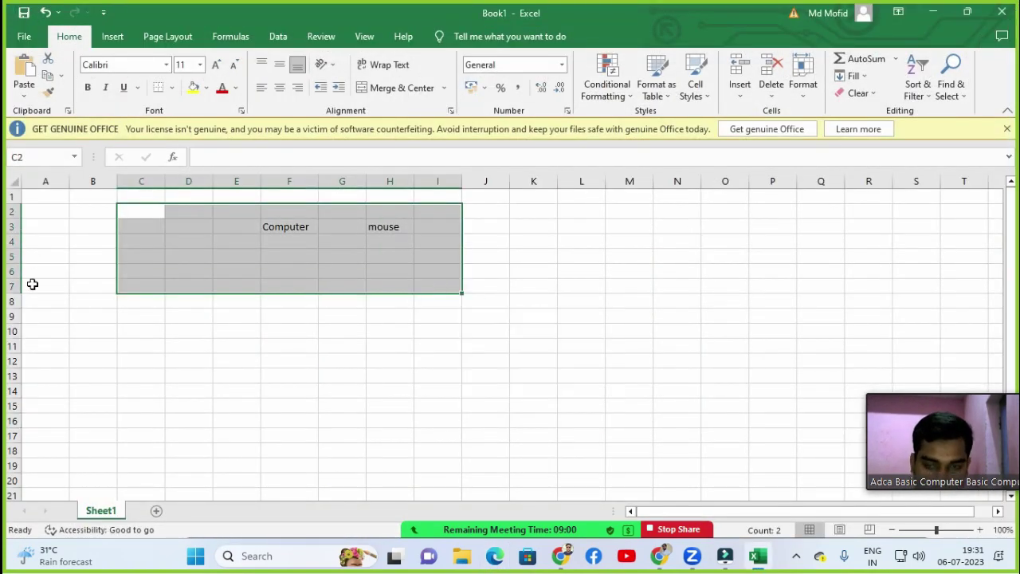
pyautogui.press('Delete')
pyautogui.click(48, 253)
pyautogui.click(45, 199)
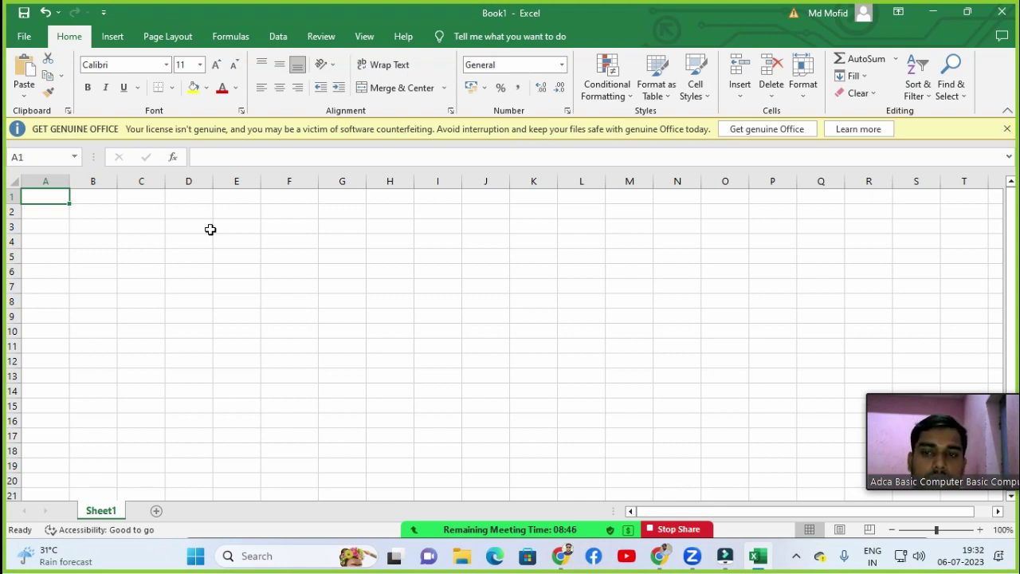
pyautogui.click(96, 251)
pyautogui.click(62, 210)
pyautogui.click(58, 196)
pyautogui.click(49, 211)
pyautogui.click(38, 193)
pyautogui.click(70, 214)
pyautogui.click(57, 201)
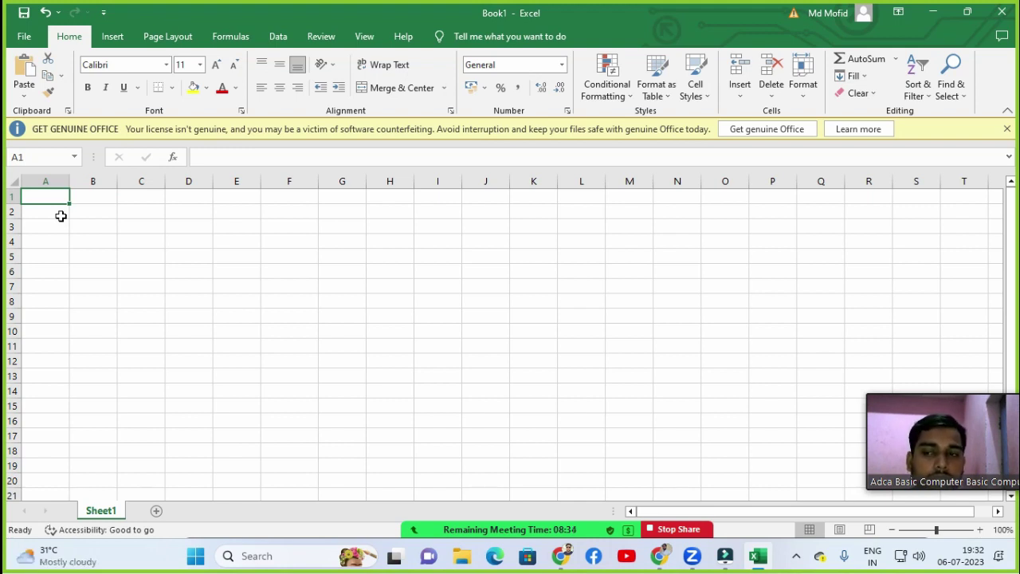
pyautogui.click(100, 222)
pyautogui.click(98, 208)
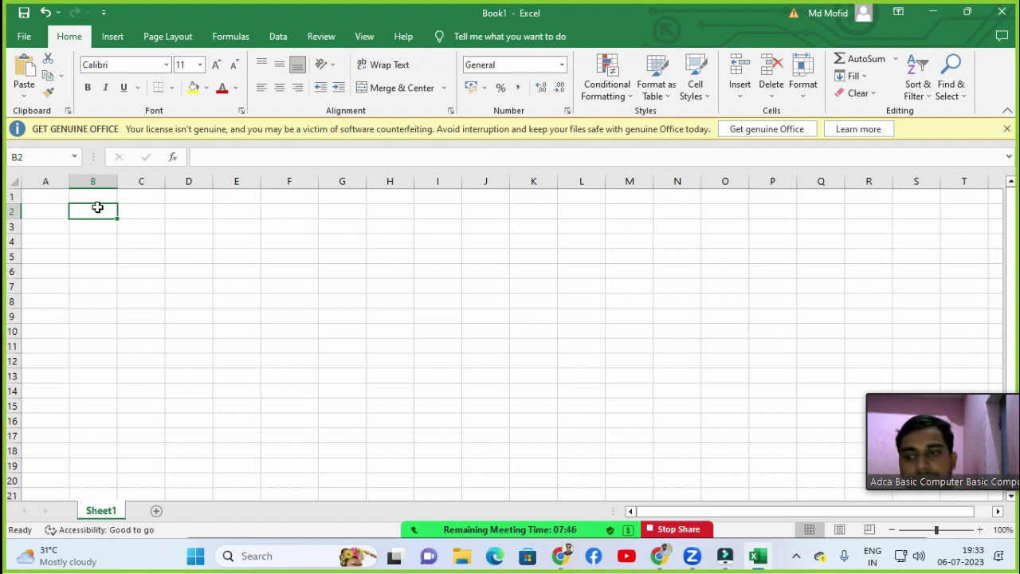
pyautogui.click(62, 235)
pyautogui.click(60, 214)
pyautogui.click(47, 197)
pyautogui.click(50, 225)
pyautogui.click(51, 210)
# Enter the numbers 1, 2 and 3 in cells A1 to A3 and return to cell A1.
pyautogui.click(54, 194)
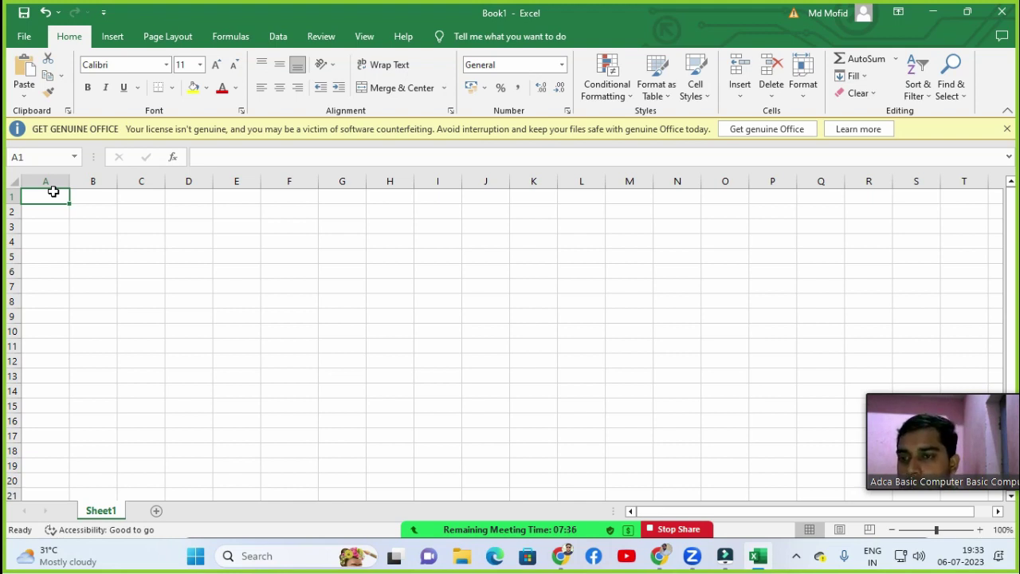
pyautogui.write('1')
pyautogui.press('Return')
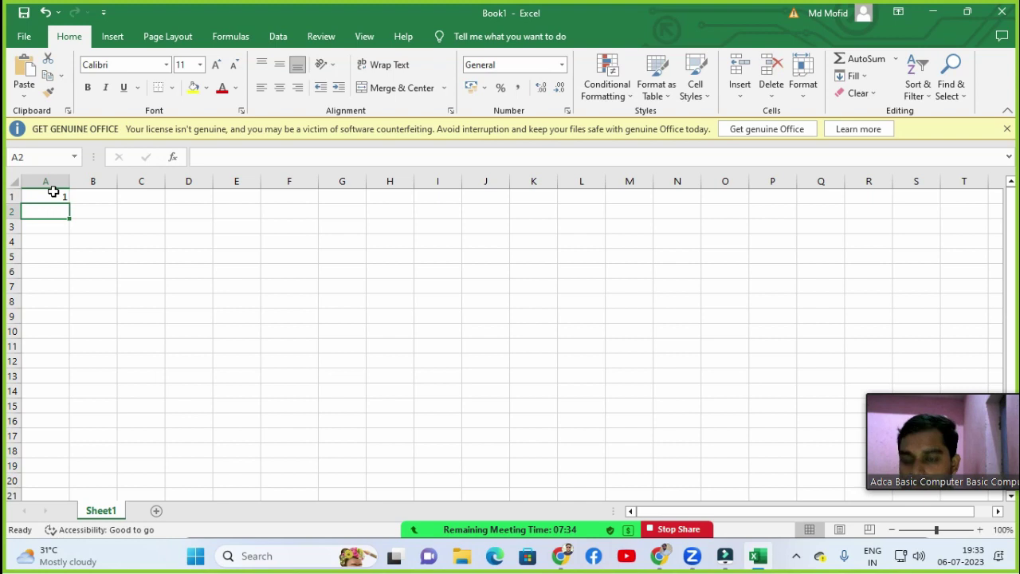
pyautogui.write('2')
pyautogui.press('Return')
pyautogui.write('3')
pyautogui.press('Return')
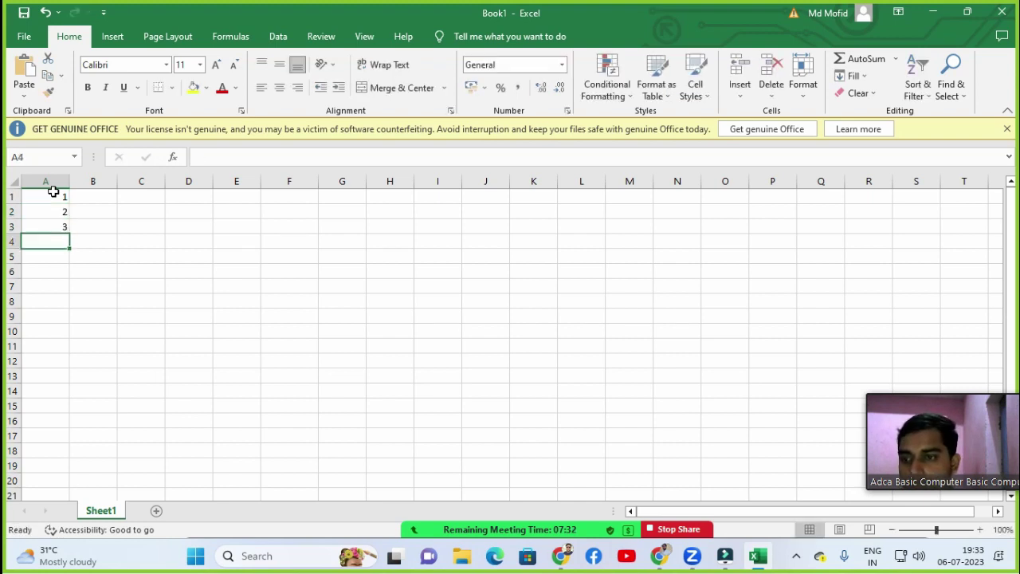
pyautogui.press('Up')
pyautogui.press('Up')
pyautogui.press('Up')
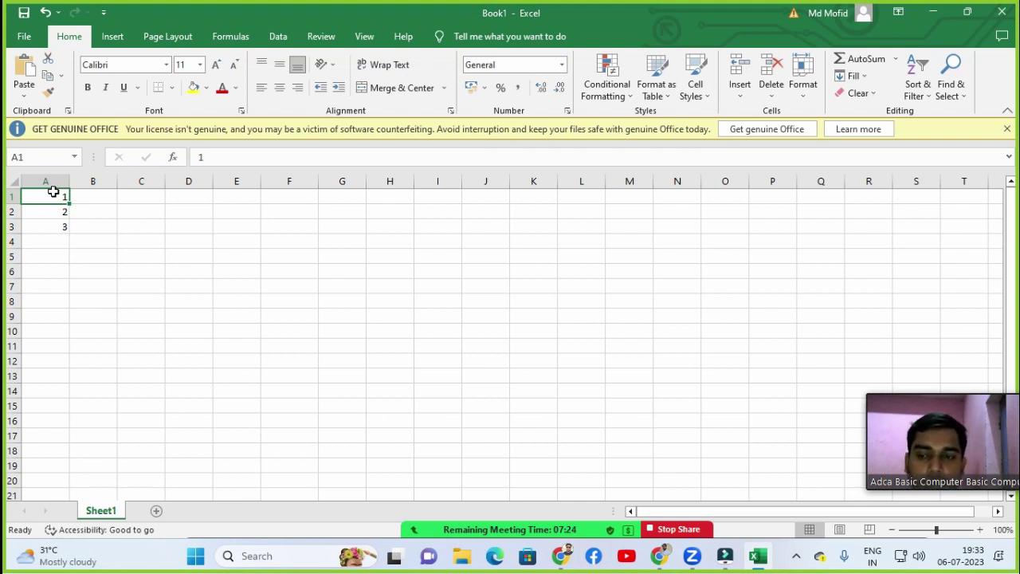
# Continue the numbering by entering 4 through 10 one by one in cells A4 to A10.
pyautogui.press('Down')
pyautogui.press('Down')
pyautogui.press('Down')
pyautogui.write('4')
pyautogui.press('Return')
pyautogui.write('5')
pyautogui.press('Return')
pyautogui.write('6')
pyautogui.press('Return')
pyautogui.write('7')
pyautogui.press('Return')
pyautogui.write('8')
pyautogui.press('Return')
pyautogui.write('9')
pyautogui.press('Return')
pyautogui.write('10')
pyautogui.press('Return')
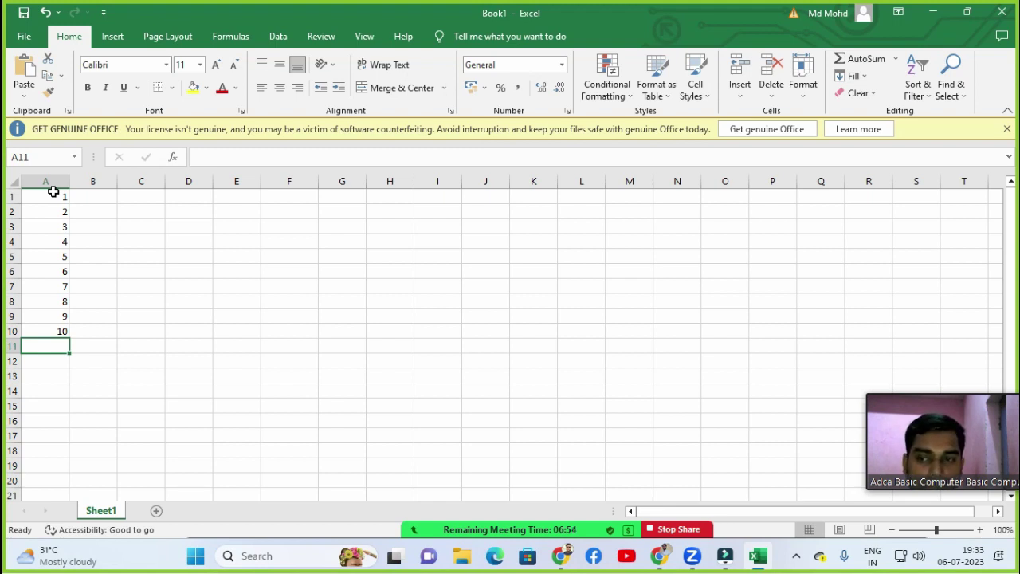
# Select range A1:A10 and clear the manually entered numbers.
pyautogui.moveTo(53, 192); pyautogui.dragTo(61, 283)
pyautogui.click(133, 259)
pyautogui.moveTo(59, 199); pyautogui.dragTo(58, 335)
pyautogui.press('Delete')
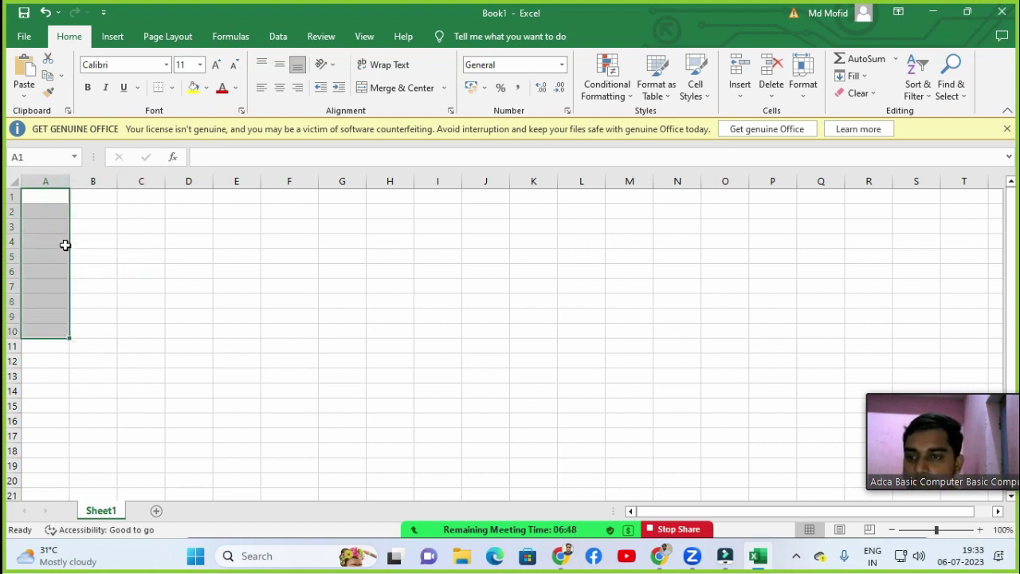
# Enter 1 in cell A1 and 2 in cell A2 as the start of a number series.
pyautogui.click(56, 191)
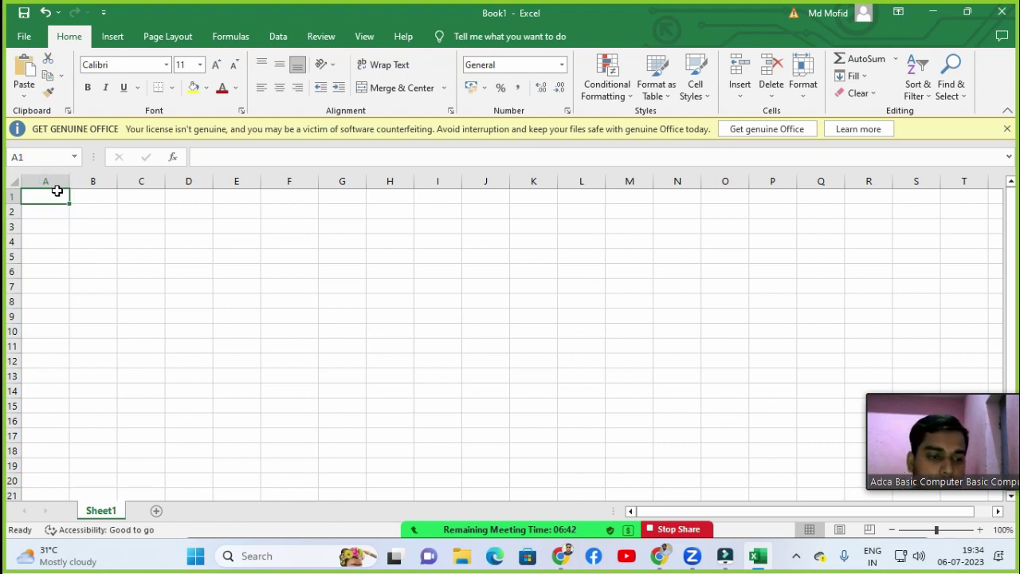
pyautogui.write('1')
pyautogui.press('Return')
pyautogui.write('2')
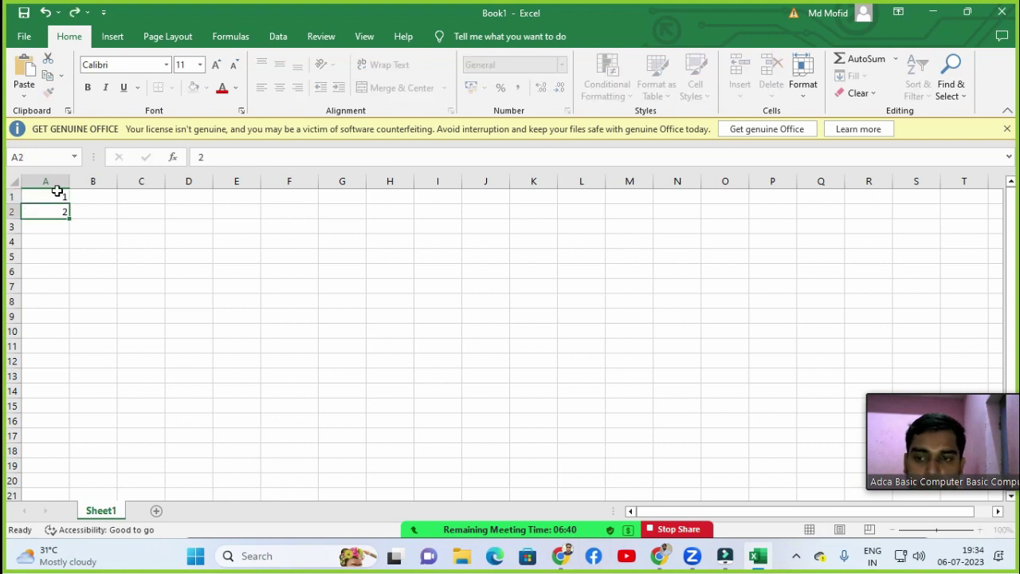
pyautogui.press('Return')
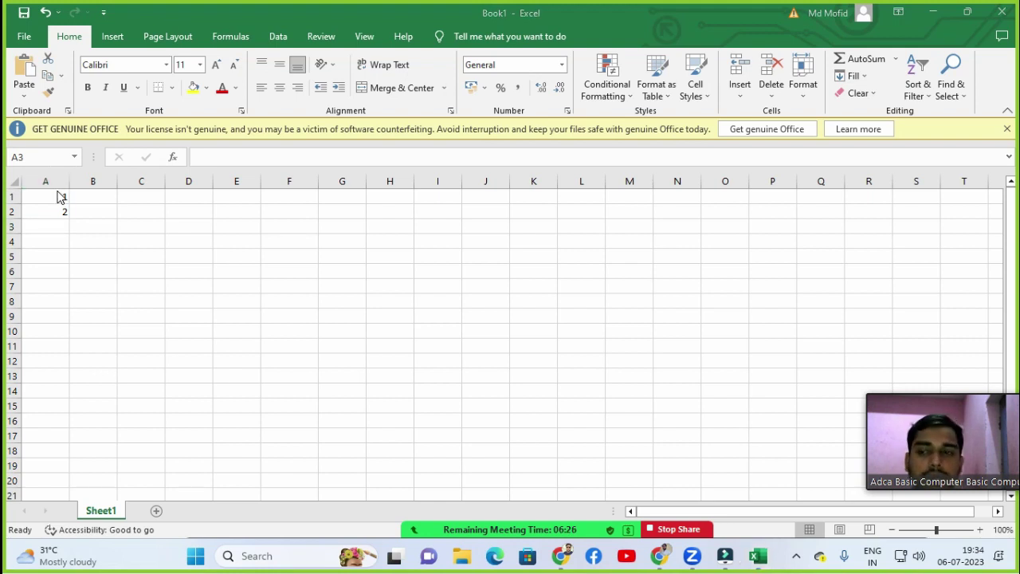
# Select A1:A2 and extend the series down column A to 180 with the fill handle.
pyautogui.click(57, 194)
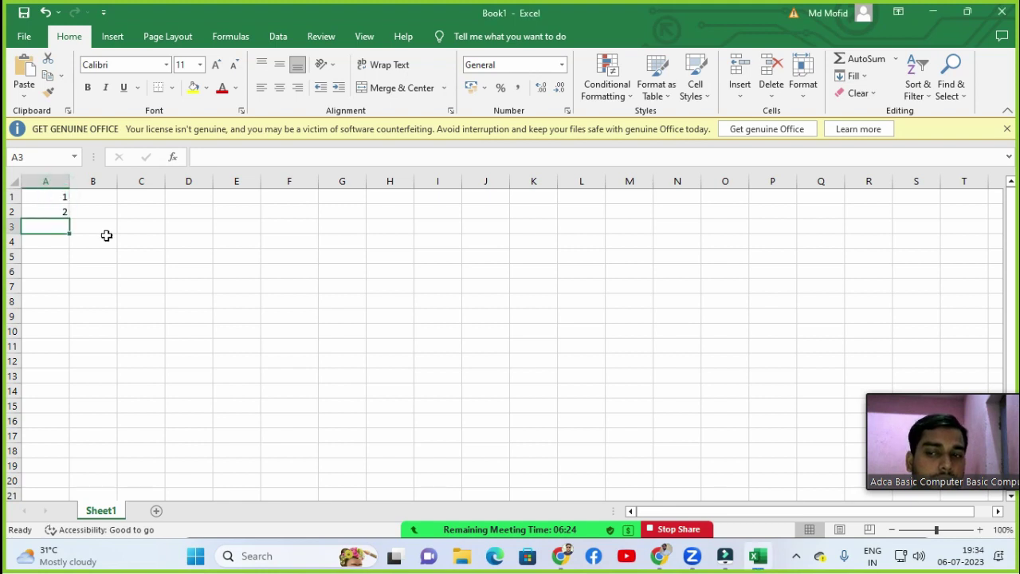
pyautogui.click(106, 235)
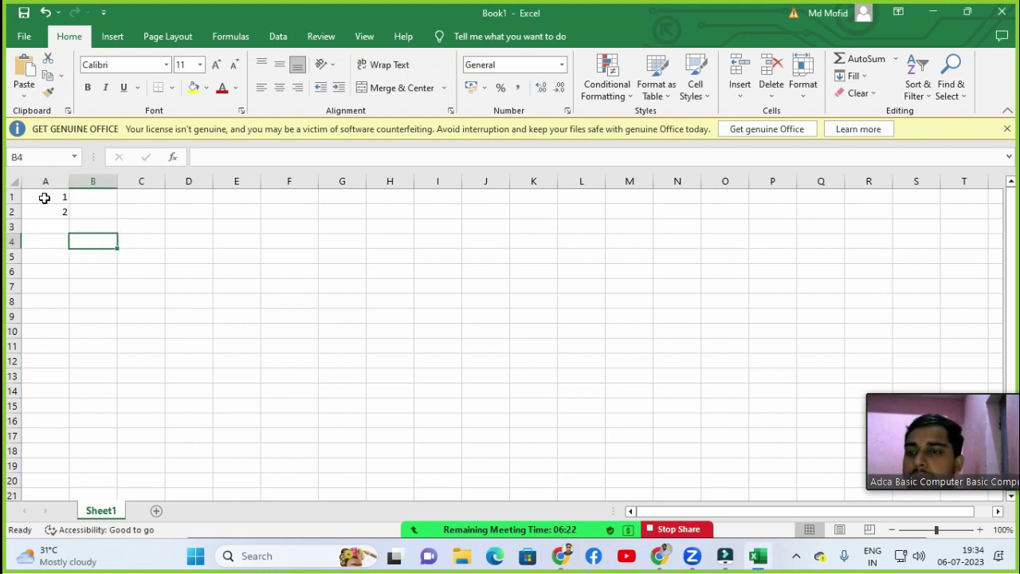
pyautogui.moveTo(43, 196); pyautogui.dragTo(44, 209)
pyautogui.click(113, 224)
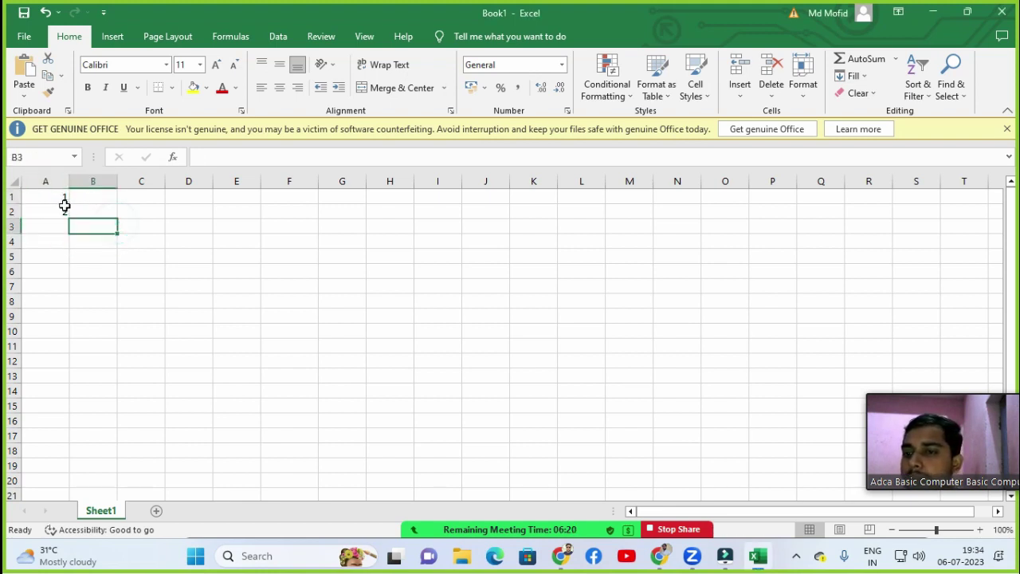
pyautogui.moveTo(59, 199); pyautogui.dragTo(58, 207)
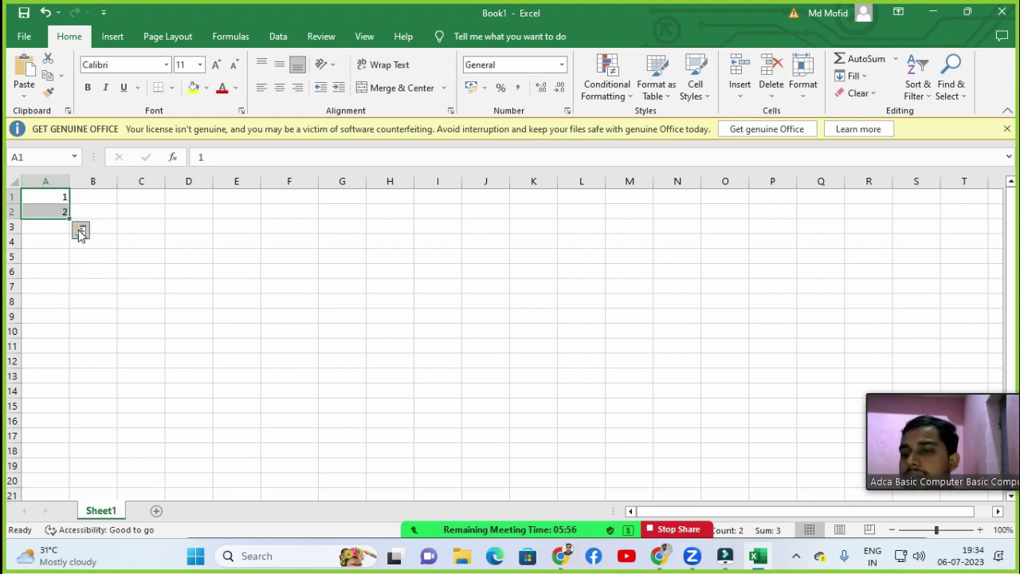
pyautogui.moveTo(70, 219); pyautogui.dragTo(66, 537)
pyautogui.click(66, 538)
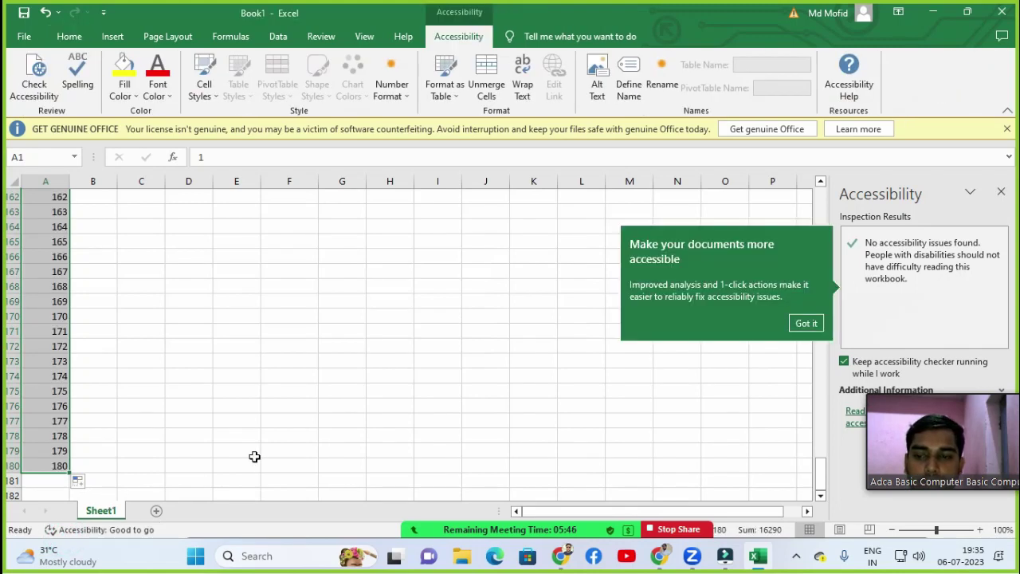
# Close the Accessibility pane and go from the end of the column A series back to cell A1.
pyautogui.click(44, 479)
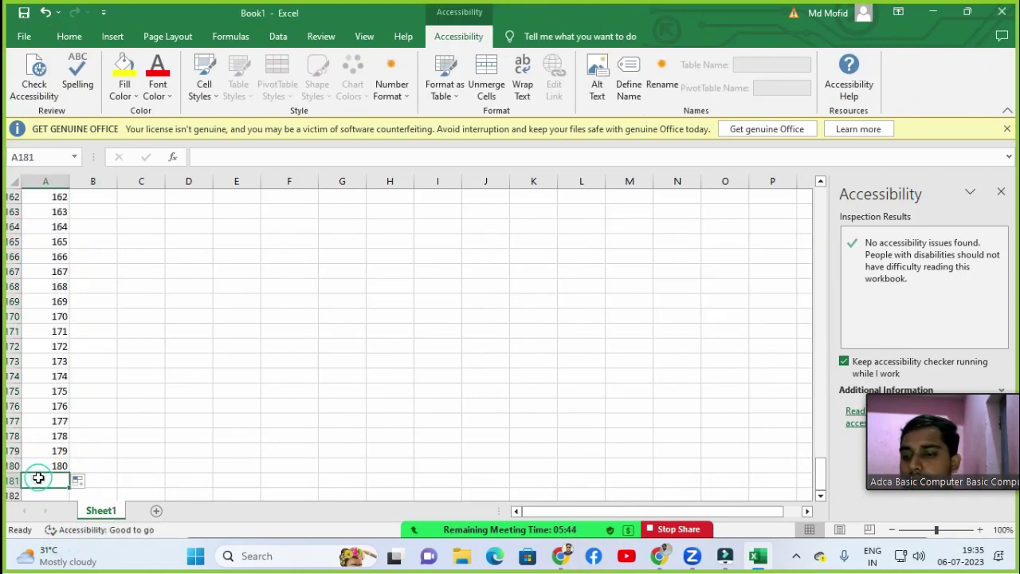
pyautogui.click(1002, 191)
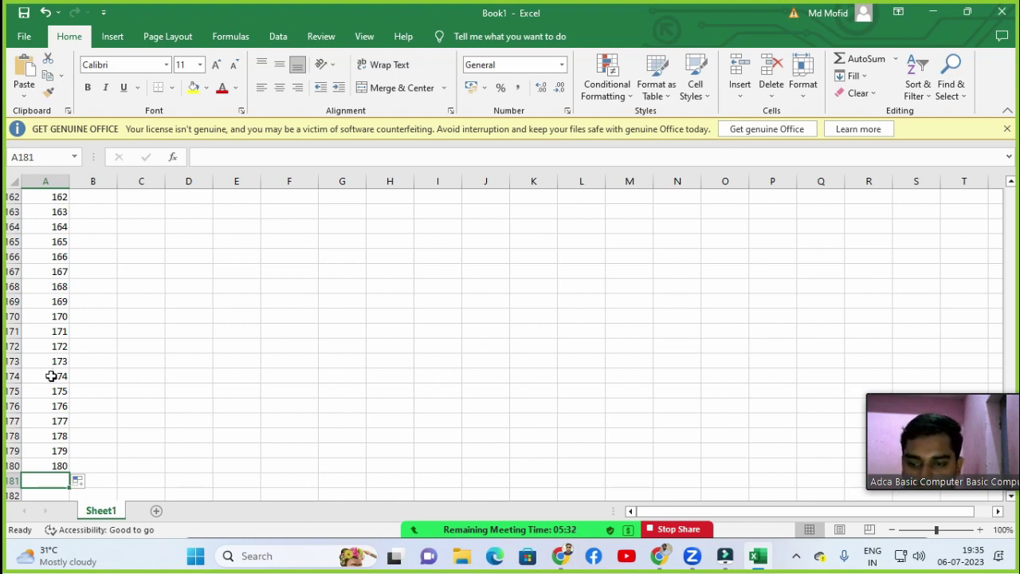
pyautogui.press('Up')
pyautogui.press('Up')
pyautogui.press('Up')
pyautogui.press('Up')
pyautogui.press('Up')
pyautogui.press('Up')
pyautogui.press('Up')
pyautogui.press('Up')
pyautogui.press('Up')
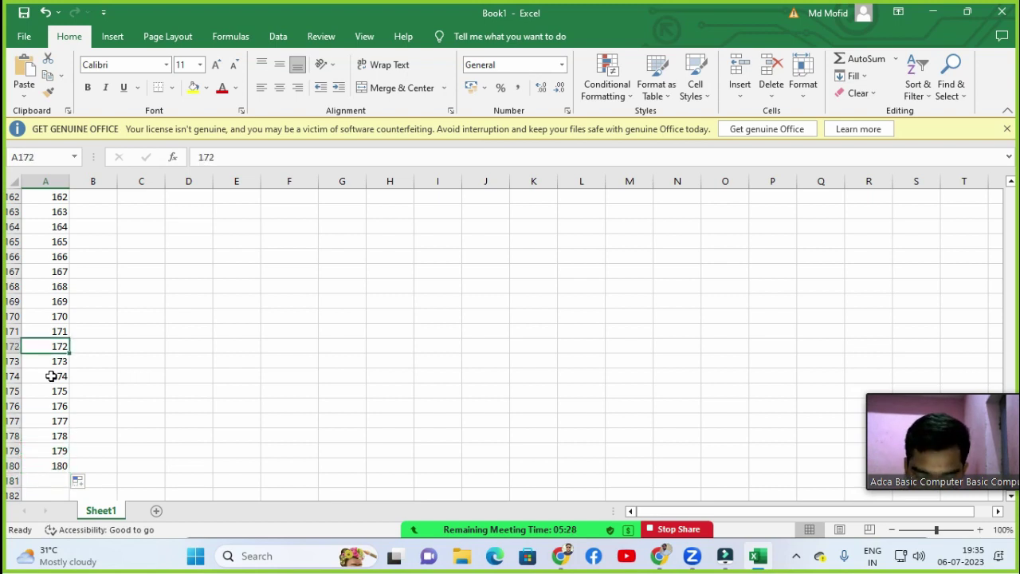
pyautogui.hotkey('ctrl', 'Up')
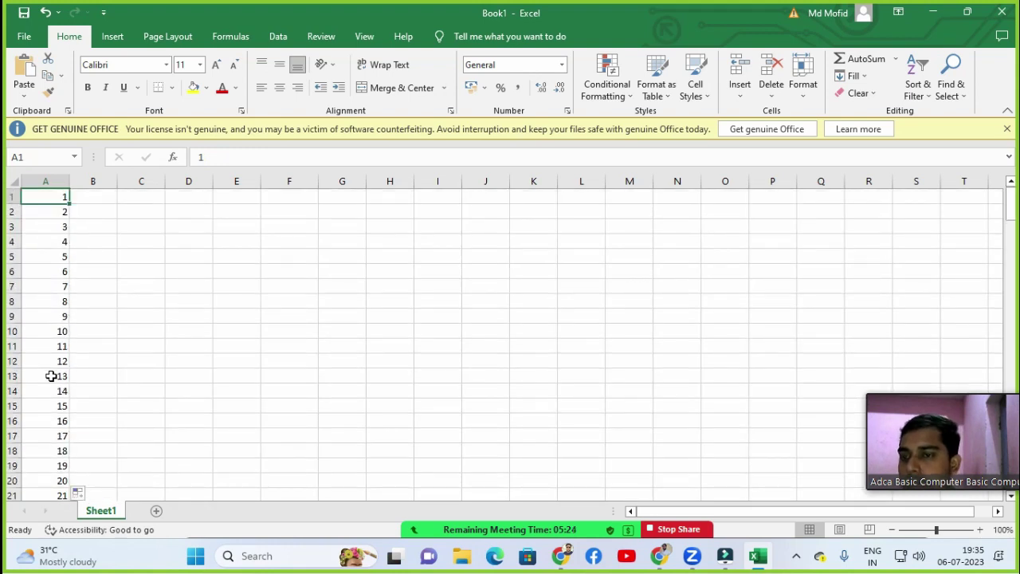
# Enter 2 in cell B1 beside the number series.
pyautogui.click(96, 197)
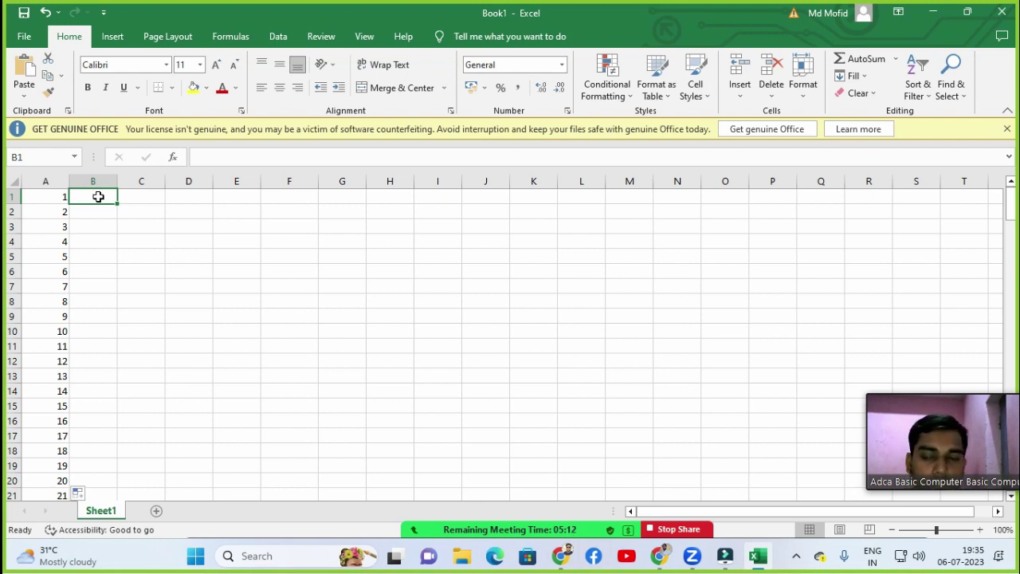
pyautogui.write('2')
pyautogui.press('Return')
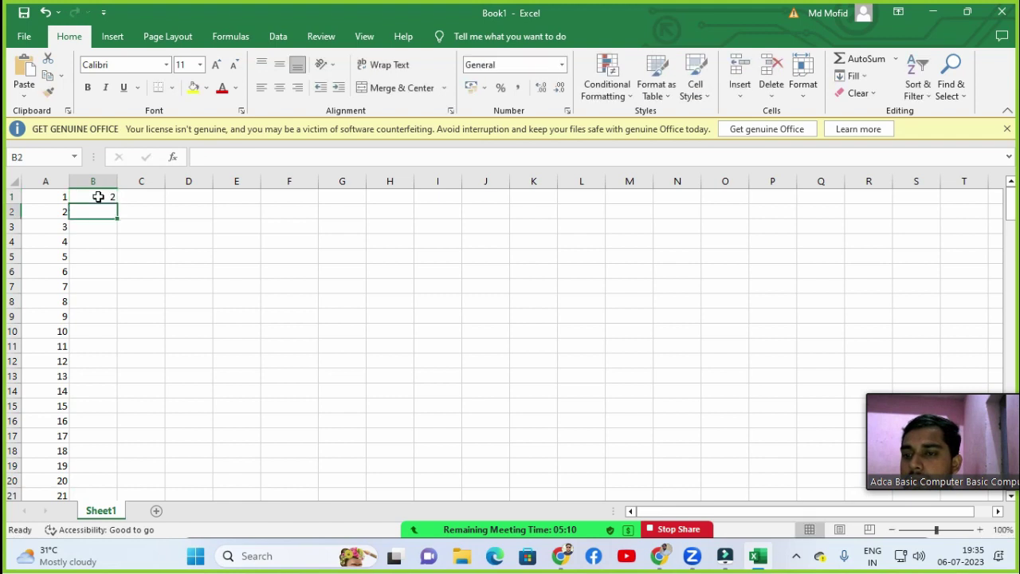
# Enter 4 in cell B2, select B1:B2 and extend the series down column B to row 18 with the fill handle.
pyautogui.write('4')
pyautogui.press('Return')
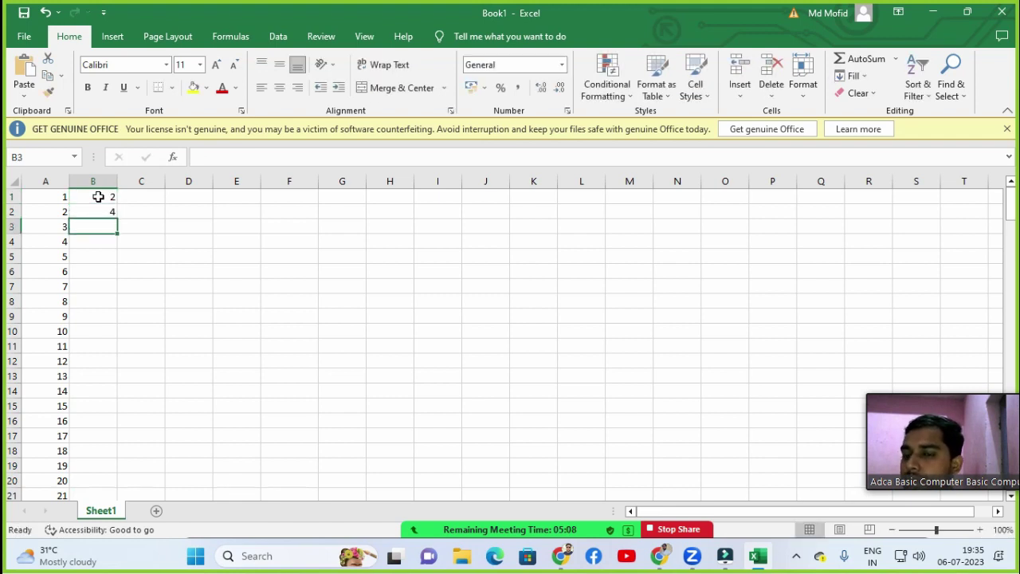
pyautogui.moveTo(98, 197); pyautogui.dragTo(98, 209)
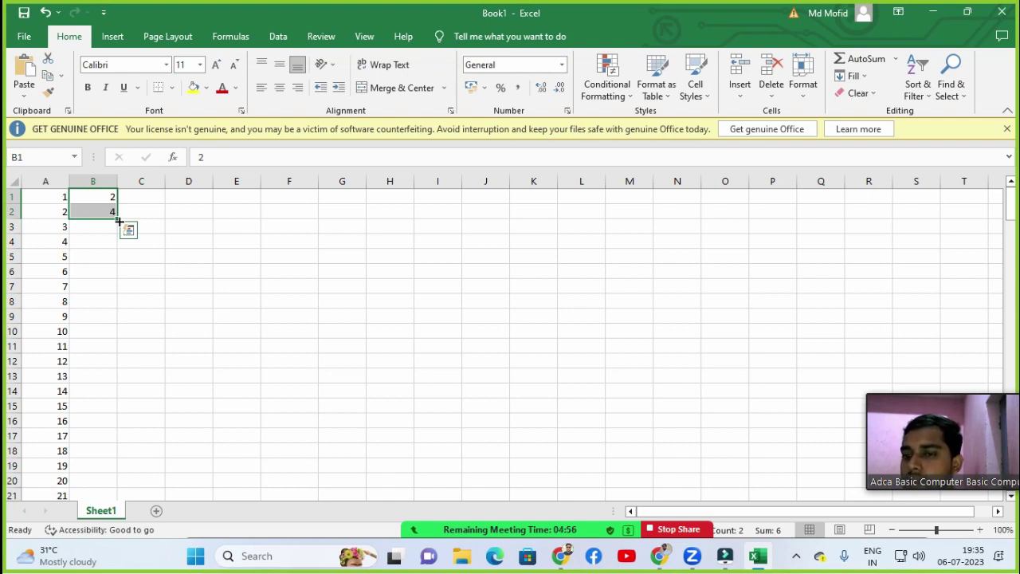
pyautogui.moveTo(119, 223); pyautogui.dragTo(126, 464)
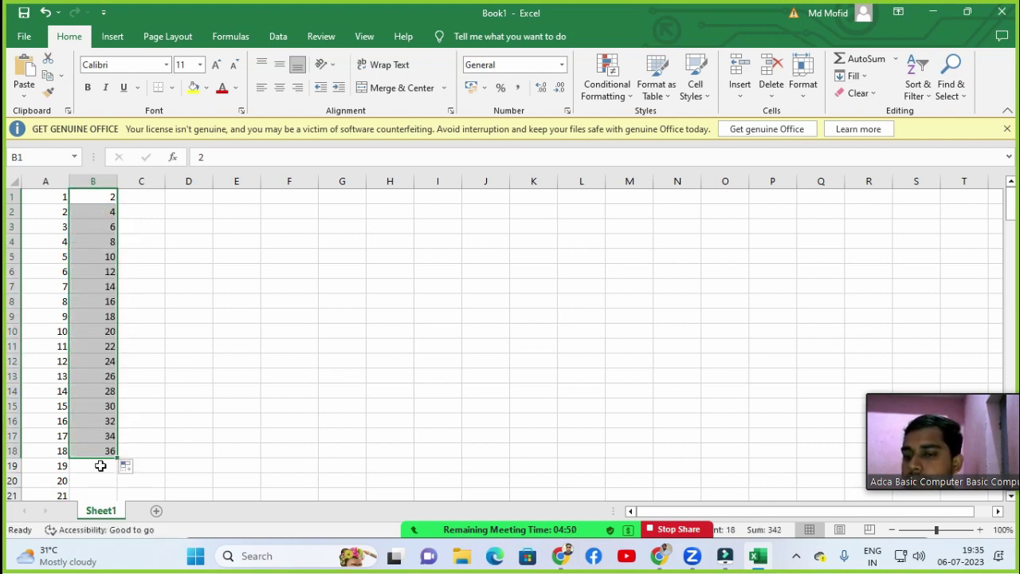
# Enter 16 in C1 and 32 in C2, and extend the series down column C to row 18 with the fill handle.
pyautogui.click(149, 227)
pyautogui.click(146, 196)
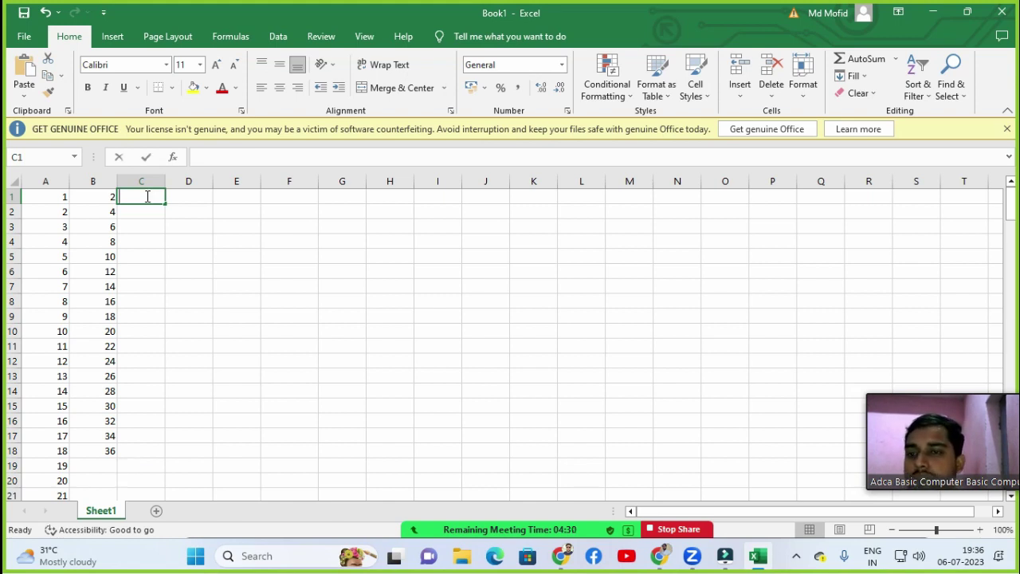
pyautogui.write('16')
pyautogui.press('Return')
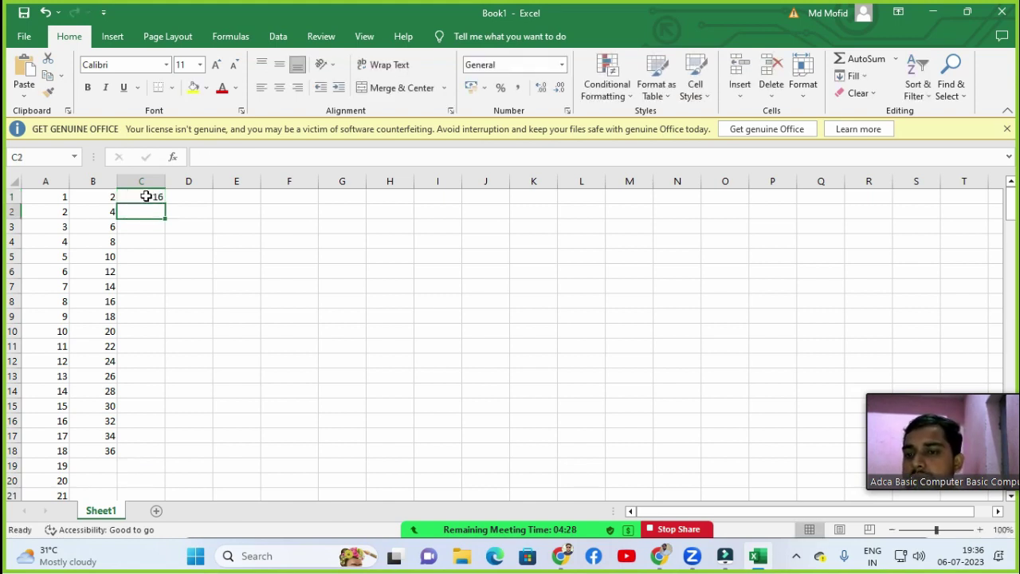
pyautogui.write('32')
pyautogui.press('Return')
pyautogui.moveTo(146, 196); pyautogui.dragTo(163, 454)
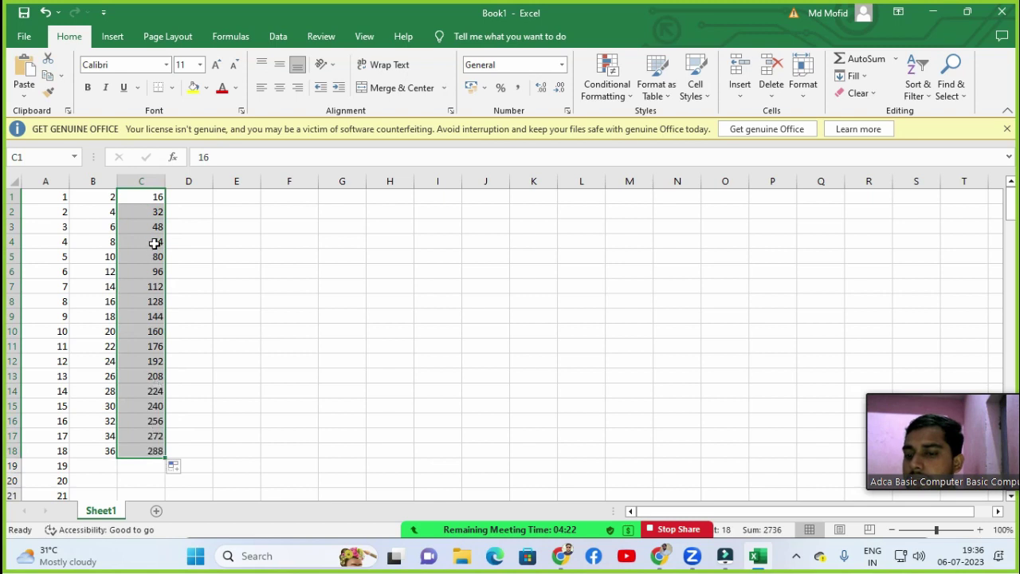
# Enter 28 in D1 and 56 in D2, and extend the series down column D to row 18 with the fill handle.
pyautogui.click(204, 198)
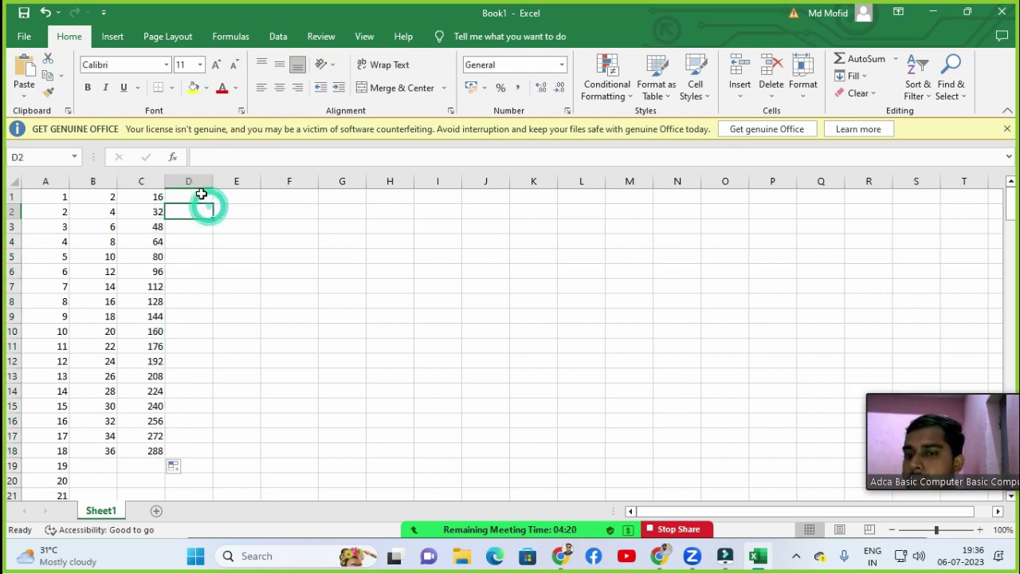
pyautogui.write('26')
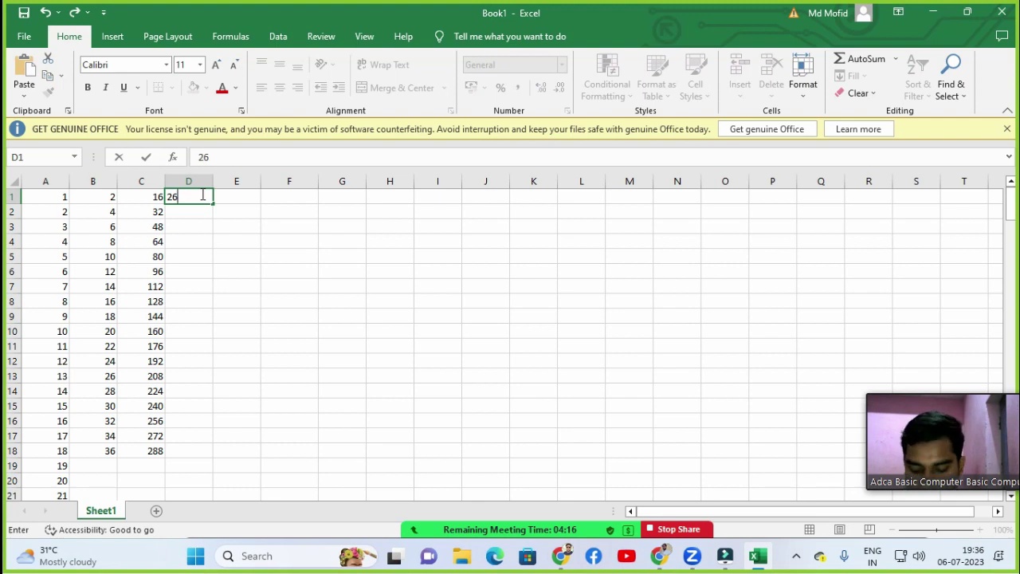
pyautogui.press('BackSpace')
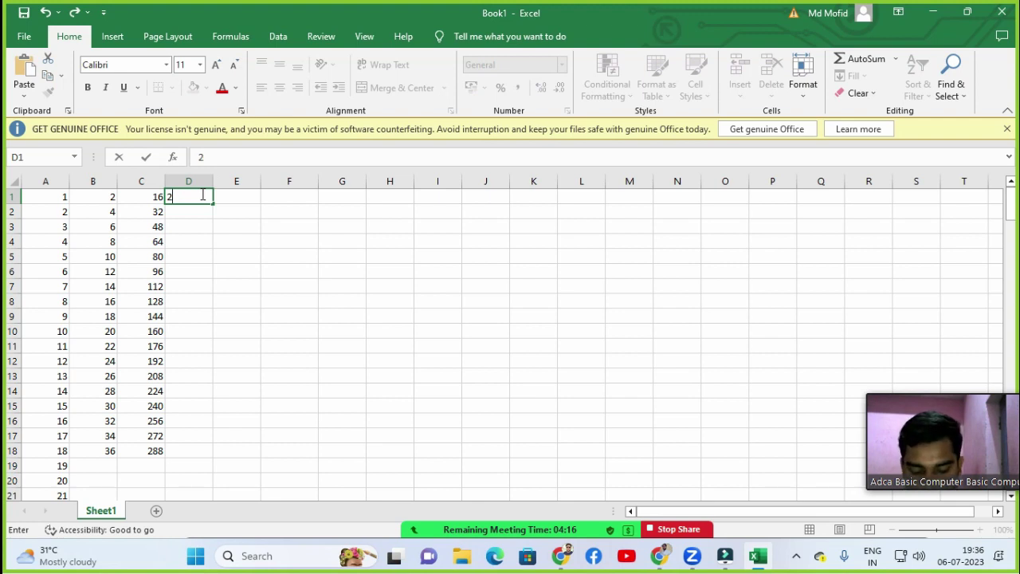
pyautogui.write('8')
pyautogui.press('Return')
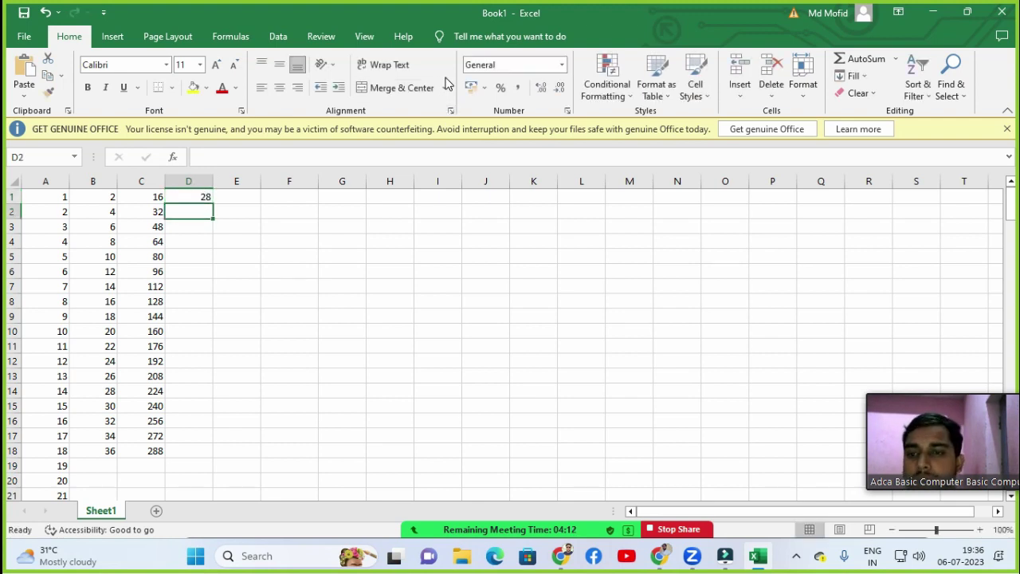
pyautogui.write('56')
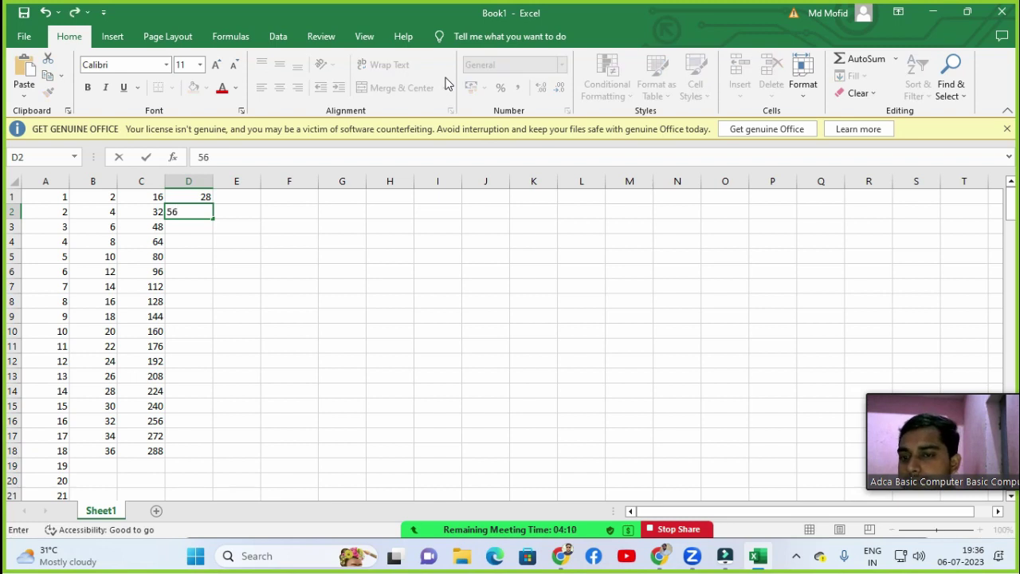
pyautogui.click(232, 244)
pyautogui.moveTo(198, 199); pyautogui.dragTo(206, 458)
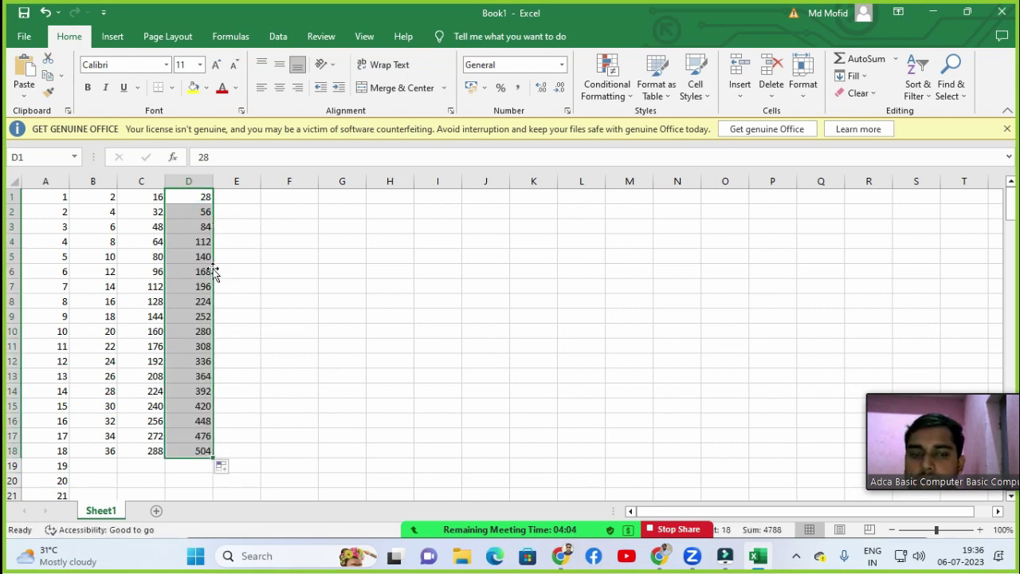
# Enter 33 in E1 and 66 in E2, and extend the series down column E to row 19 with the fill handle.
pyautogui.click(236, 209)
pyautogui.click(237, 196)
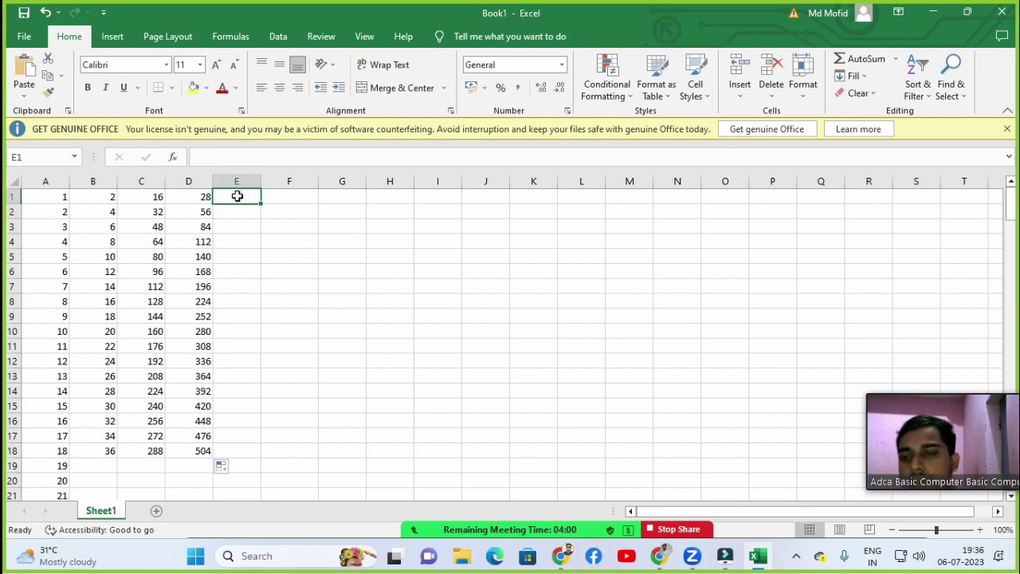
pyautogui.write('33')
pyautogui.press('Return')
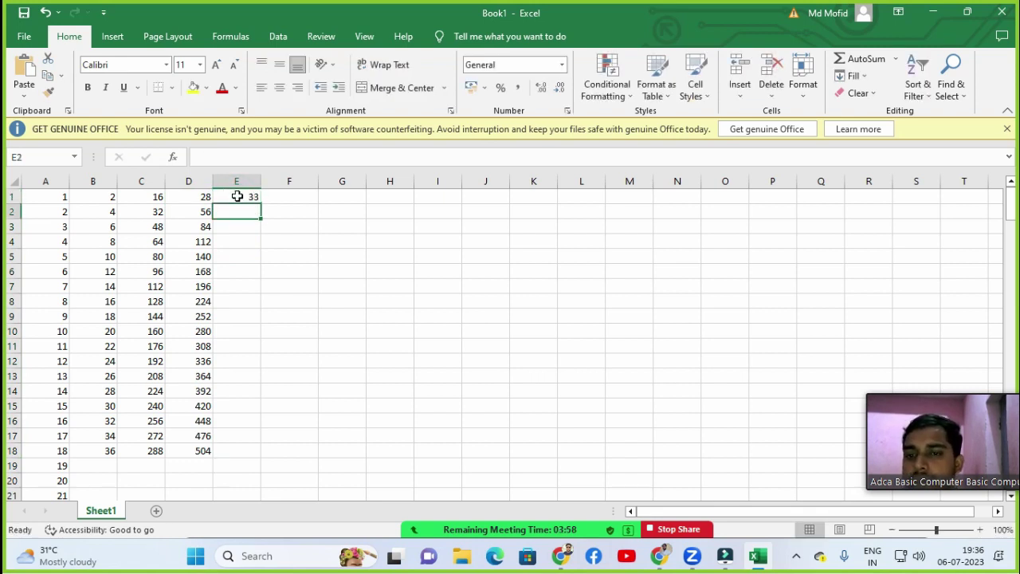
pyautogui.write('66')
pyautogui.press('Return')
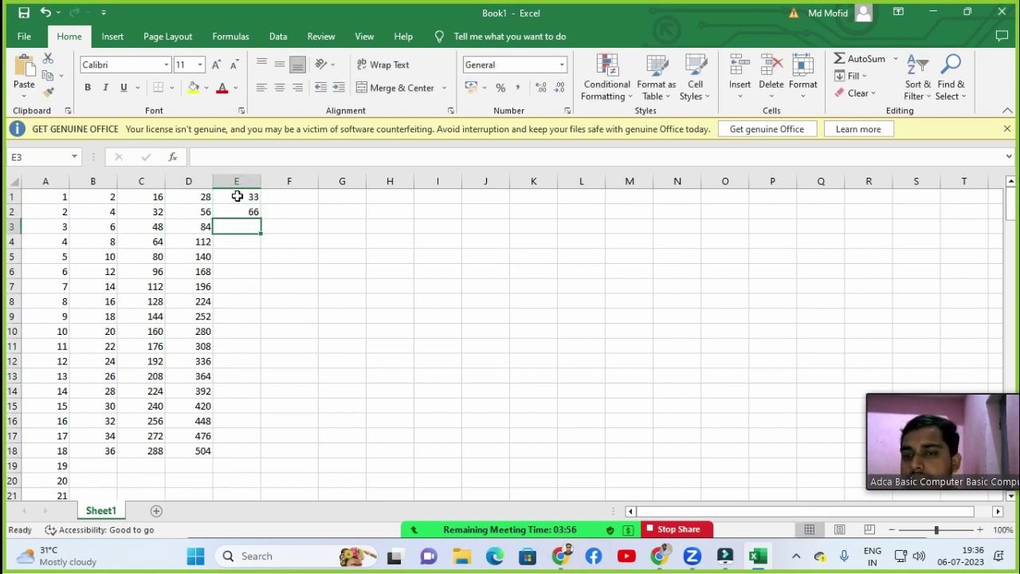
pyautogui.moveTo(236, 196); pyautogui.dragTo(269, 466)
pyautogui.click(269, 465)
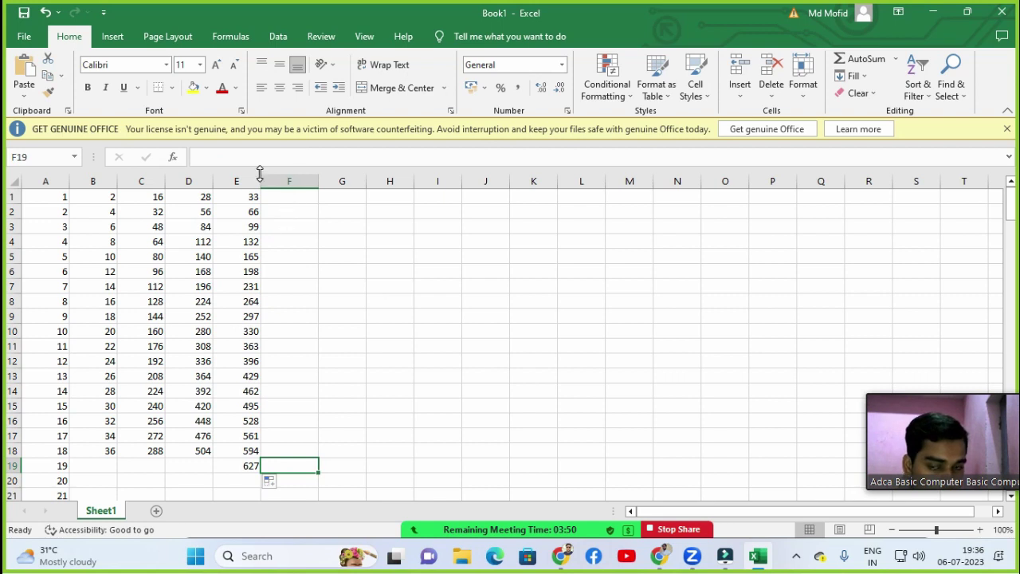
pyautogui.click(287, 269)
pyautogui.click(290, 210)
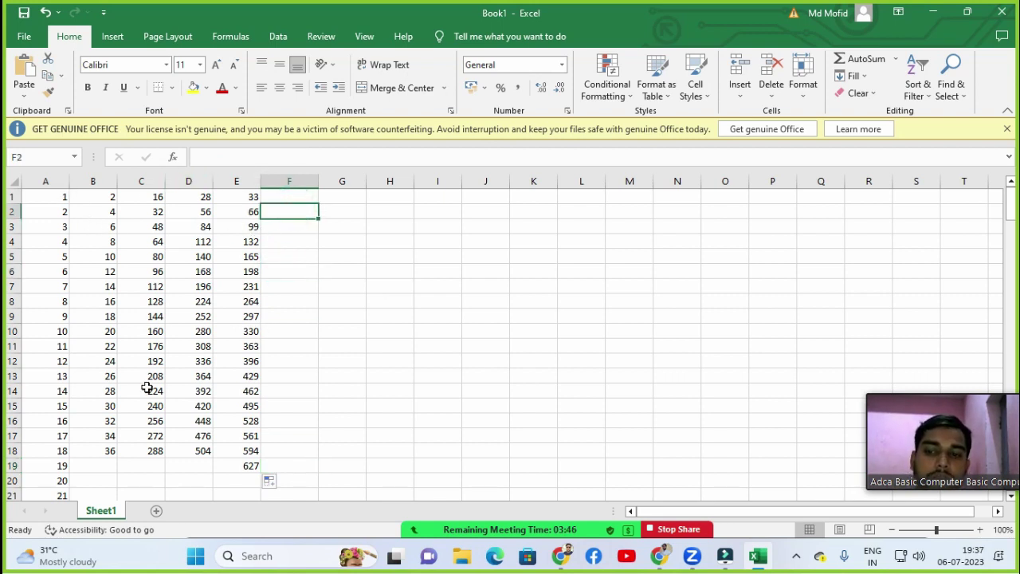
pyautogui.click(292, 241)
pyautogui.click(295, 203)
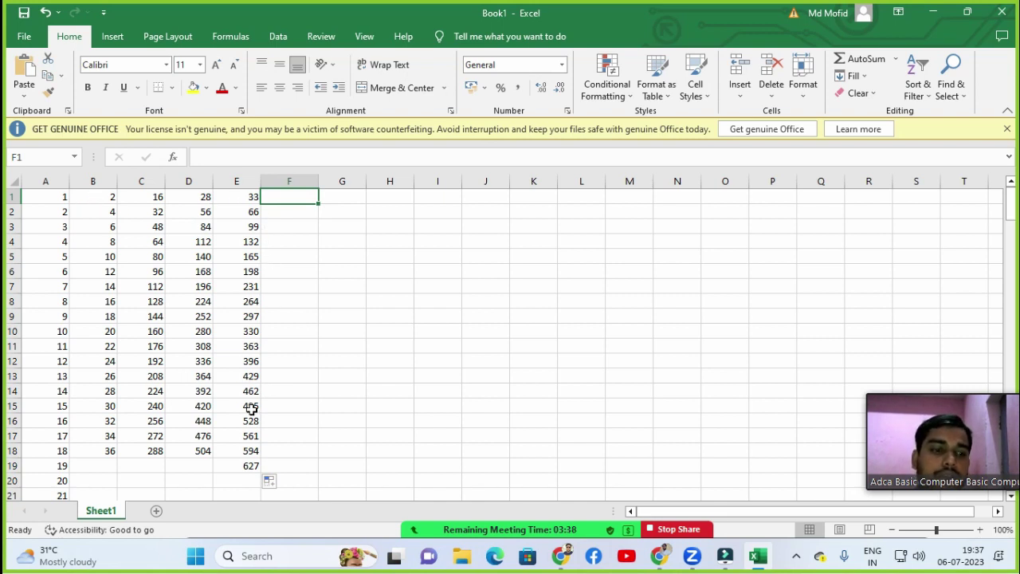
# Enter 1 in cell G1 and 2 in cell G2 as the start of another number series.
pyautogui.click(353, 225)
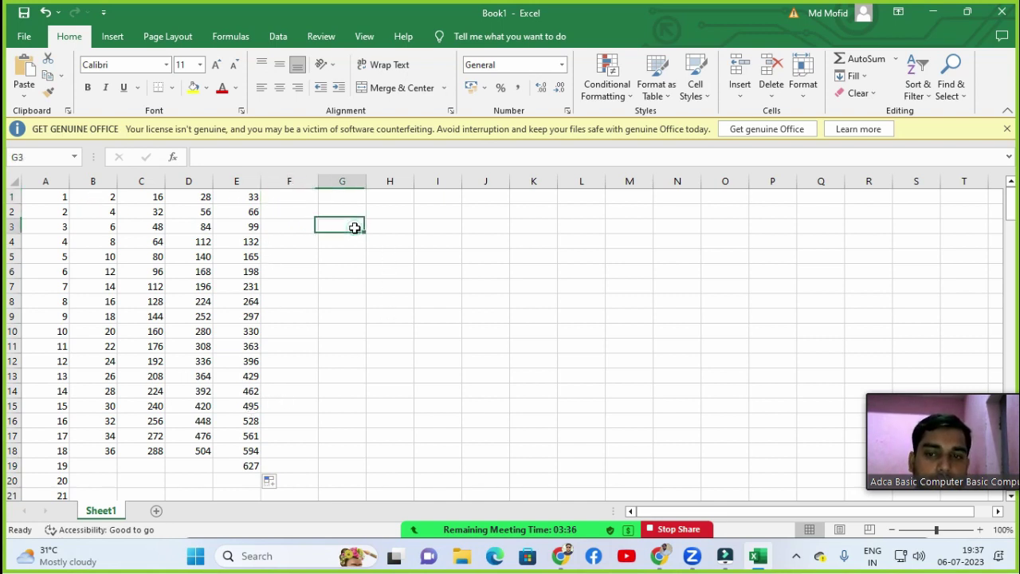
pyautogui.click(346, 207)
pyautogui.click(346, 199)
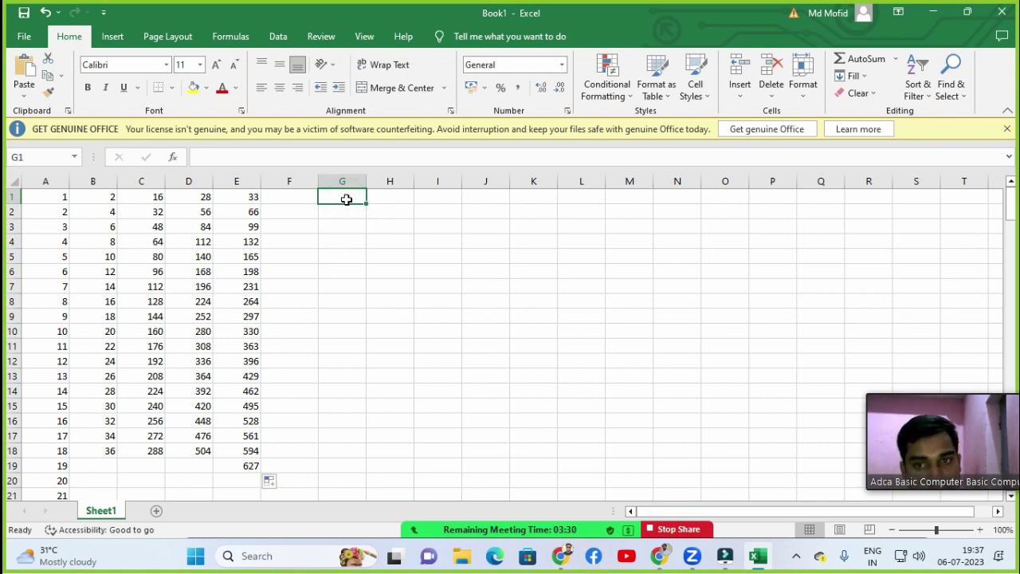
pyautogui.write('1')
pyautogui.press('Return')
pyautogui.write('2')
pyautogui.press('Return')
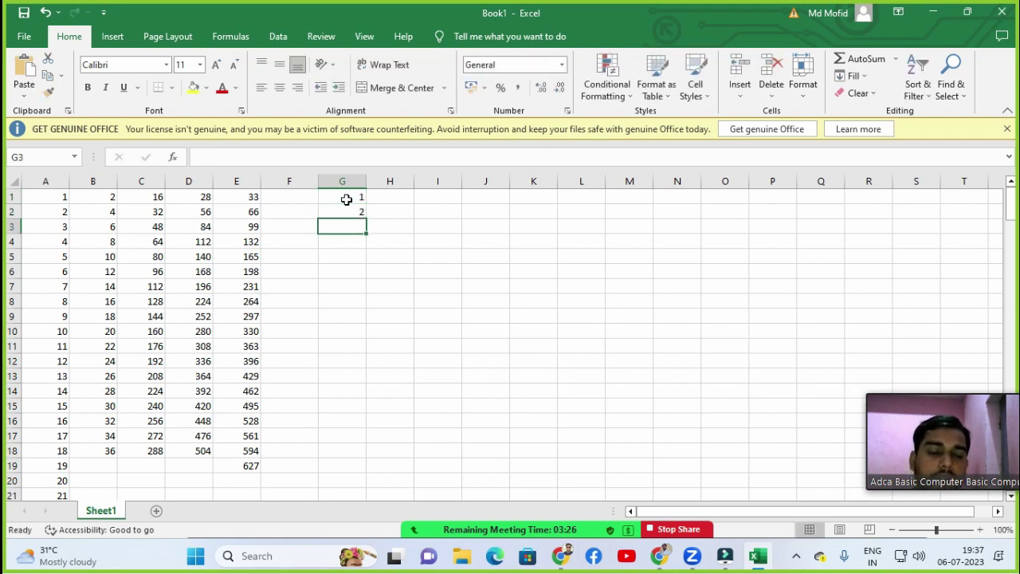
pyautogui.write('1')
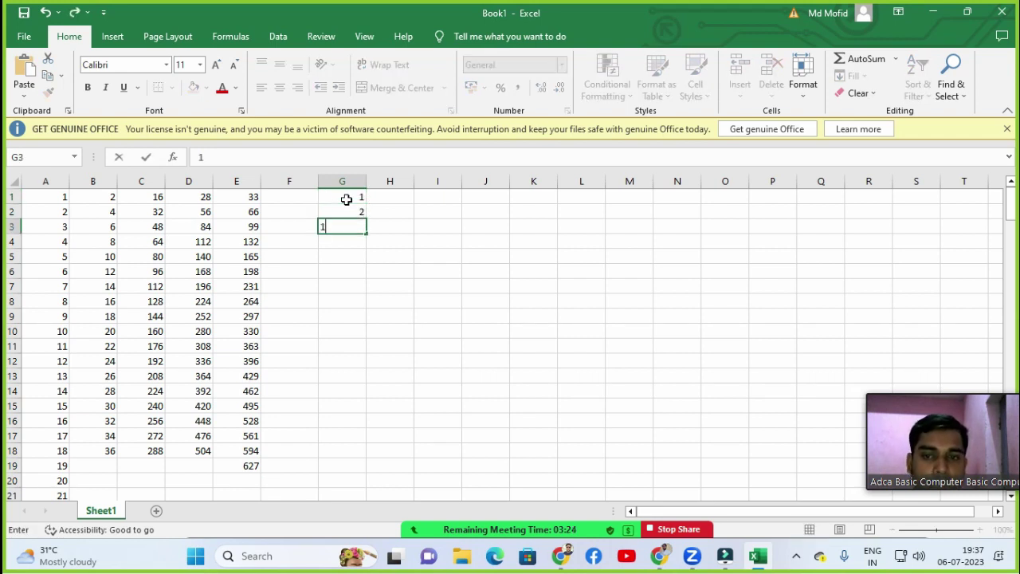
pyautogui.press('BackSpace')
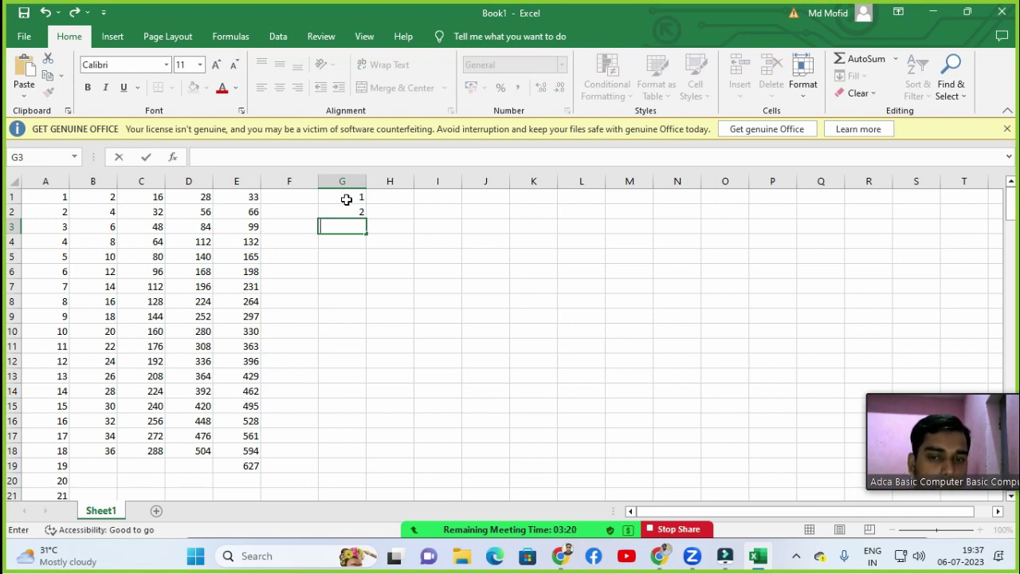
# Select G1:G18 and fill it using the Series command, in columns, type Linear, with step value 1.
pyautogui.click(347, 200)
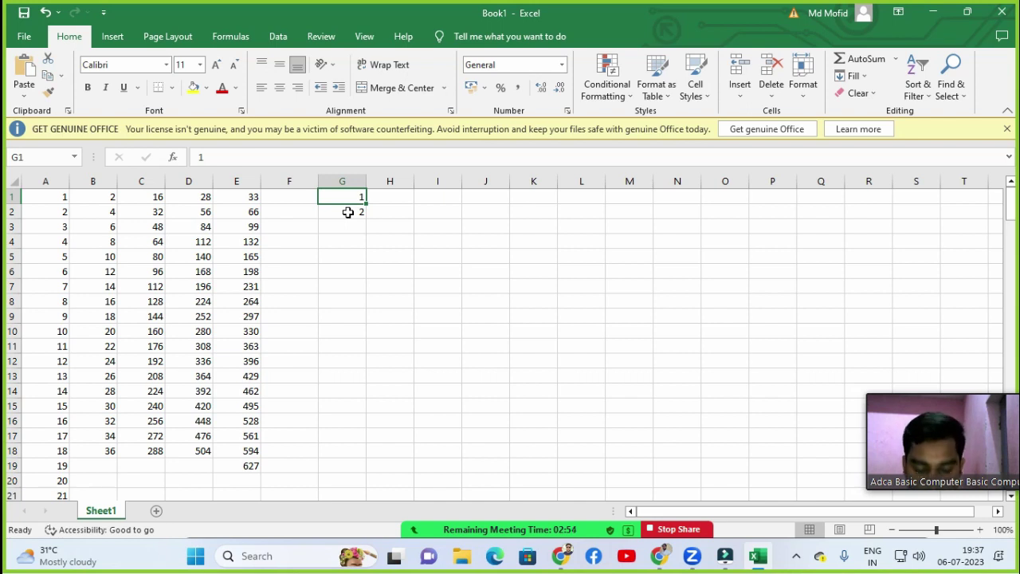
pyautogui.keyDown('shift'); pyautogui.click(349, 213); pyautogui.keyUp('shift')
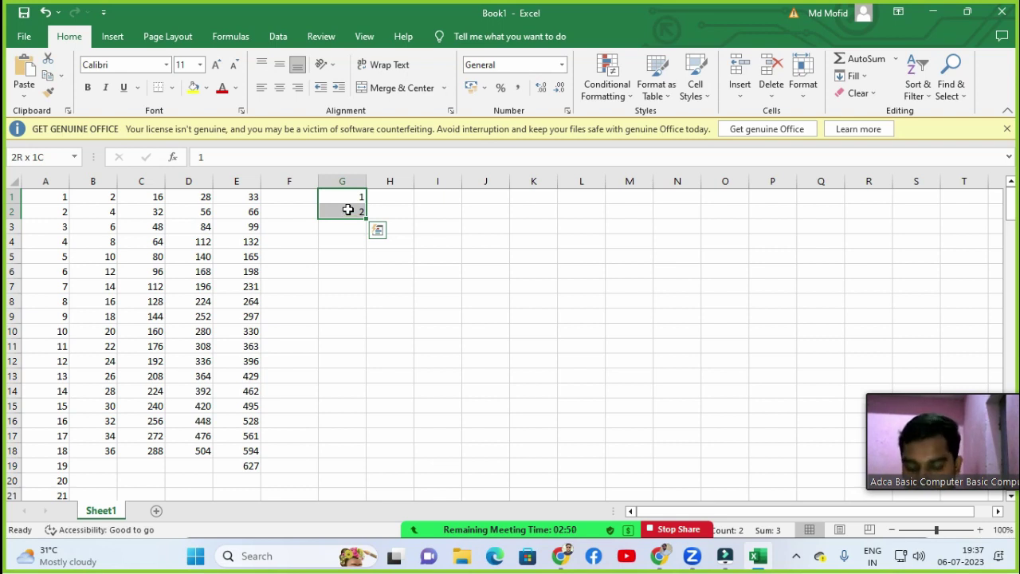
pyautogui.hotkey('shift', 'Down')
pyautogui.hotkey('shift', 'Down')
pyautogui.hotkey('shift', 'Down')
pyautogui.hotkey('shift', 'Down')
pyautogui.hotkey('shift', 'Down')
pyautogui.hotkey('shift', 'Down')
pyautogui.hotkey('shift', 'Down')
pyautogui.hotkey('shift', 'Down')
pyautogui.hotkey('shift', 'Down')
pyautogui.hotkey('shift', 'Down')
pyautogui.hotkey('shift', 'Down')
pyautogui.hotkey('shift', 'Down')
pyautogui.hotkey('shift', 'Down')
pyautogui.hotkey('shift', 'Down')
pyautogui.hotkey('shift', 'Down')
pyautogui.hotkey('shift', 'Down')
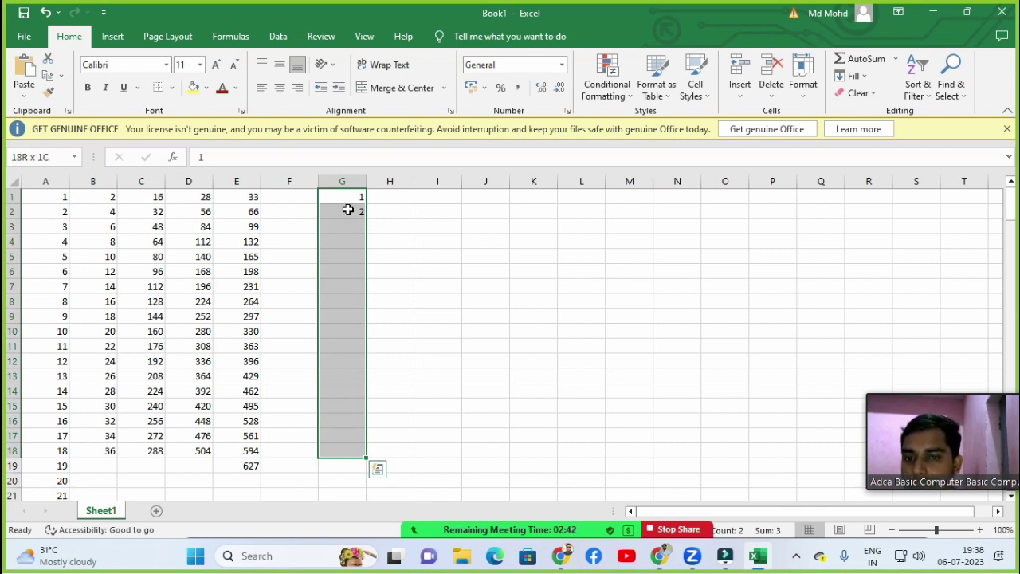
pyautogui.press('alt')
pyautogui.press('e')
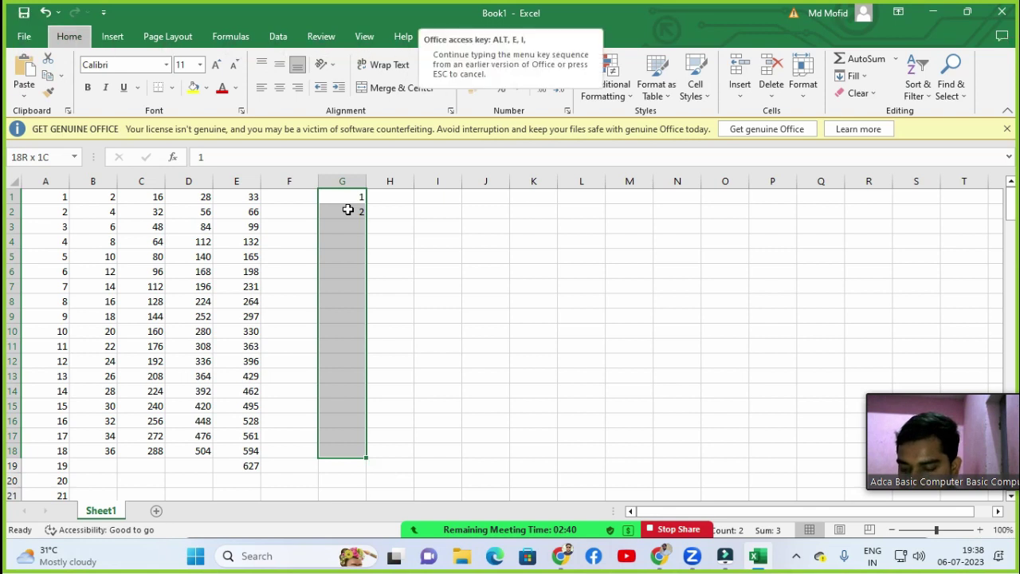
pyautogui.press('s')
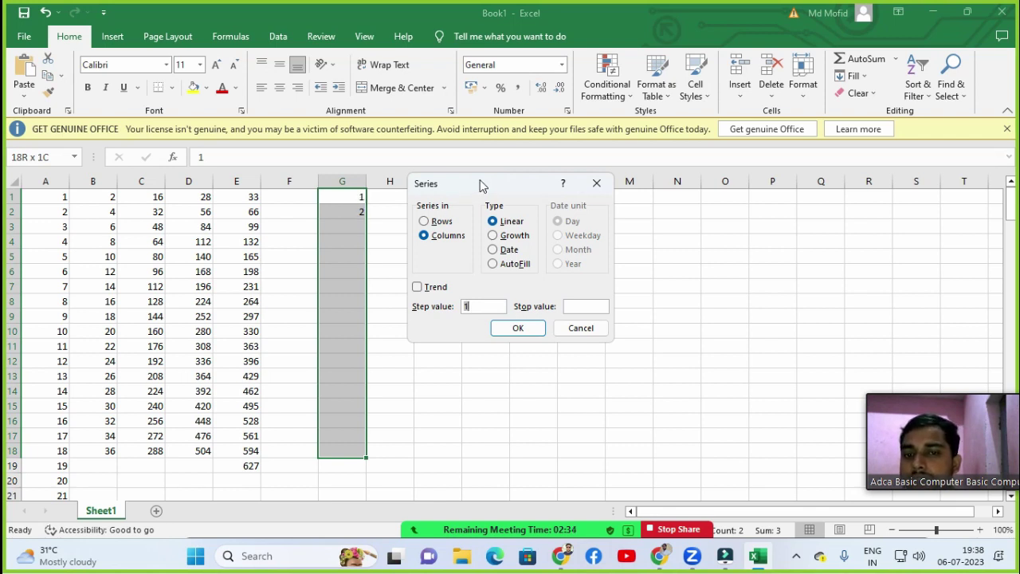
pyautogui.moveTo(464, 189); pyautogui.dragTo(582, 152)
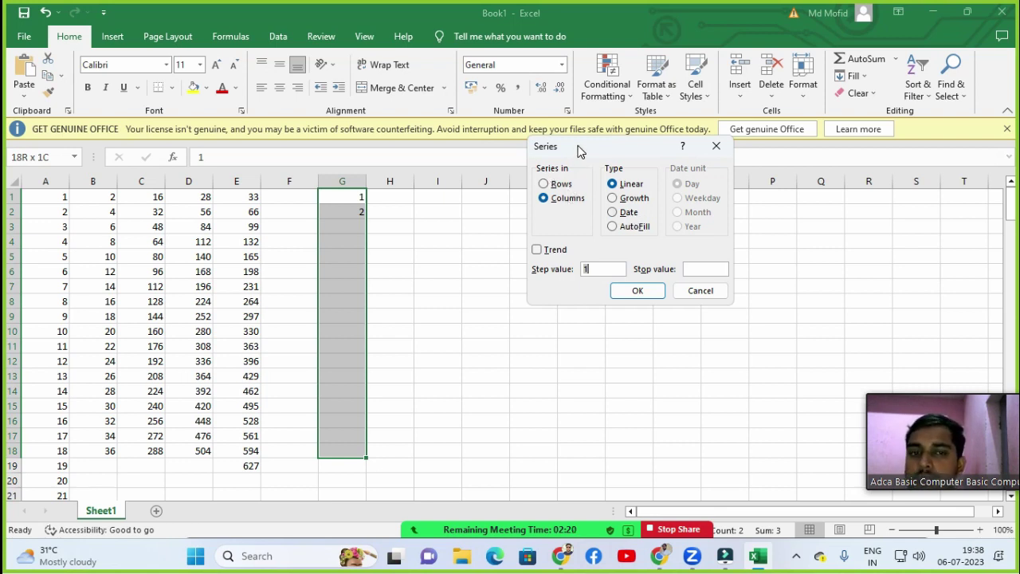
pyautogui.moveTo(582, 146); pyautogui.dragTo(586, 171)
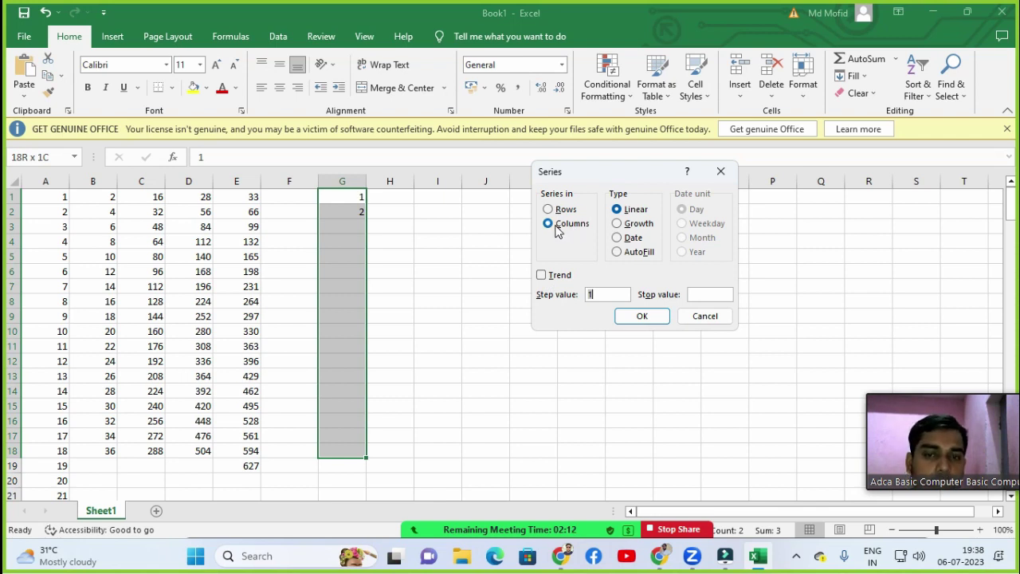
pyautogui.click(634, 321)
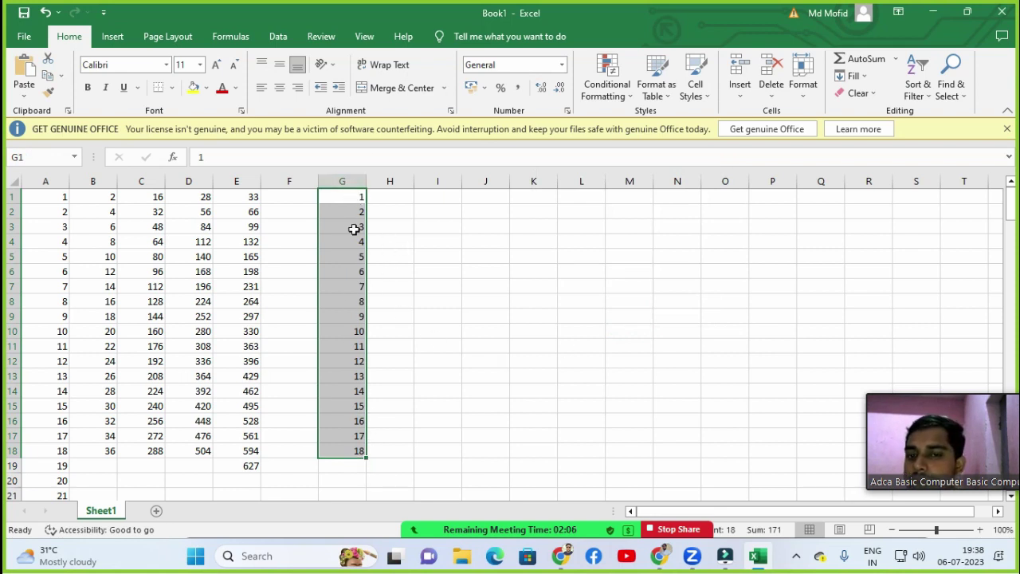
# Enter the numbers 2, 3, 4, 5 and 6 across row 2 in cells H2 to L2.
pyautogui.click(392, 227)
pyautogui.click(391, 211)
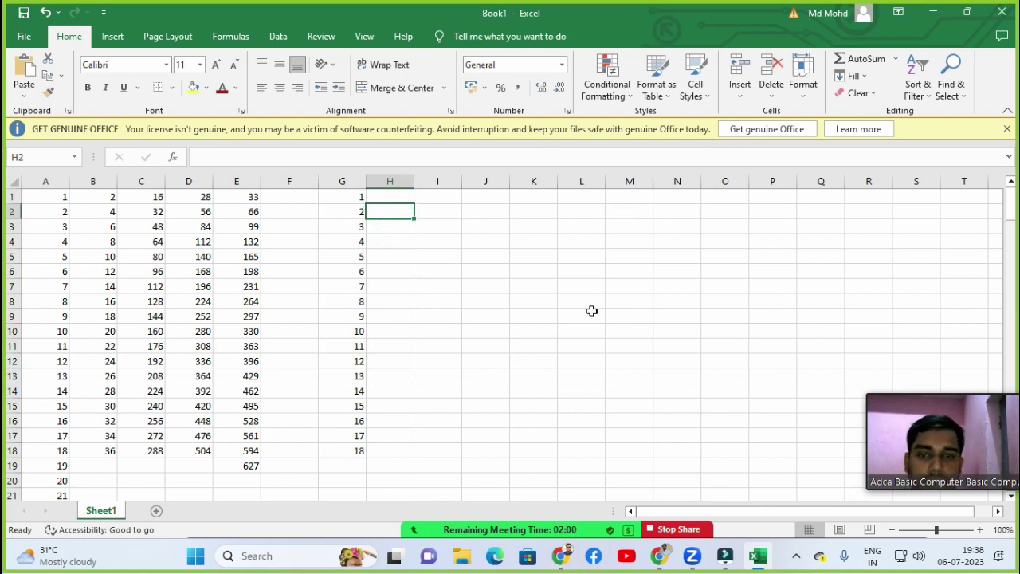
pyautogui.write('2')
pyautogui.press('Tab')
pyautogui.write('3')
pyautogui.press('Tab')
pyautogui.write('4')
pyautogui.press('Tab')
pyautogui.write('5')
pyautogui.press('Tab')
pyautogui.write('6')
pyautogui.press('Tab')
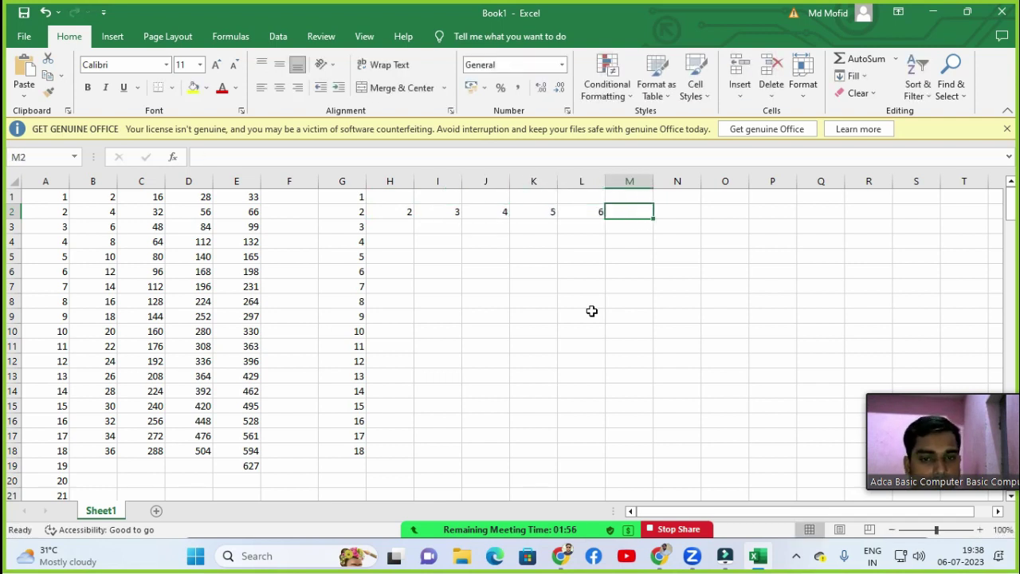
pyautogui.click(466, 253)
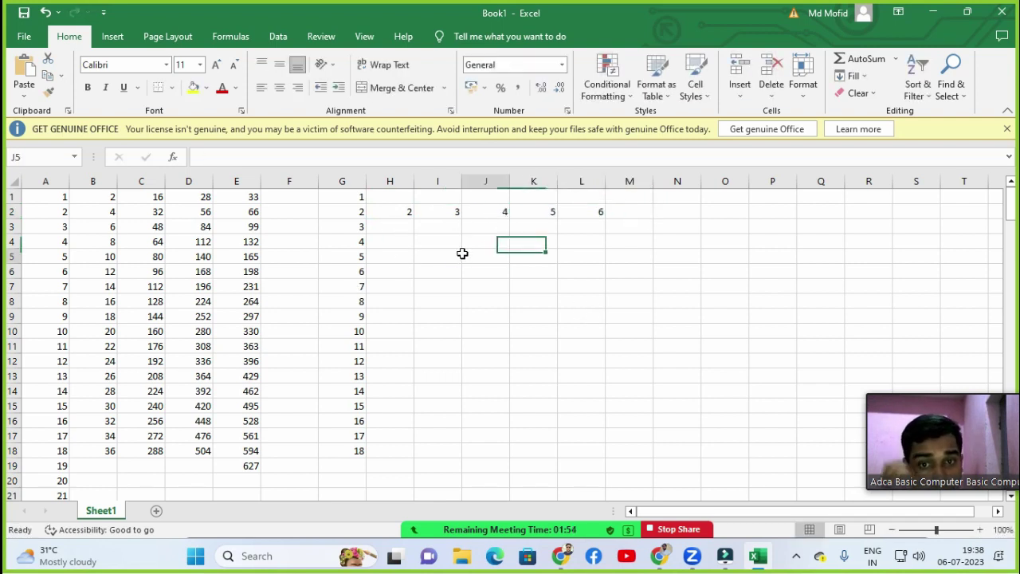
pyautogui.click(397, 228)
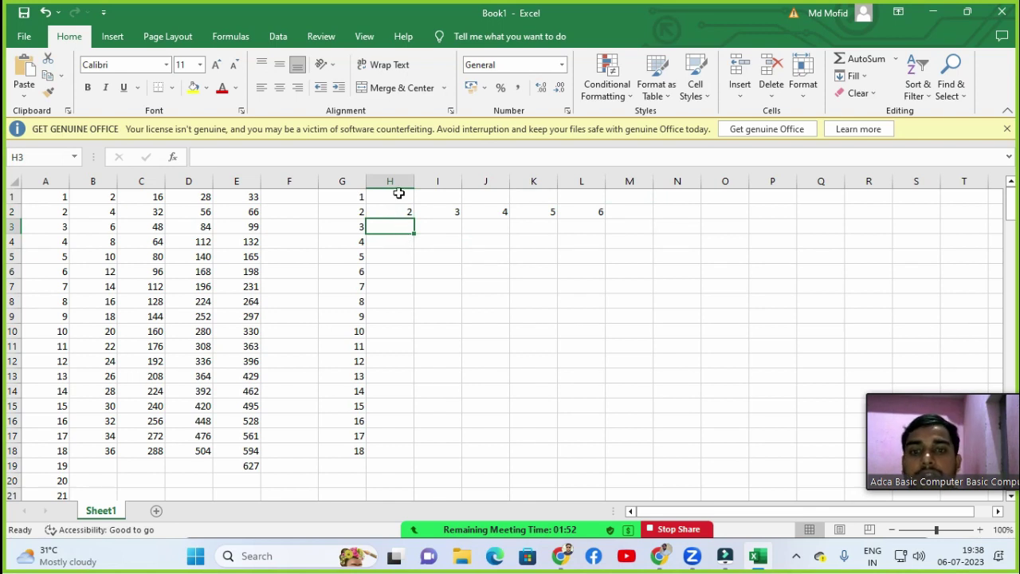
# Enter 4 in cell H3 below the 2 as the second value of the column H series.
pyautogui.write('4')
pyautogui.press('Up')
pyautogui.press('Down')
pyautogui.press('Up')
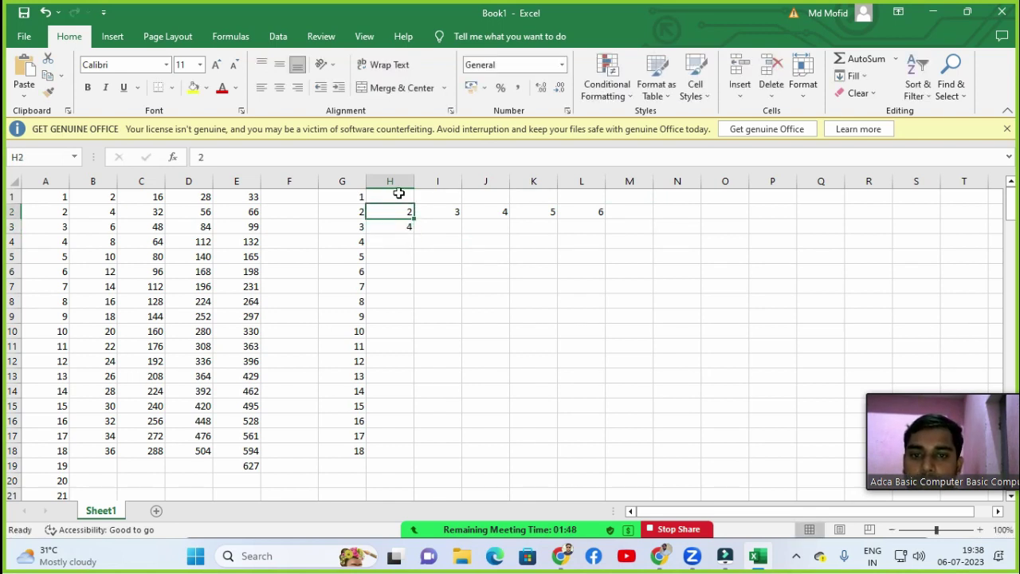
# Select H2:H18 and fill it using the Series command, in columns, type Linear, with step value 2.
pyautogui.hotkey('shift', 'Down')
pyautogui.hotkey('shift', 'Down')
pyautogui.hotkey('shift', 'Down')
pyautogui.hotkey('shift', 'Down')
pyautogui.hotkey('shift', 'Down')
pyautogui.hotkey('shift', 'Down')
pyautogui.hotkey('shift', 'Down')
pyautogui.hotkey('shift', 'Down')
pyautogui.hotkey('shift', 'Down')
pyautogui.hotkey('shift', 'Down')
pyautogui.hotkey('shift', 'Down')
pyautogui.hotkey('shift', 'Down')
pyautogui.hotkey('shift', 'Down')
pyautogui.hotkey('shift', 'Down')
pyautogui.hotkey('shift', 'Down')
pyautogui.hotkey('shift', 'Down')
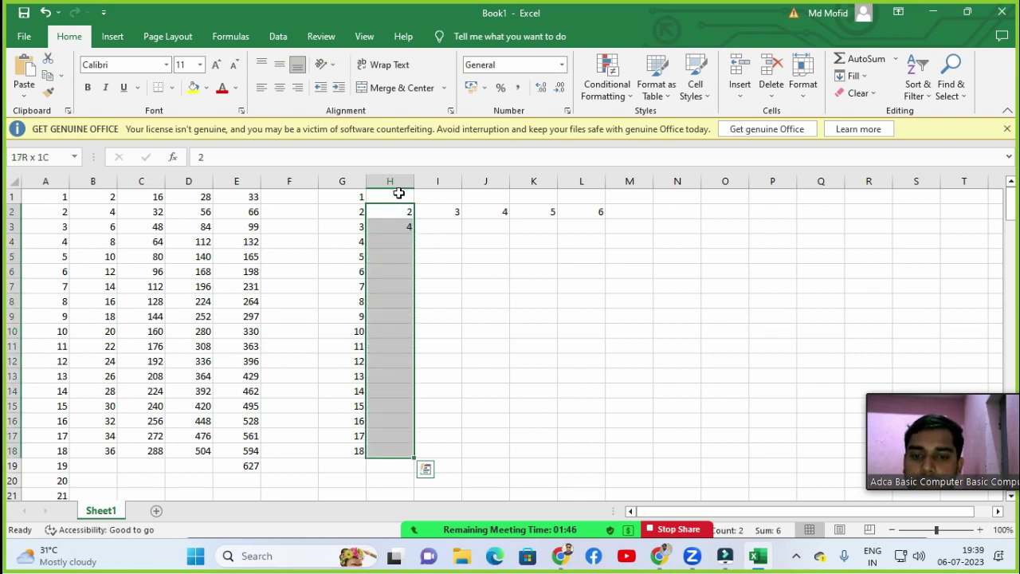
pyautogui.hotkey('alt', 'h')
pyautogui.press('f')
pyautogui.press('i')
pyautogui.press('s')
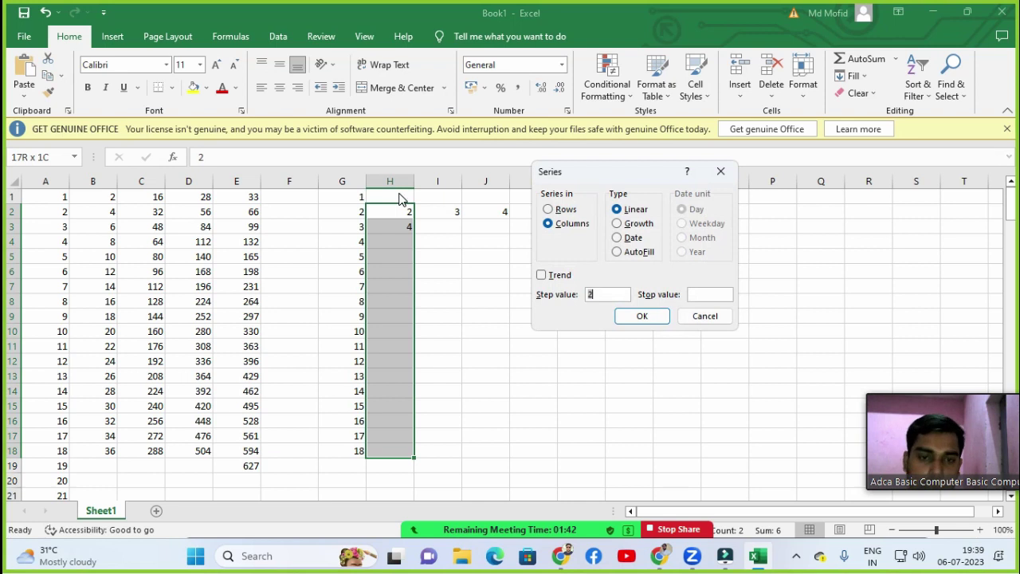
pyautogui.click(638, 316)
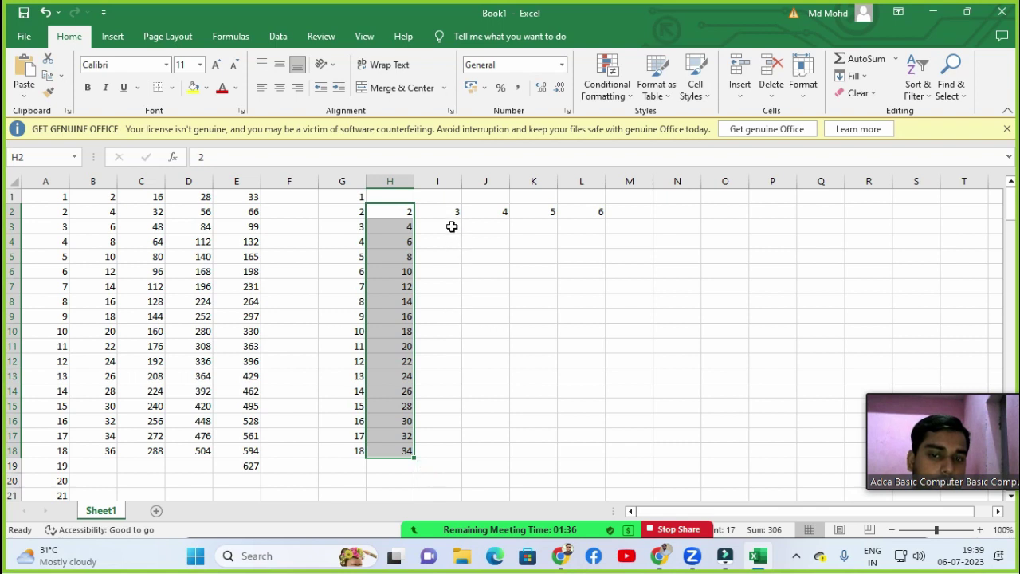
pyautogui.click(452, 227)
pyautogui.click(499, 289)
pyautogui.click(487, 271)
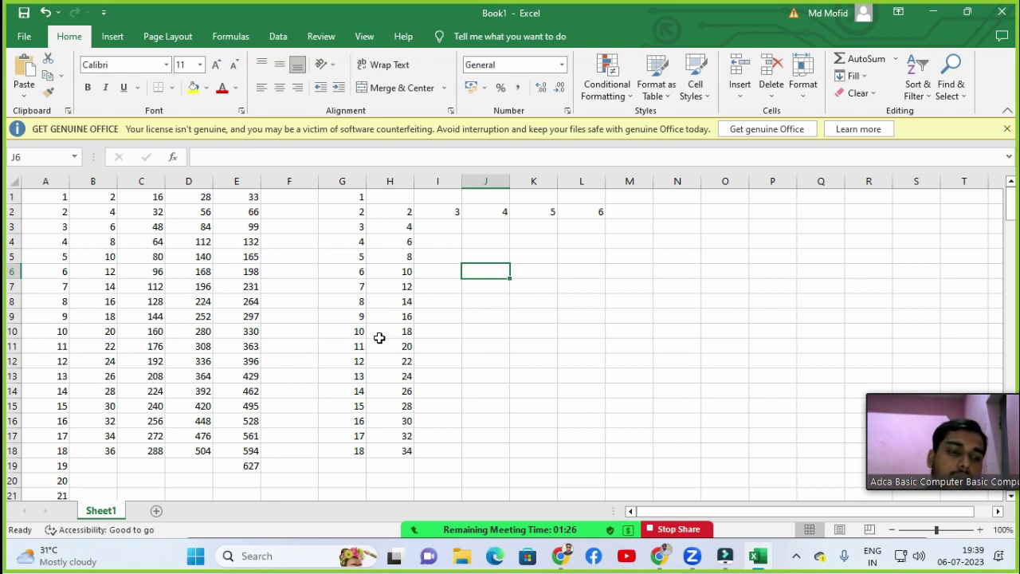
pyautogui.click(518, 292)
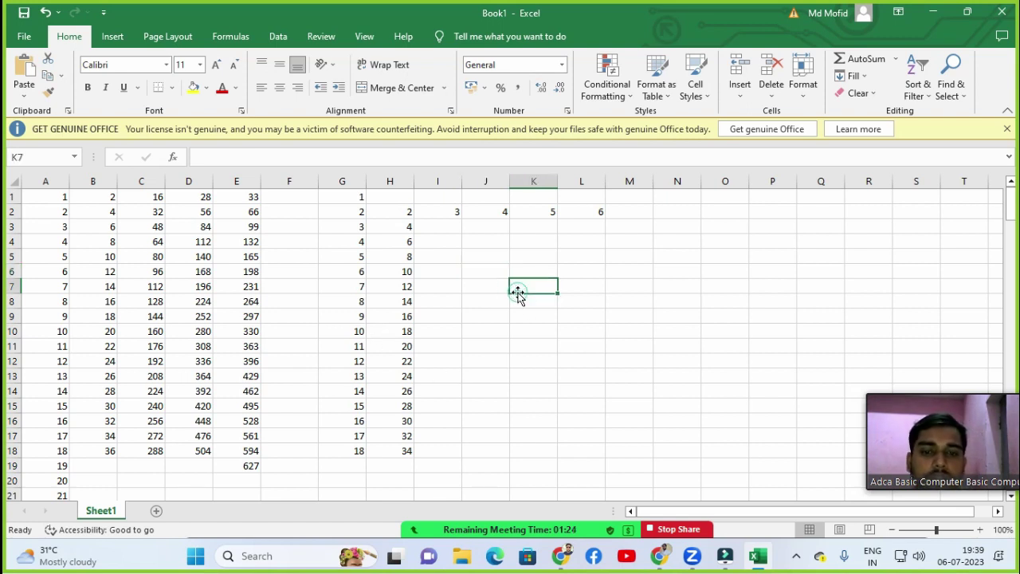
# Enter 10 in cell J7 and 20 in cell K7 as the start of a horizontal series.
pyautogui.click(496, 286)
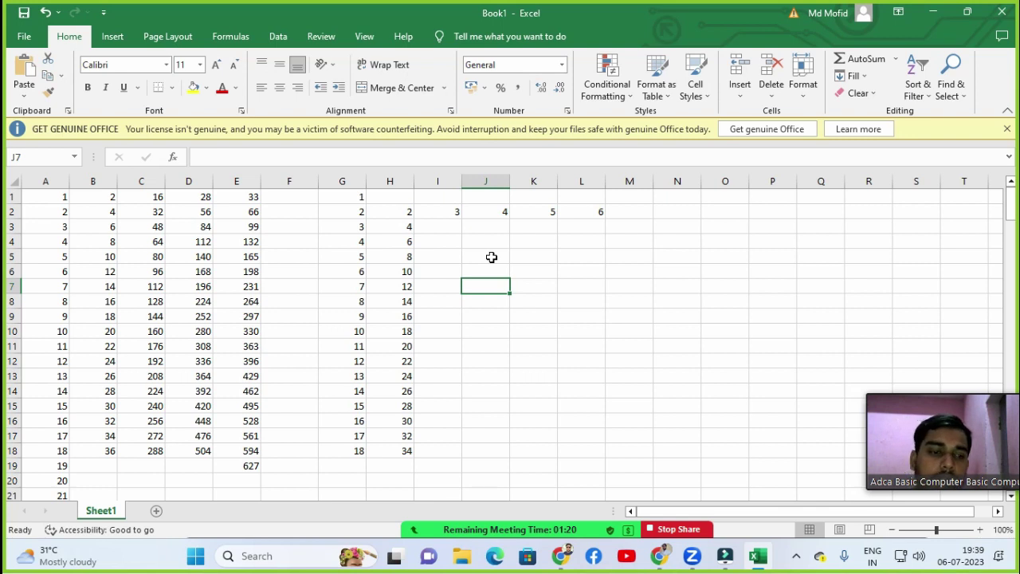
pyautogui.write('10')
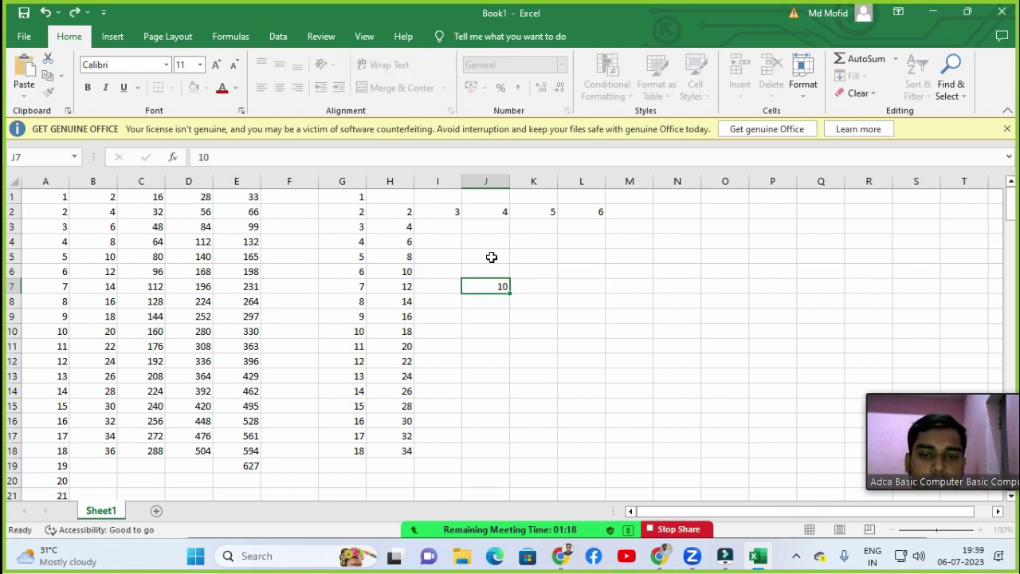
pyautogui.press('Tab')
pyautogui.write('20')
pyautogui.press('Tab')
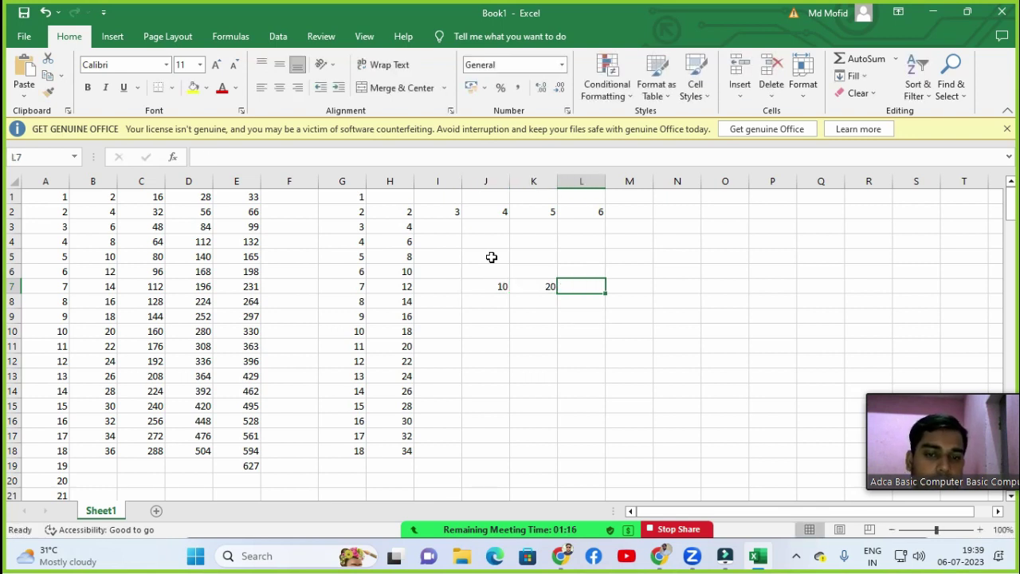
# Select J7:T7 and fill it using the Series command, in rows, type Linear, with step value 10.
pyautogui.click(495, 288)
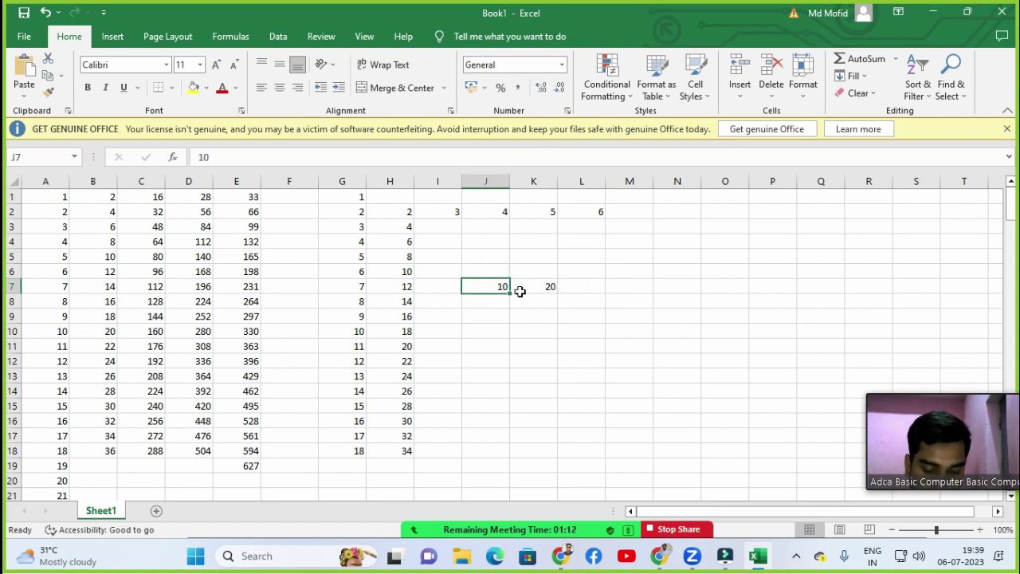
pyautogui.keyDown('shift'); pyautogui.click(521, 293); pyautogui.keyUp('shift')
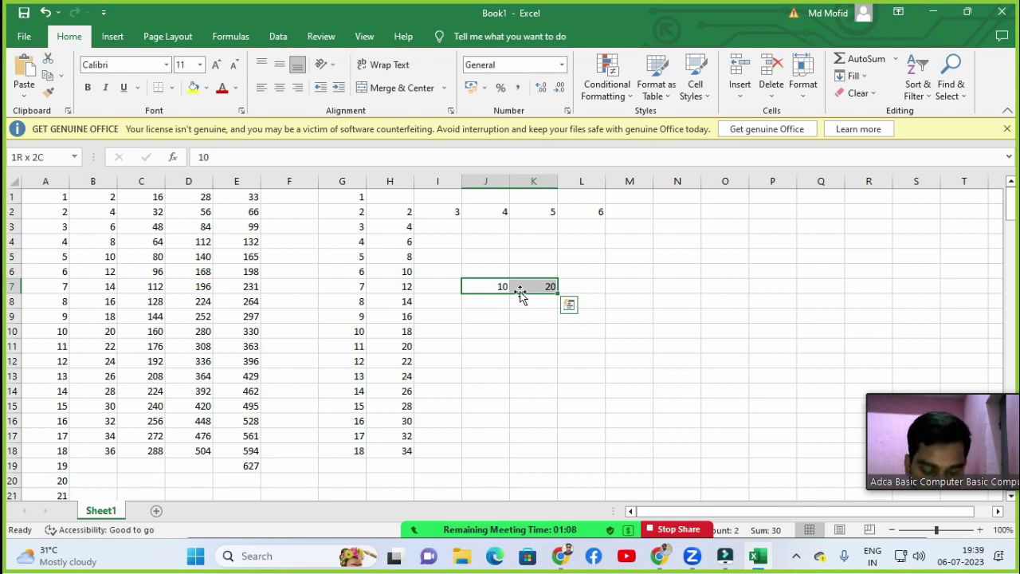
pyautogui.hotkey('shift', 'Right')
pyautogui.hotkey('shift', 'Right')
pyautogui.hotkey('shift', 'Right')
pyautogui.hotkey('shift', 'Right')
pyautogui.hotkey('shift', 'Right')
pyautogui.hotkey('shift', 'Right')
pyautogui.hotkey('shift', 'Right')
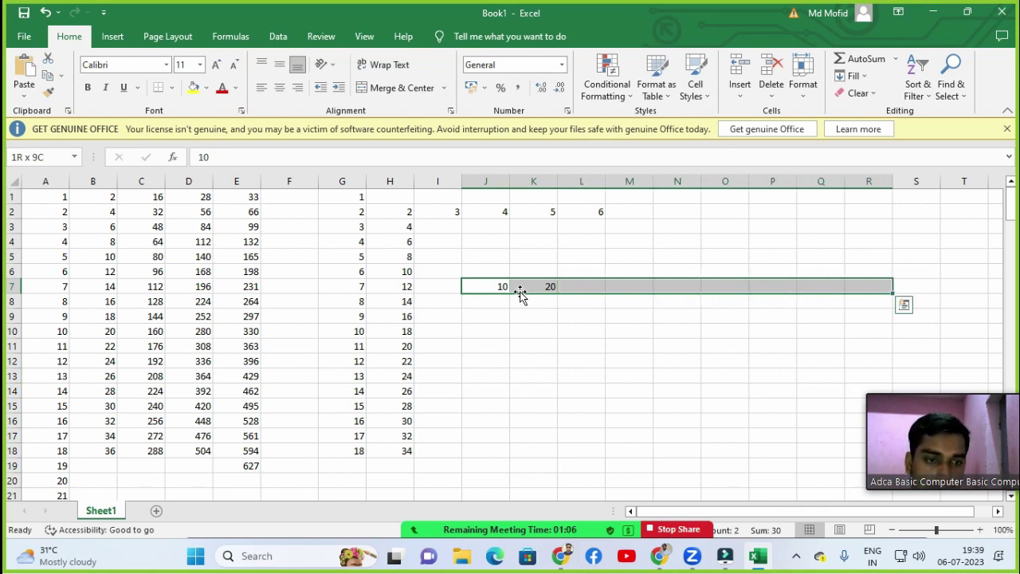
pyautogui.hotkey('shift', 'Right')
pyautogui.hotkey('shift', 'Right')
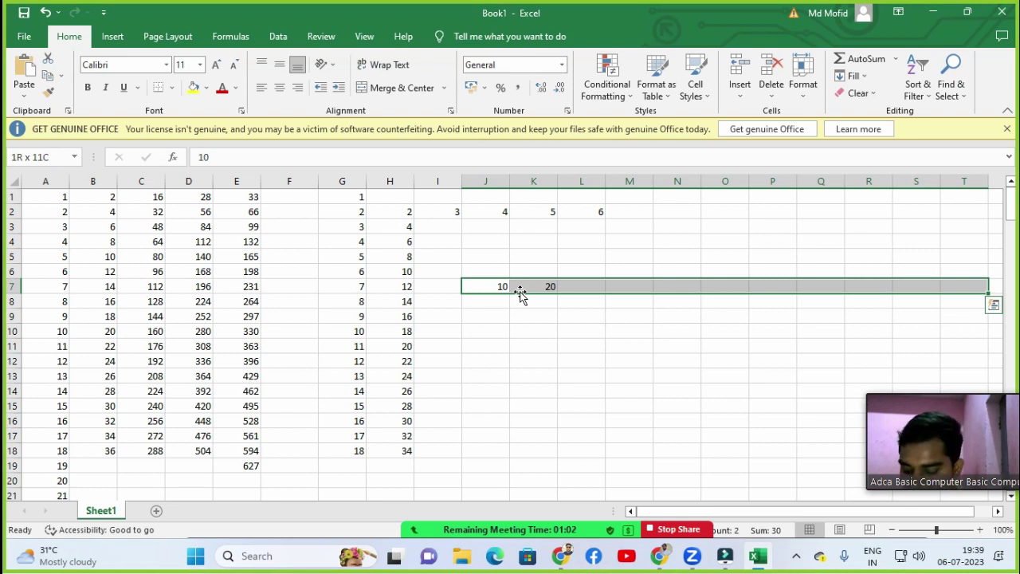
pyautogui.press('alt')
pyautogui.press('e')
pyautogui.press('i')
pyautogui.press('s')
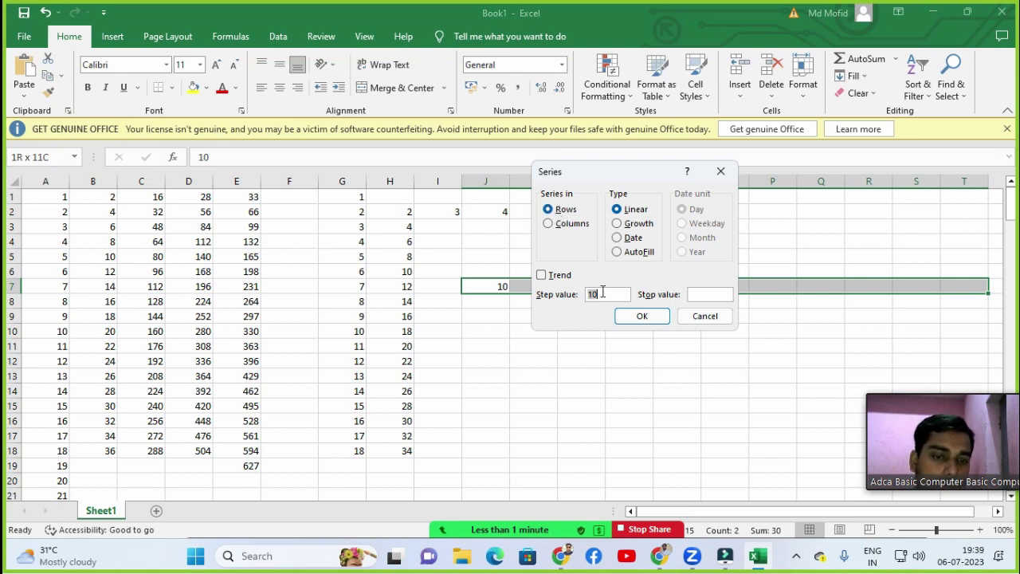
pyautogui.click(661, 321)
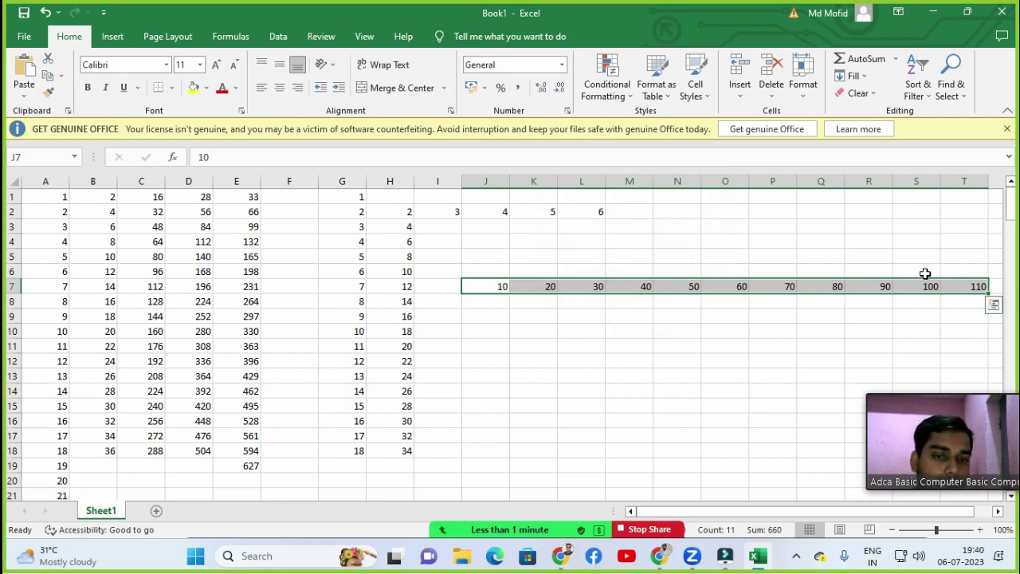
# Check the Zoom meeting's participants list, moving its window over the sheet, and minimise it.
pyautogui.click(678, 360)
pyautogui.click(521, 328)
pyautogui.hotkey('alt', 'u')
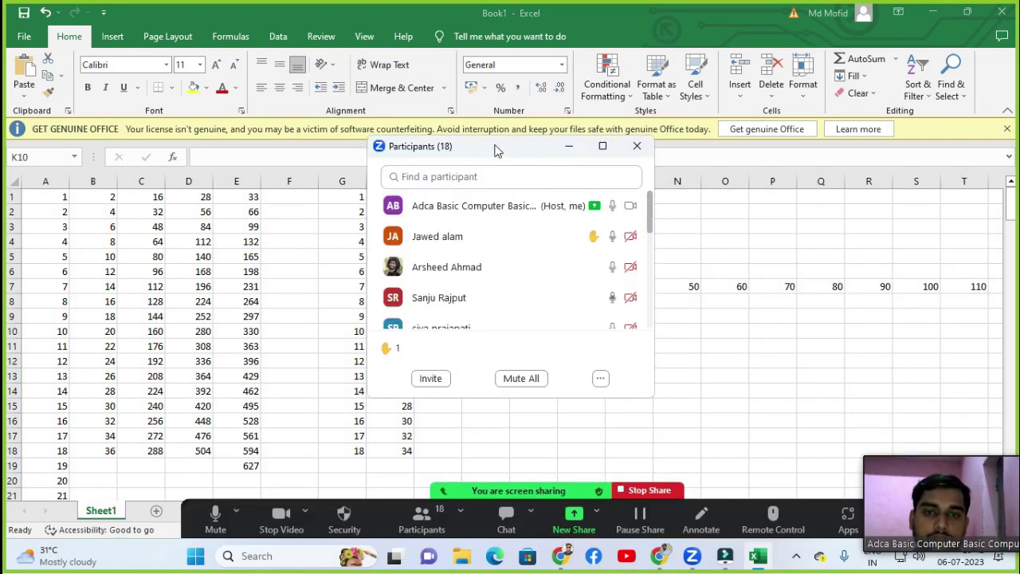
pyautogui.moveTo(496, 146); pyautogui.dragTo(535, 94)
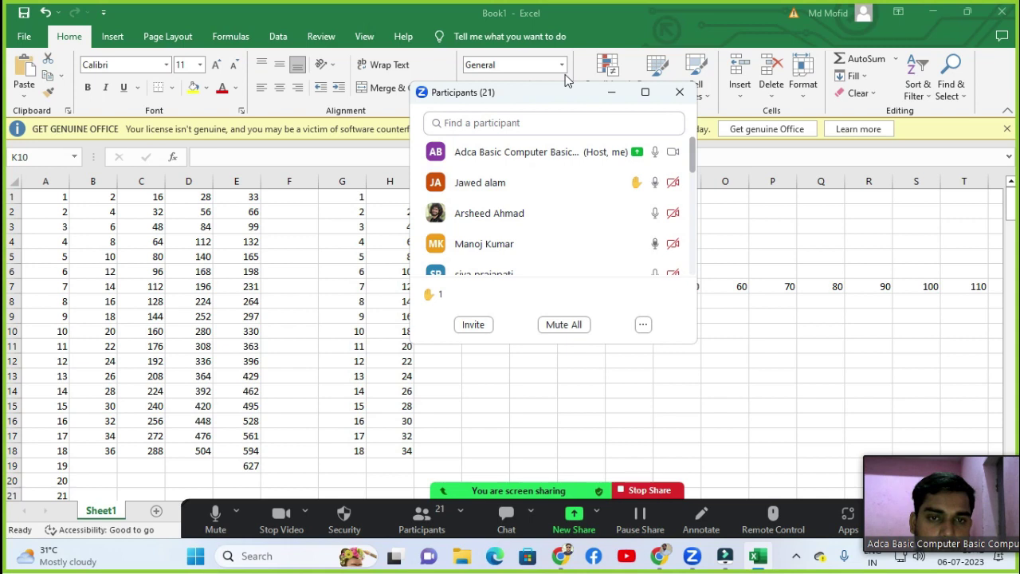
pyautogui.moveTo(569, 96); pyautogui.dragTo(599, 99)
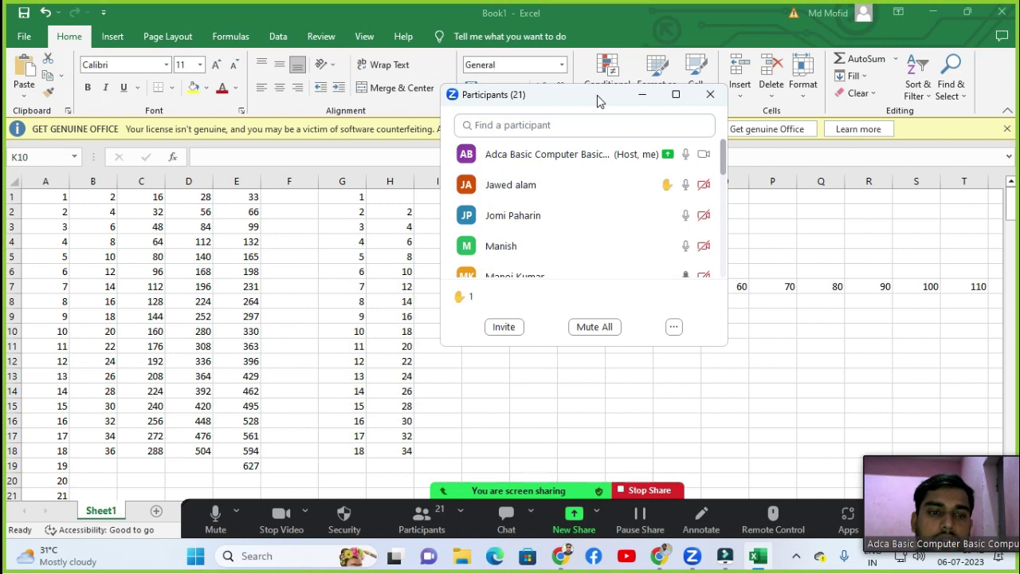
pyautogui.click(638, 96)
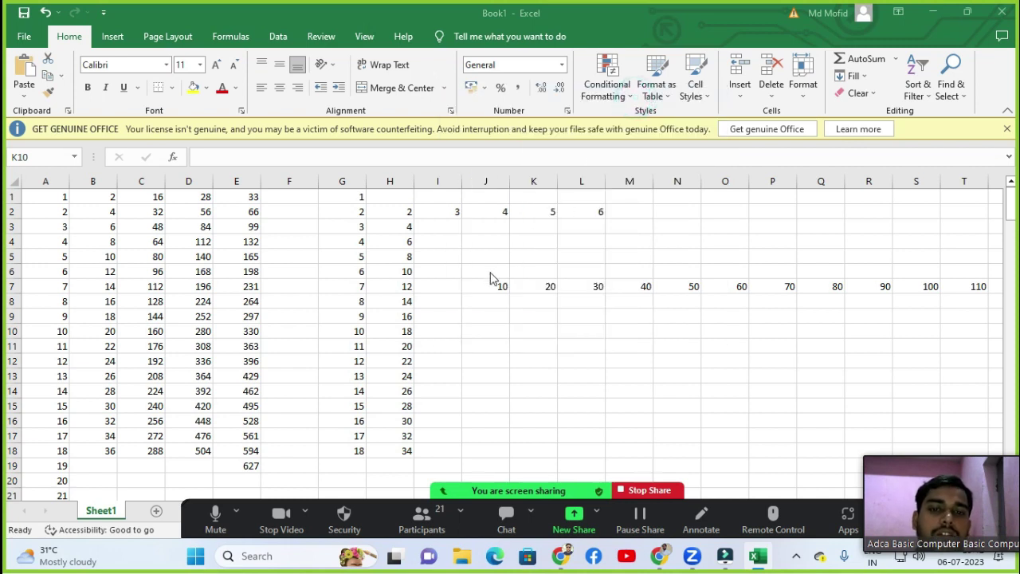
# Enter the shortcut note "Alt + E+I+ s" in cell J10 and widen column J slightly to hold it.
pyautogui.click(487, 335)
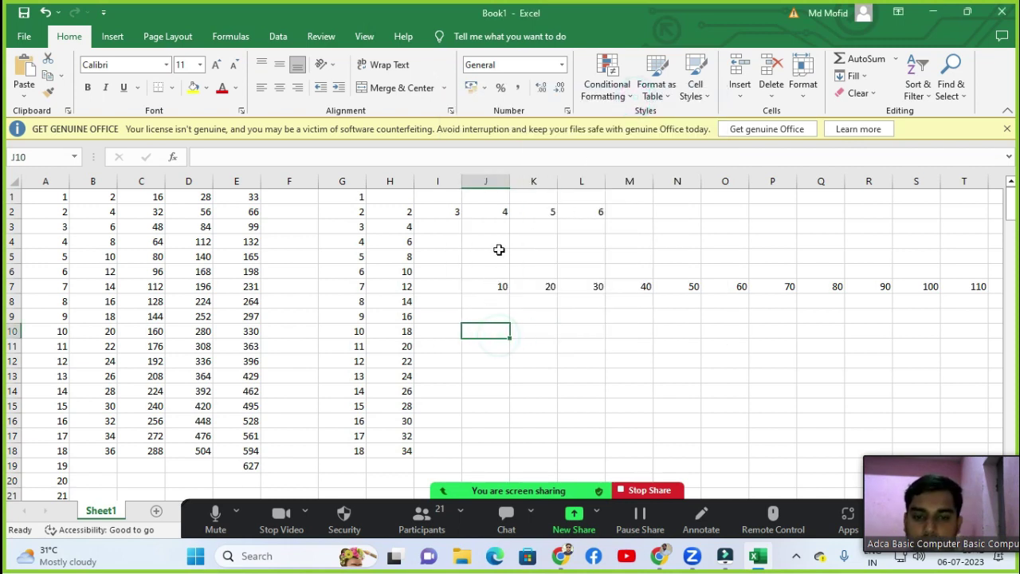
pyautogui.write('Alt + E+')
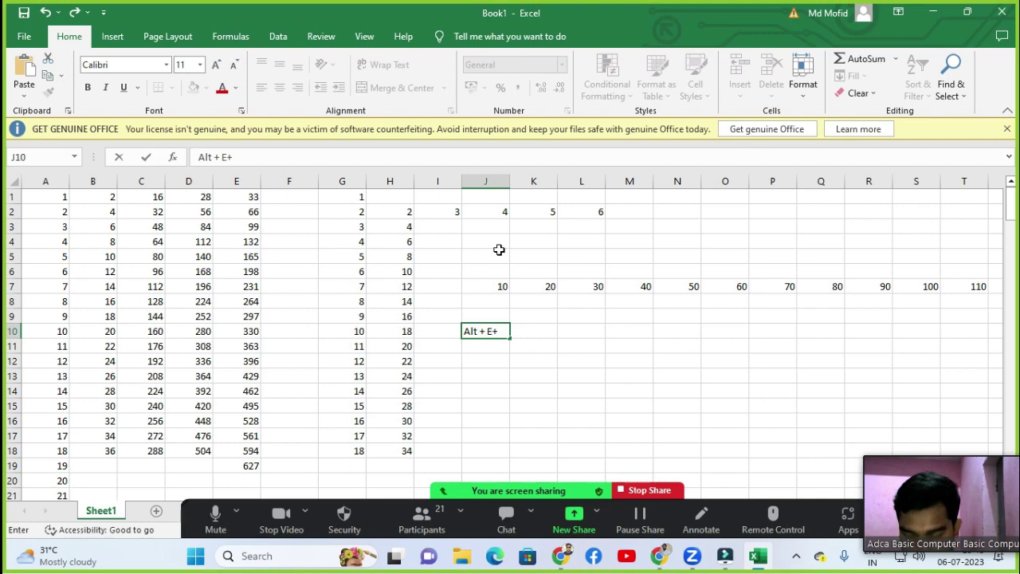
pyautogui.write('I+ s')
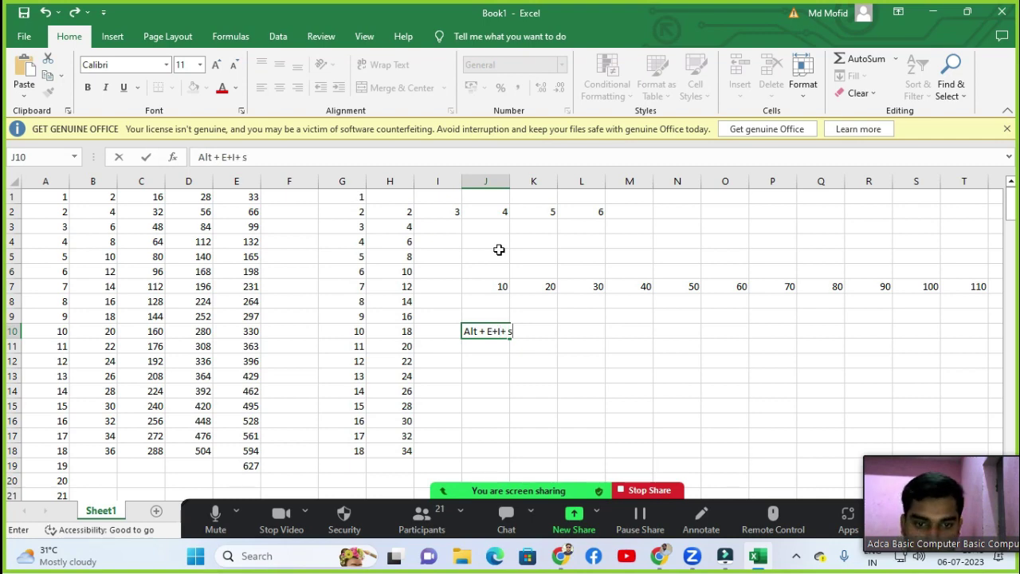
pyautogui.hotkey('ctrl', 'Return')
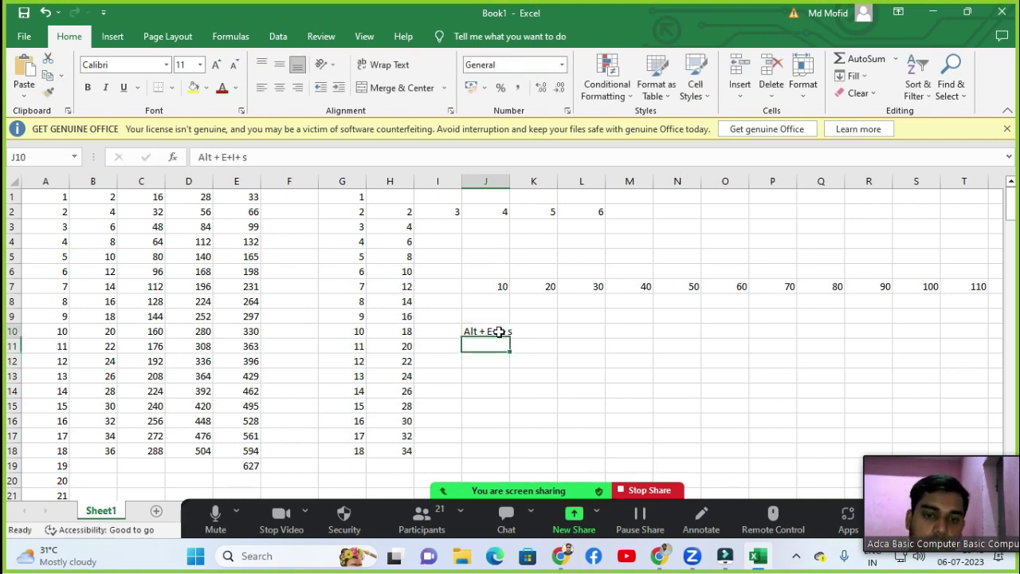
pyautogui.moveTo(511, 181); pyautogui.dragTo(536, 181)
pyautogui.click(494, 356)
pyautogui.click(494, 331)
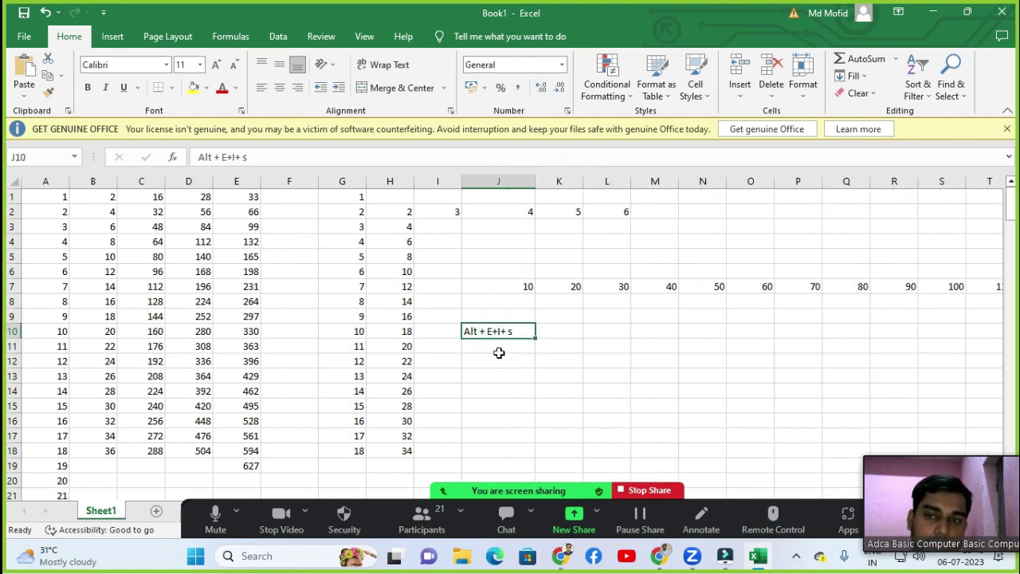
# Enlarge the note in J10 to font size 24 and autofit the width of column J.
pyautogui.click(216, 65)
pyautogui.click(216, 64)
pyautogui.click(216, 64)
pyautogui.click(216, 65)
pyautogui.click(216, 65)
pyautogui.click(216, 64)
pyautogui.click(216, 65)
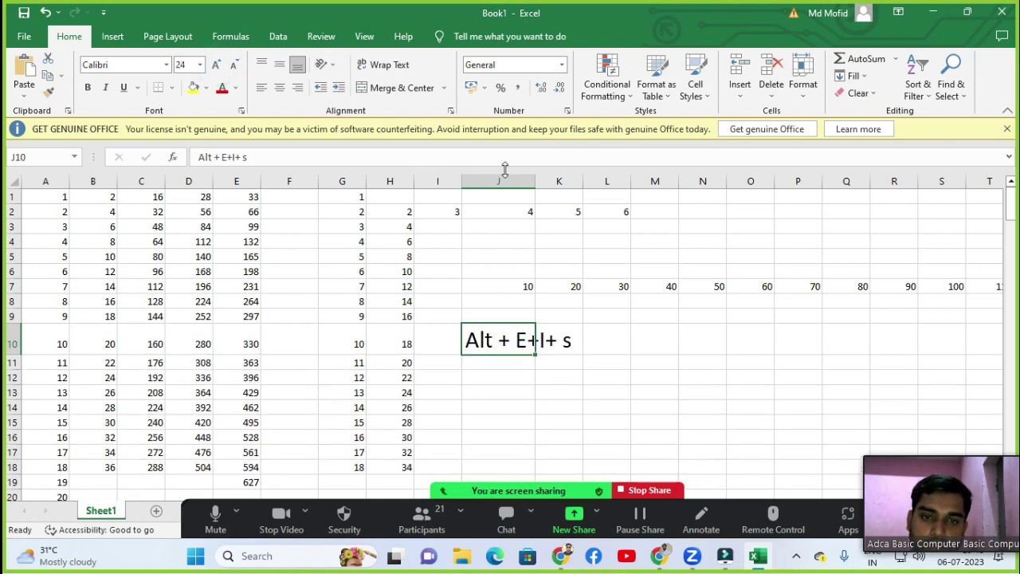
pyautogui.doubleClick(536, 181)
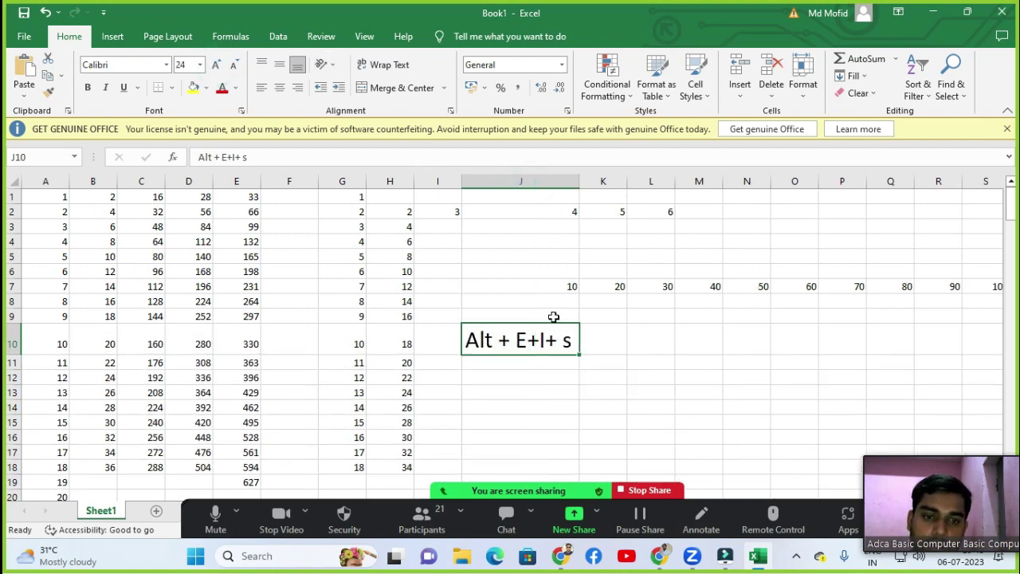
# Edit the note in cell J10 to read "Alt + Eis".
pyautogui.doubleClick(575, 342)
pyautogui.press('BackSpace')
pyautogui.press('BackSpace')
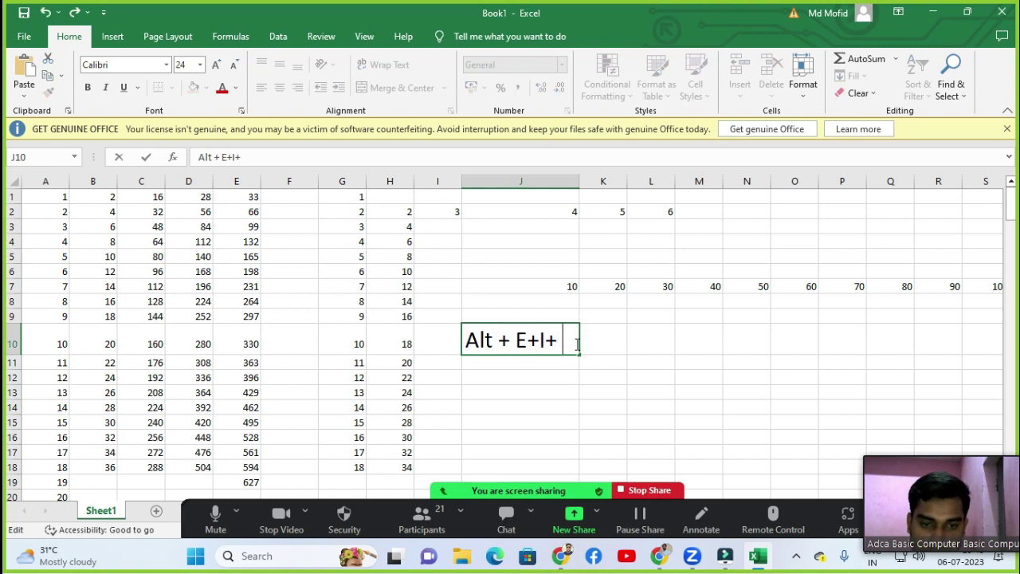
pyautogui.write('s')
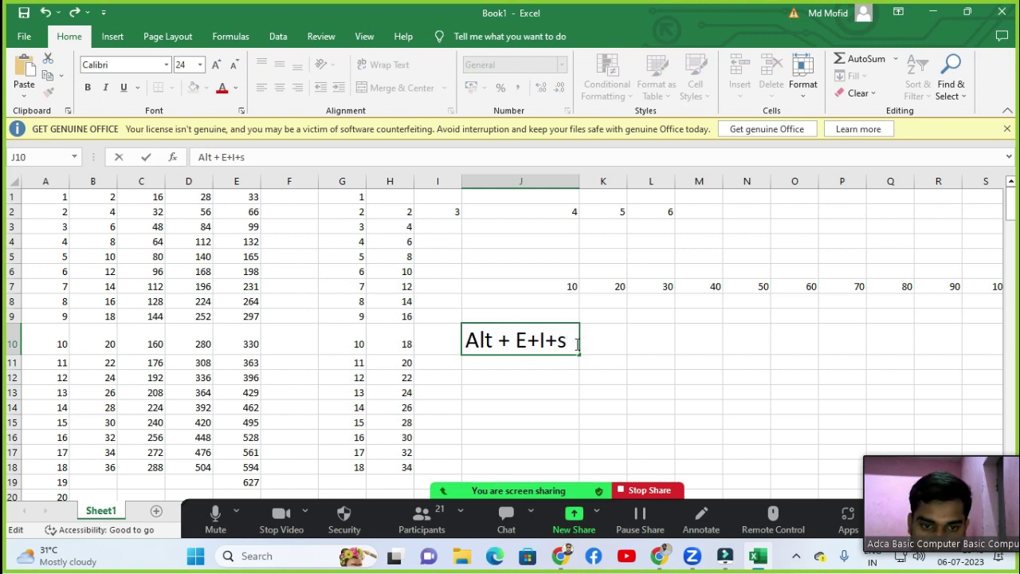
pyautogui.press('BackSpace')
pyautogui.press('BackSpace')
pyautogui.press('BackSpace')
pyautogui.press('BackSpace')
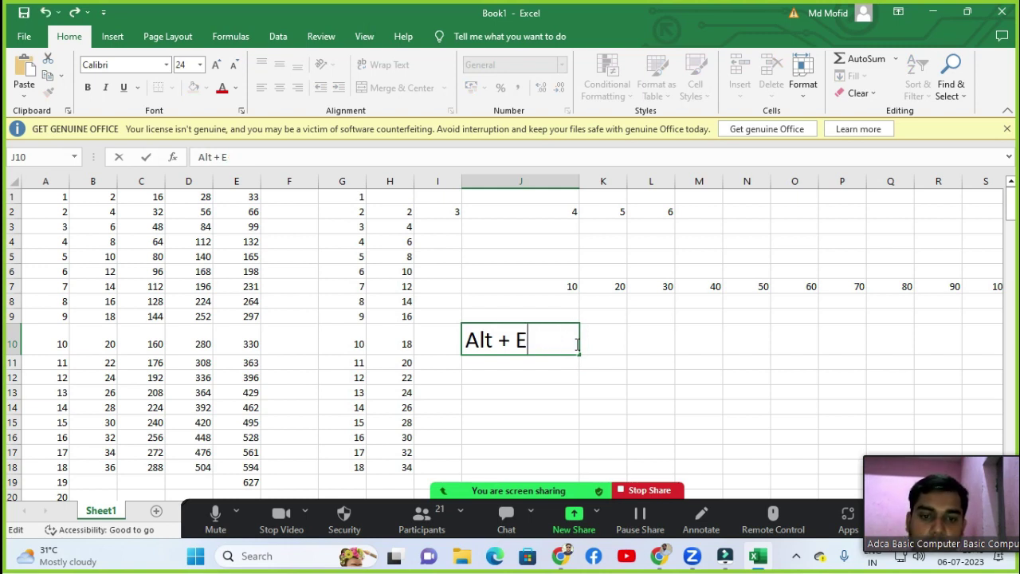
pyautogui.write('is')
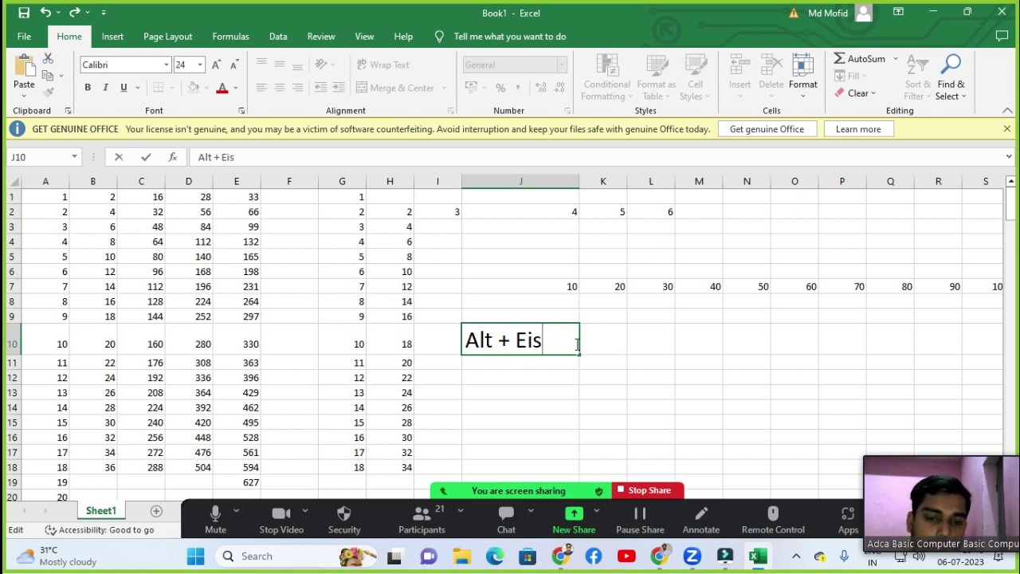
pyautogui.press('Return')
pyautogui.click(575, 343)
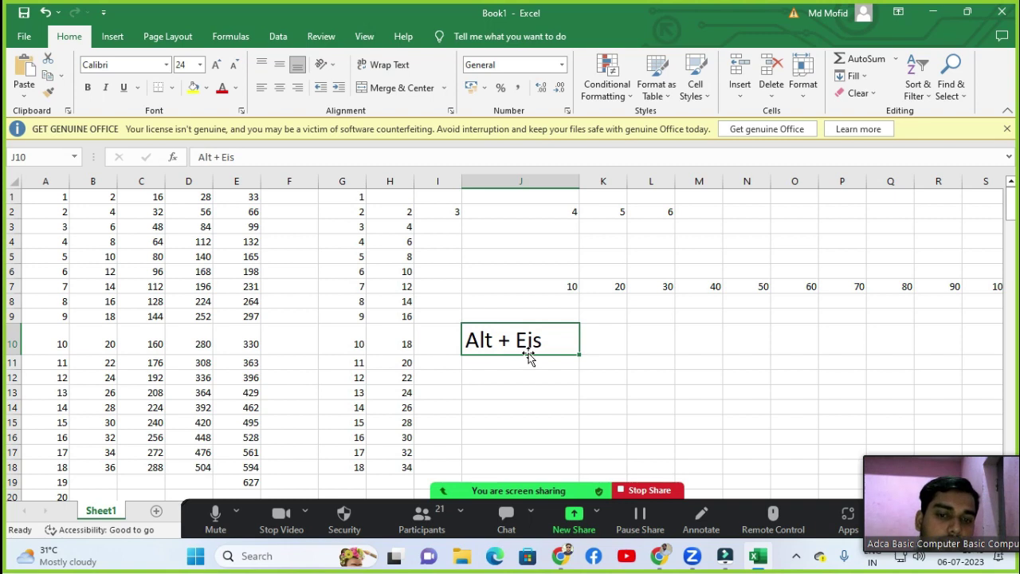
# Enter 1 in cell L10 and 2 in cell L11, and select the range L10:L16 for a series.
pyautogui.click(644, 338)
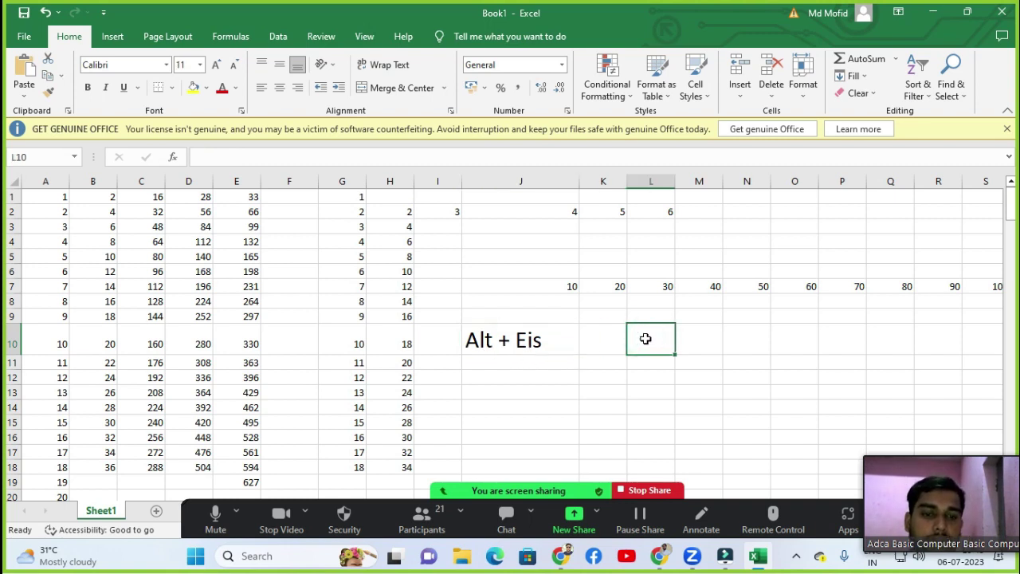
pyautogui.write('1')
pyautogui.press('Return')
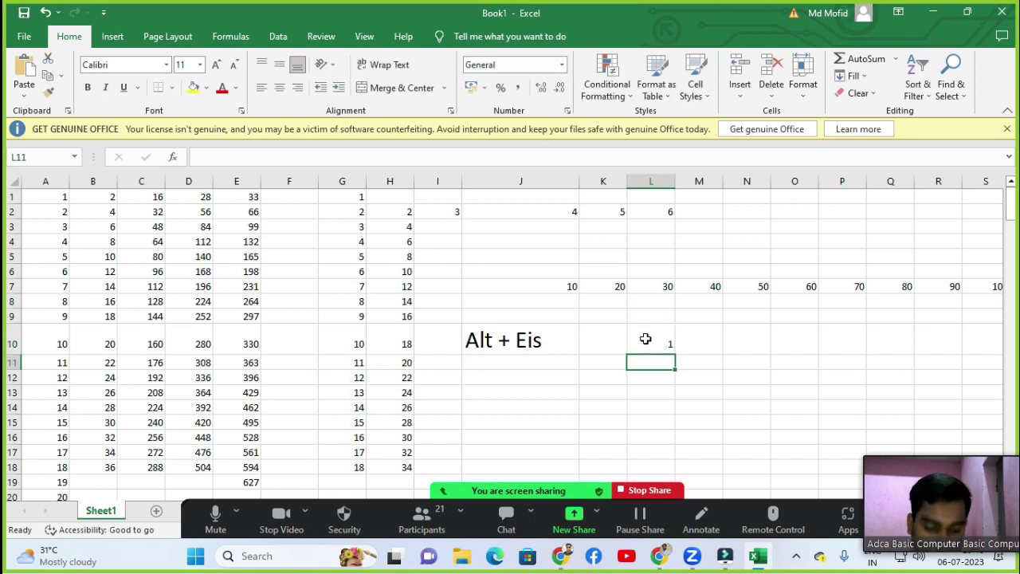
pyautogui.write('2')
pyautogui.press('Return')
pyautogui.press('Up')
pyautogui.moveTo(646, 339); pyautogui.dragTo(651, 437)
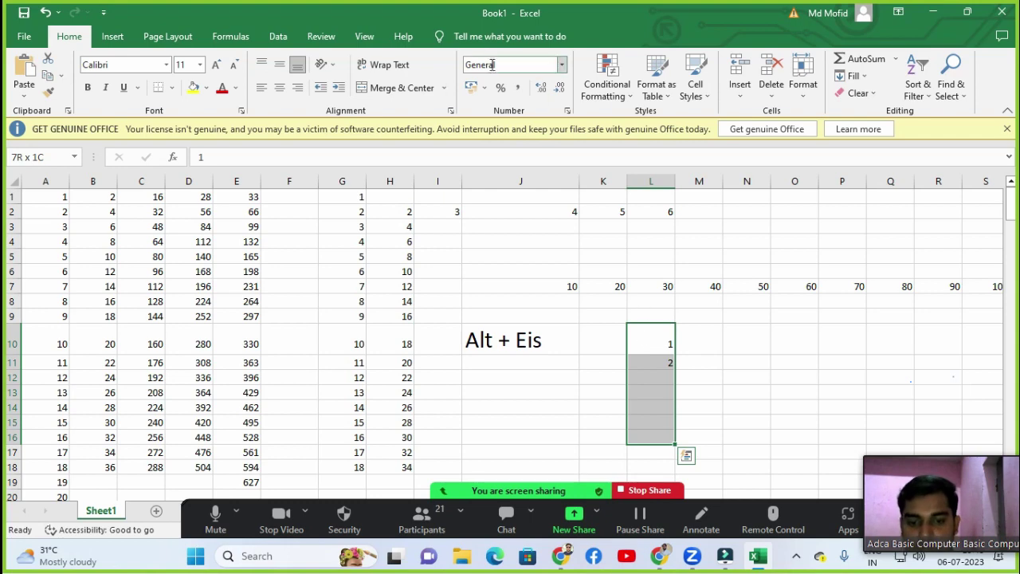
# Switch to the Zoom participants list and mute all participants in the meeting.
pyautogui.click(423, 514)
pyautogui.click(595, 327)
pyautogui.click(526, 271)
pyautogui.click(590, 313)
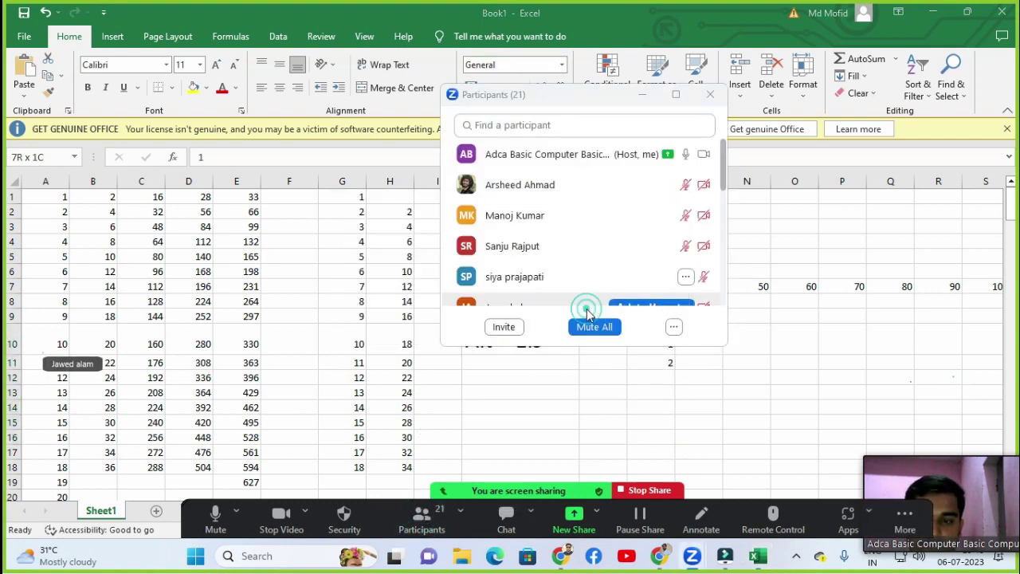
# Return to the Excel worksheet and enter 1 in cell L10 and 2 in cell L11 again.
pyautogui.click(643, 95)
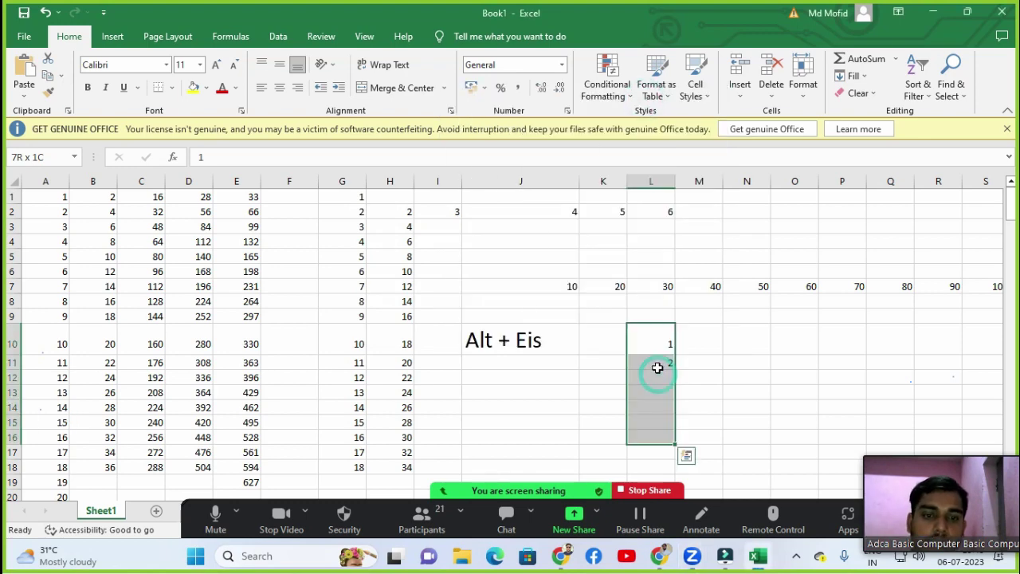
pyautogui.click(494, 340)
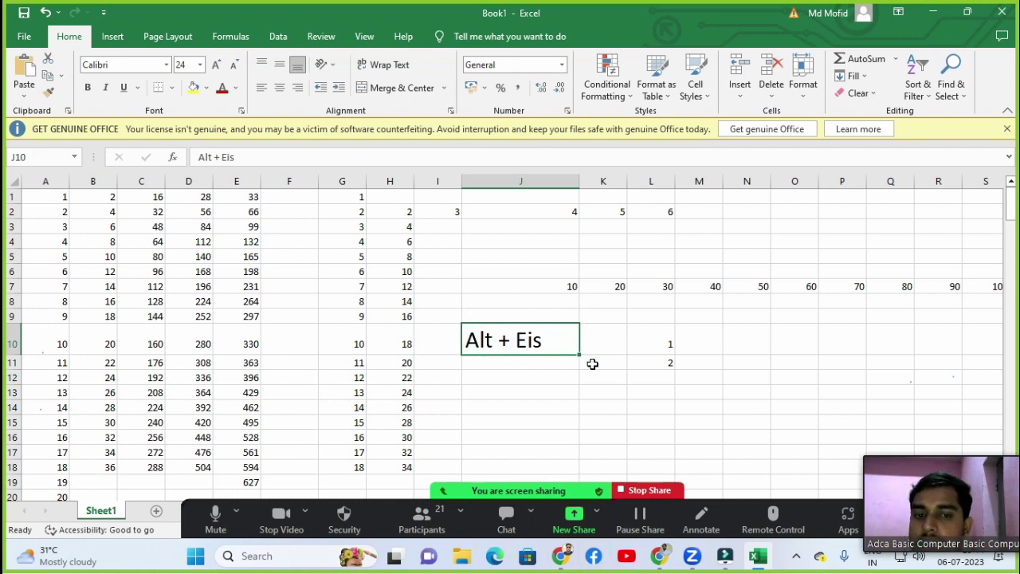
pyautogui.click(662, 346)
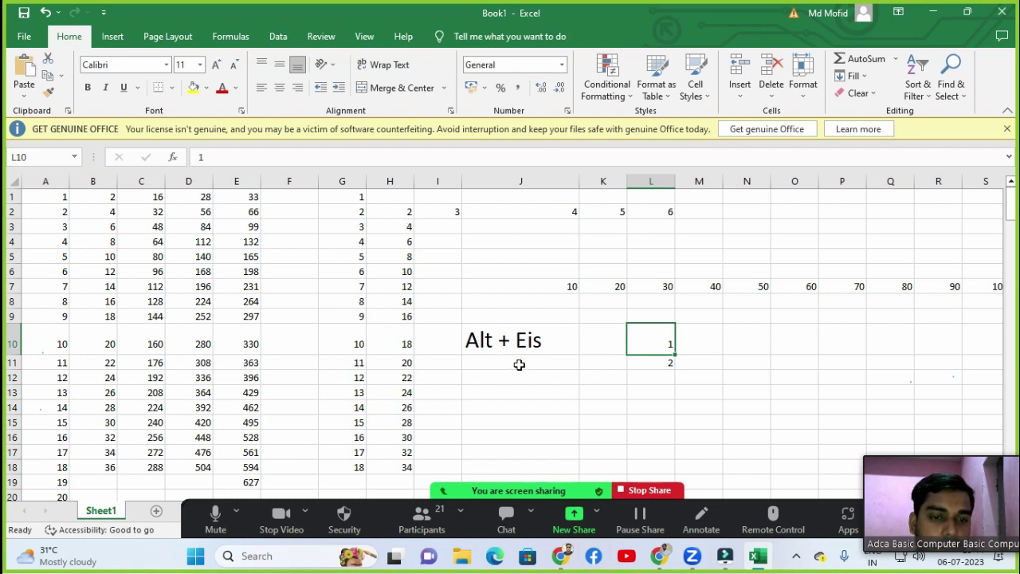
pyautogui.hotkey('ctrl', 'z')
pyautogui.press('Return')
pyautogui.write('2')
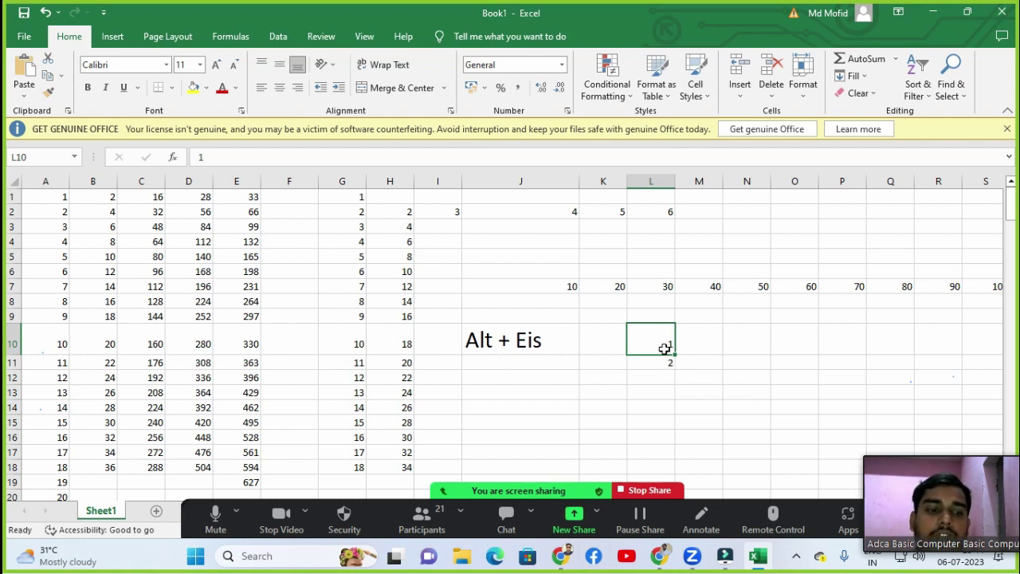
pyautogui.press('Return')
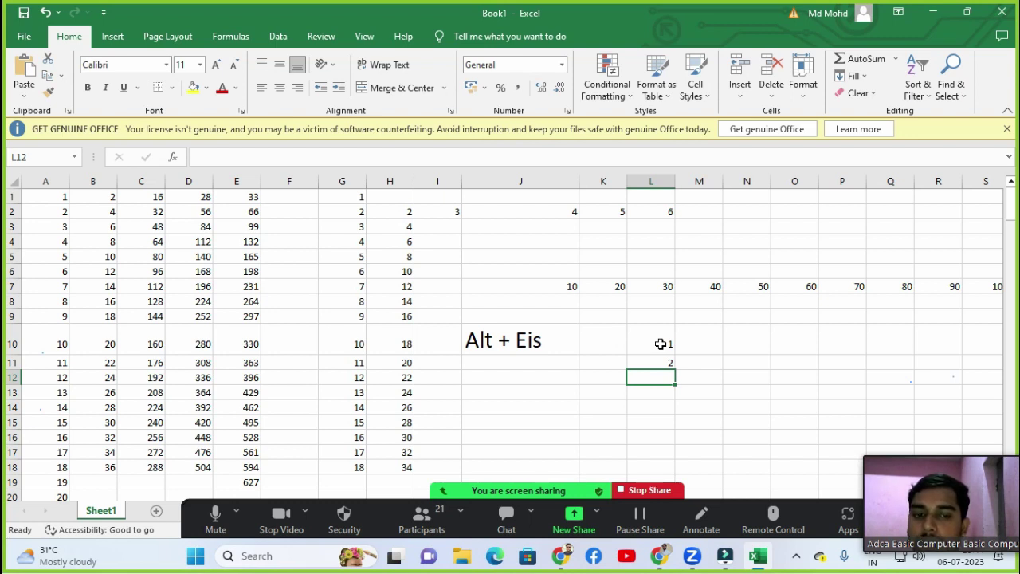
# Fill the range L10:L17 with a linear series in columns using a step value of 1.
pyautogui.click(661, 344)
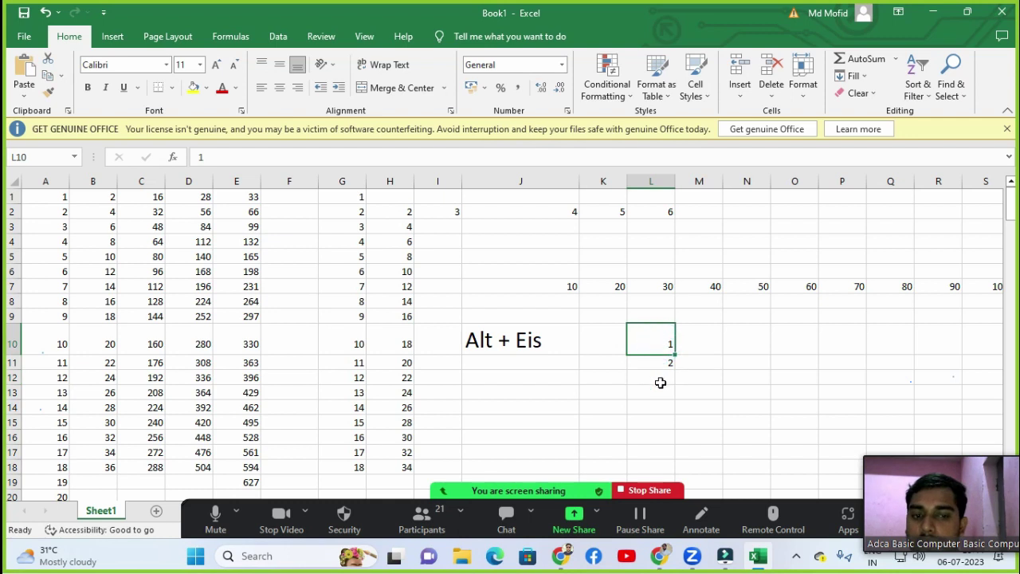
pyautogui.hotkey('shift', 'Down')
pyautogui.hotkey('shift', 'Down')
pyautogui.hotkey('shift', 'Down')
pyautogui.hotkey('shift', 'Down')
pyautogui.hotkey('shift', 'Down')
pyautogui.hotkey('shift', 'Down')
pyautogui.hotkey('shift', 'Down')
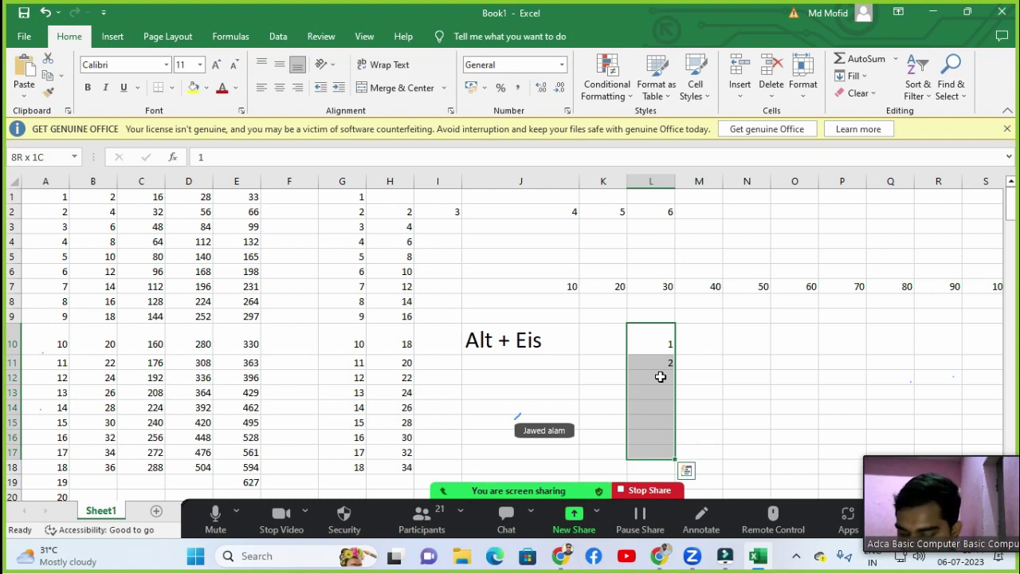
pyautogui.press('alt')
pyautogui.press('e')
pyautogui.press('i')
pyautogui.press('s')
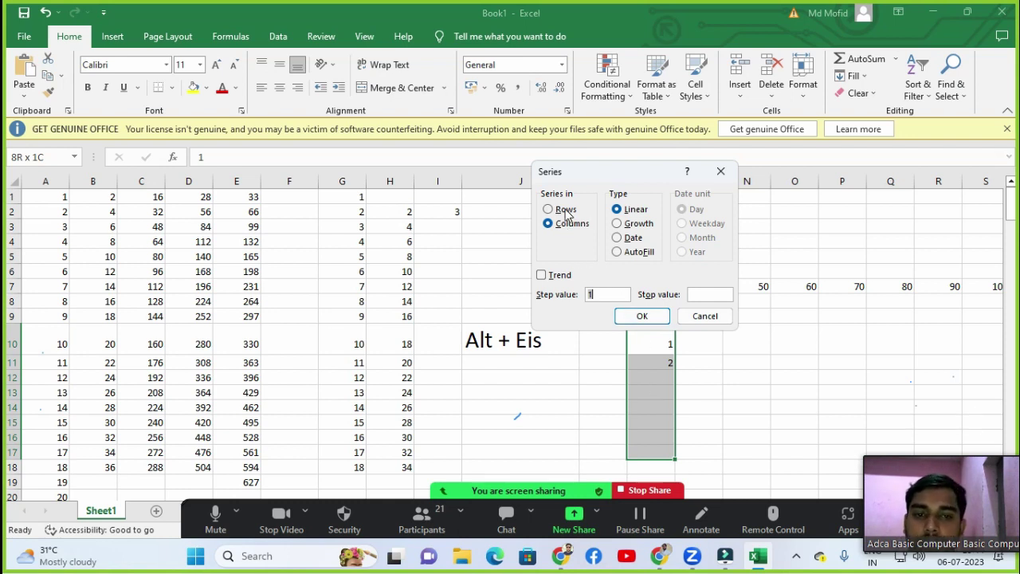
pyautogui.click(637, 320)
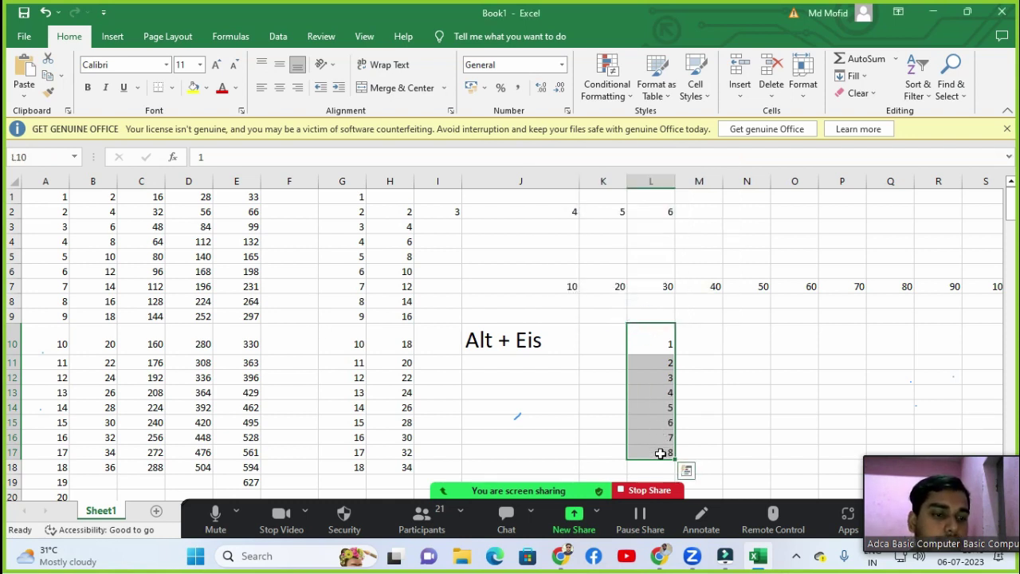
pyautogui.click(750, 395)
# Switch to the Zoom participants list and ask all participants to unmute.
pyautogui.click(422, 517)
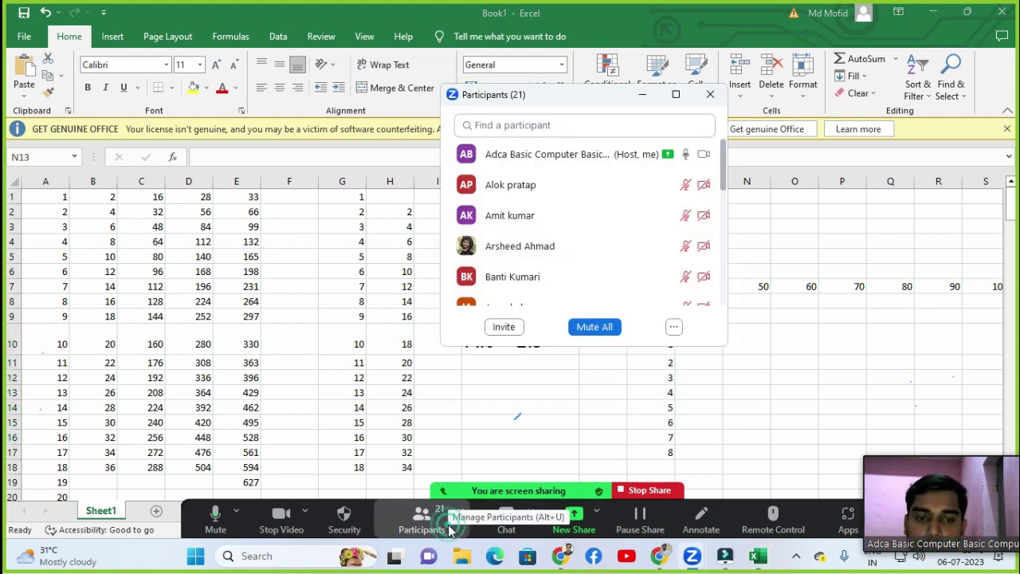
pyautogui.click(673, 327)
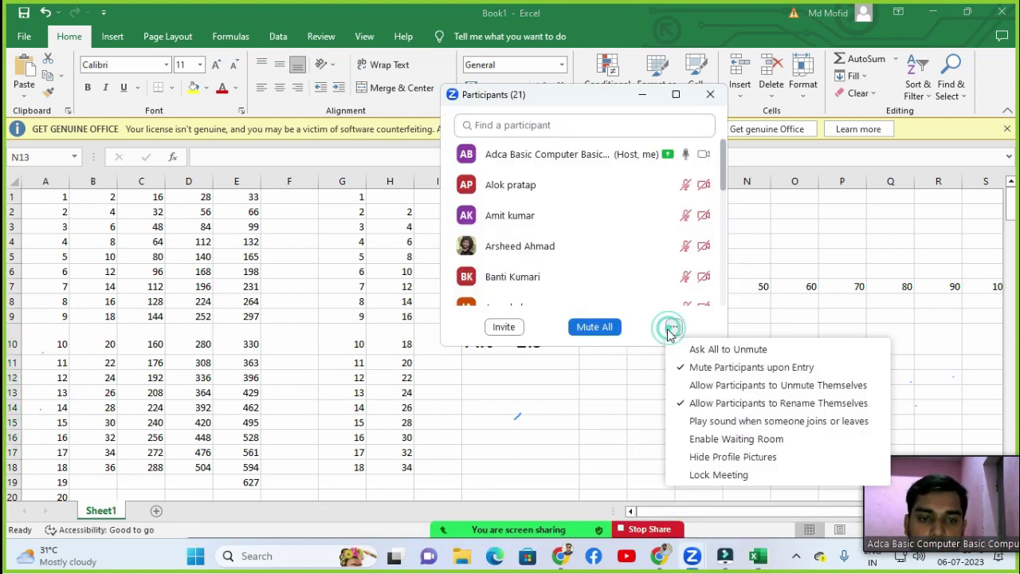
pyautogui.click(692, 349)
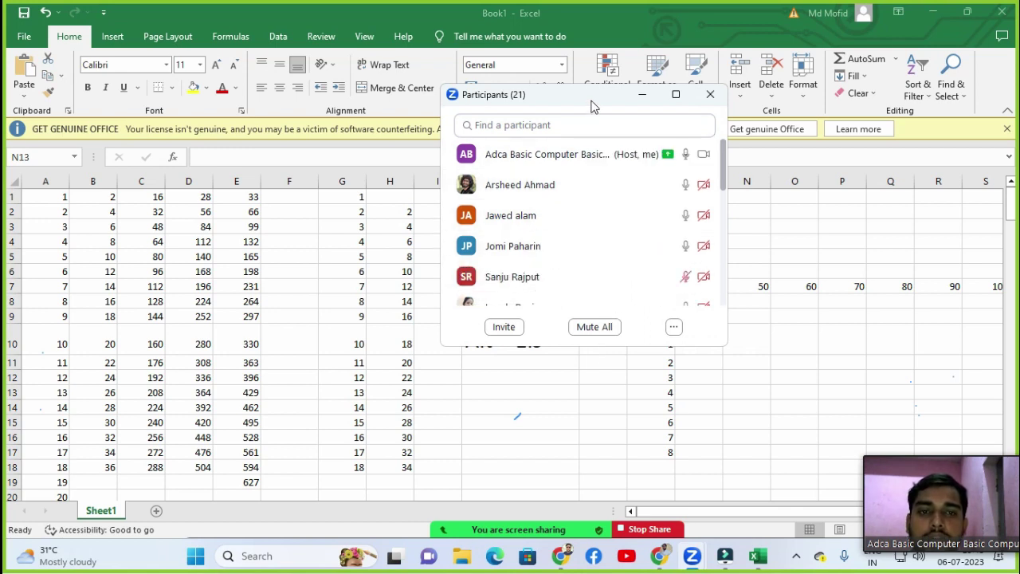
# Examine the participants list for raised hands and microphone states, and close it when finished.
pyautogui.moveTo(594, 96); pyautogui.dragTo(618, 112)
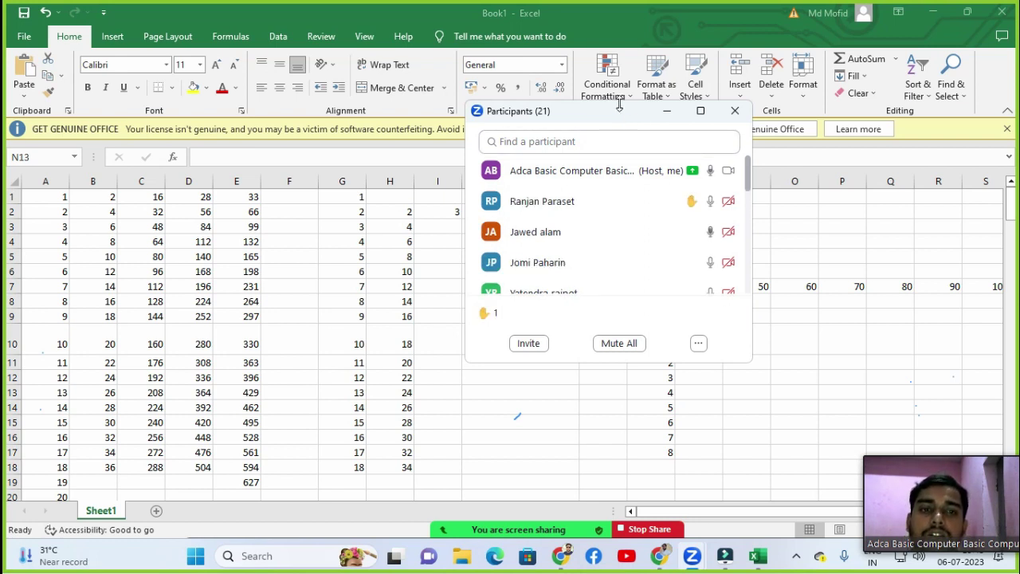
pyautogui.moveTo(612, 111); pyautogui.dragTo(491, 95)
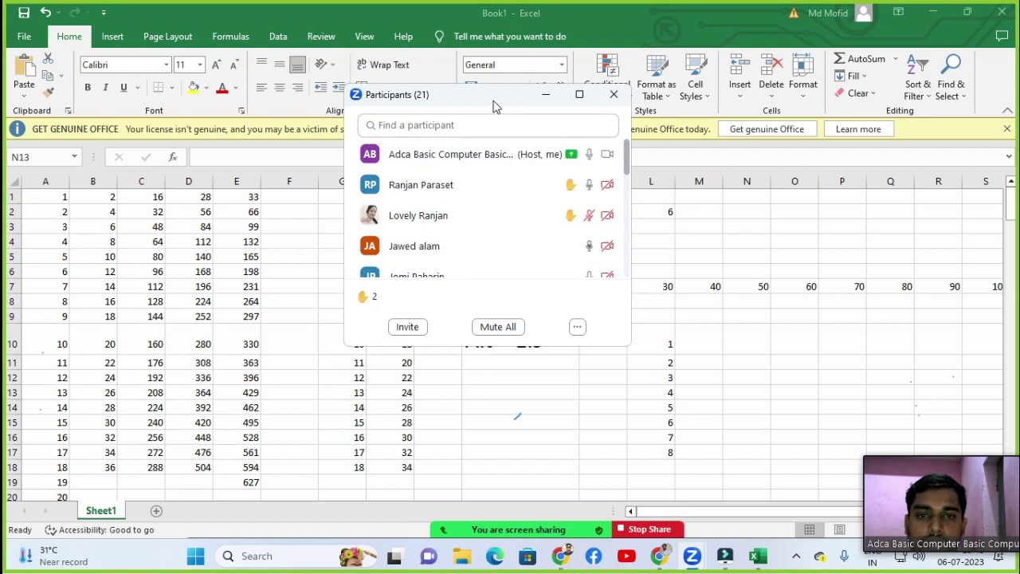
pyautogui.moveTo(488, 106); pyautogui.dragTo(381, 113)
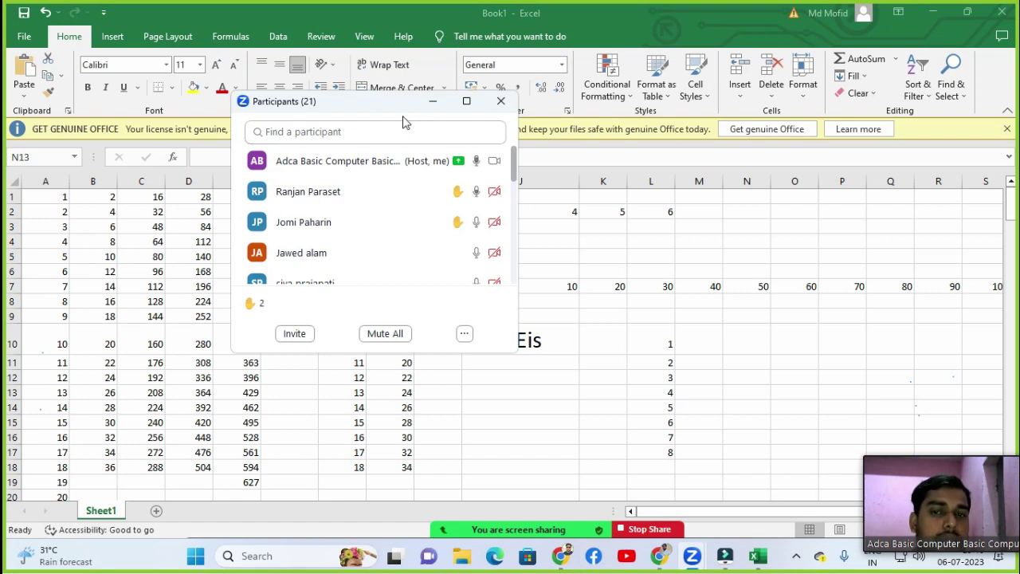
pyautogui.moveTo(402, 108); pyautogui.dragTo(340, 117)
pyautogui.doubleClick(340, 116)
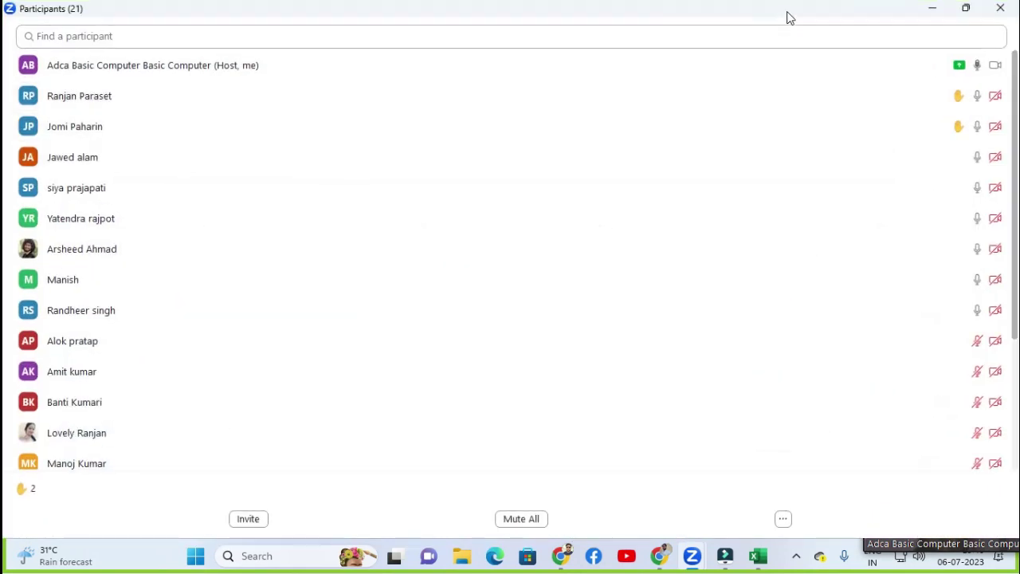
pyautogui.click(931, 11)
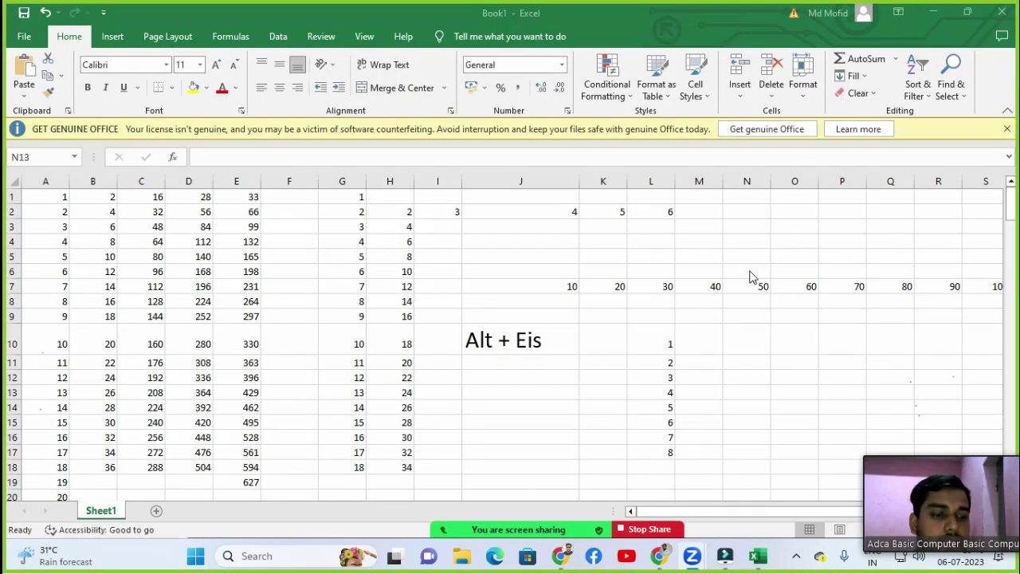
pyautogui.moveTo(390, 550)
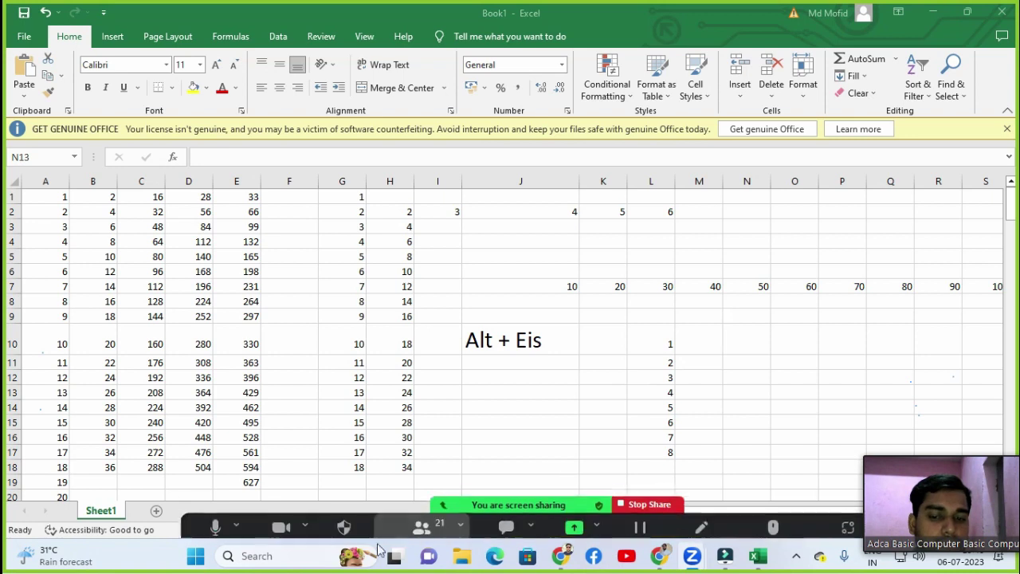
pyautogui.click(414, 532)
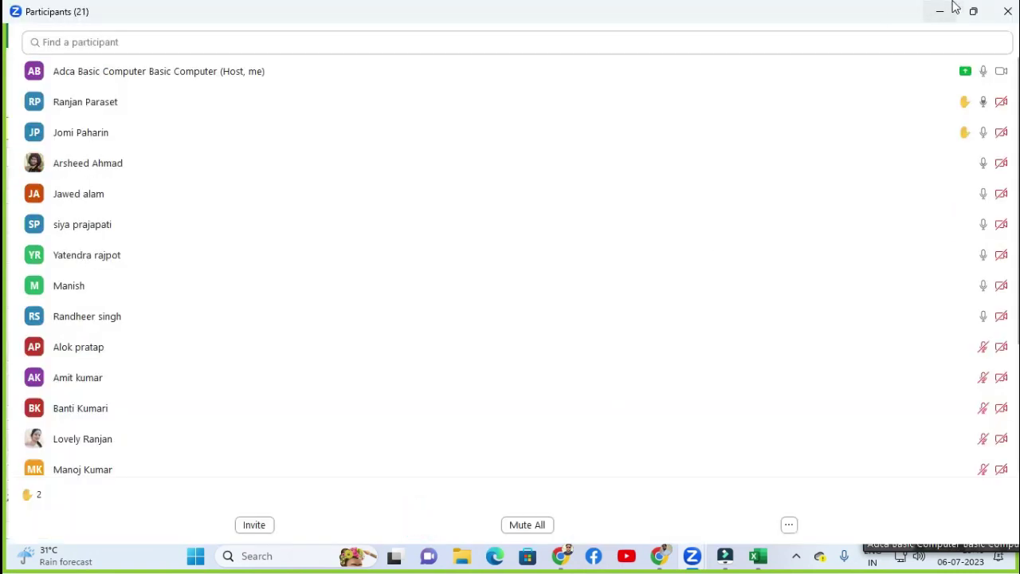
pyautogui.moveTo(971, 11)
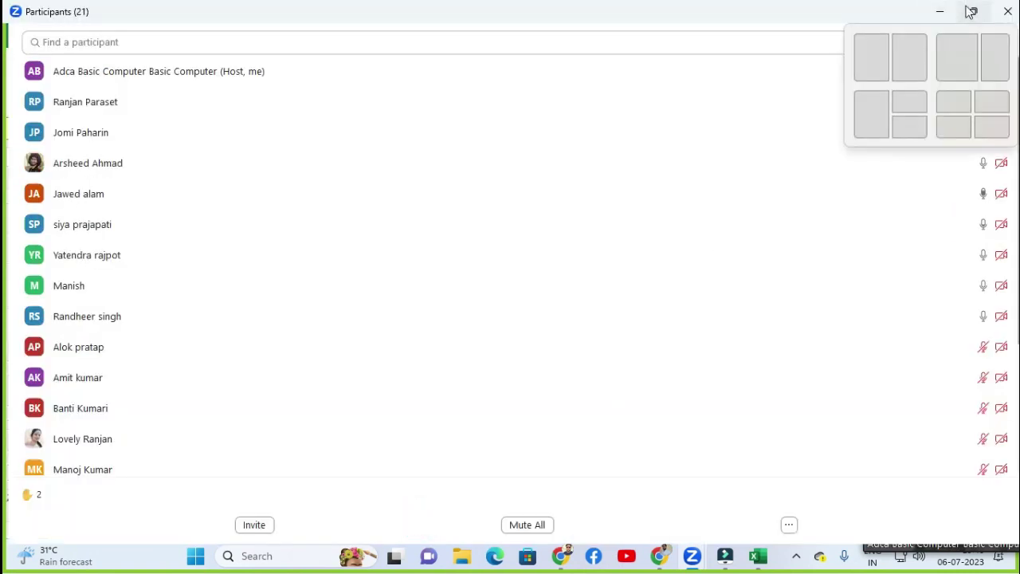
pyautogui.click(971, 11)
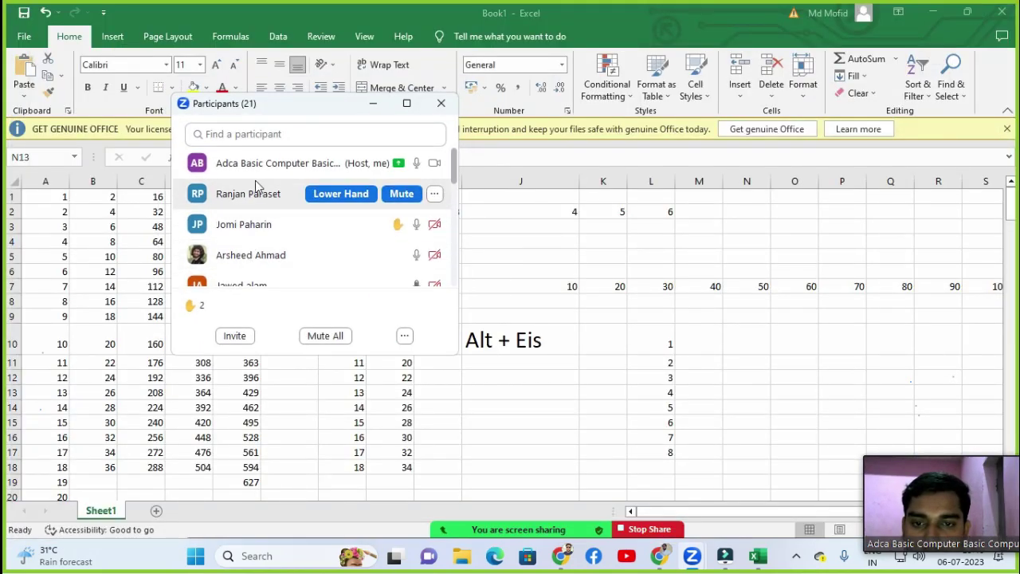
pyautogui.moveTo(269, 104); pyautogui.dragTo(240, 89)
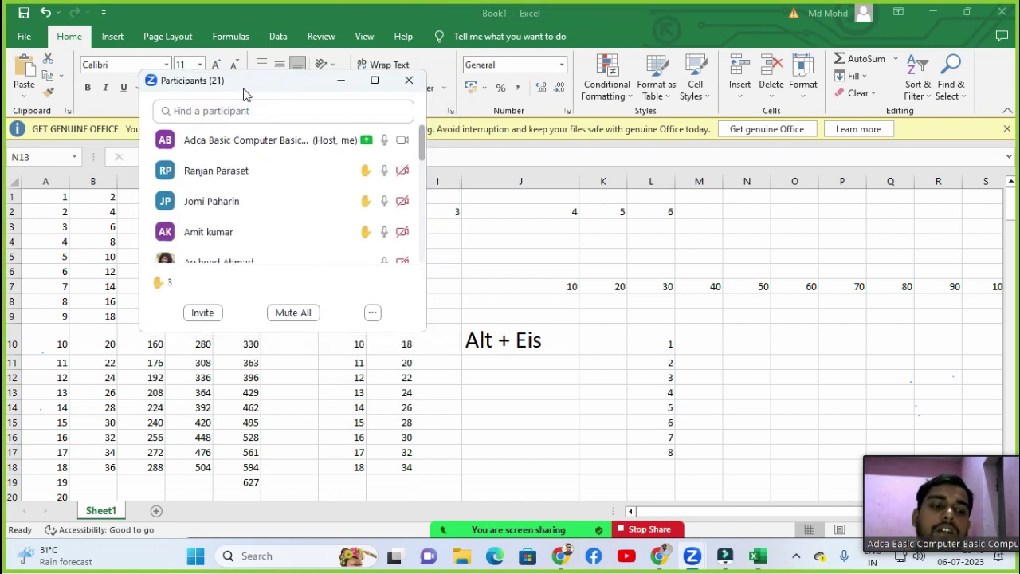
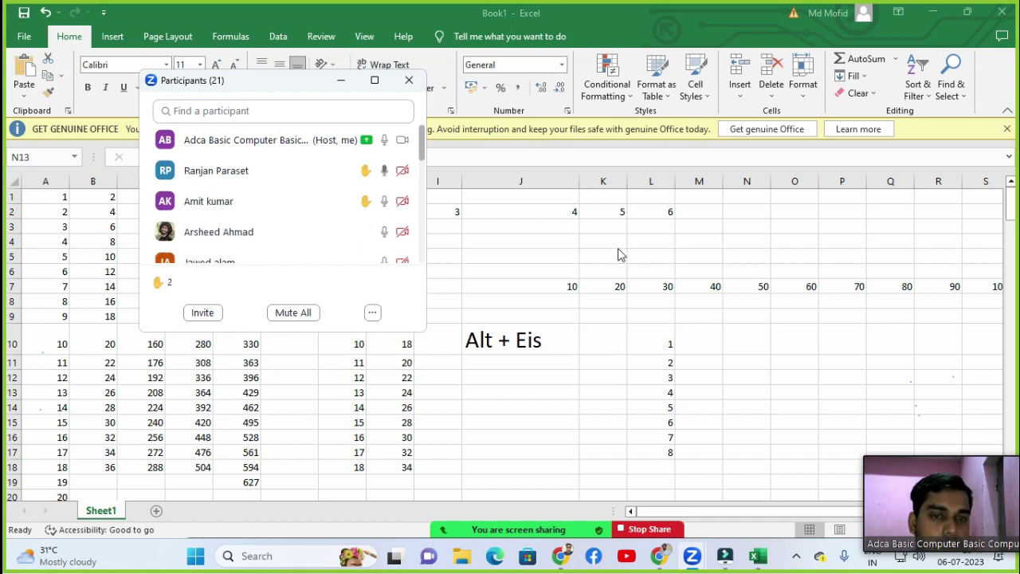
pyautogui.click(409, 80)
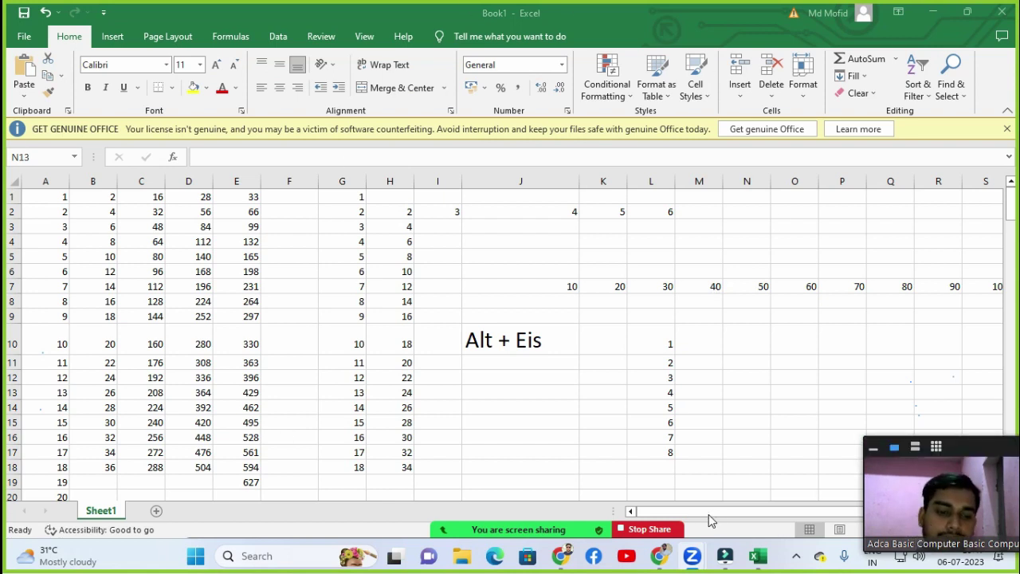
# Switch back to the Excel worksheet and enter the label "Shift" in cell N10.
pyautogui.moveTo(692, 555)
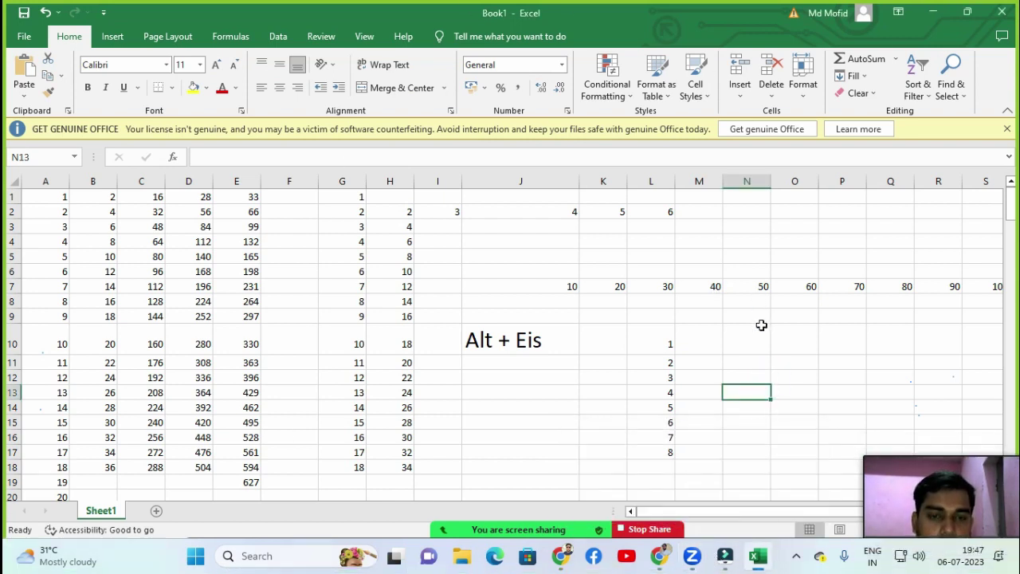
pyautogui.click(115, 40)
pyautogui.click(749, 349)
pyautogui.write('Shift')
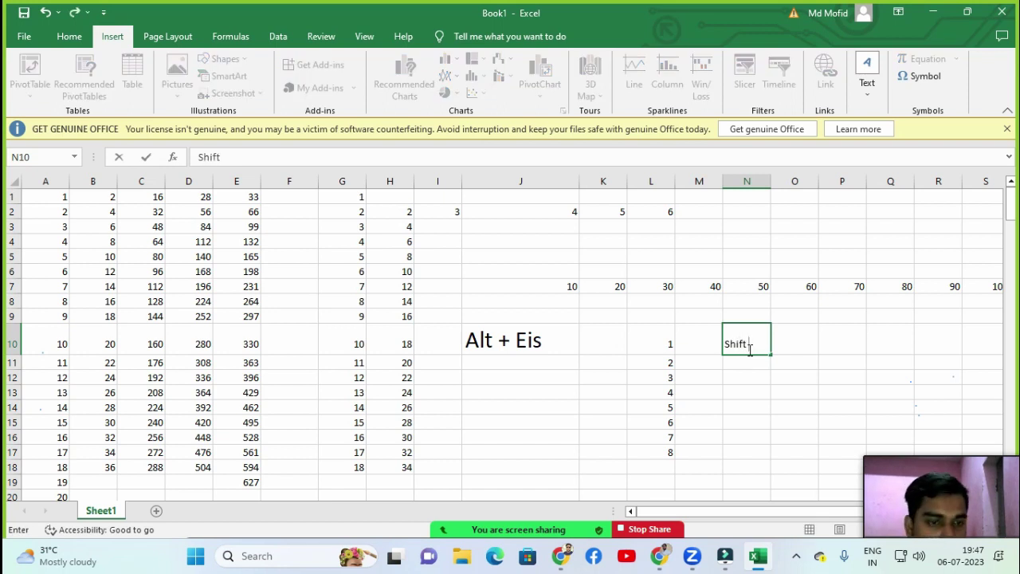
pyautogui.press('Return')
pyautogui.press('Right')
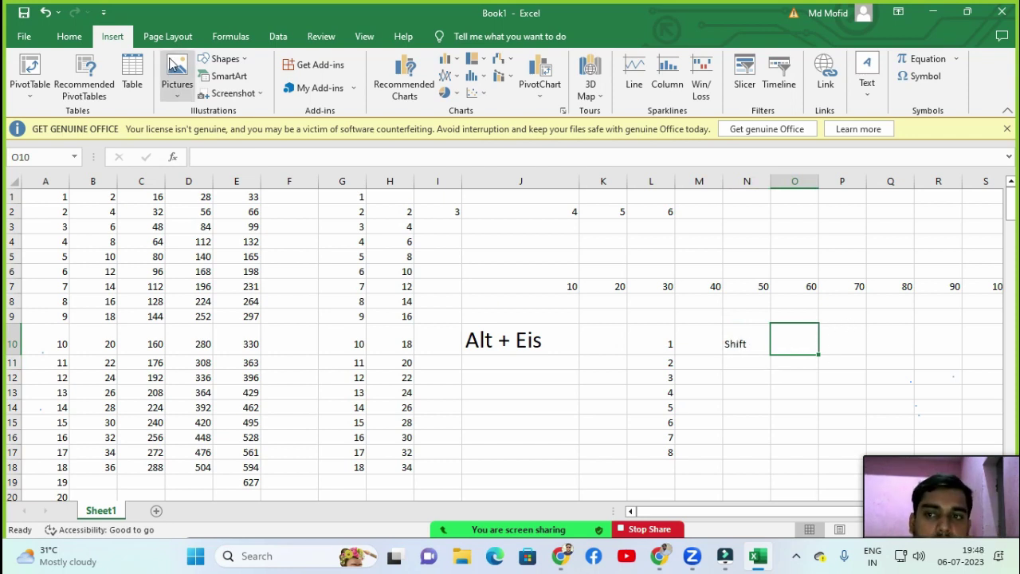
# Insert a small down arrow block shape in cell O10, next to the "Shift" label.
pyautogui.click(223, 58)
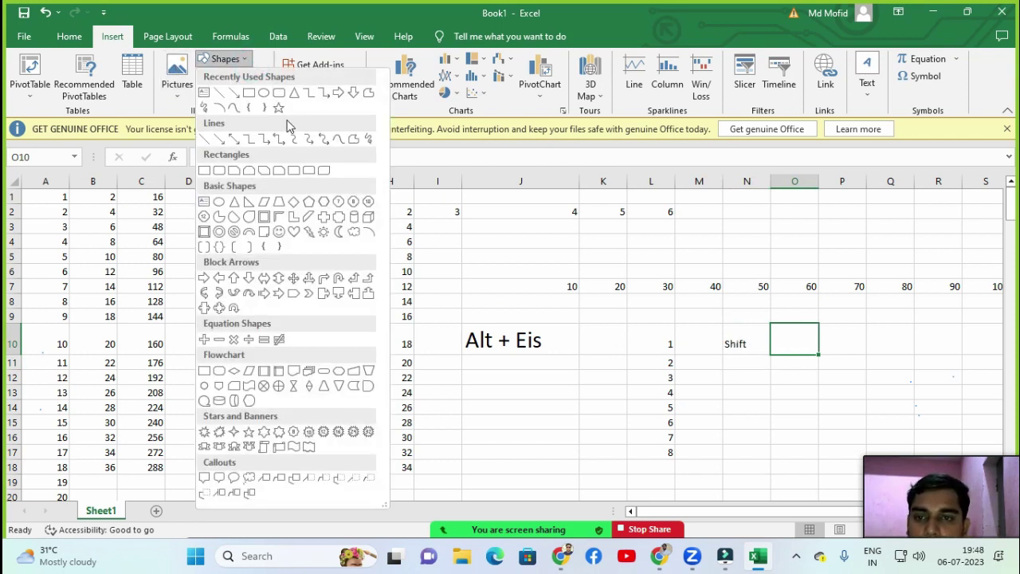
pyautogui.click(352, 93)
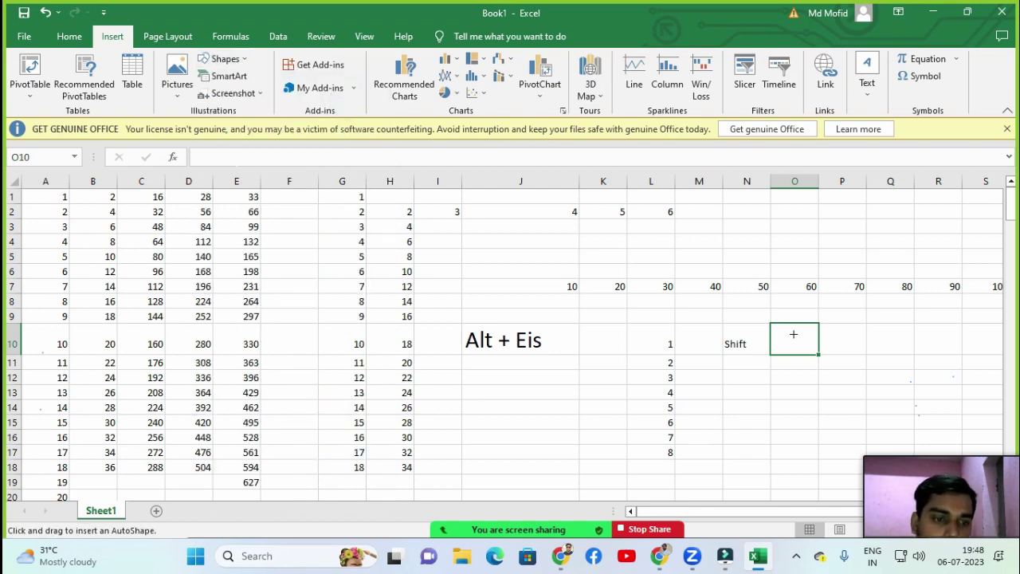
pyautogui.moveTo(794, 334); pyautogui.dragTo(817, 366)
pyautogui.click(865, 358)
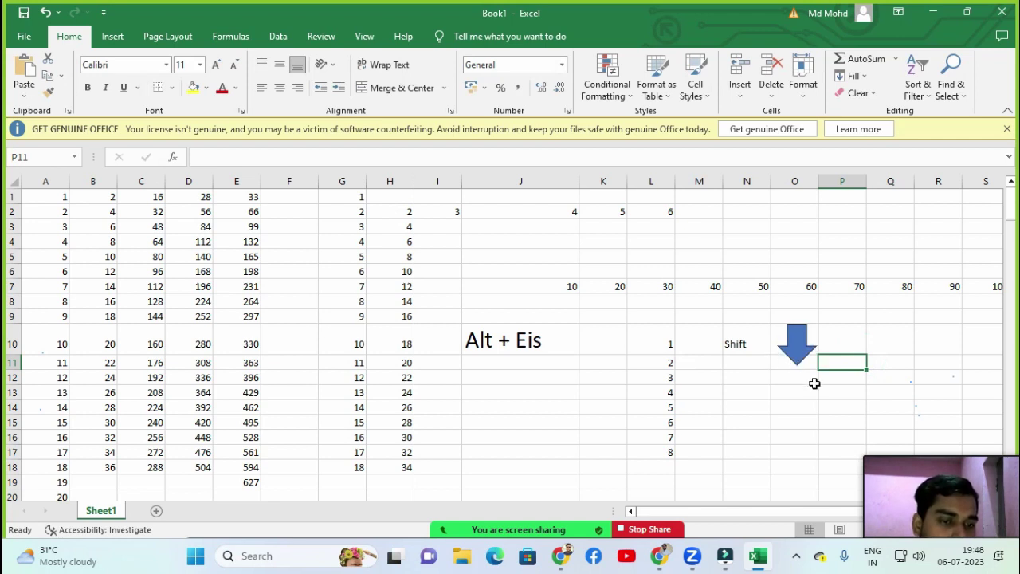
# Enter the starting values 1 in cell N12 and 2 in cell N13.
pyautogui.click(730, 381)
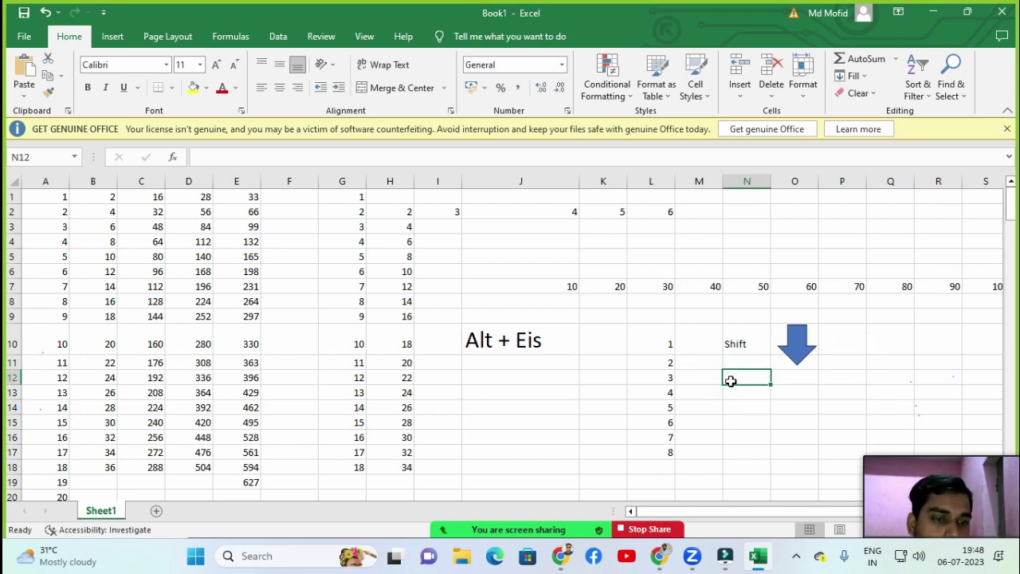
pyautogui.write('1')
pyautogui.press('Return')
pyautogui.write('2')
pyautogui.press('Return')
pyautogui.press('Up')
# Extend the selection from N12 down to N19 and fill it with a linear column series using step value 1.
pyautogui.click(731, 381)
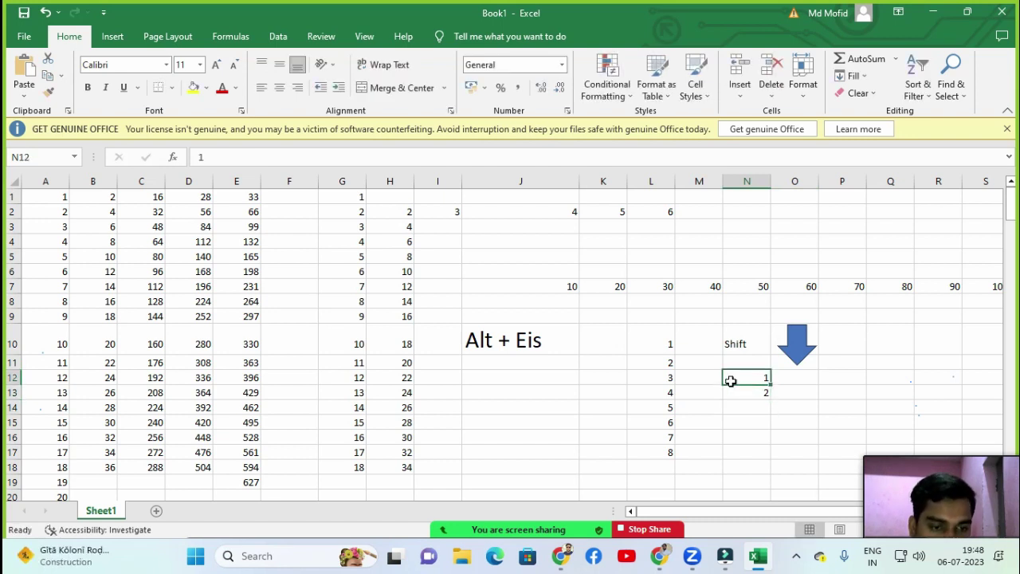
pyautogui.hotkey('shift', 'Down')
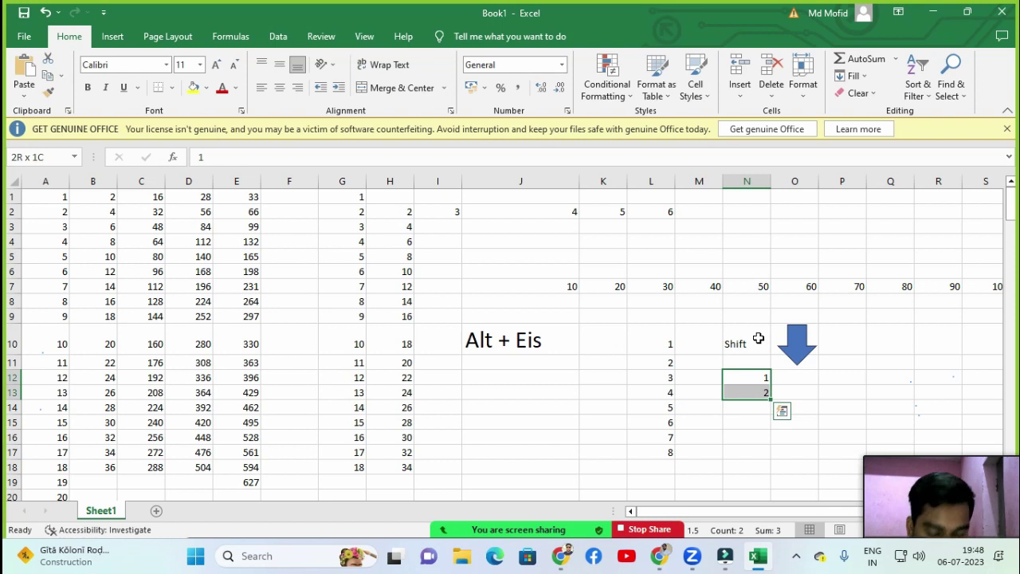
pyautogui.hotkey('shift', 'Down')
pyautogui.hotkey('shift', 'Down')
pyautogui.hotkey('shift', 'Down')
pyautogui.hotkey('shift', 'Down')
pyautogui.hotkey('shift', 'Down')
pyautogui.hotkey('shift', 'Down')
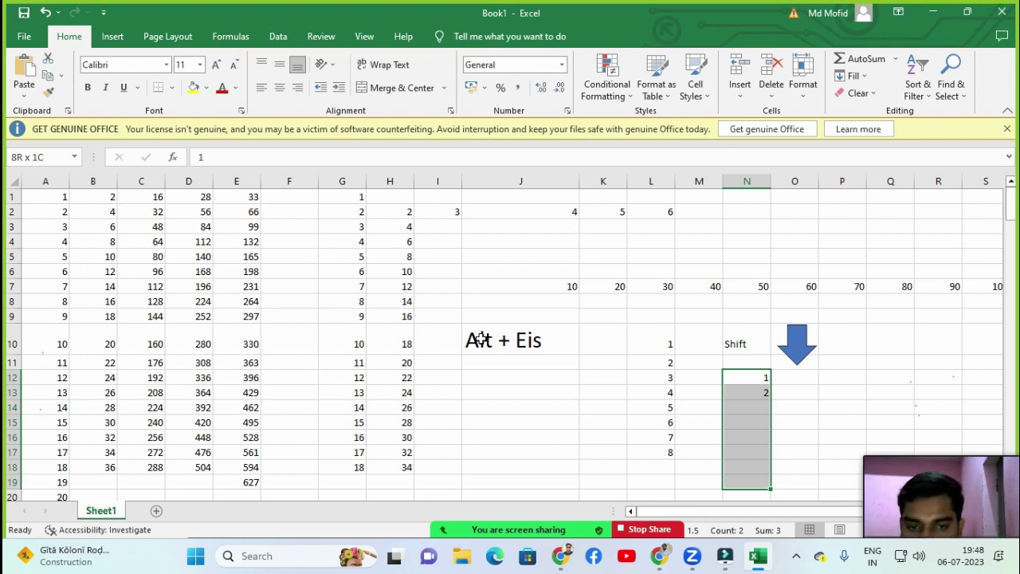
pyautogui.press('alt')
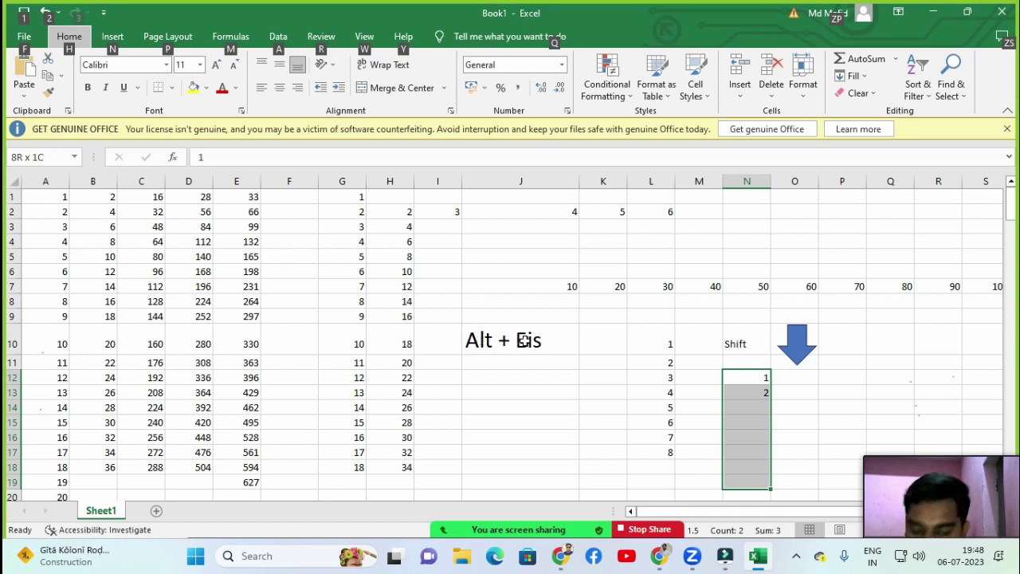
pyautogui.press('e')
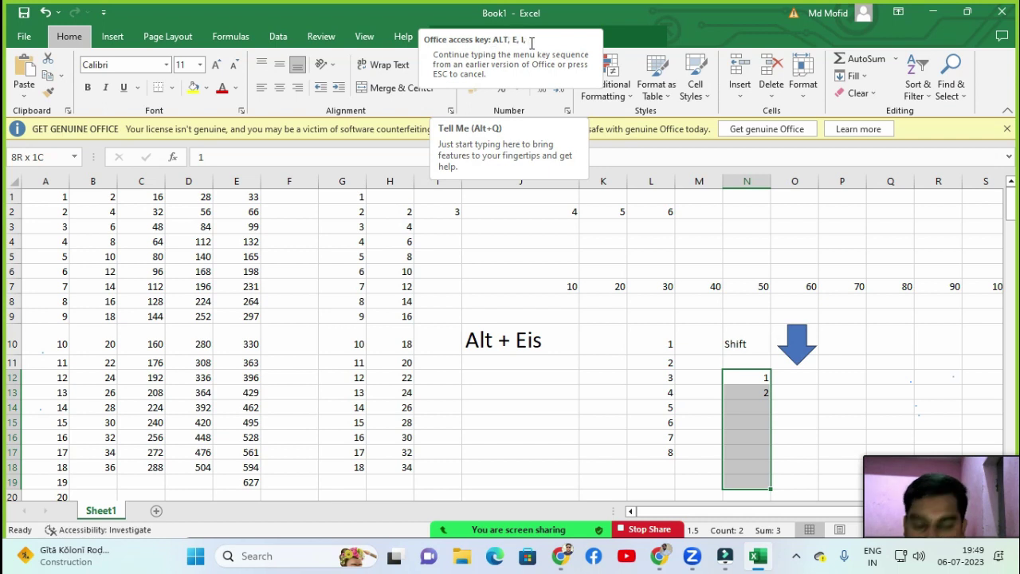
pyautogui.press('s')
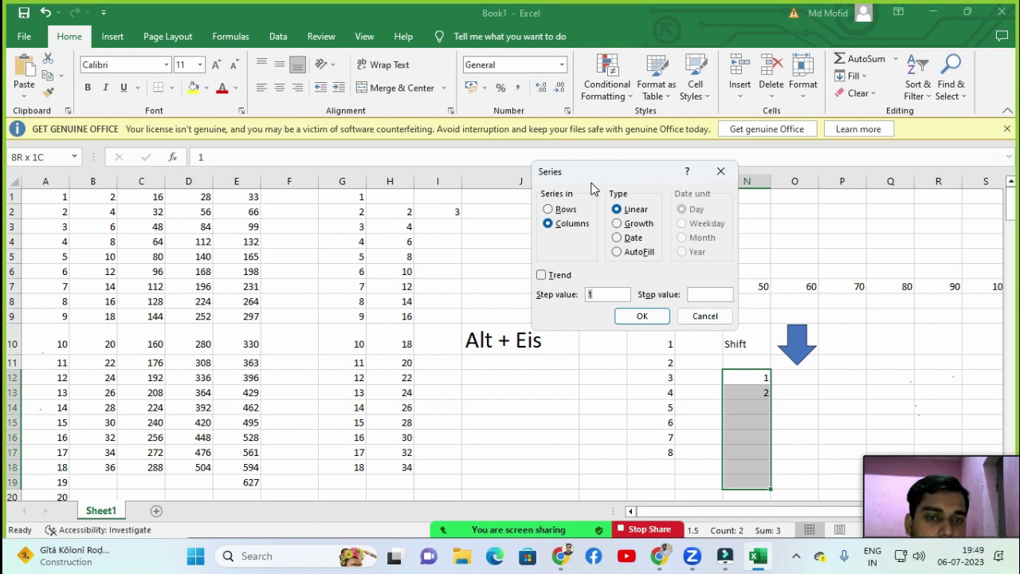
pyautogui.click(624, 318)
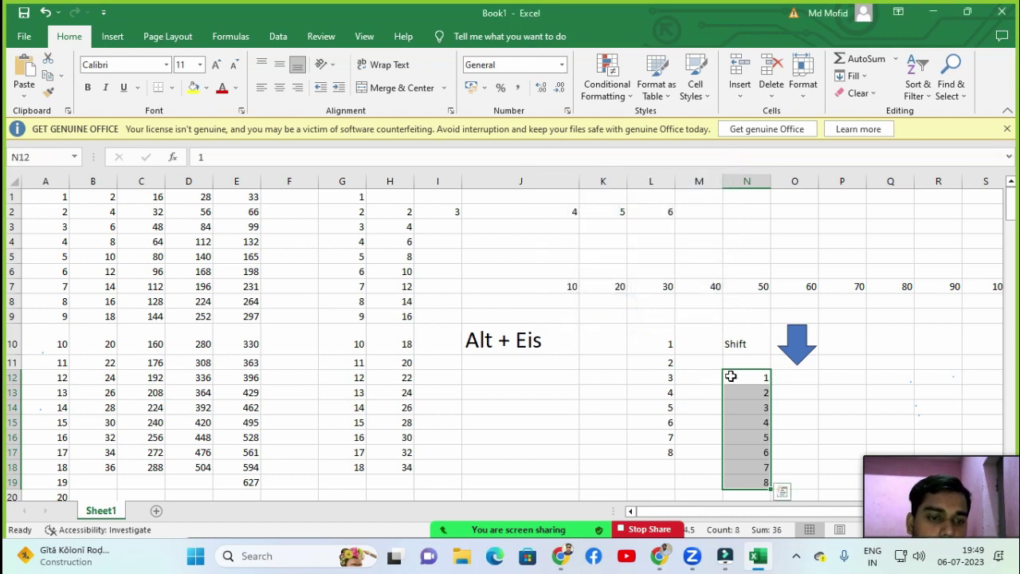
pyautogui.click(826, 458)
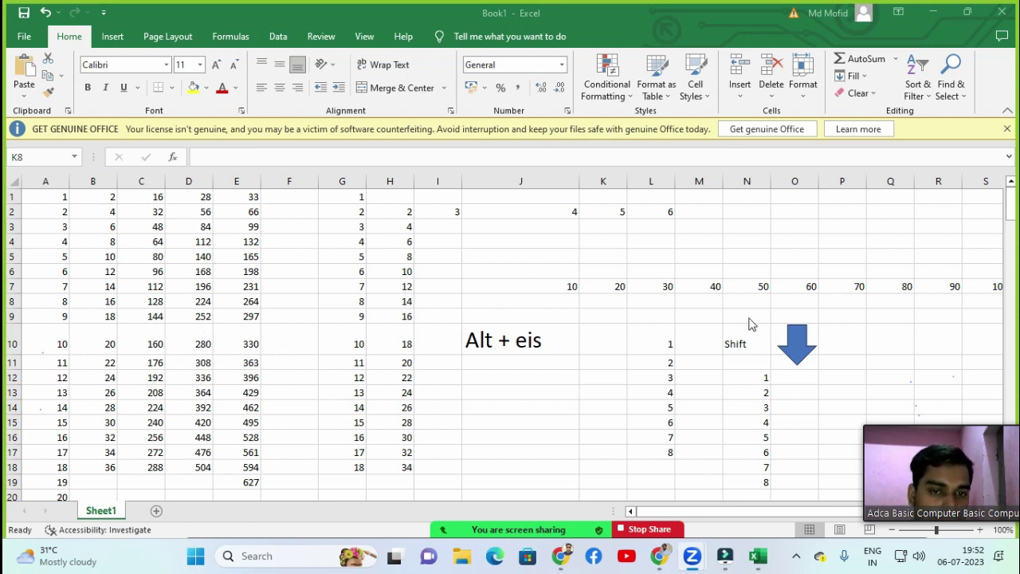
pyautogui.click(485, 223)
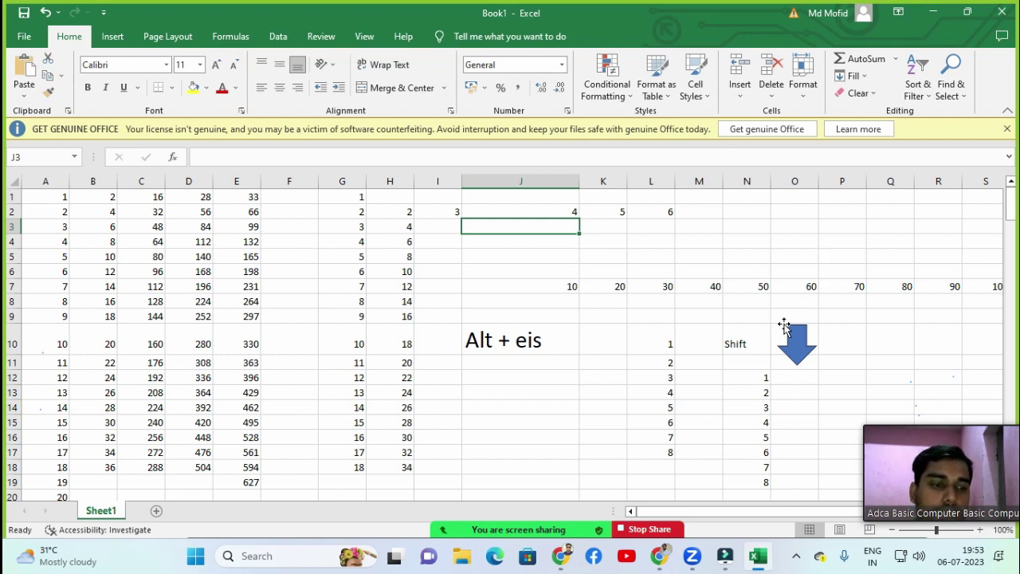
pyautogui.click(532, 290)
pyautogui.click(524, 266)
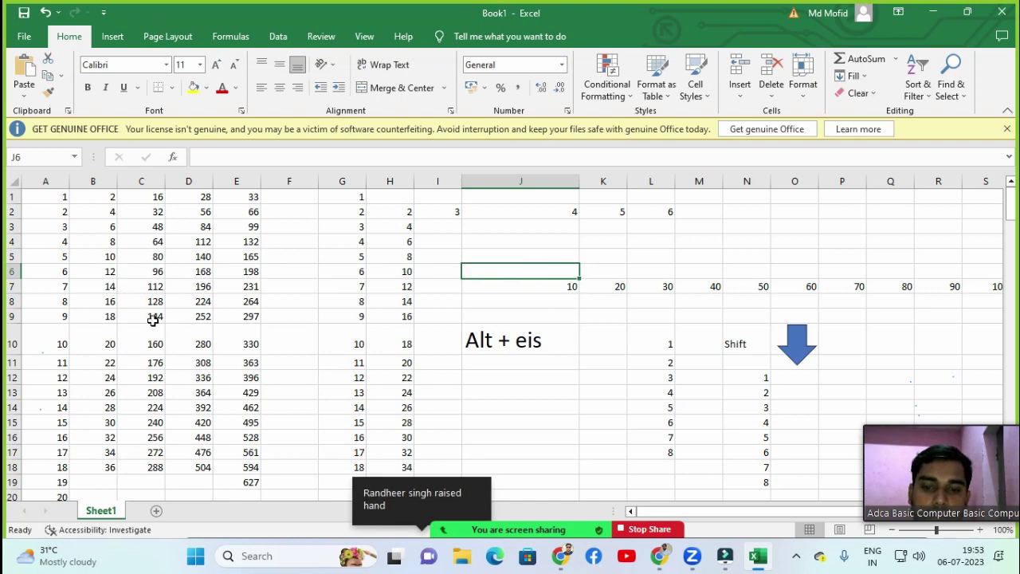
# Open the meeting's participants list, ask the participant with the raised hand to unmute, and minimize the list.
pyautogui.click(434, 520)
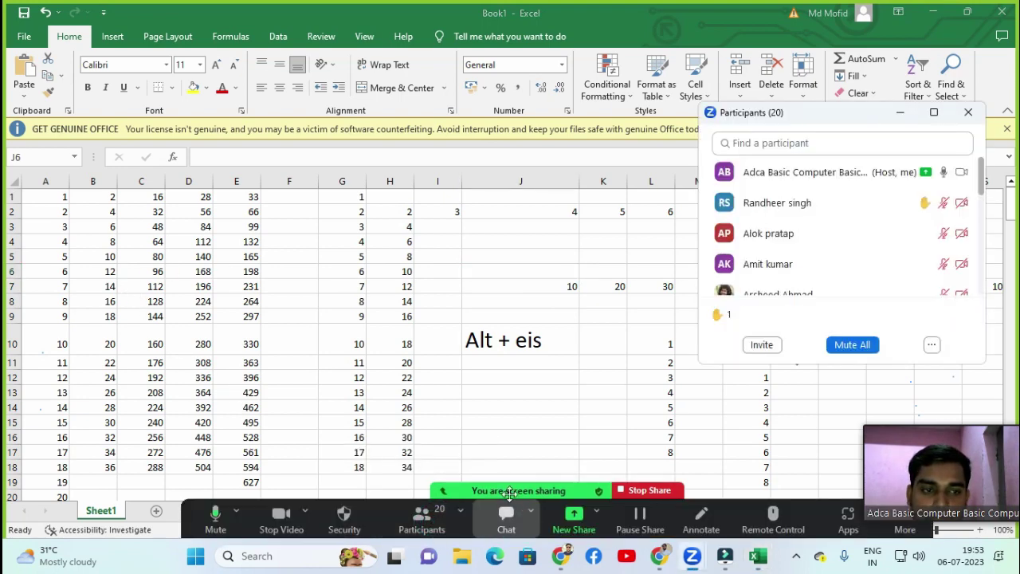
pyautogui.moveTo(874, 117); pyautogui.dragTo(432, 151)
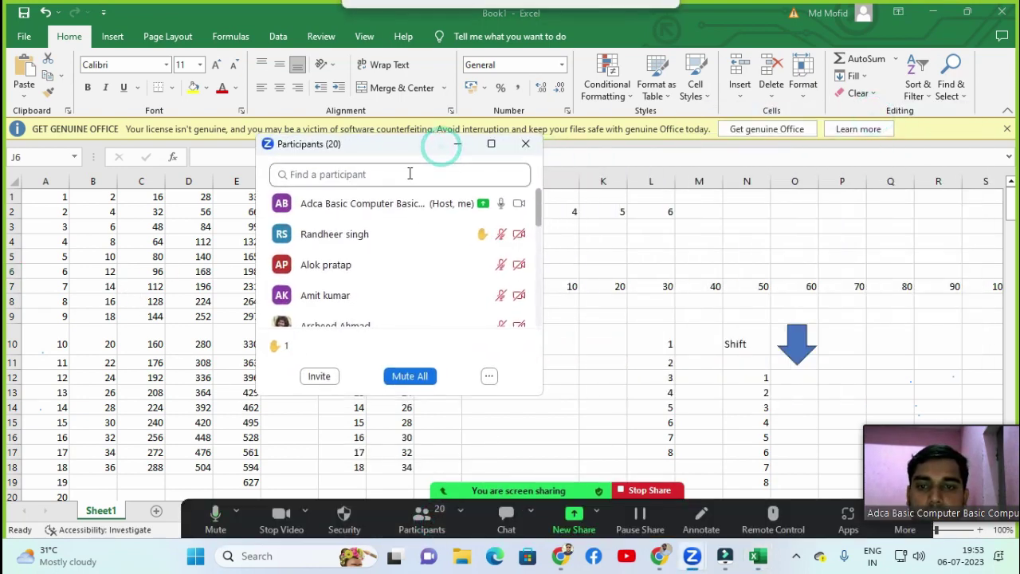
pyautogui.click(448, 236)
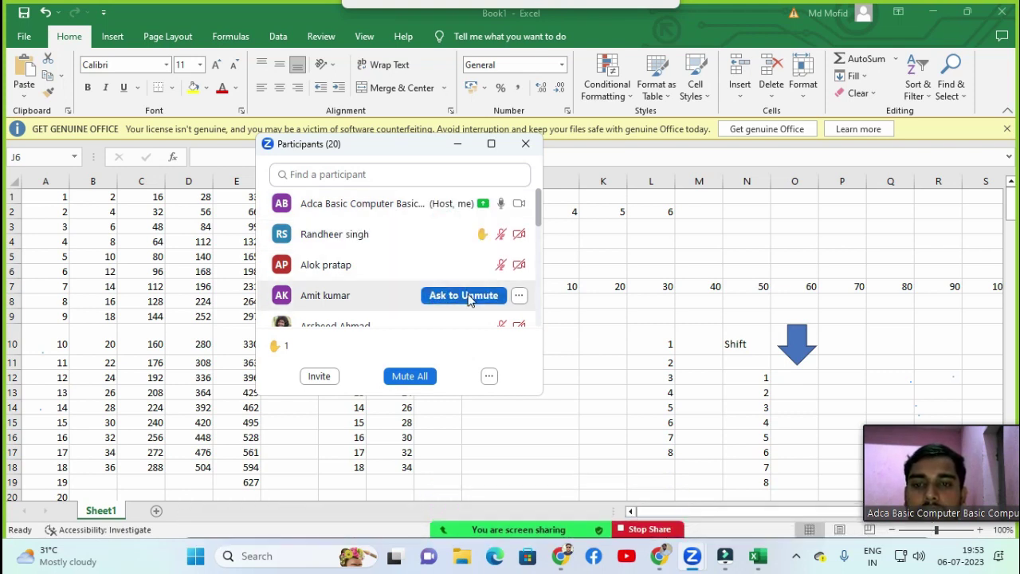
pyautogui.moveTo(464, 236)
pyautogui.moveTo(405, 153); pyautogui.dragTo(408, 100)
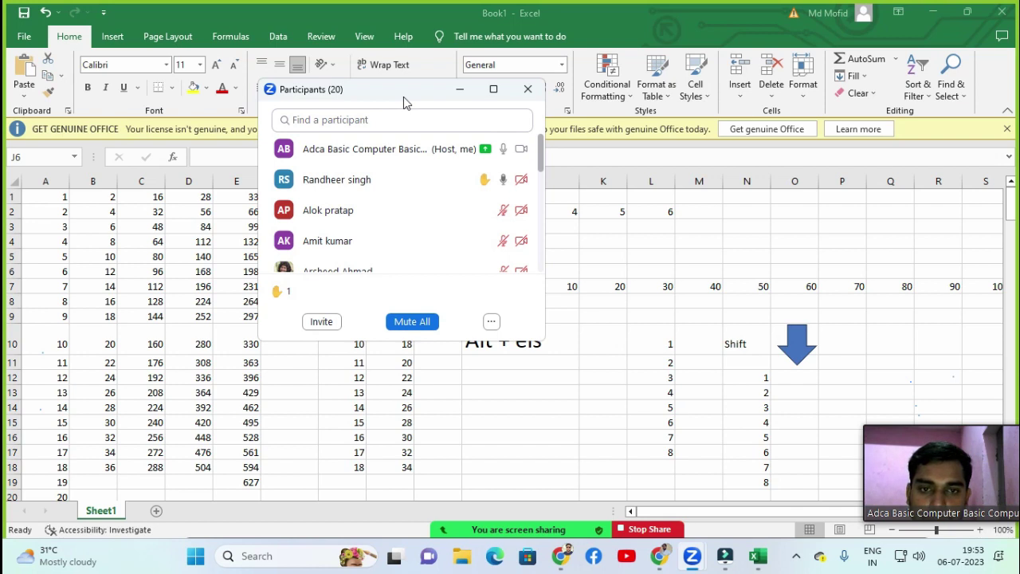
pyautogui.moveTo(403, 102); pyautogui.dragTo(720, 134)
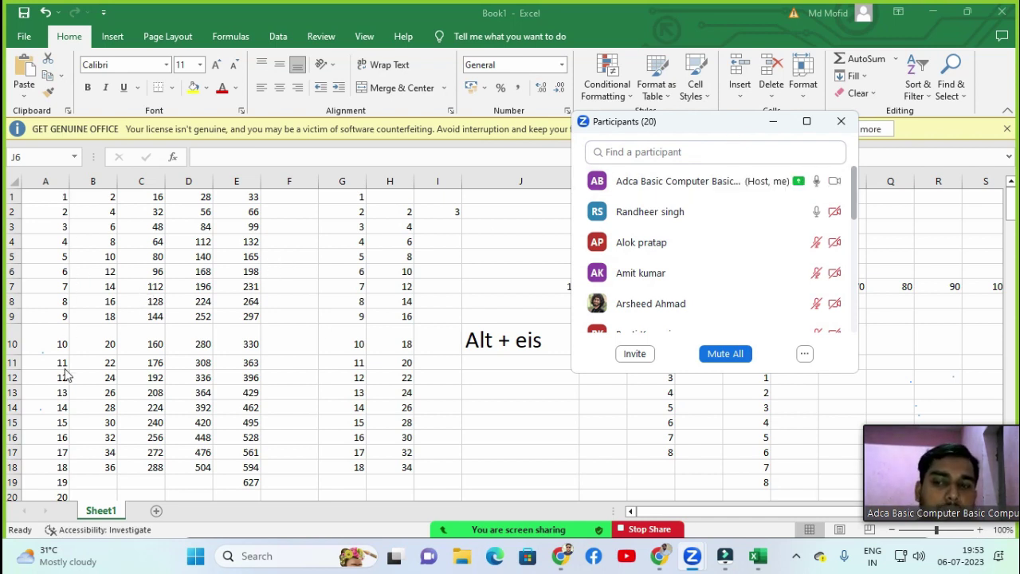
pyautogui.click(773, 122)
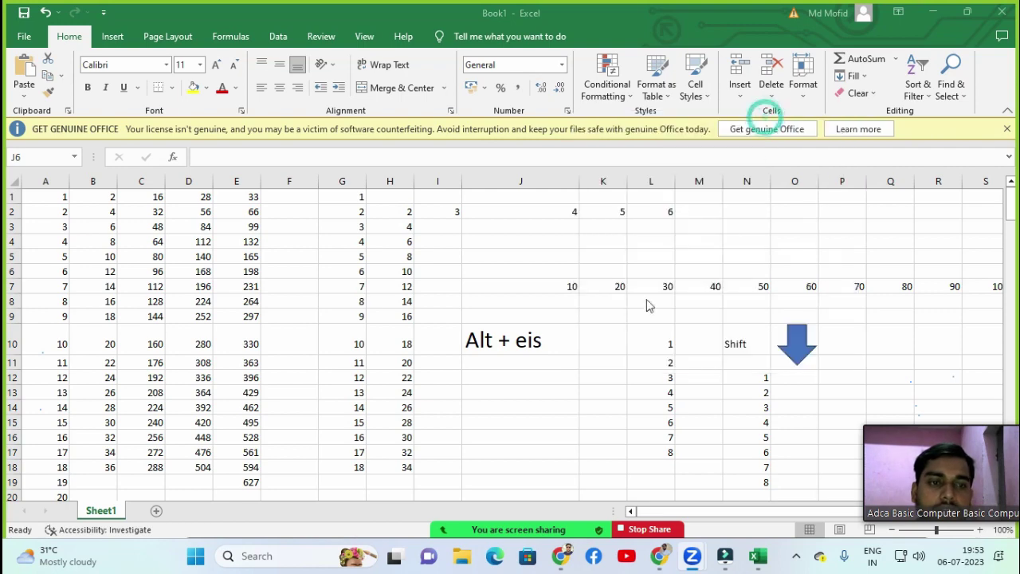
# Add a new blank worksheet to the workbook and select its cell A1.
pyautogui.click(157, 511)
pyautogui.click(78, 209)
pyautogui.click(64, 210)
pyautogui.click(46, 194)
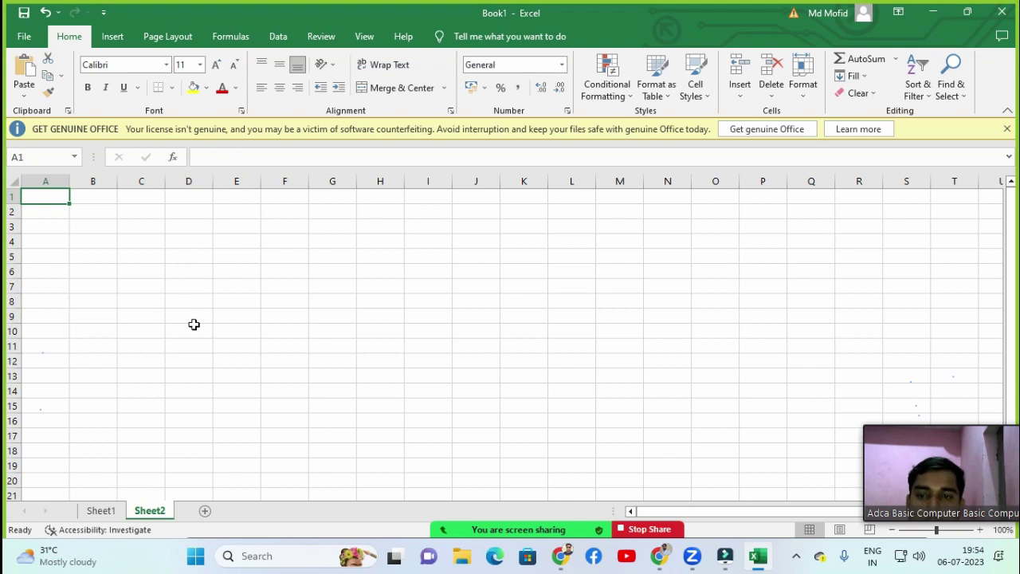
# Enter 1 in A1 and 2 in A2, and extend the number series down to cell A10.
pyautogui.click(47, 205)
pyautogui.click(46, 194)
pyautogui.write('1')
pyautogui.press('Return')
pyautogui.write('2')
pyautogui.press('Return')
pyautogui.moveTo(48, 194); pyautogui.dragTo(50, 208)
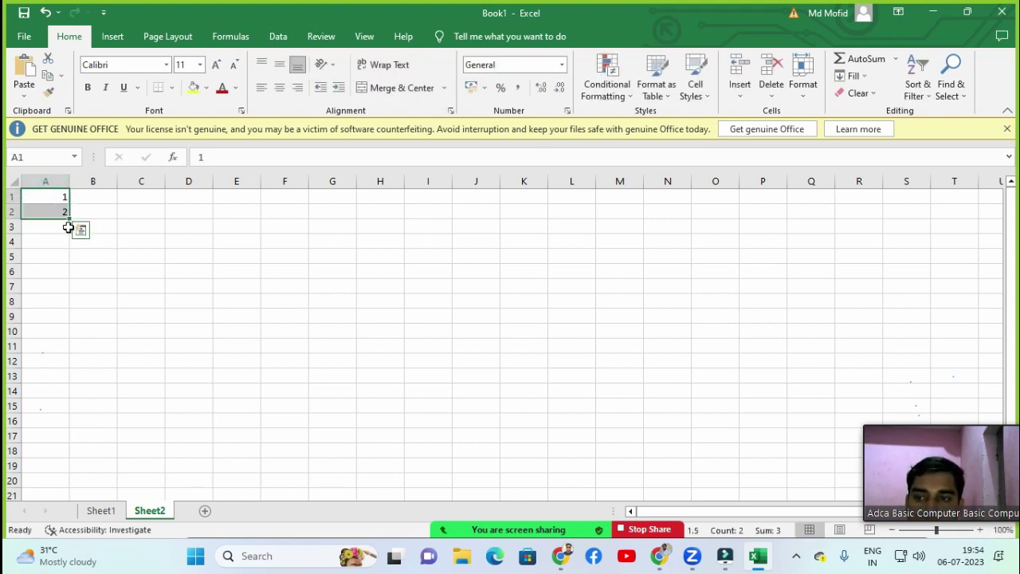
pyautogui.moveTo(68, 223); pyautogui.dragTo(67, 343)
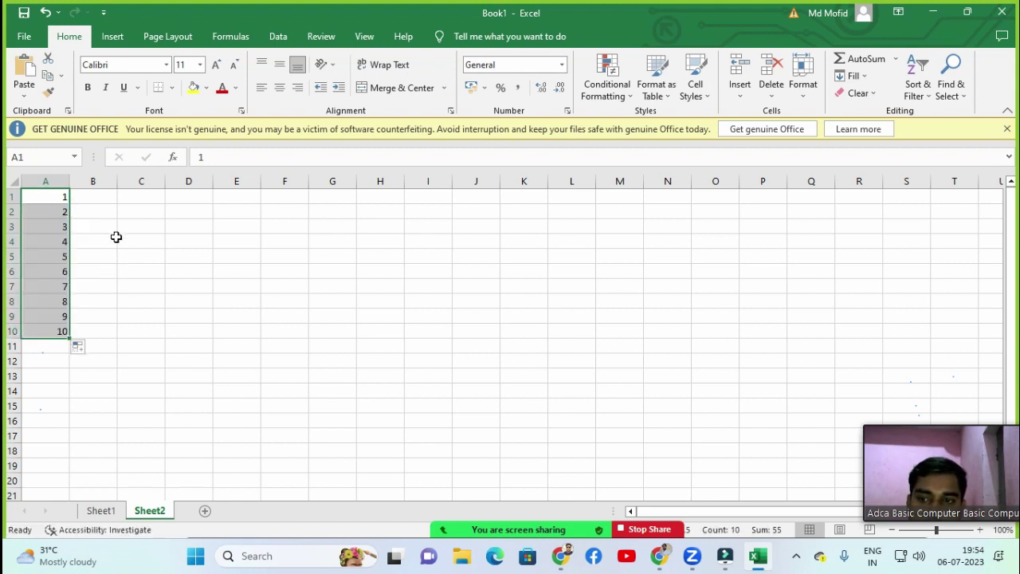
# Enter 11 in B1 and 12 in B2, and extend the number series down to cell B10.
pyautogui.click(101, 192)
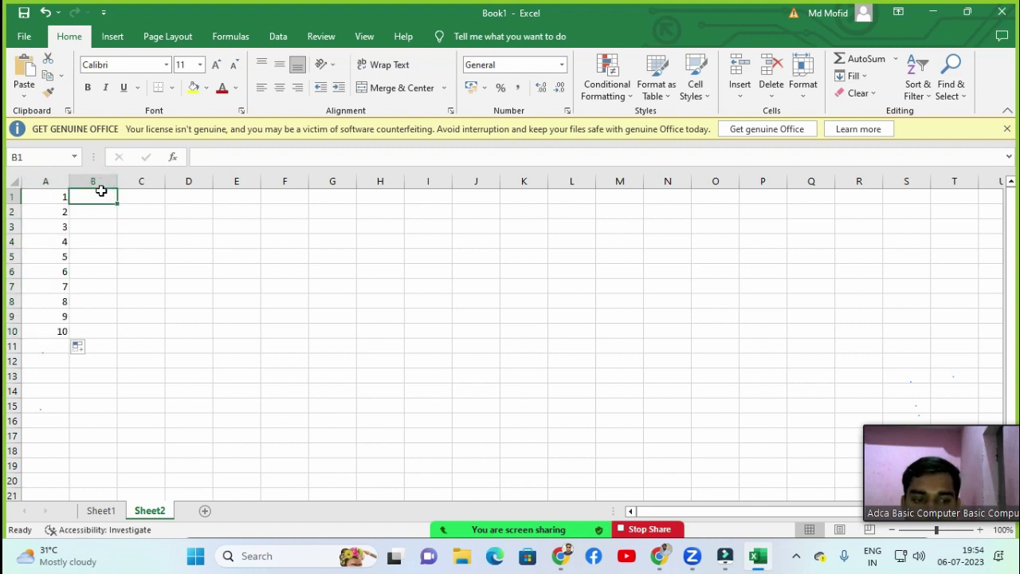
pyautogui.write('11')
pyautogui.press('Return')
pyautogui.write('12')
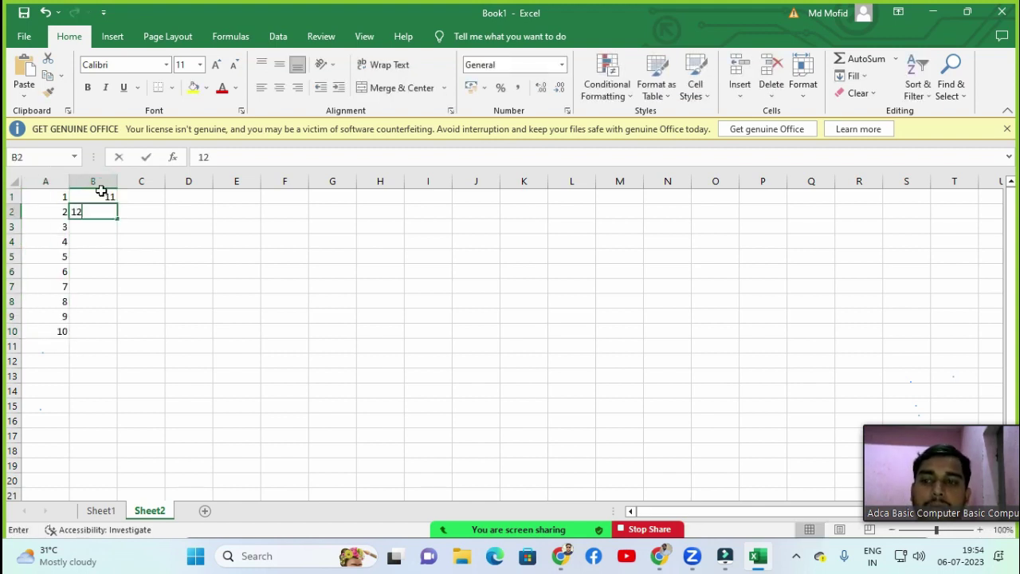
pyautogui.press('Return')
pyautogui.moveTo(100, 195); pyautogui.dragTo(116, 335)
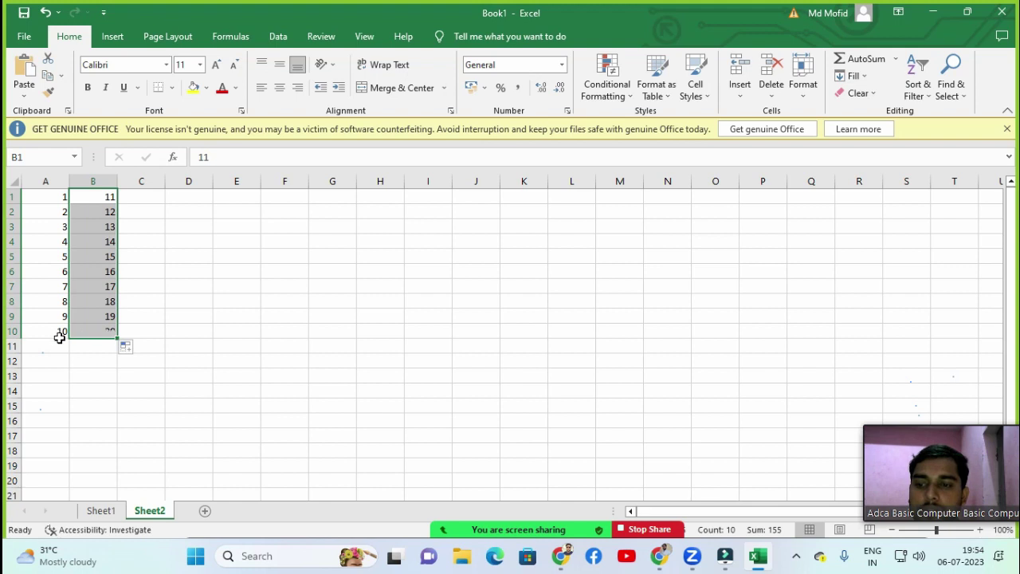
pyautogui.click(137, 199)
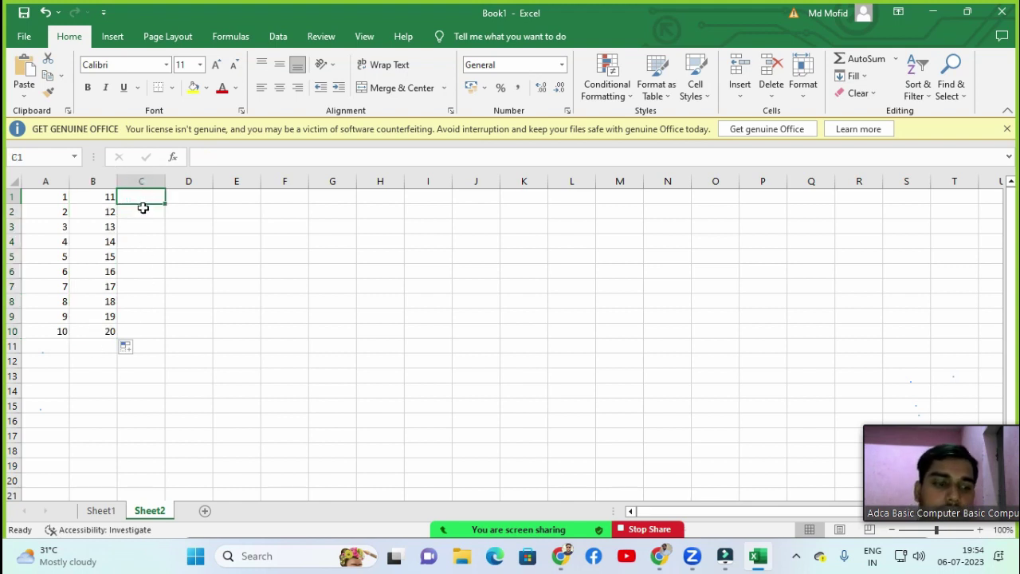
# Examine the participants list for microphone states and raised hands, and minimize it when finished.
pyautogui.click(421, 518)
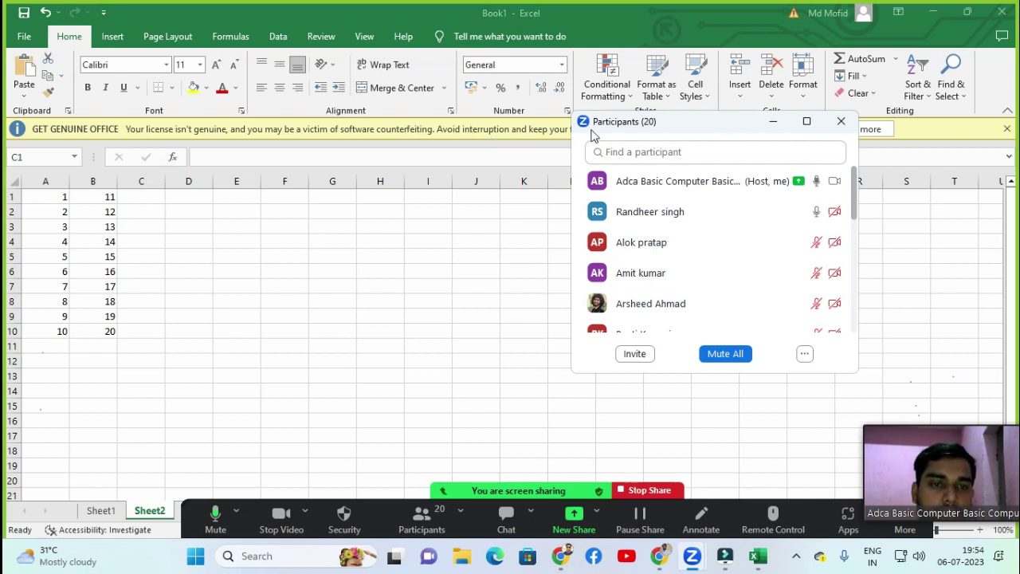
pyautogui.moveTo(652, 126); pyautogui.dragTo(263, 95)
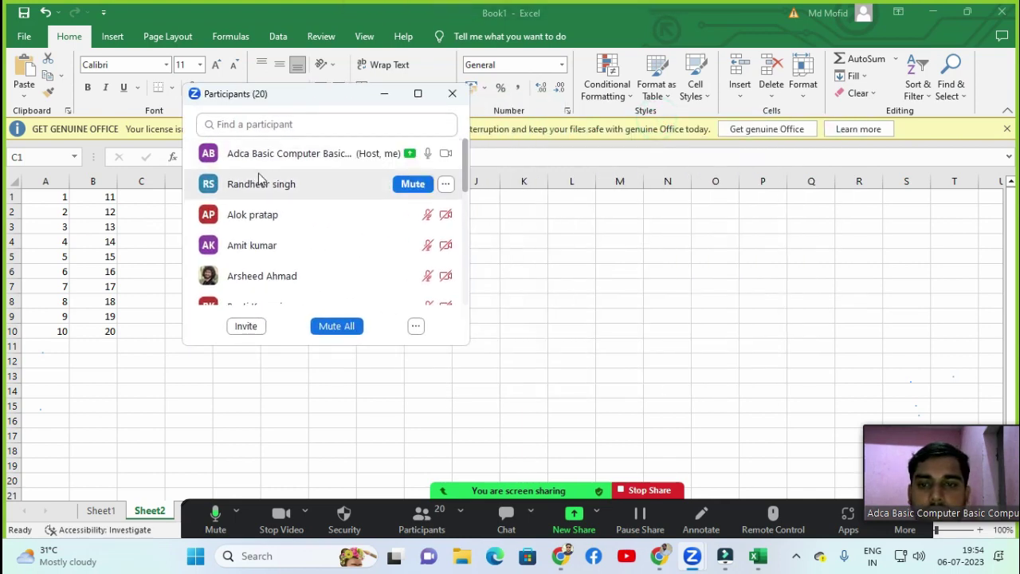
pyautogui.moveTo(331, 100); pyautogui.dragTo(257, 110)
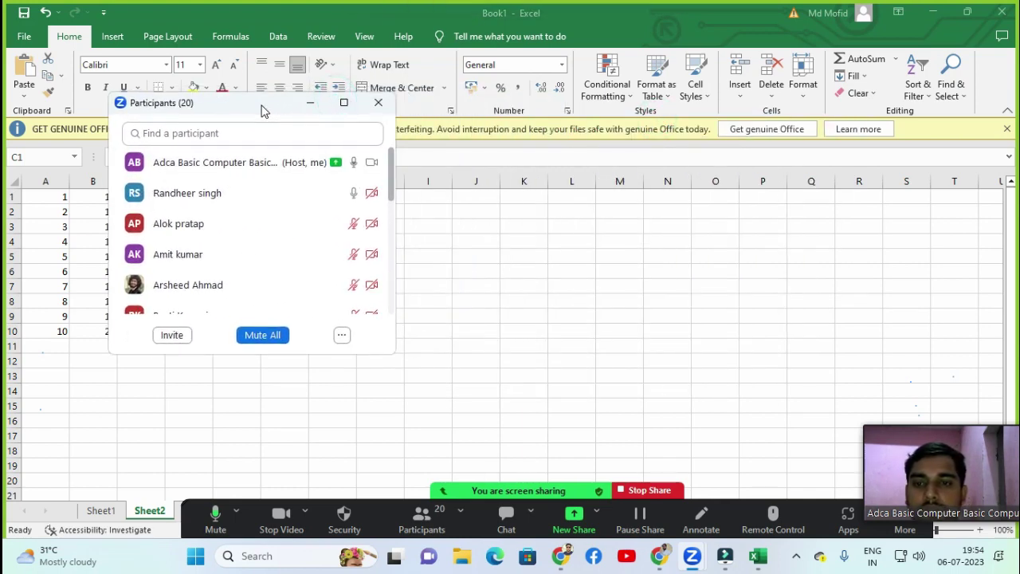
pyautogui.click(310, 103)
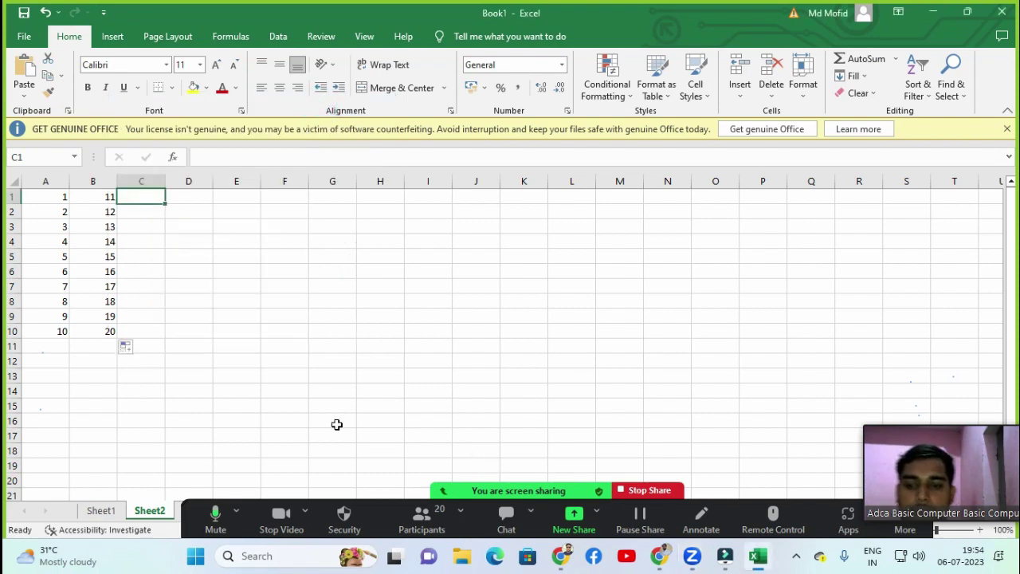
# Return to Sheet1 and clear the contents of all its cells.
pyautogui.click(117, 511)
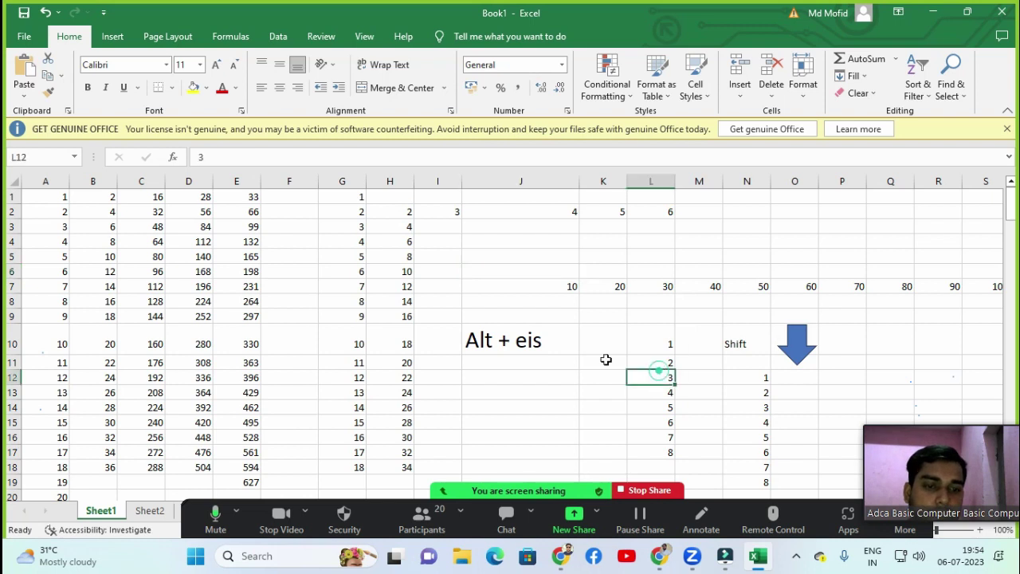
pyautogui.click(522, 363)
pyautogui.click(554, 319)
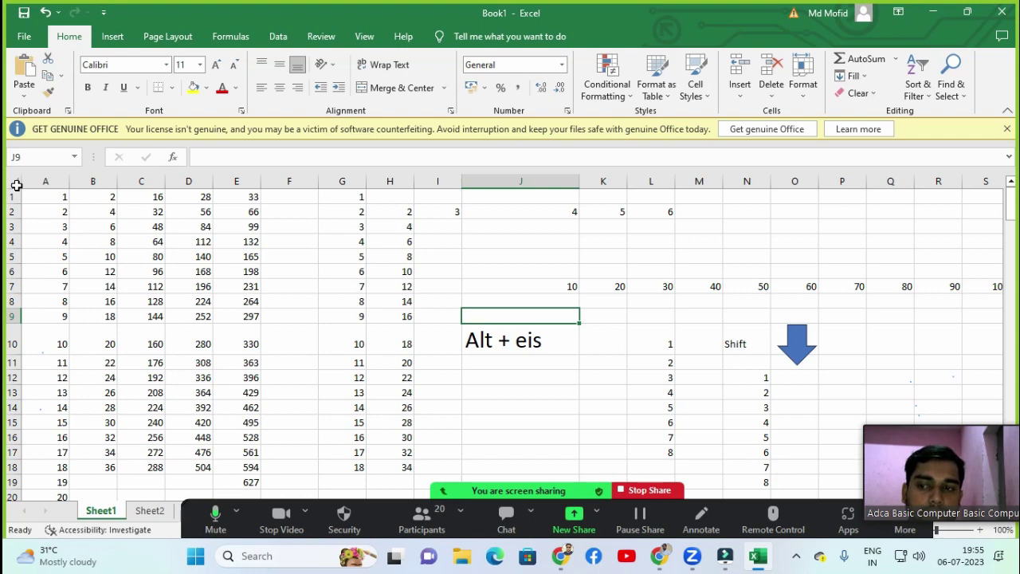
pyautogui.click(16, 185)
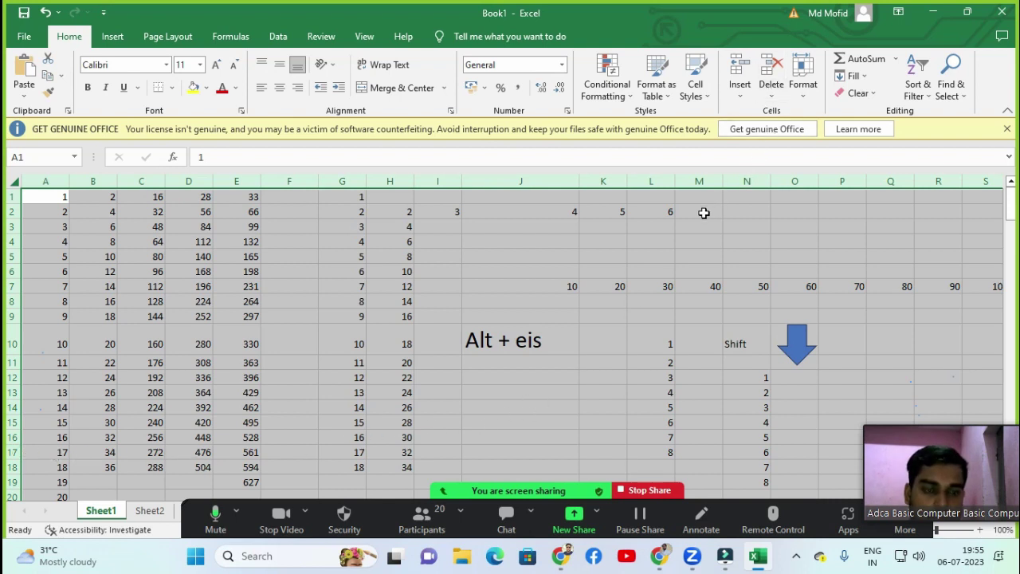
pyautogui.press('Delete')
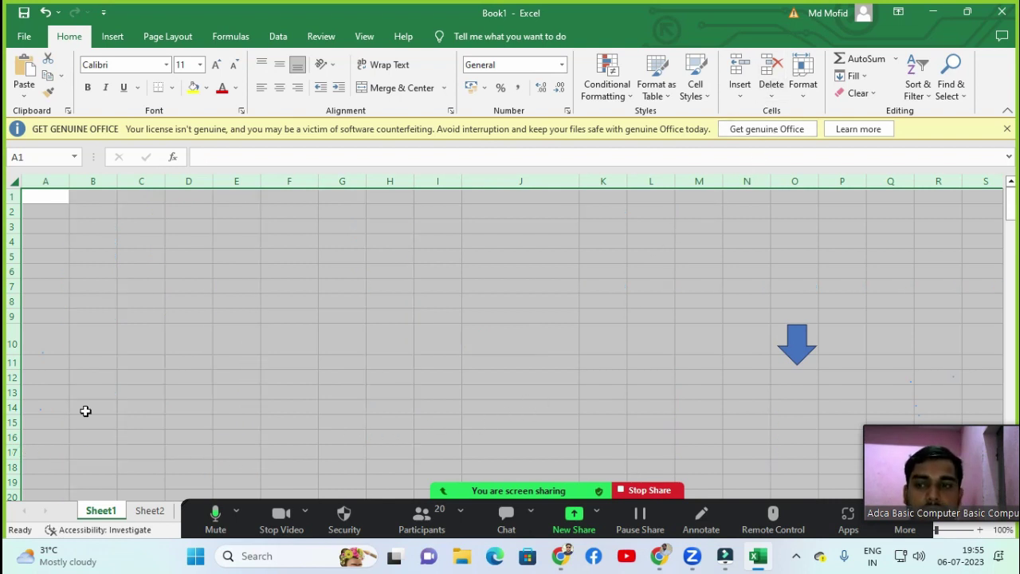
# Delete the down arrow shape from the emptied Sheet1.
pyautogui.click(52, 228)
pyautogui.click(797, 355)
pyautogui.press('Delete')
pyautogui.click(131, 234)
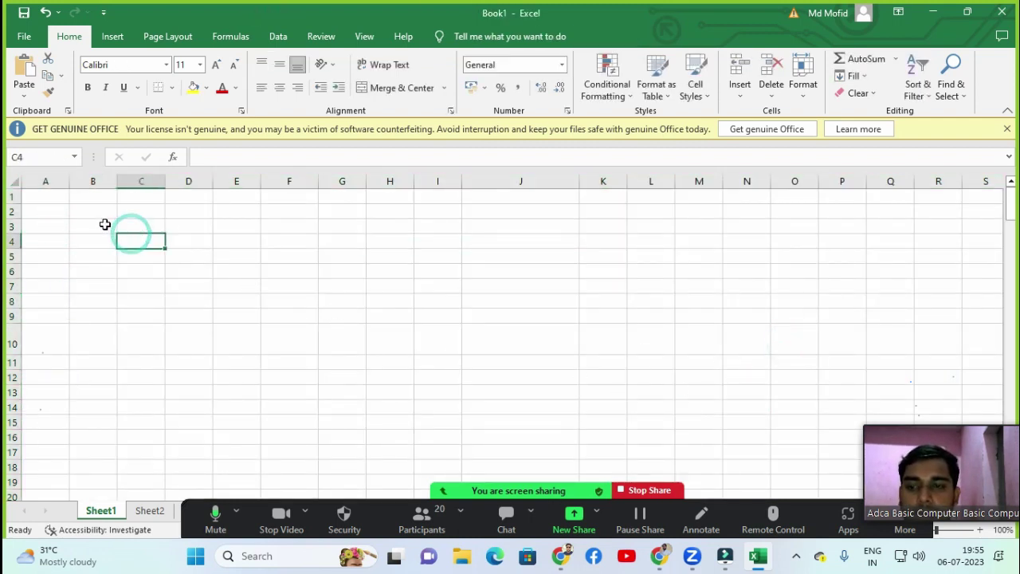
# Move the meeting's floating video thumbnail upward to uncover the worksheet's zoom controls.
pyautogui.click(51, 193)
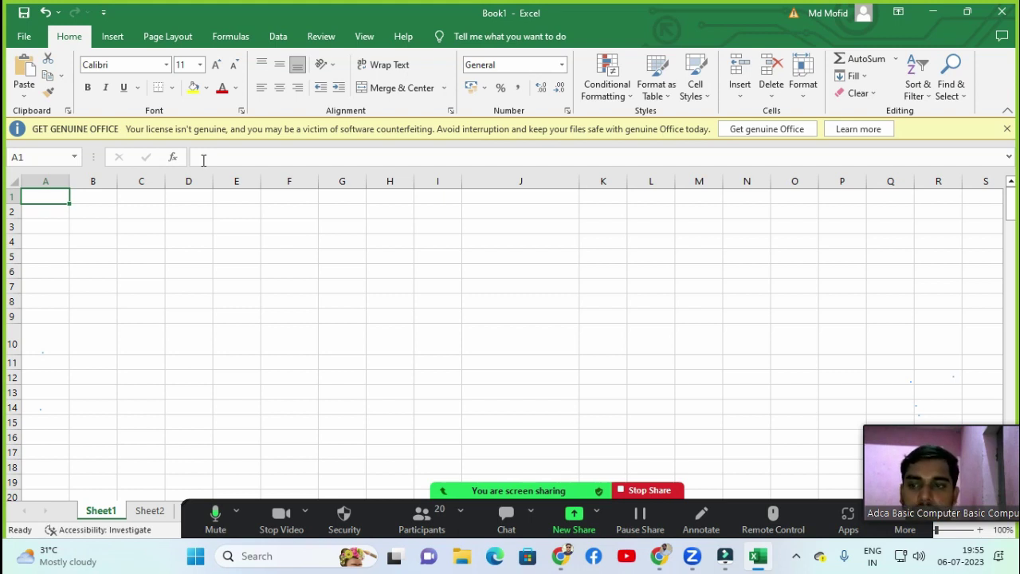
pyautogui.click(89, 210)
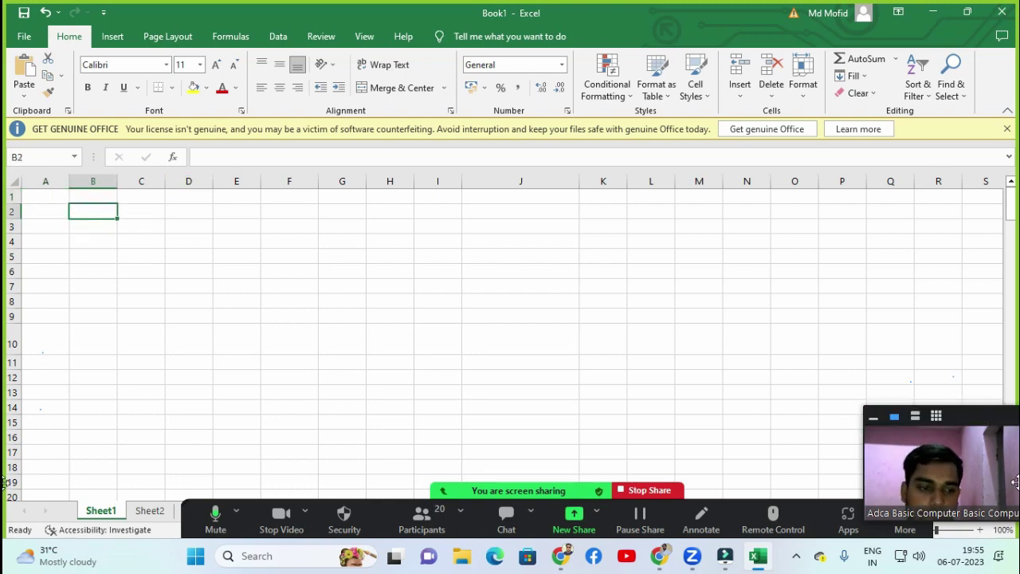
pyautogui.moveTo(979, 423); pyautogui.dragTo(966, 348)
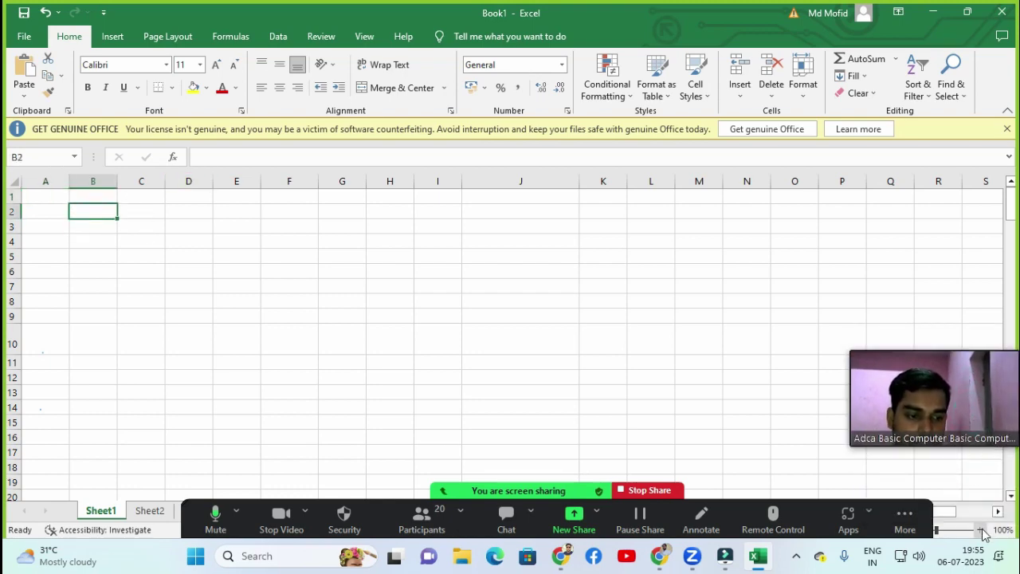
# Enlarge the worksheet view to 160% and move the meeting's floating video thumbnail back down, away from the cells.
pyautogui.click(981, 530)
pyautogui.click(981, 530)
pyautogui.click(981, 530)
pyautogui.click(981, 530)
pyautogui.click(981, 530)
pyautogui.click(981, 530)
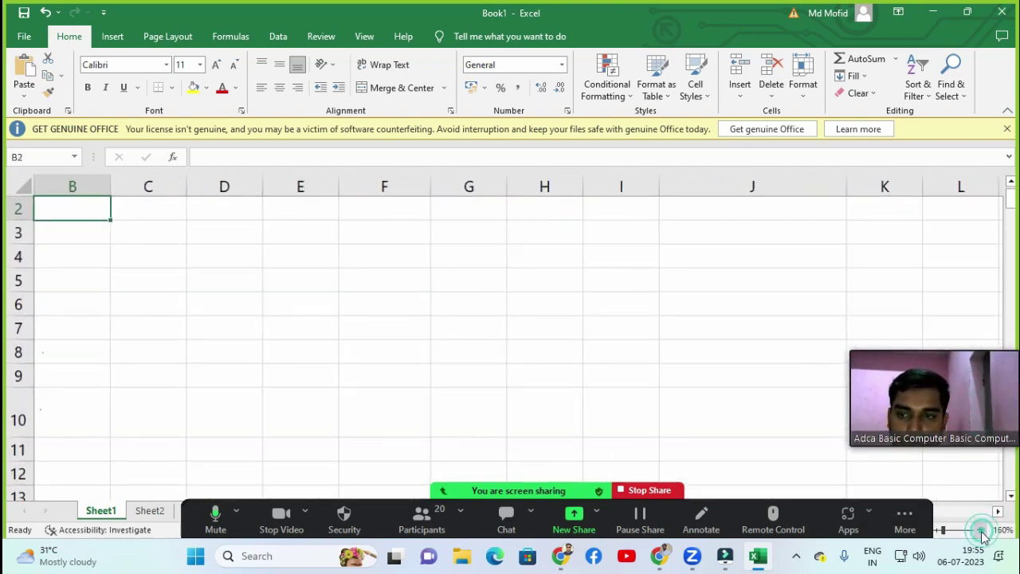
pyautogui.click(91, 312)
pyautogui.moveTo(952, 343); pyautogui.dragTo(977, 444)
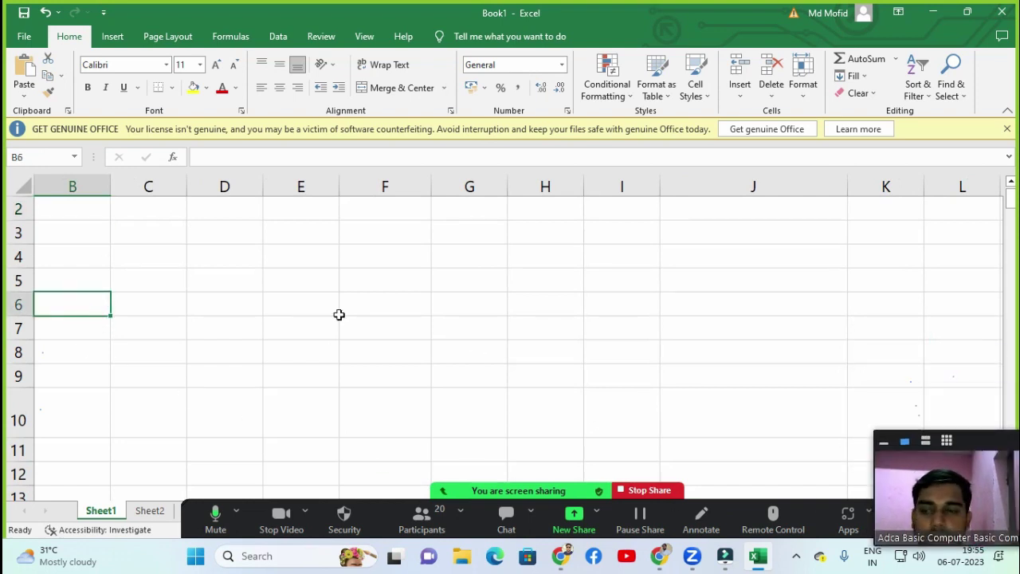
# Enter 65 in cell B3 and 56 in cell C3.
pyautogui.click(84, 231)
pyautogui.click(84, 212)
pyautogui.press('Left')
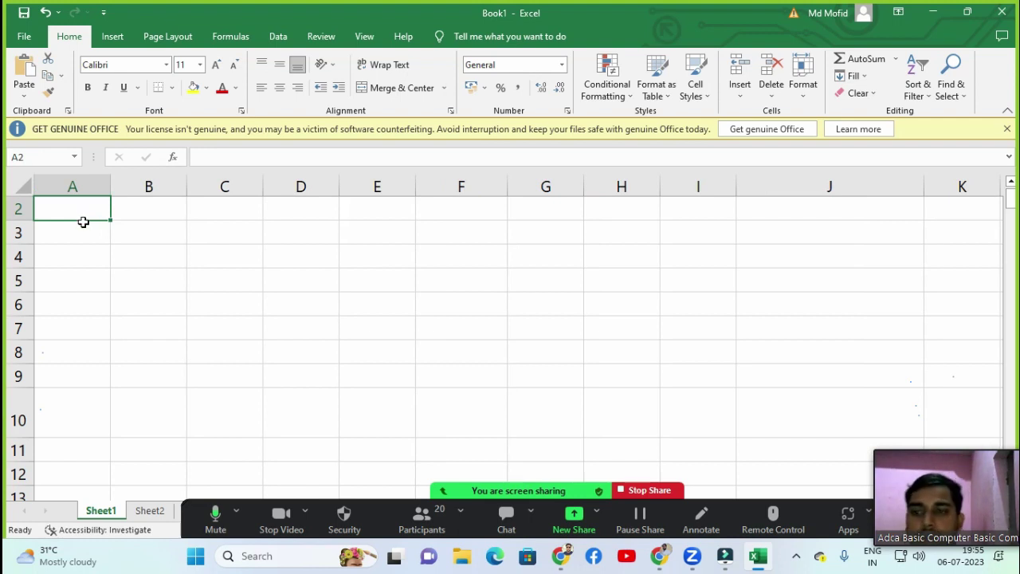
pyautogui.press('Down')
pyautogui.press('Right')
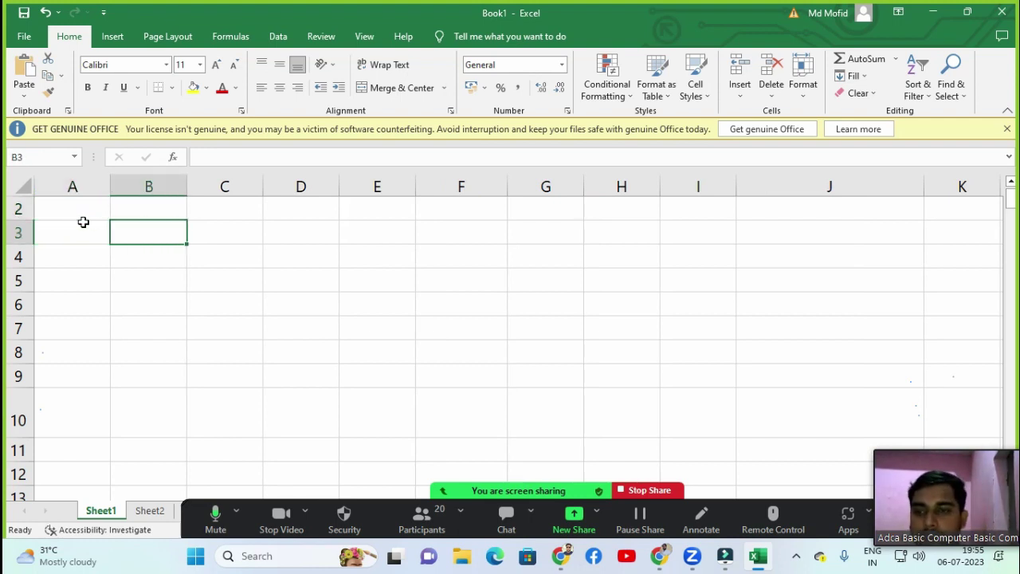
pyautogui.write('65')
pyautogui.press('Right')
pyautogui.write('5')
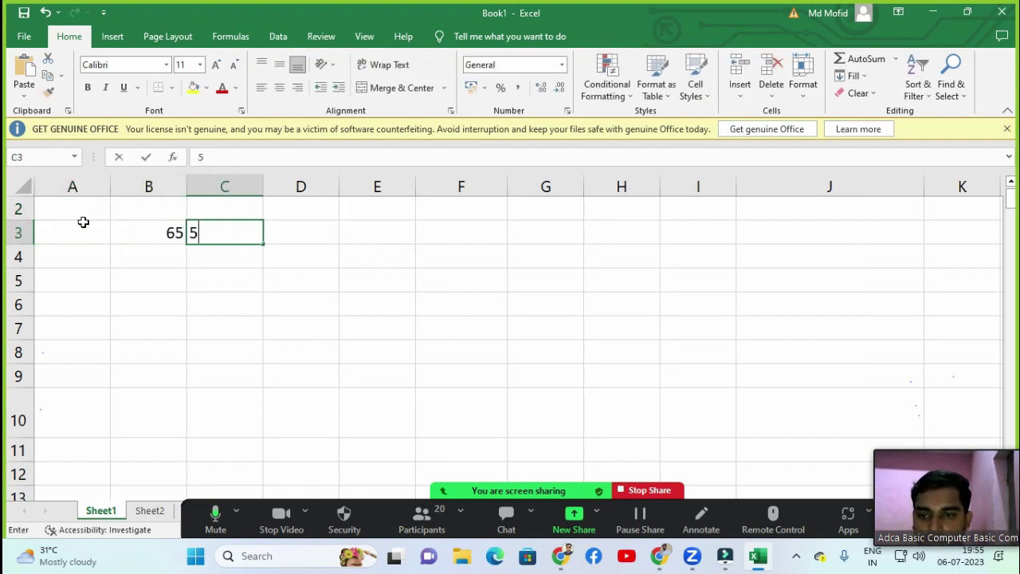
pyautogui.write('6')
pyautogui.press('Right')
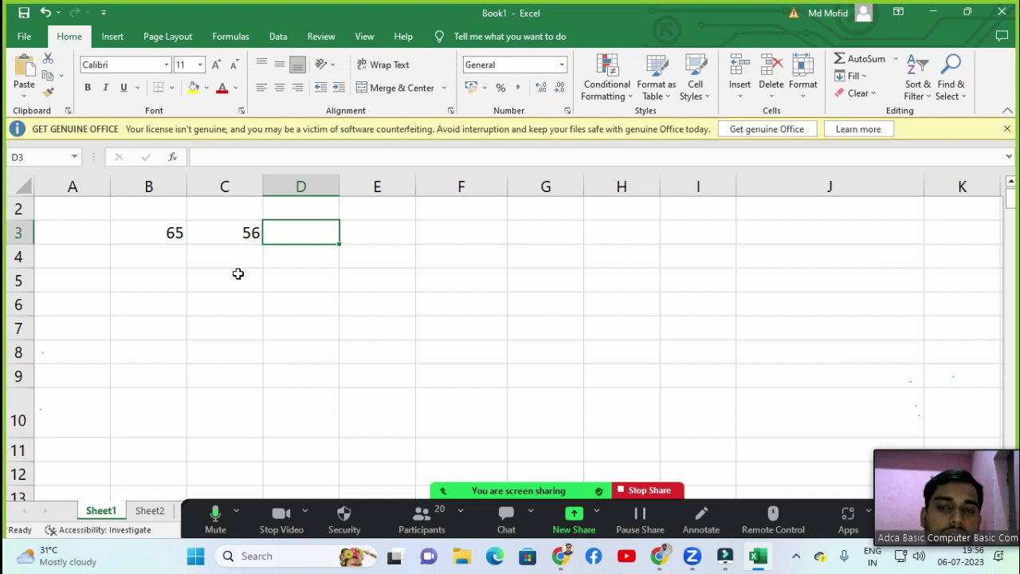
# Enter the addition formula =b3+c3 in cell D3.
pyautogui.click(272, 279)
pyautogui.click(289, 233)
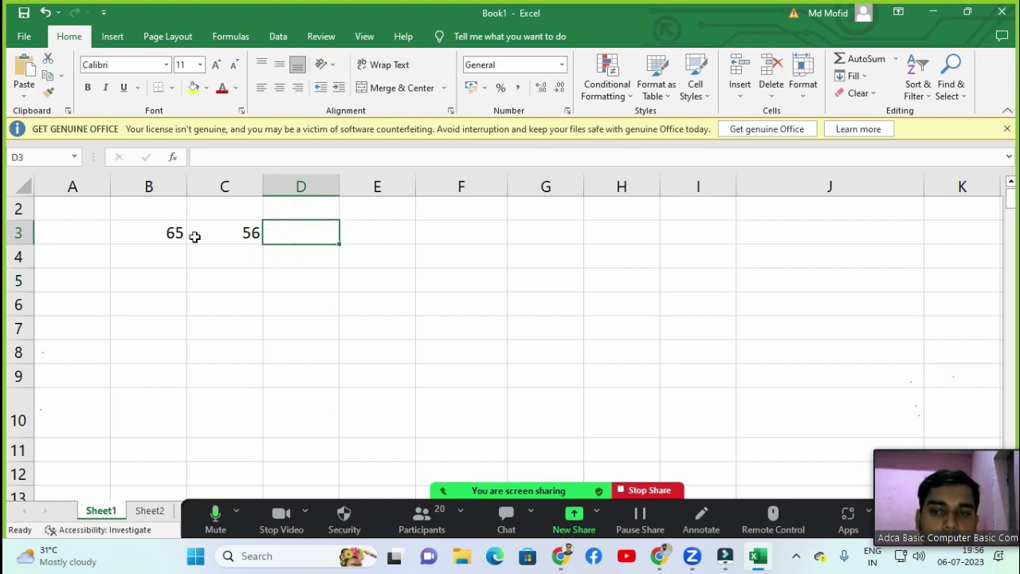
pyautogui.click(287, 254)
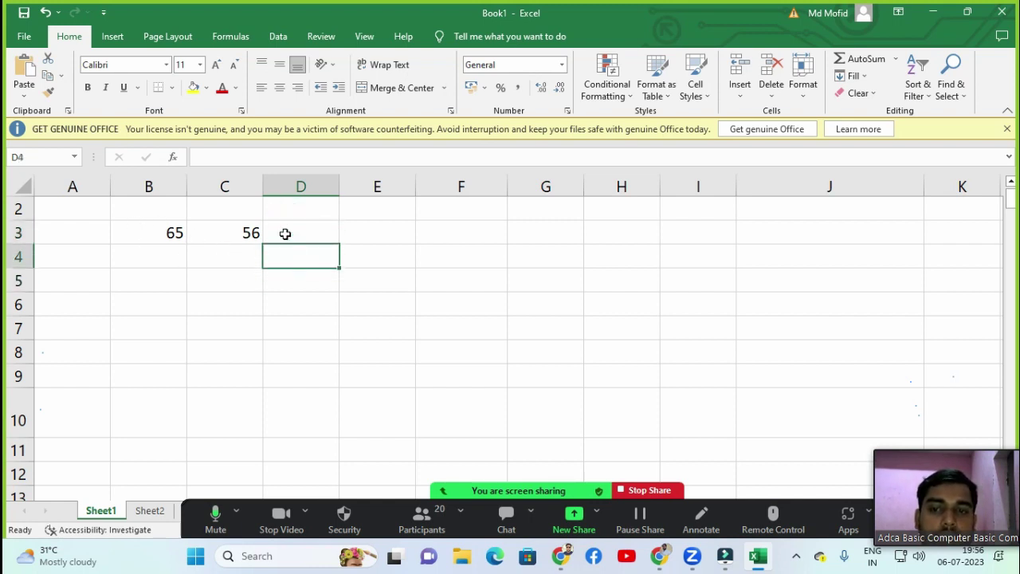
pyautogui.click(284, 233)
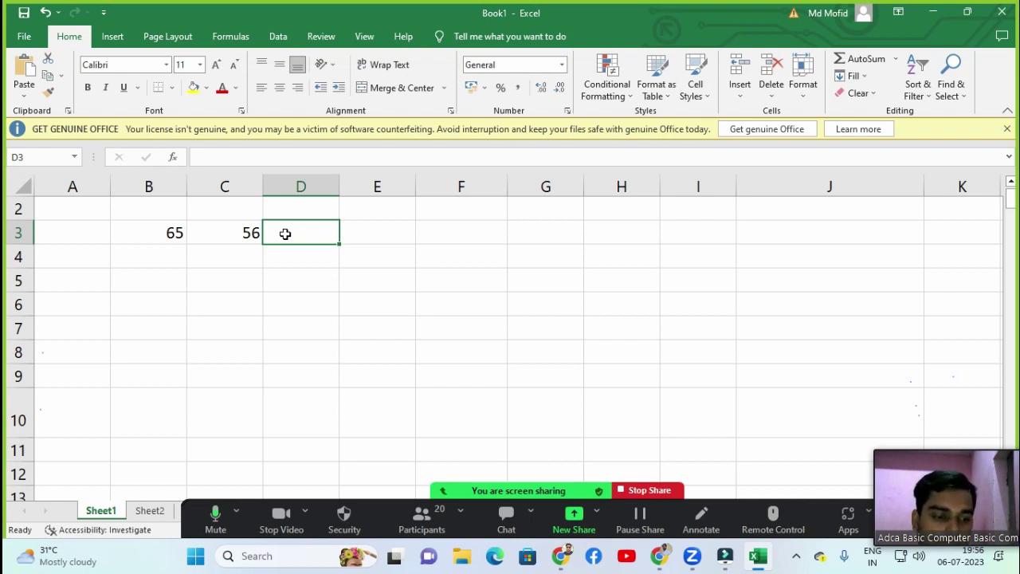
pyautogui.doubleClick(286, 234)
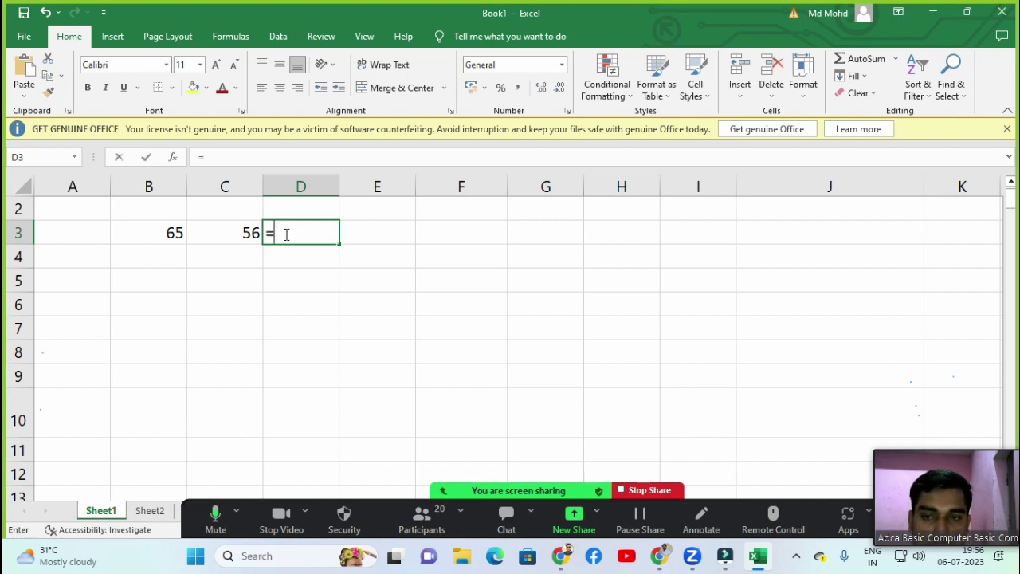
pyautogui.write('=')
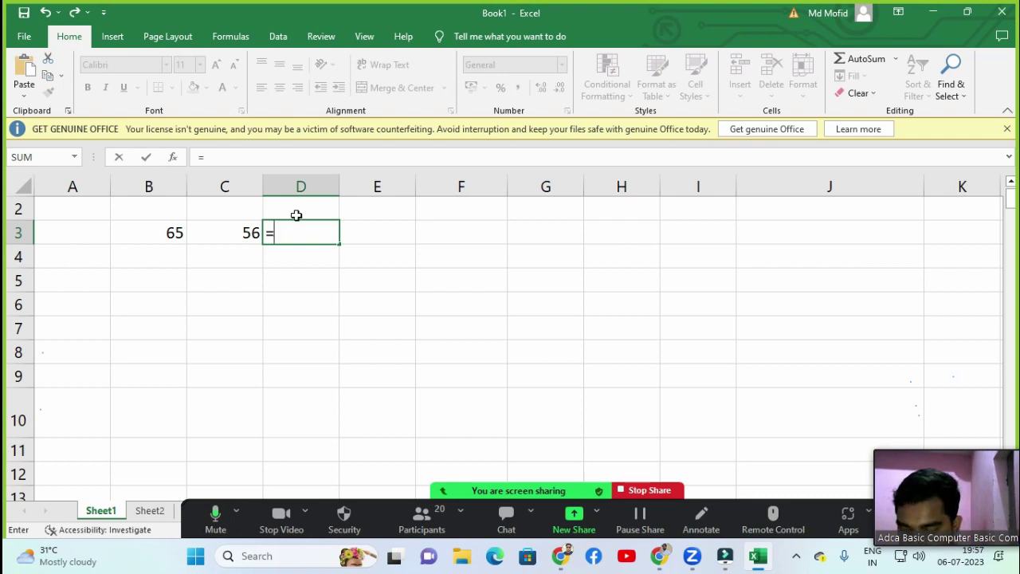
pyautogui.write('b3+')
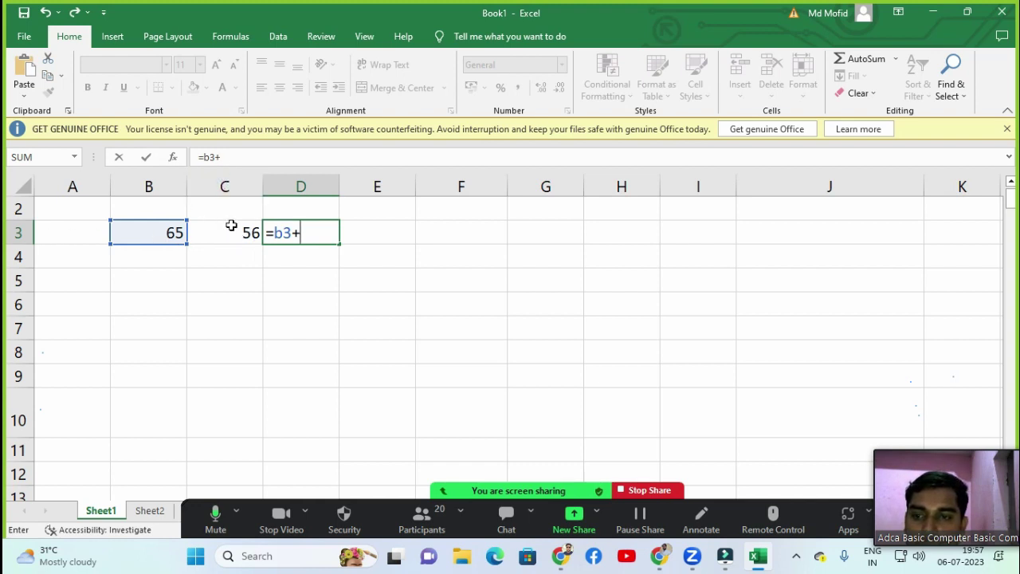
pyautogui.write('c3')
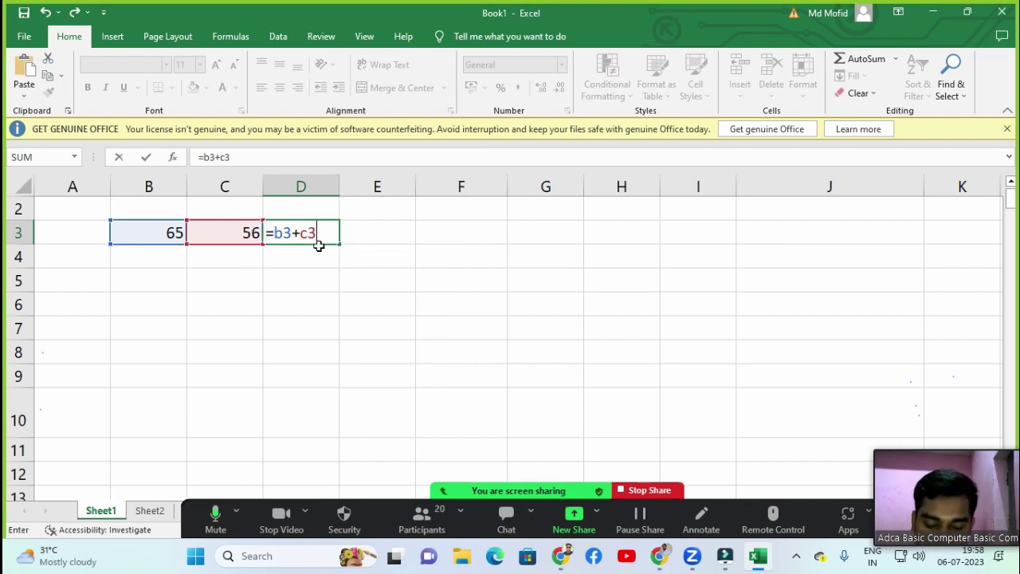
pyautogui.press('Return')
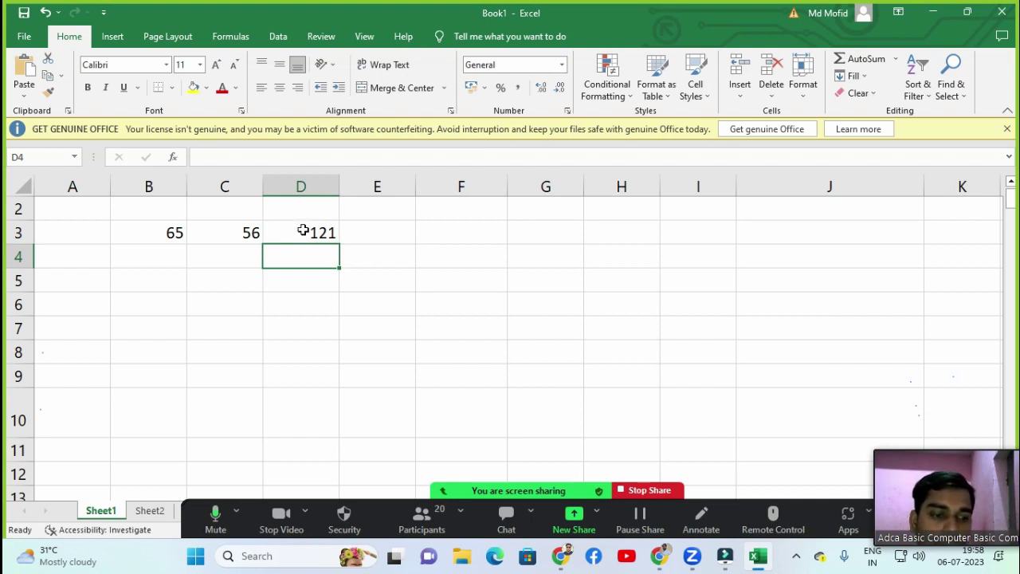
# Enter the values 40, 50, 30 and 10 across cells A5 to D5.
pyautogui.click(149, 282)
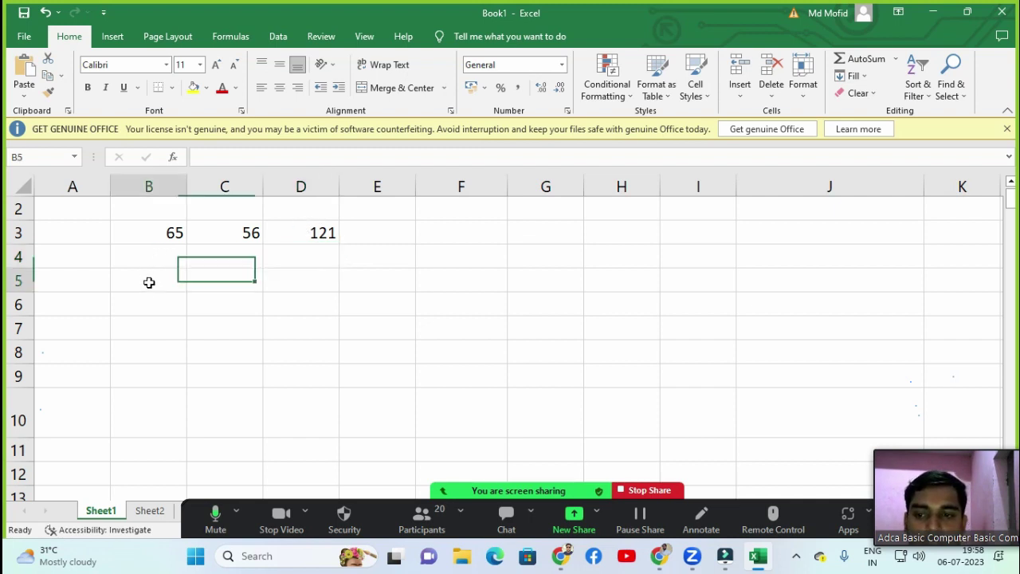
pyautogui.press('Left')
pyautogui.write('40')
pyautogui.press('Tab')
pyautogui.write('50')
pyautogui.press('Tab')
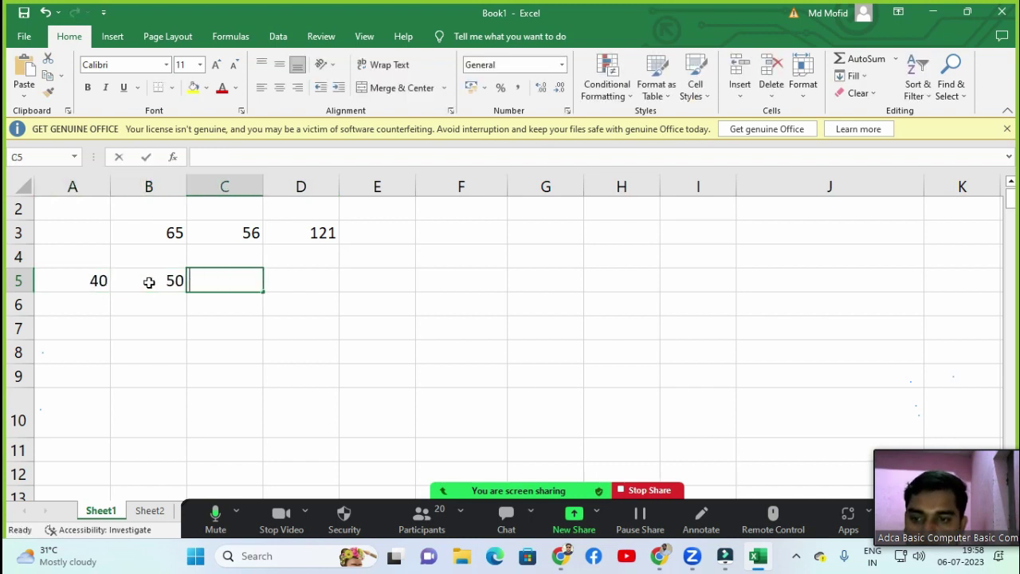
pyautogui.write('30')
pyautogui.press('Tab')
pyautogui.write('10')
pyautogui.press('Tab')
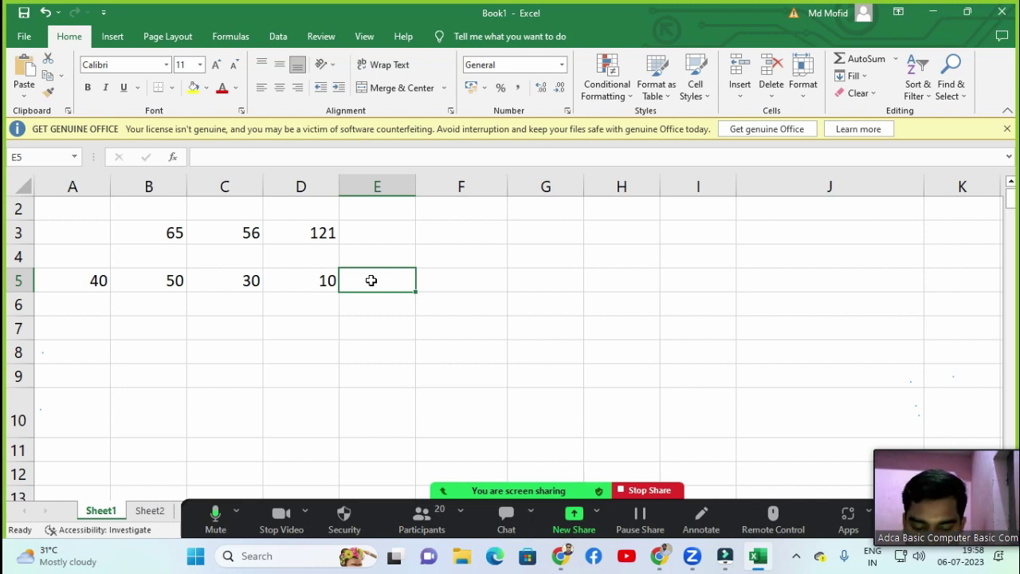
# Add the four row 5 values in cell E5 with the formula =A5+B5+C5+D5, picking each cell as a reference.
pyautogui.write('=')
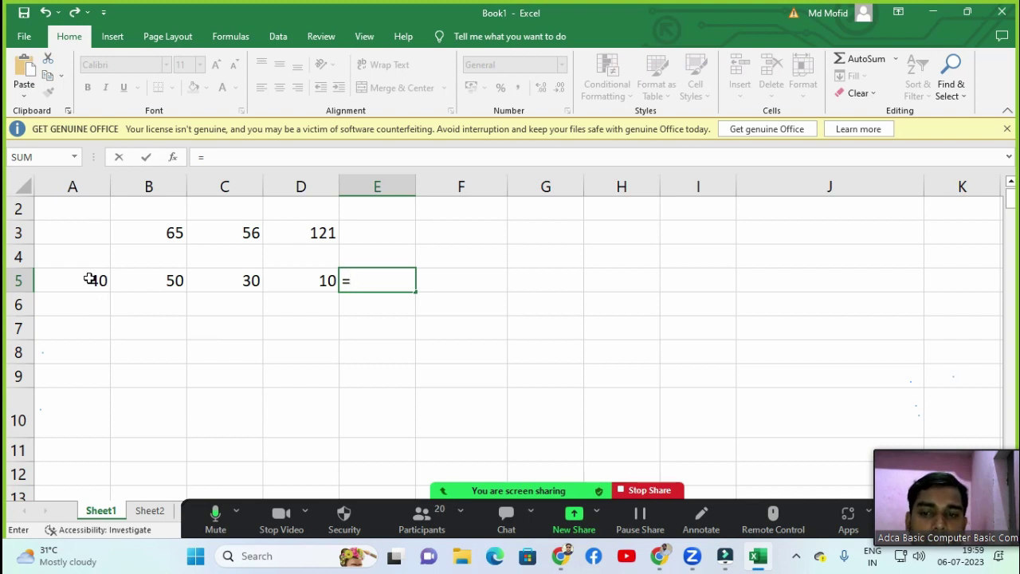
pyautogui.click(90, 278)
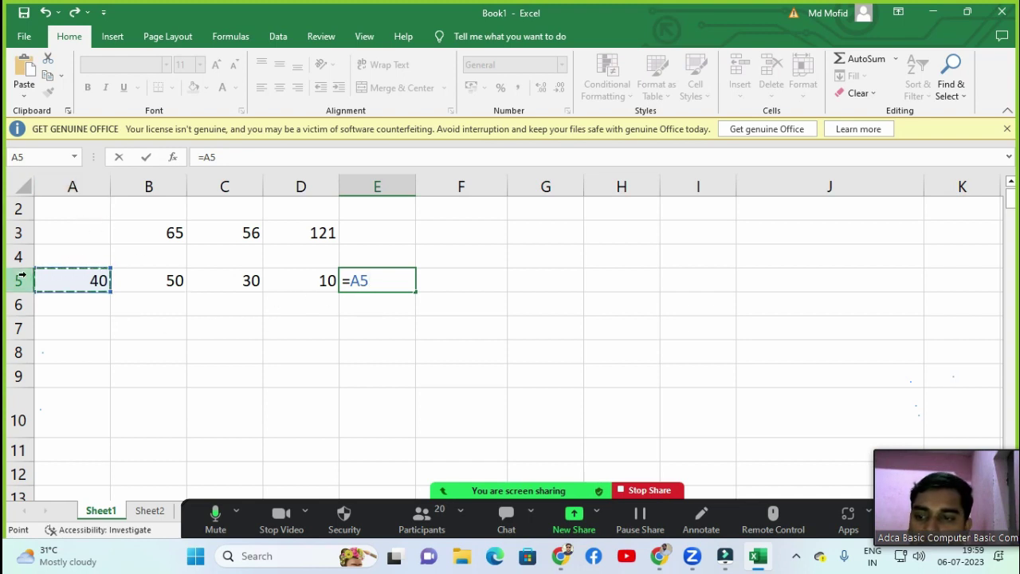
pyautogui.write('+')
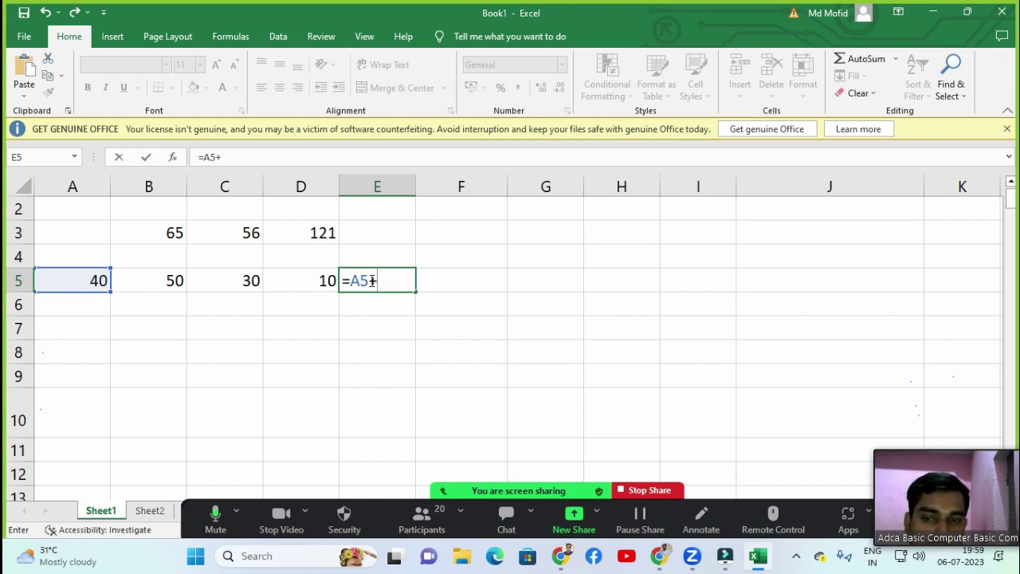
pyautogui.click(136, 286)
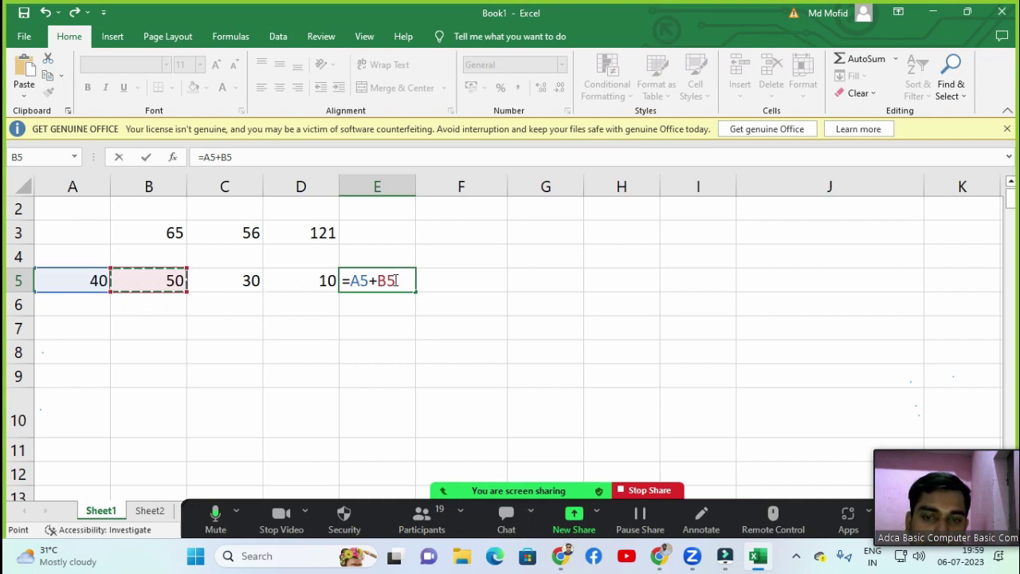
pyautogui.write('+')
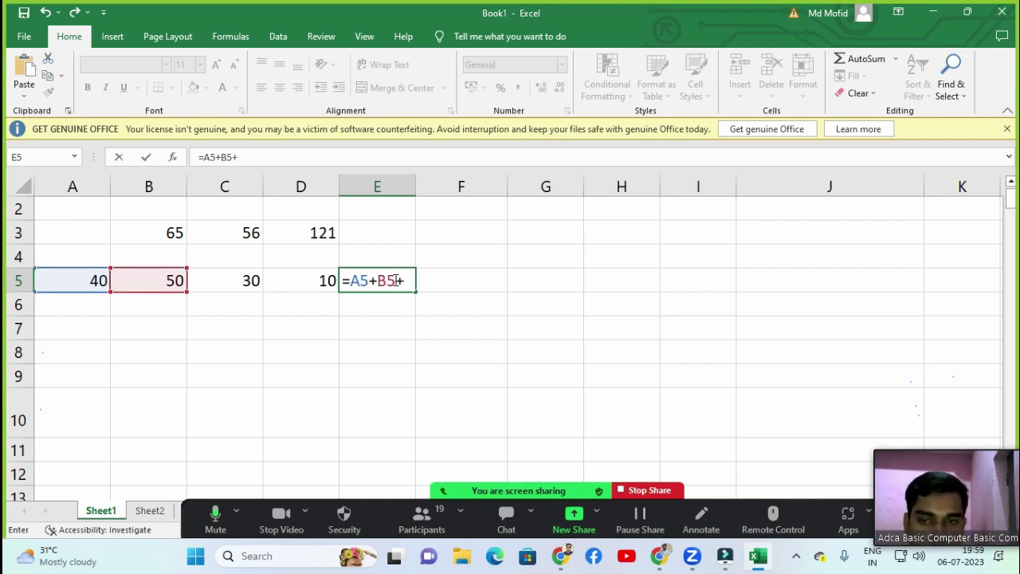
pyautogui.click(240, 275)
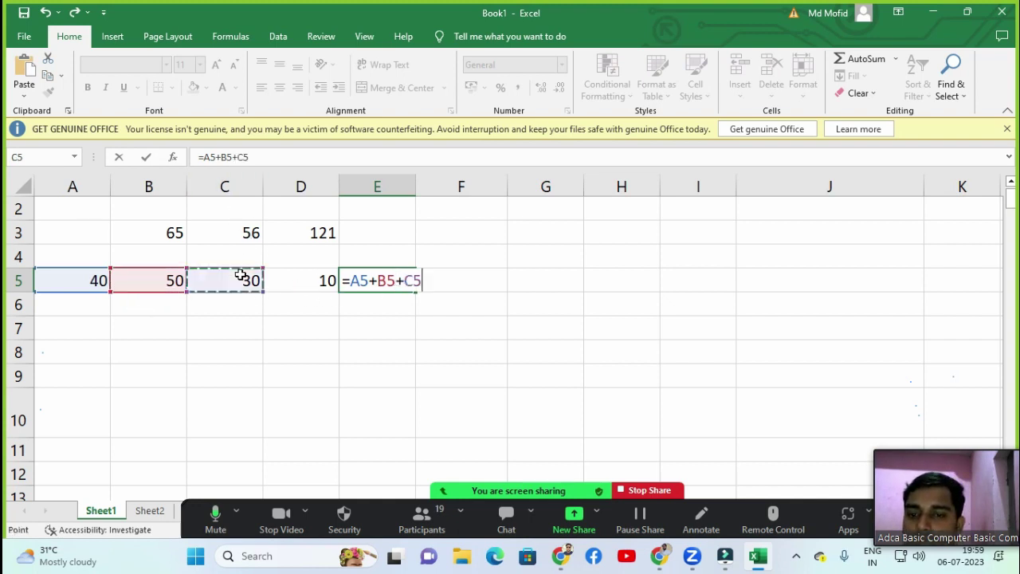
pyautogui.write('+')
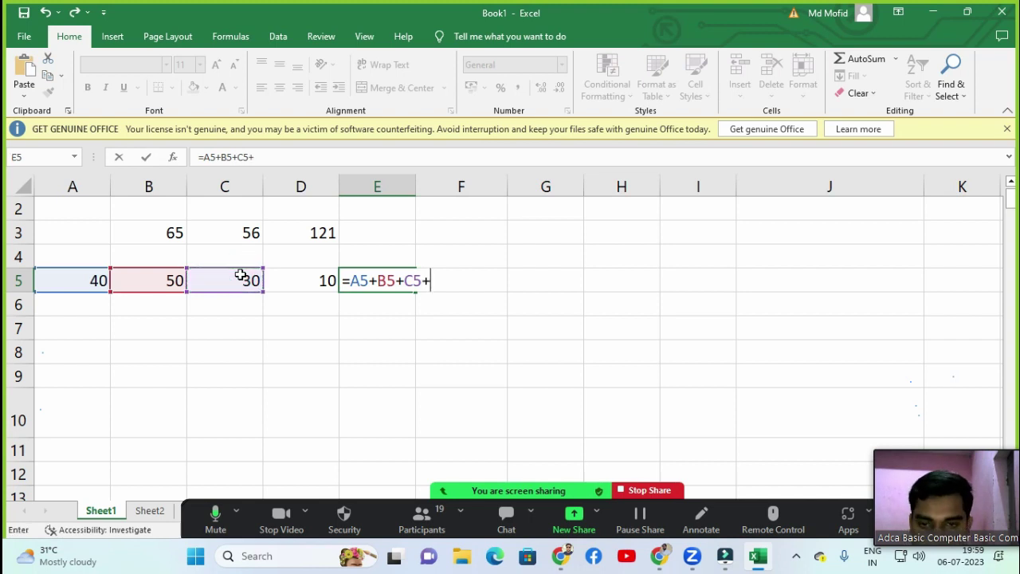
pyautogui.click(327, 285)
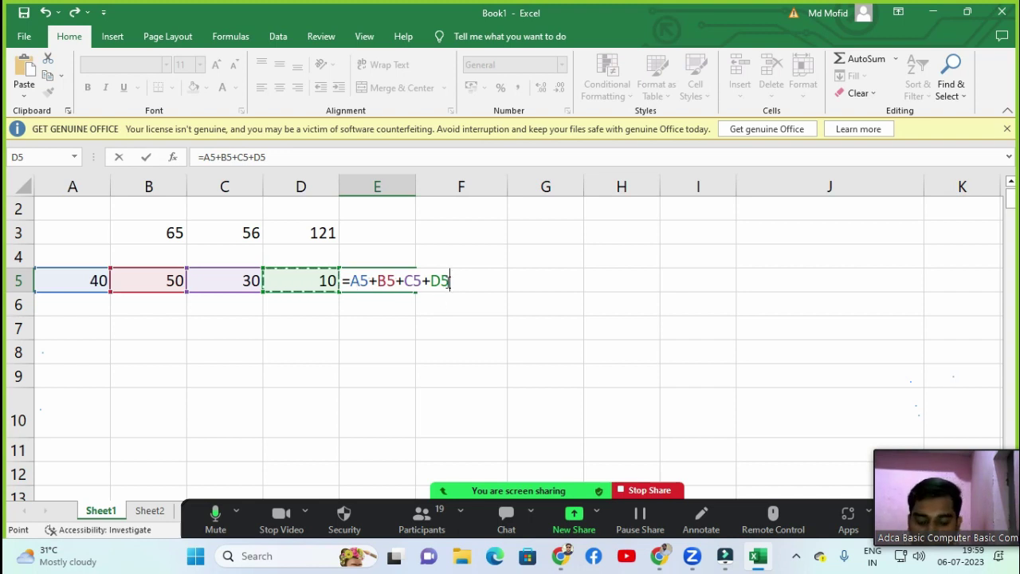
pyautogui.press('Return')
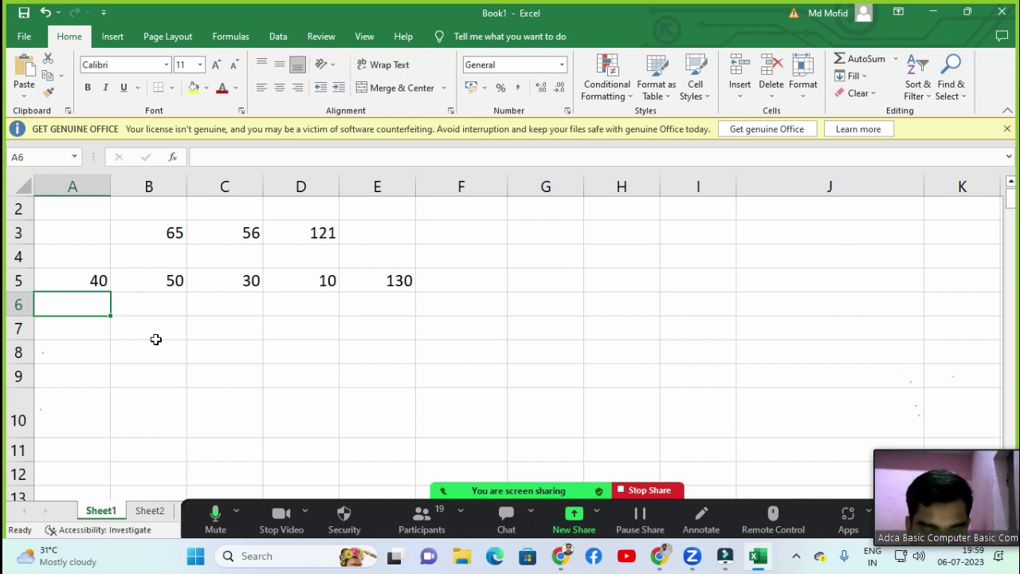
# Enter the values 50, 48, 85 and 45 across cells A6 to D6.
pyautogui.write('50')
pyautogui.press('Tab')
pyautogui.write('48')
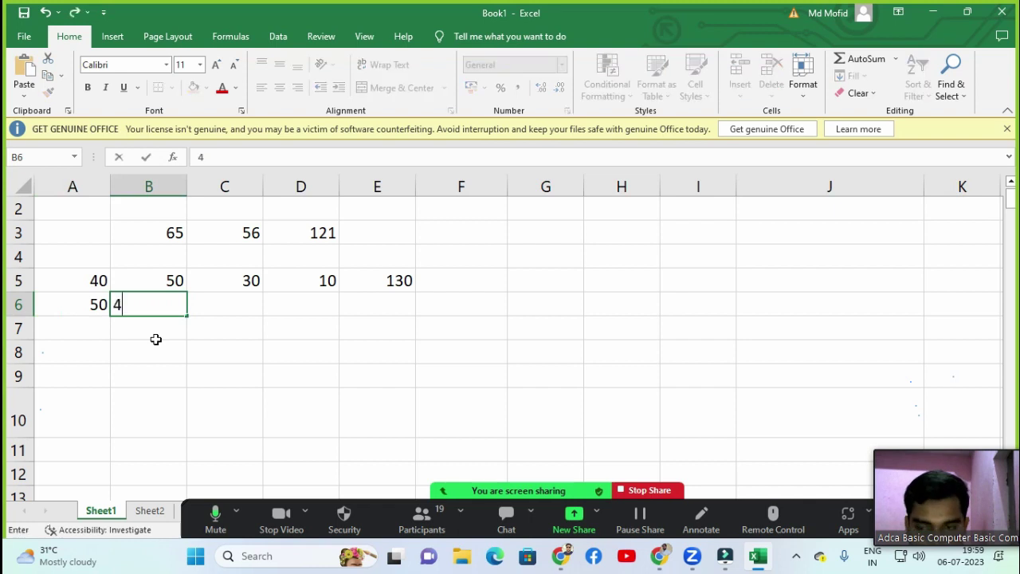
pyautogui.press('Tab')
pyautogui.write('078')
pyautogui.press('BackSpace')
pyautogui.press('BackSpace')
pyautogui.press('BackSpace')
pyautogui.write('858')
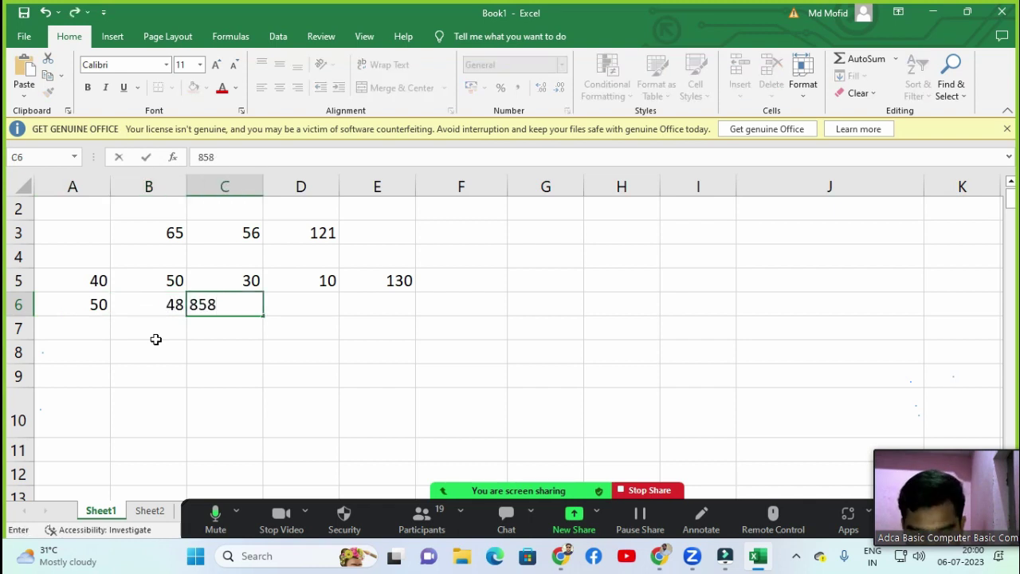
pyautogui.press('BackSpace')
pyautogui.press('Return')
pyautogui.press('Up')
pyautogui.press('Right')
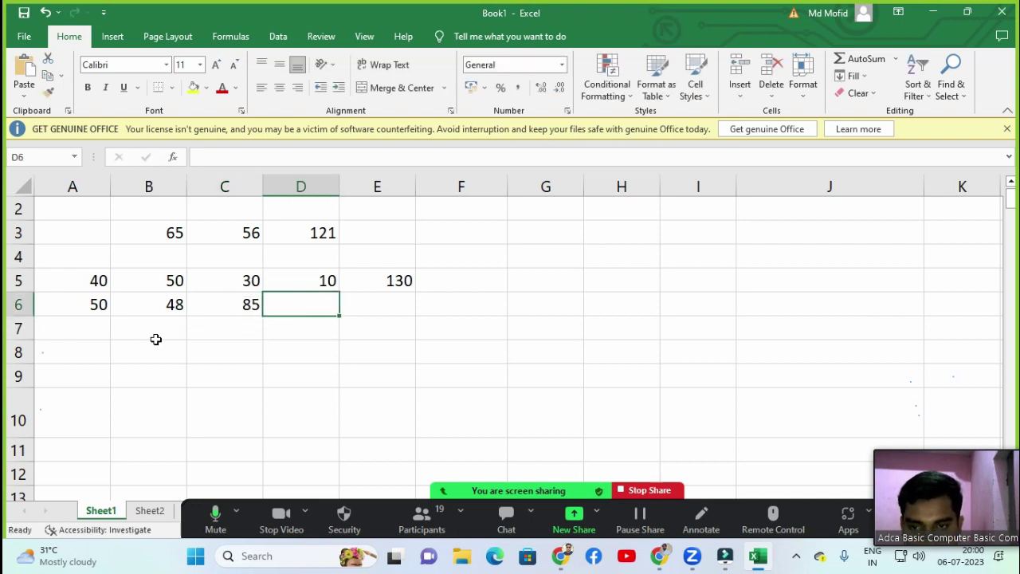
pyautogui.write('45')
pyautogui.press('Tab')
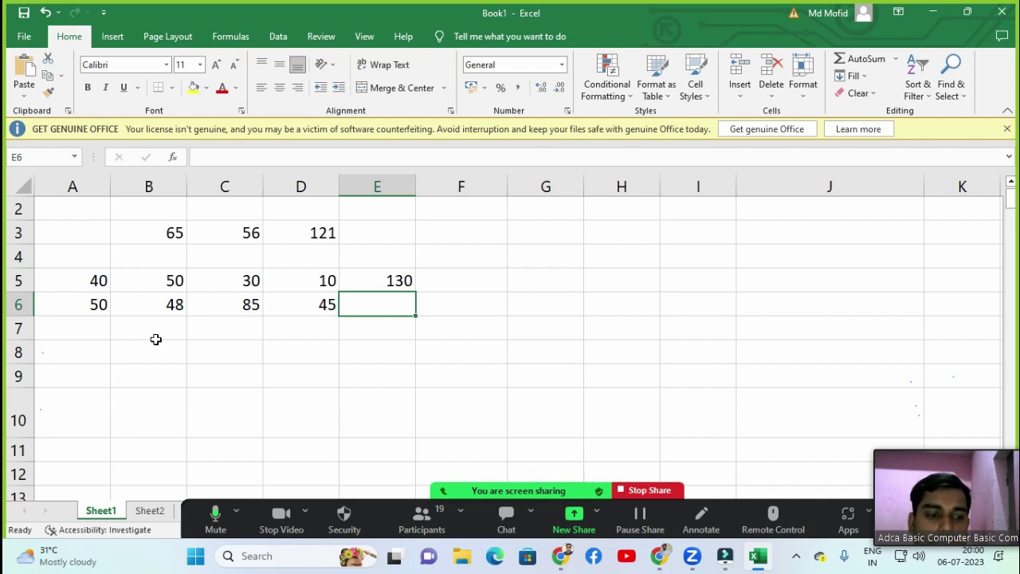
# Try an AutoSum total in cell E6, and delete the formula it inserts.
pyautogui.hotkey('alt', '=')
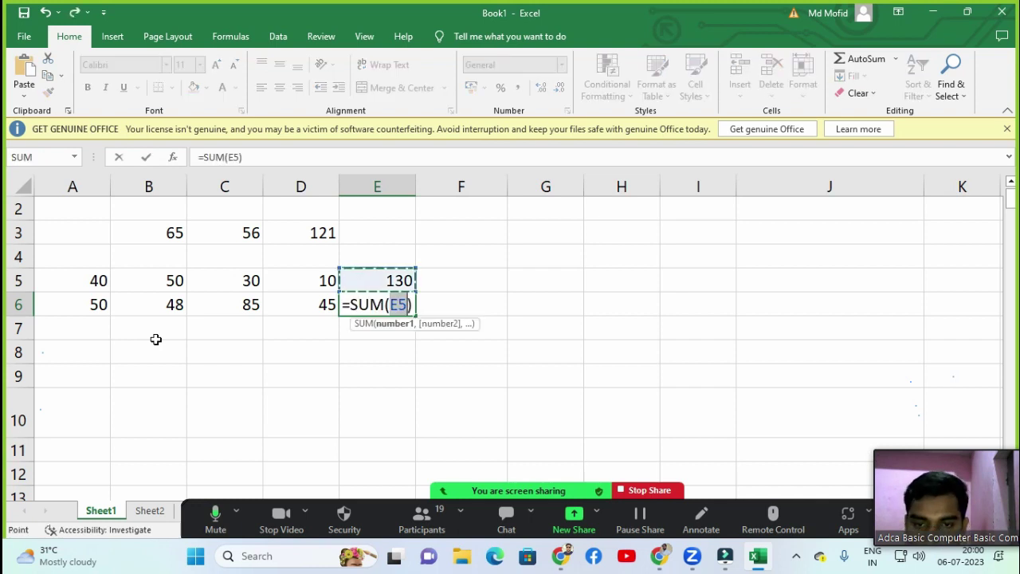
pyautogui.press('Return')
pyautogui.press('Up')
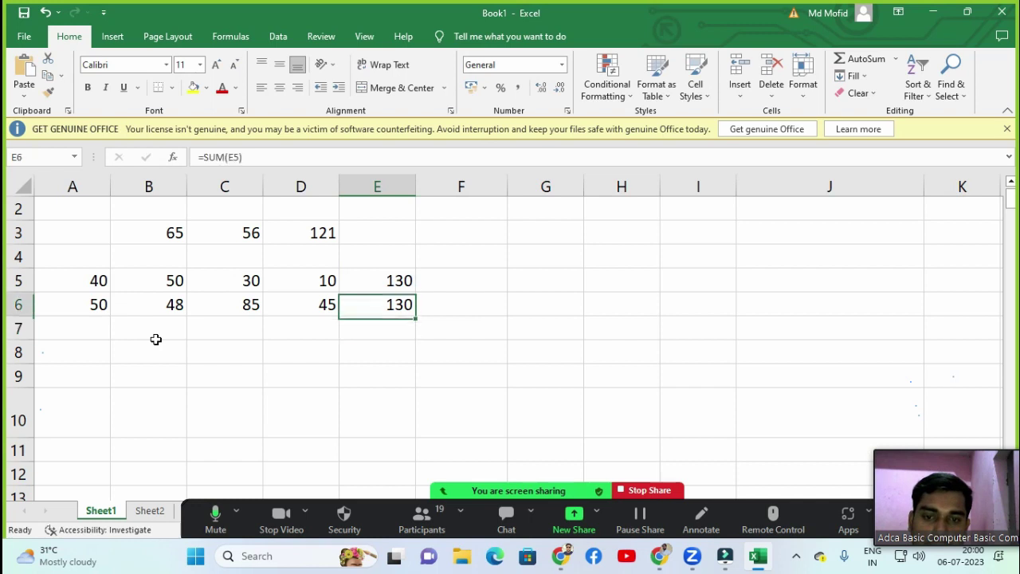
pyautogui.press('Delete')
pyautogui.press('Left')
pyautogui.press('Left')
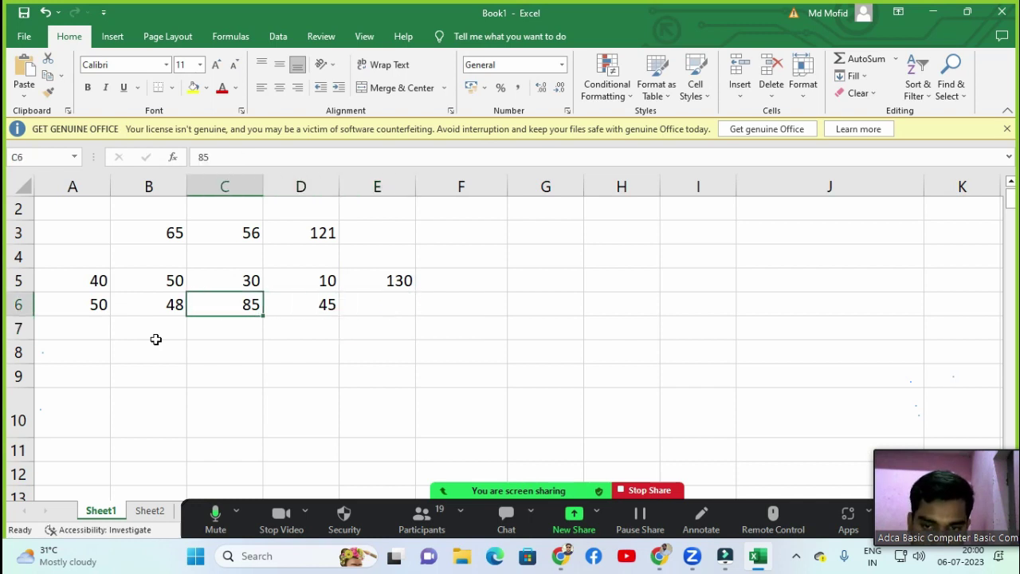
pyautogui.press('Right')
pyautogui.press('Right')
pyautogui.press('Down')
pyautogui.press('Up')
pyautogui.press('Right')
# Clear the values from cells A6 to D6 and return to cell A5.
pyautogui.press('Left')
pyautogui.press('Left')
pyautogui.press('Left')
pyautogui.press('Left')
pyautogui.press('Left')
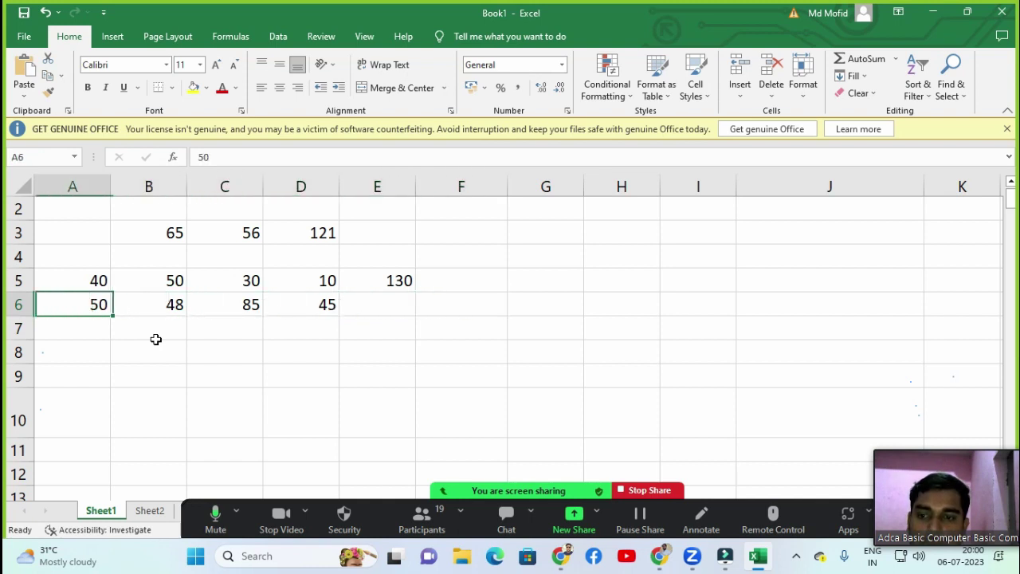
pyautogui.hotkey('shift', 'Right')
pyautogui.hotkey('shift', 'Right')
pyautogui.hotkey('shift', 'Right')
pyautogui.press('Delete')
pyautogui.press('Up')
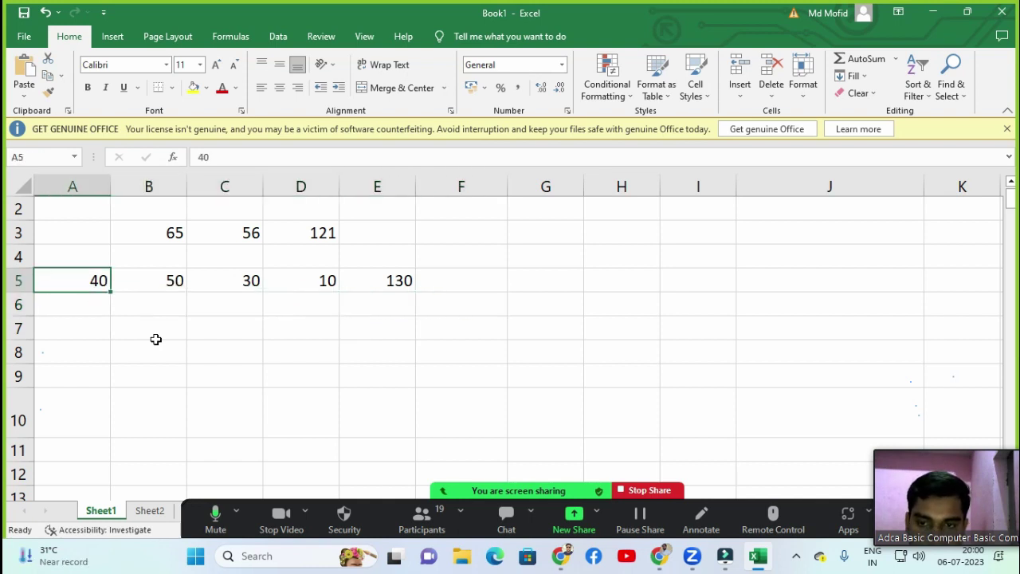
# Review the addition formula in cell E5.
pyautogui.press('Right')
pyautogui.press('Right')
pyautogui.press('Right')
pyautogui.press('Right')
pyautogui.press('Up')
pyautogui.press('Down')
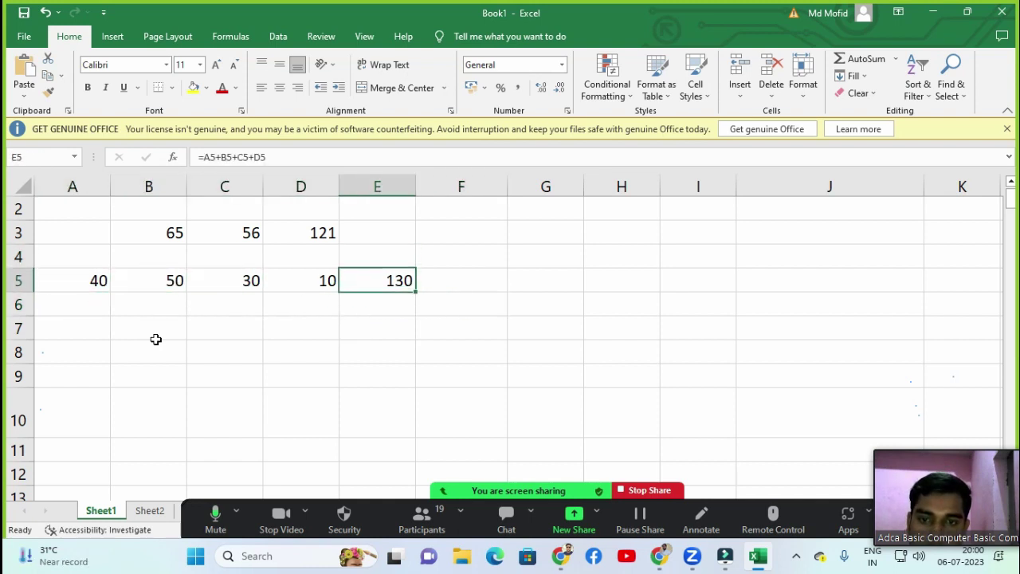
# Enter the values 400, 500, 15, 366 and 56 across cells A6 to E6.
pyautogui.press('Down')
pyautogui.press('Down')
pyautogui.press('Left')
pyautogui.press('Left')
pyautogui.press('Left')
pyautogui.press('Left')
pyautogui.press('Up')
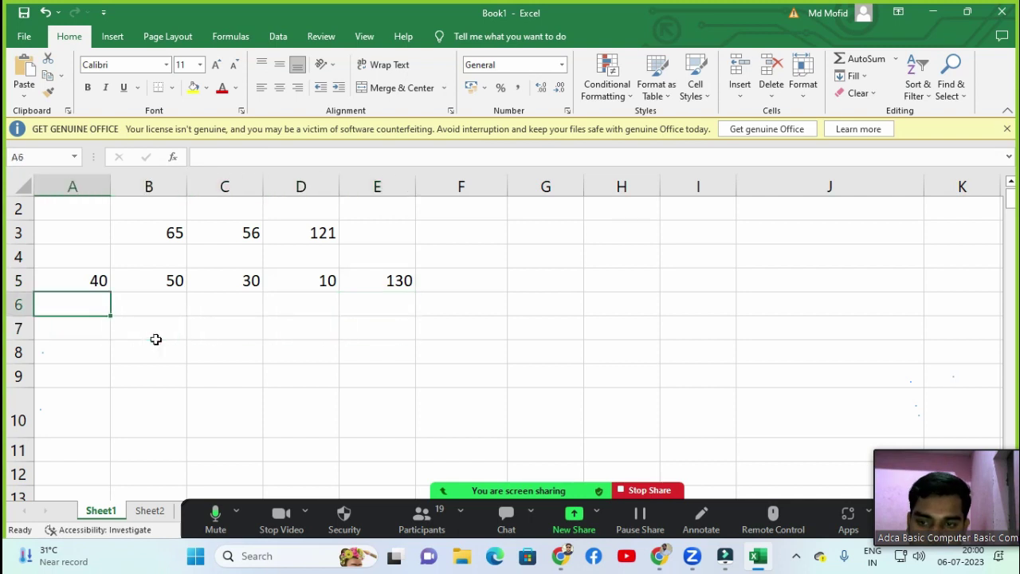
pyautogui.write('40')
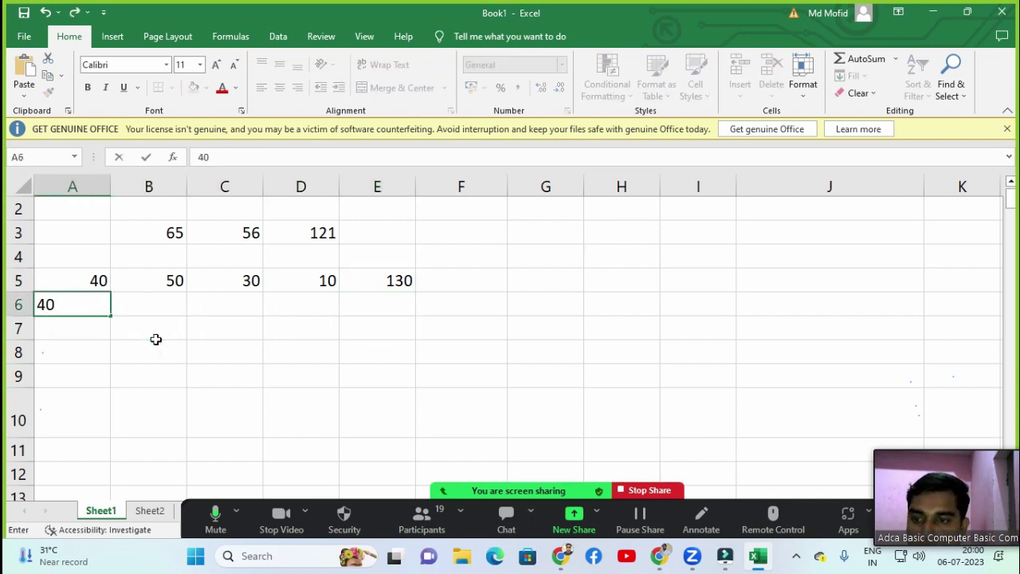
pyautogui.write('0')
pyautogui.press('Tab')
pyautogui.write('500')
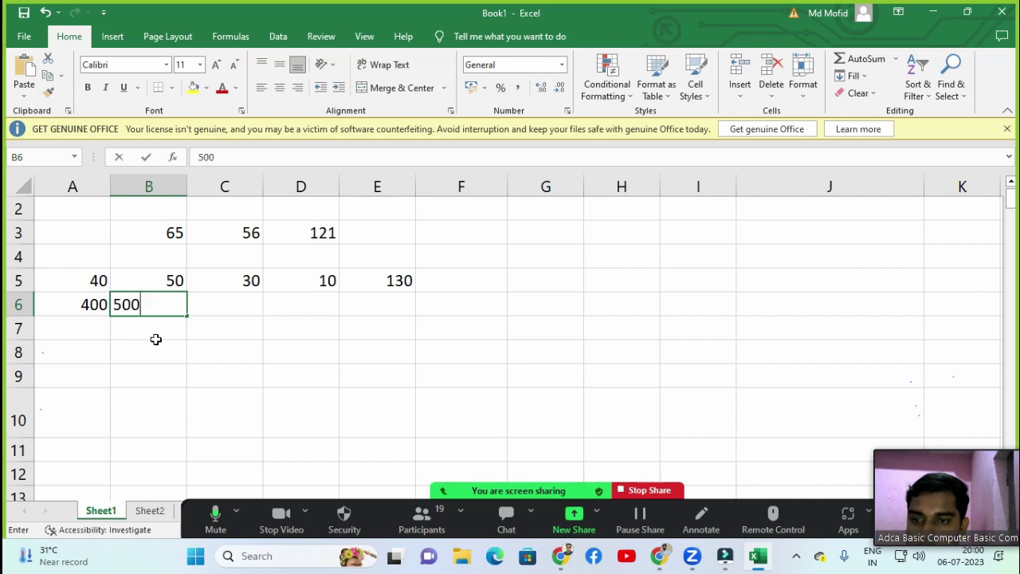
pyautogui.press('Tab')
pyautogui.write('15')
pyautogui.press('Tab')
pyautogui.write('366')
pyautogui.press('Tab')
pyautogui.write('56')
pyautogui.press('Tab')
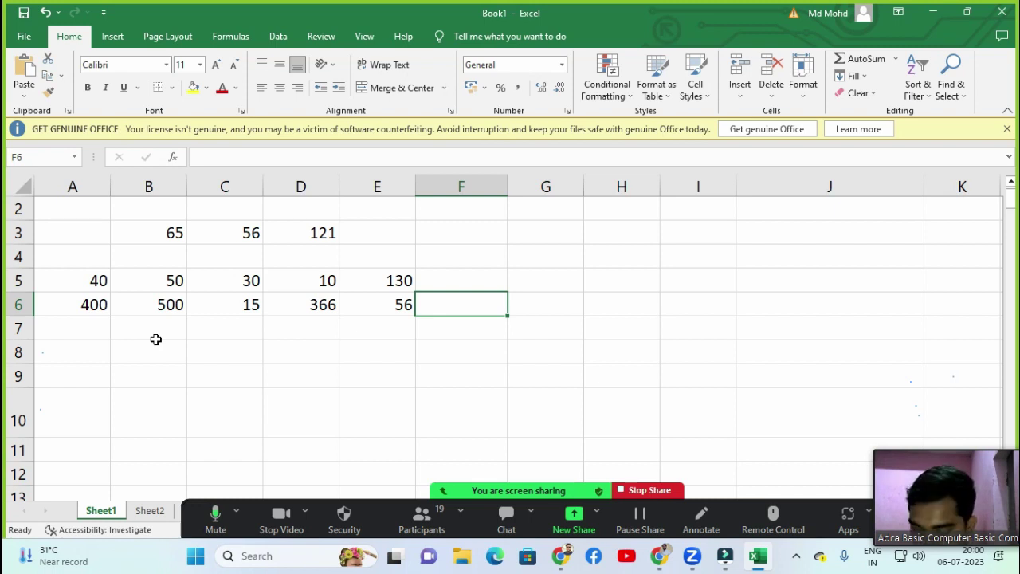
# Total cells A6 to E6 in cell F6 with AutoSum, and review the resulting SUM formula and its source row.
pyautogui.hotkey('alt', '=')
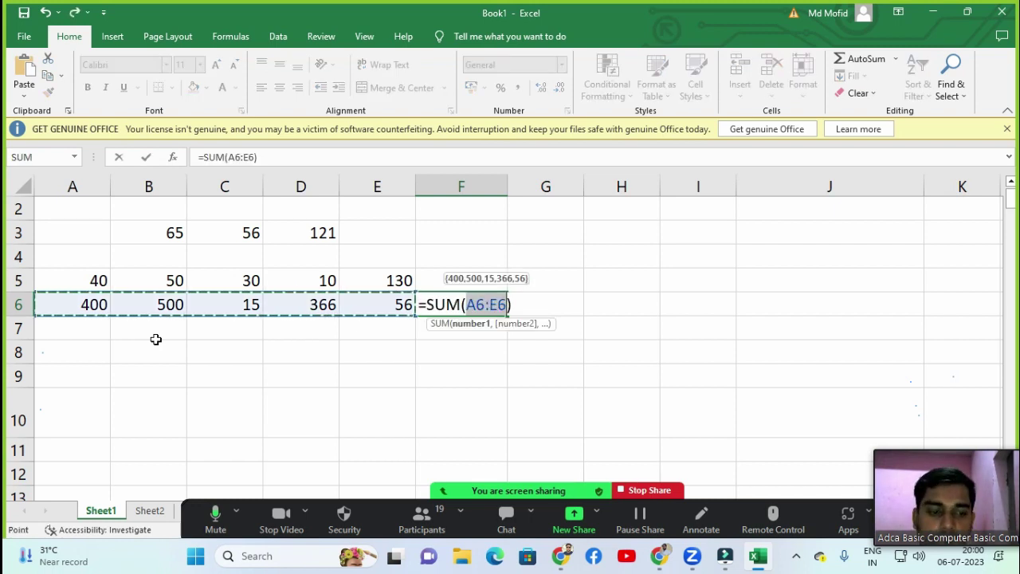
pyautogui.press('Return')
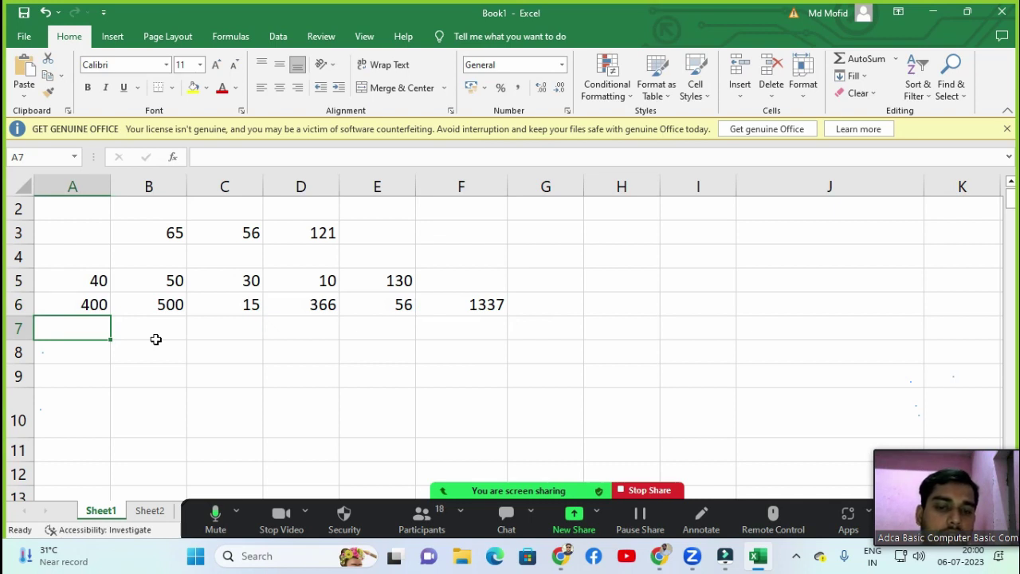
pyautogui.click(493, 309)
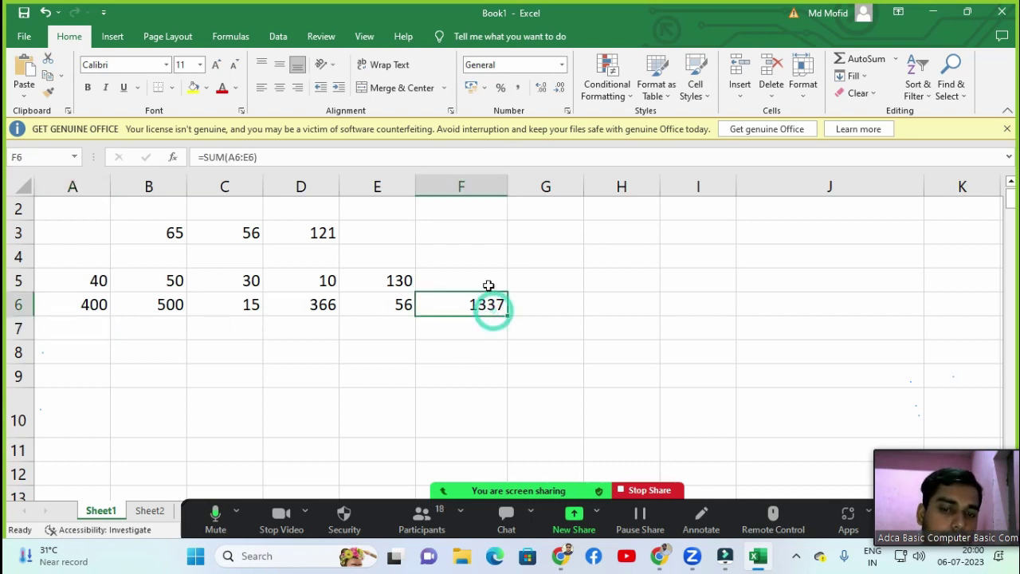
pyautogui.click(480, 327)
pyautogui.click(483, 308)
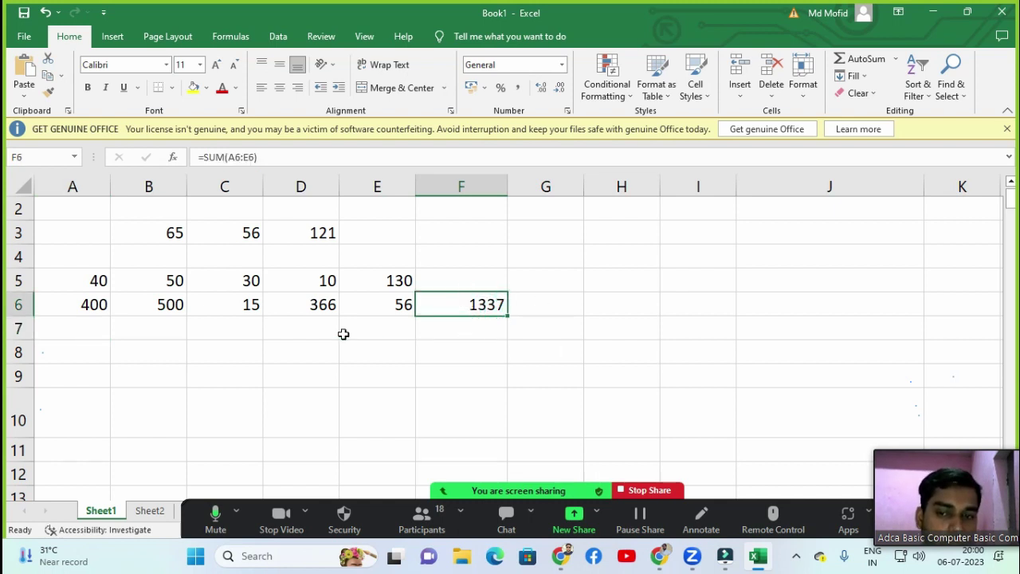
pyautogui.moveTo(73, 304); pyautogui.dragTo(433, 335)
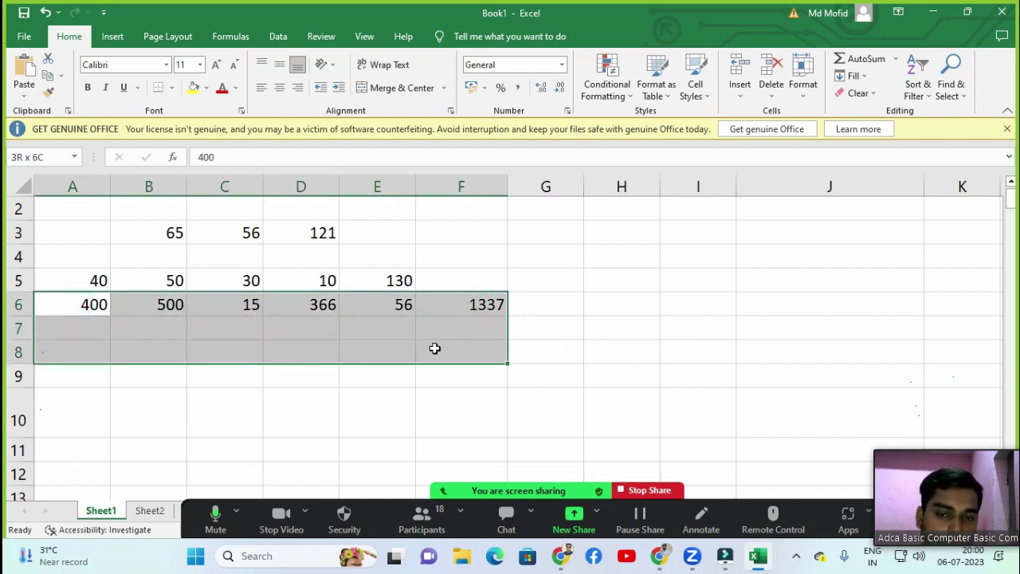
pyautogui.click(604, 354)
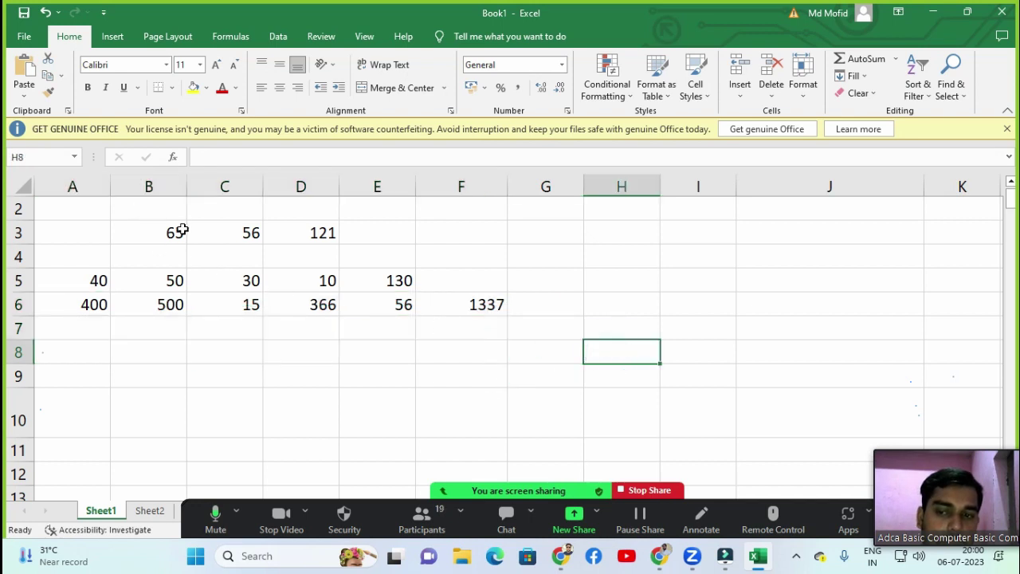
# Enter the values 50 and 40 in cells B8 and C8.
pyautogui.click(92, 359)
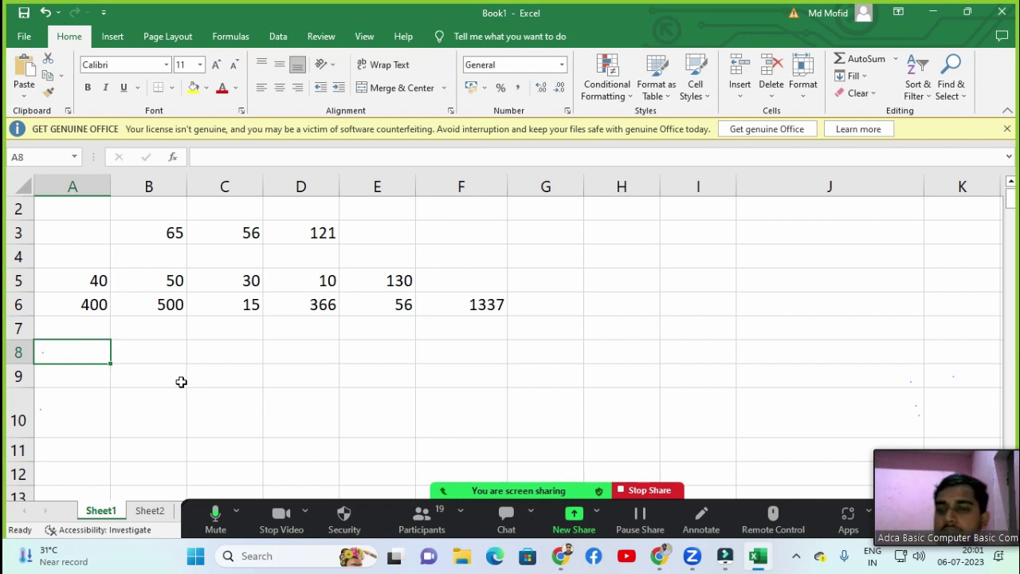
pyautogui.click(128, 349)
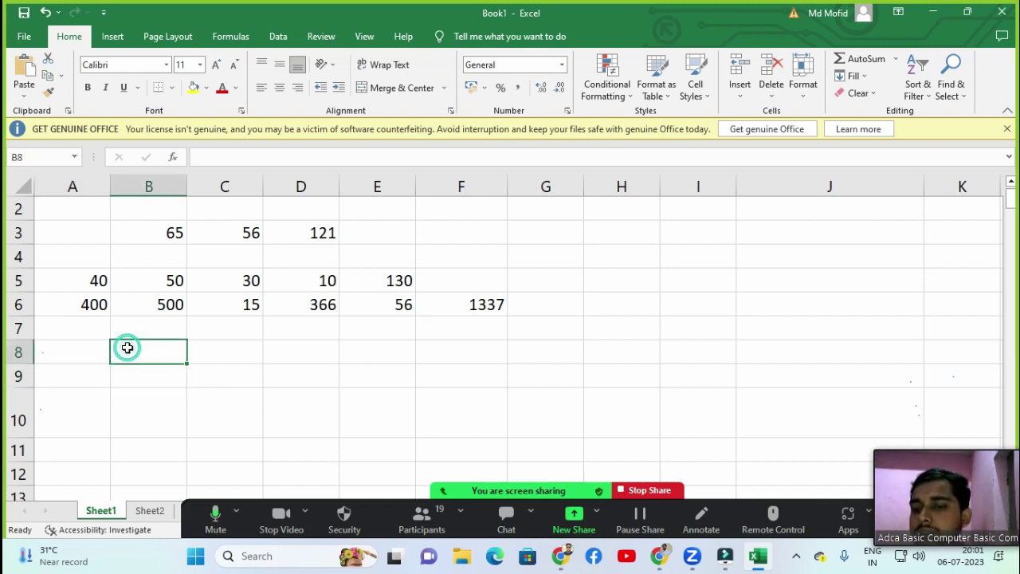
pyautogui.write('50')
pyautogui.press('Tab')
pyautogui.write('40')
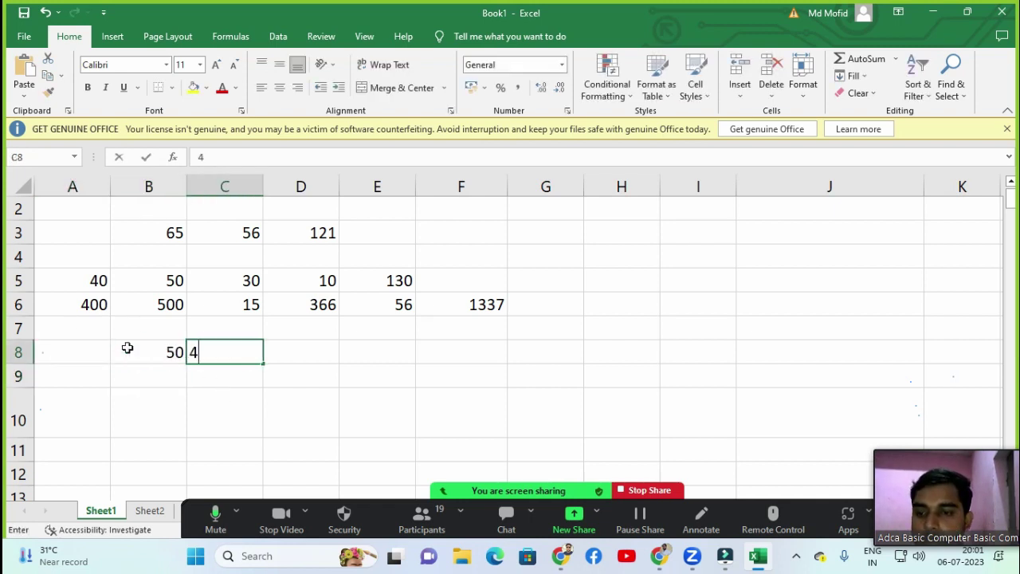
pyautogui.press('Tab')
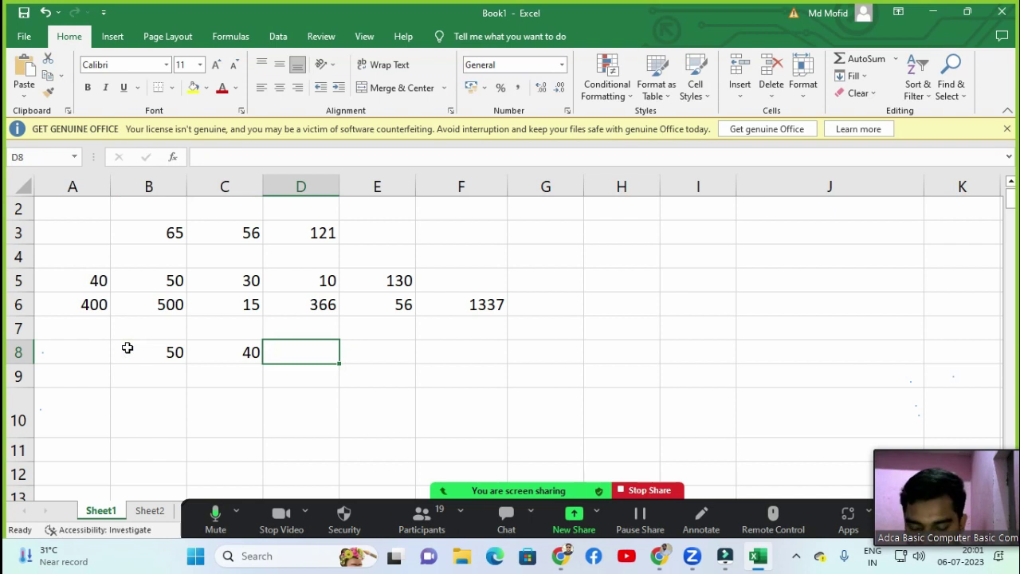
# Subtract the row 8 values in cell D8 with the formula =B8-C8, picking both cells as references, and check the formula.
pyautogui.write('=')
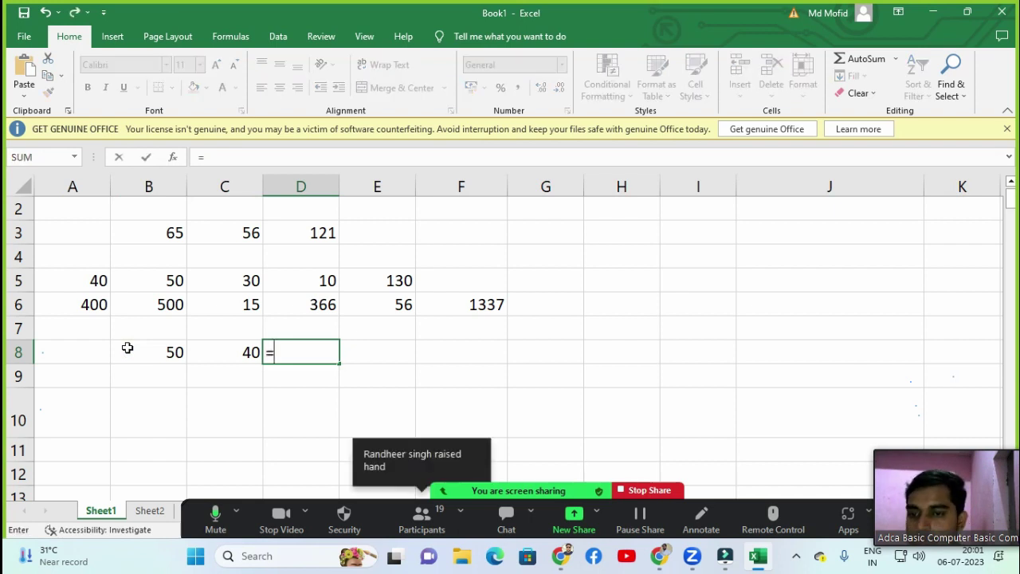
pyautogui.click(145, 354)
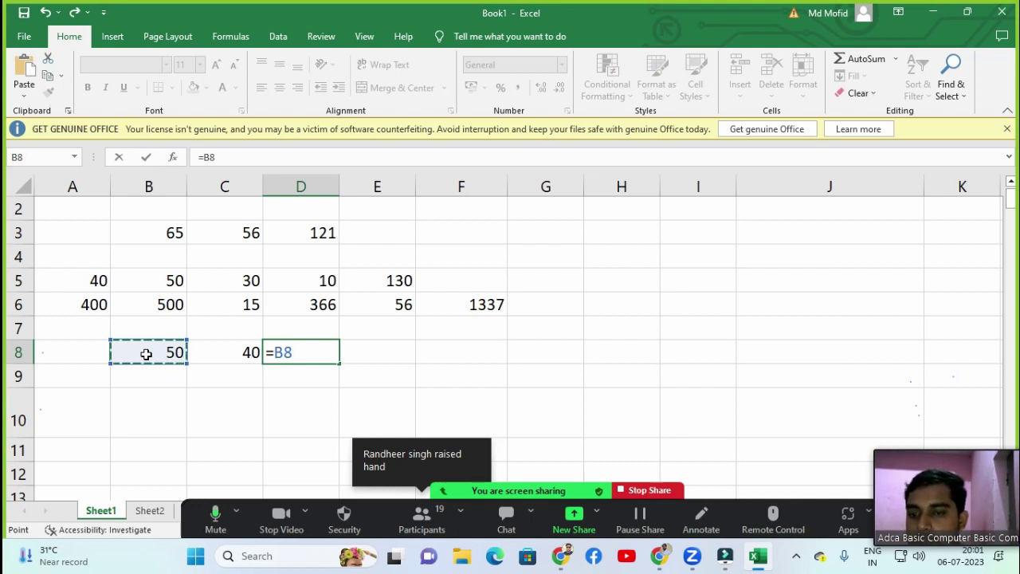
pyautogui.write('-')
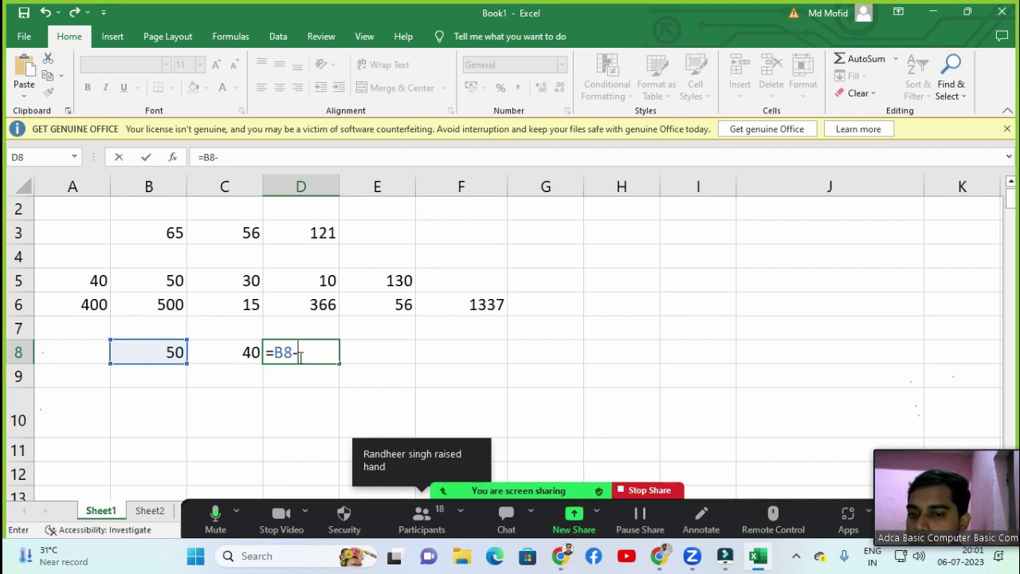
pyautogui.click(222, 353)
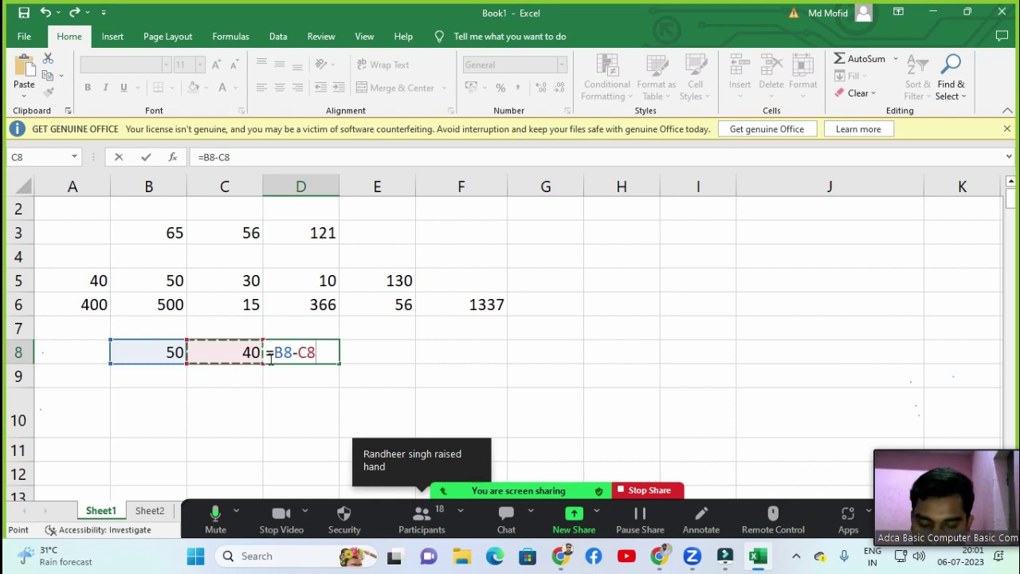
pyautogui.press('Return')
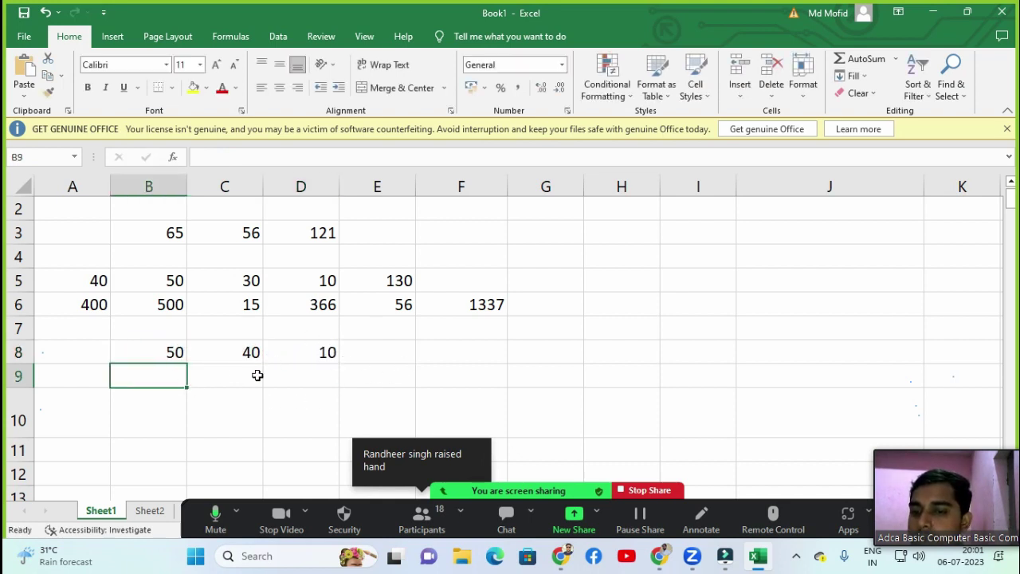
pyautogui.click(303, 352)
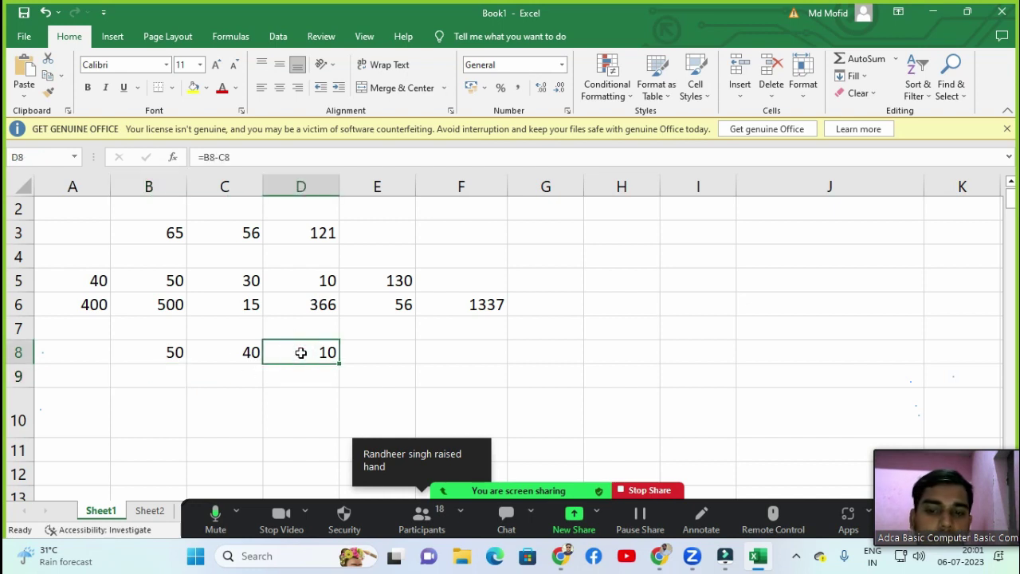
# Switch to the Zoom participants list, ask the participant with the raised hand to unmute, and minimize the list.
pyautogui.click(424, 507)
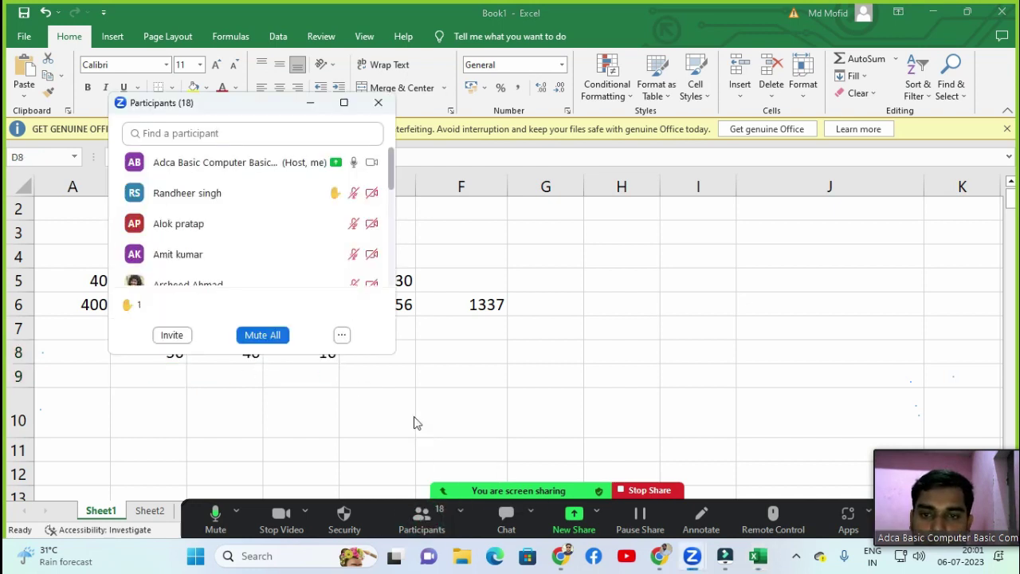
pyautogui.moveTo(253, 205)
pyautogui.click(292, 193)
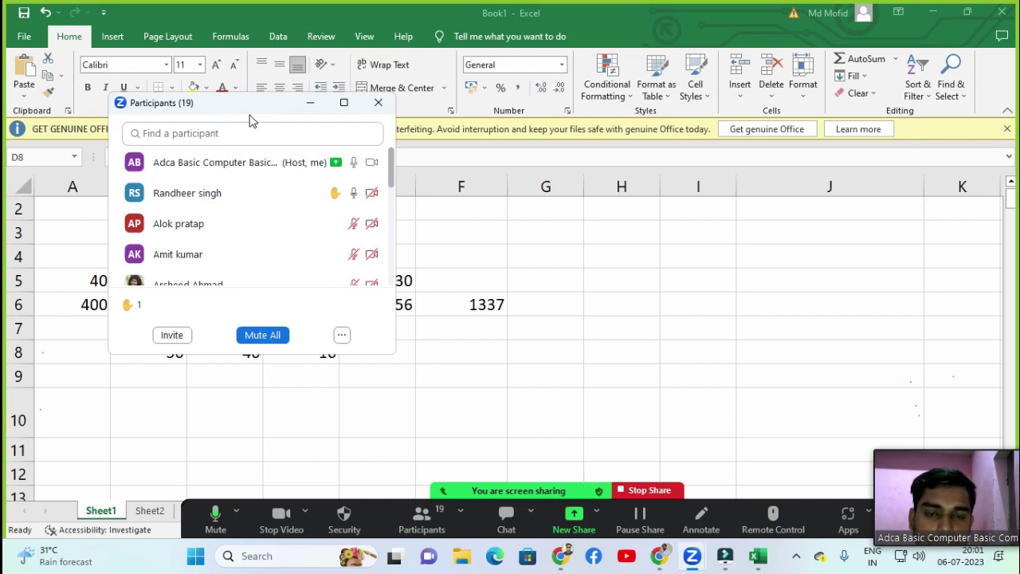
pyautogui.moveTo(250, 109); pyautogui.dragTo(438, 106)
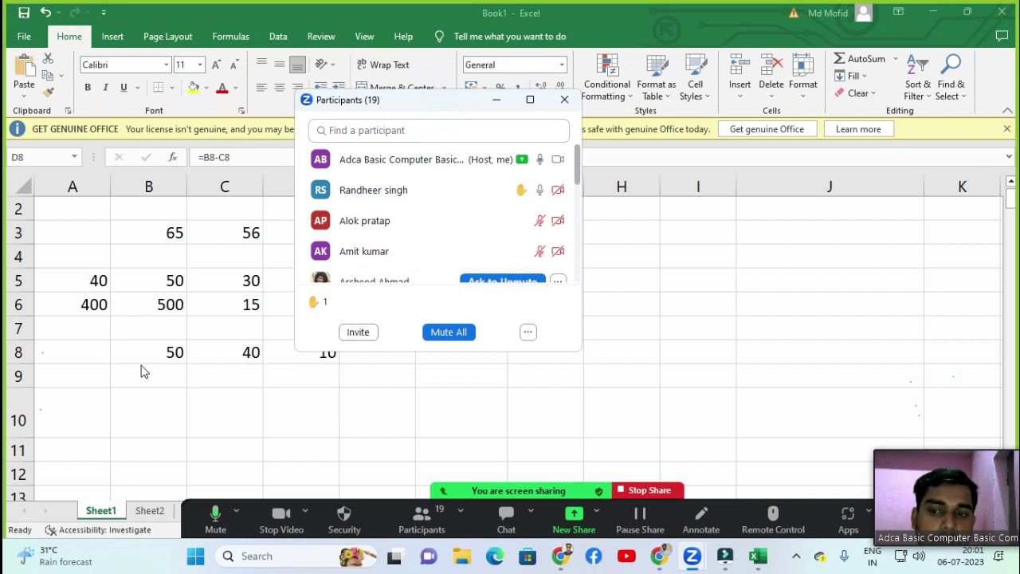
pyautogui.click(496, 100)
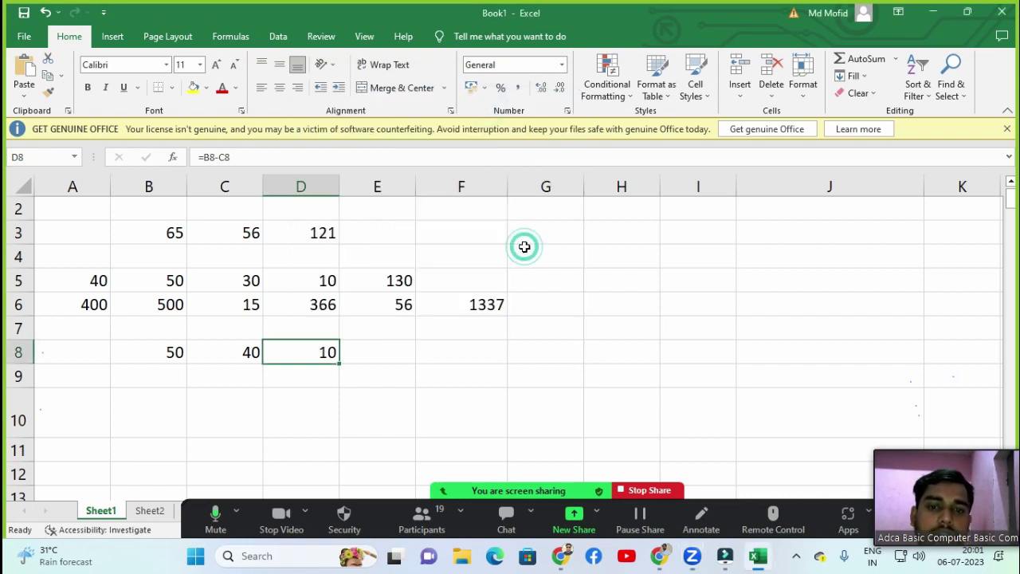
pyautogui.click(526, 250)
pyautogui.press('Right')
pyautogui.press('Right')
pyautogui.press('Left')
pyautogui.press('Left')
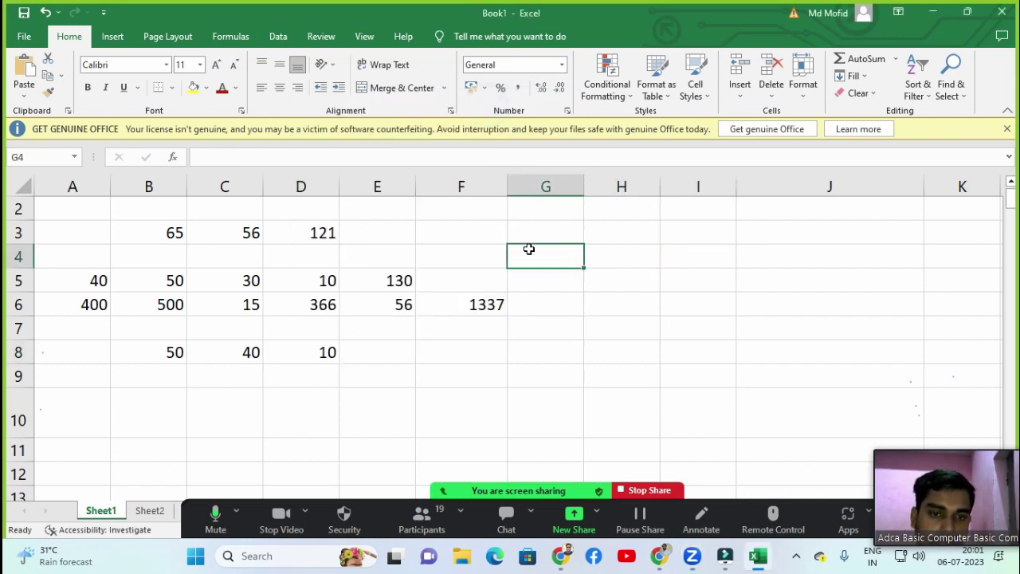
pyautogui.press('Left')
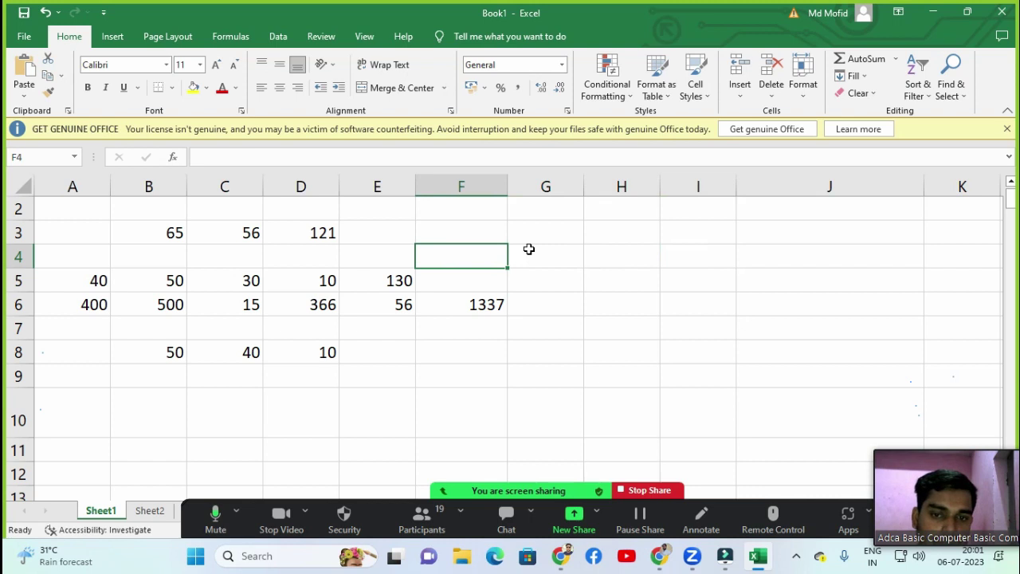
pyautogui.press('Down')
pyautogui.press('Down')
pyautogui.press('Down')
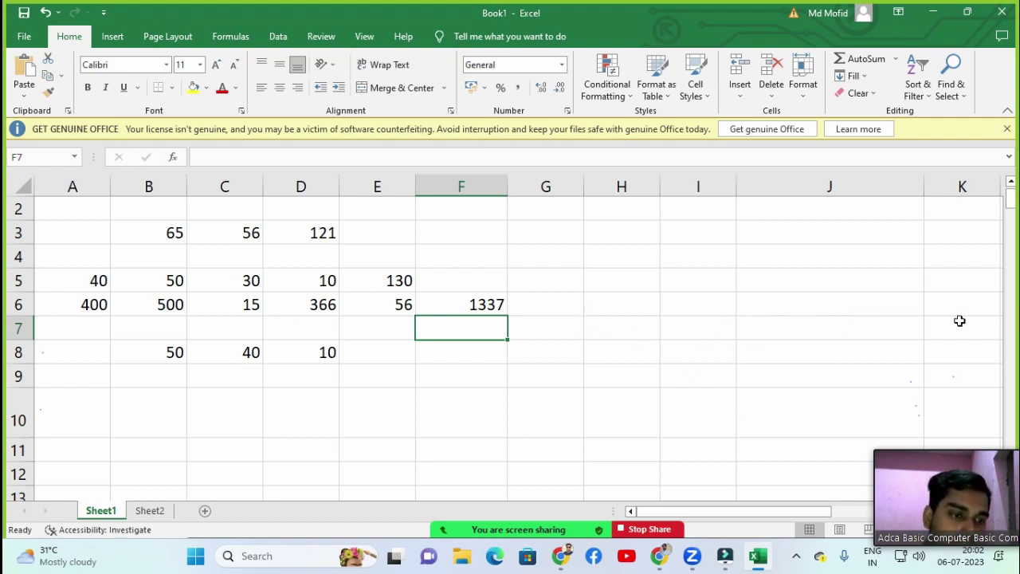
pyautogui.press('Right')
pyautogui.press('Right')
pyautogui.press('Right')
pyautogui.press('Right')
pyautogui.press('Right')
pyautogui.press('Right')
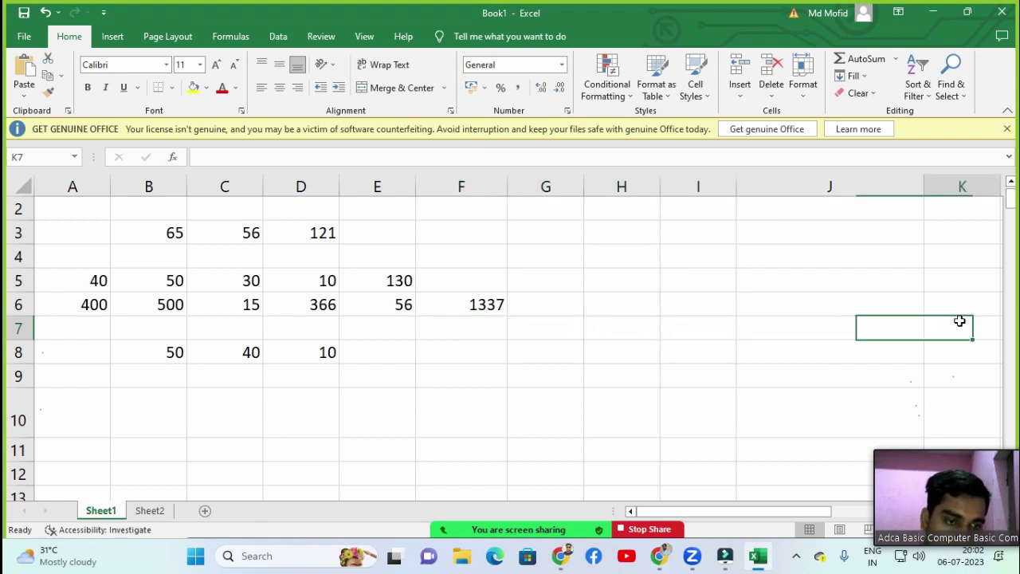
pyautogui.press('Left')
pyautogui.press('Left')
pyautogui.press('Left')
pyautogui.press('Left')
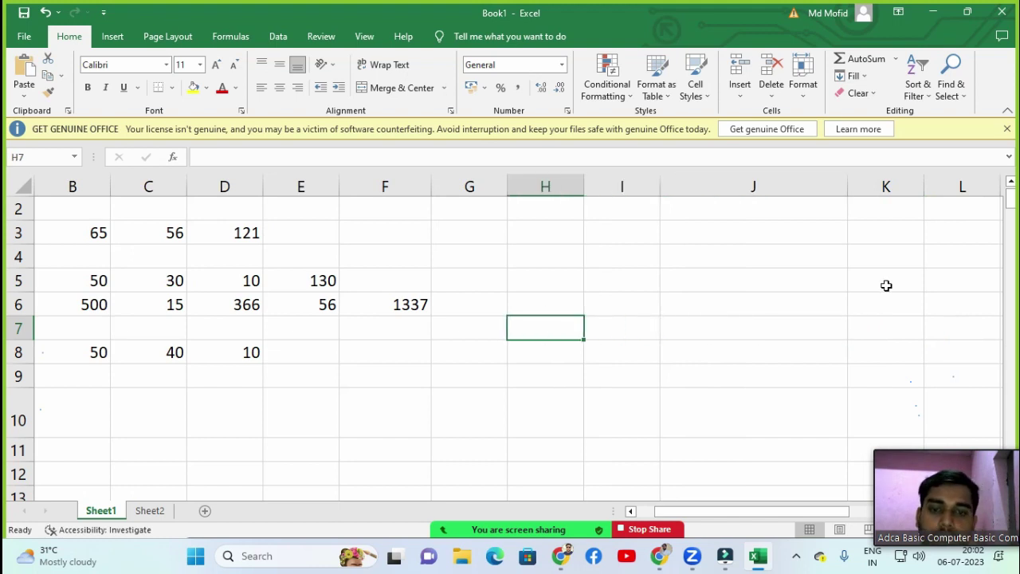
pyautogui.press('Left')
pyautogui.press('Left')
pyautogui.press('Left')
pyautogui.press('Left')
pyautogui.press('Left')
pyautogui.press('Left')
pyautogui.press('Left')
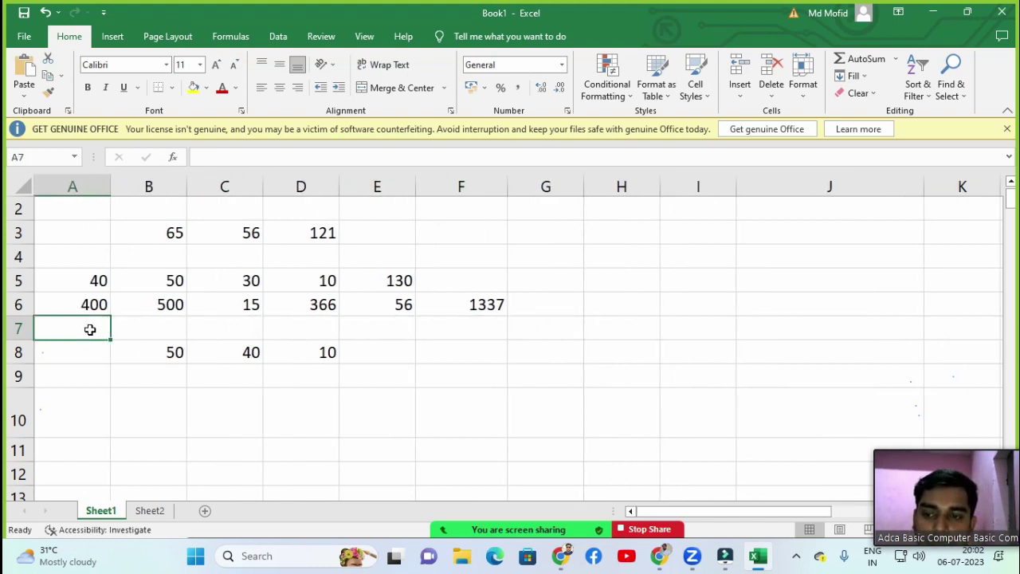
pyautogui.press('Up')
pyautogui.press('Up')
pyautogui.press('Up')
pyautogui.press('Up')
pyautogui.press('Up')
pyautogui.press('Up')
pyautogui.press('Down')
pyautogui.press('Down')
pyautogui.press('Down')
pyautogui.press('Down')
pyautogui.press('Down')
pyautogui.press('Down')
pyautogui.press('Down')
pyautogui.press('Down')
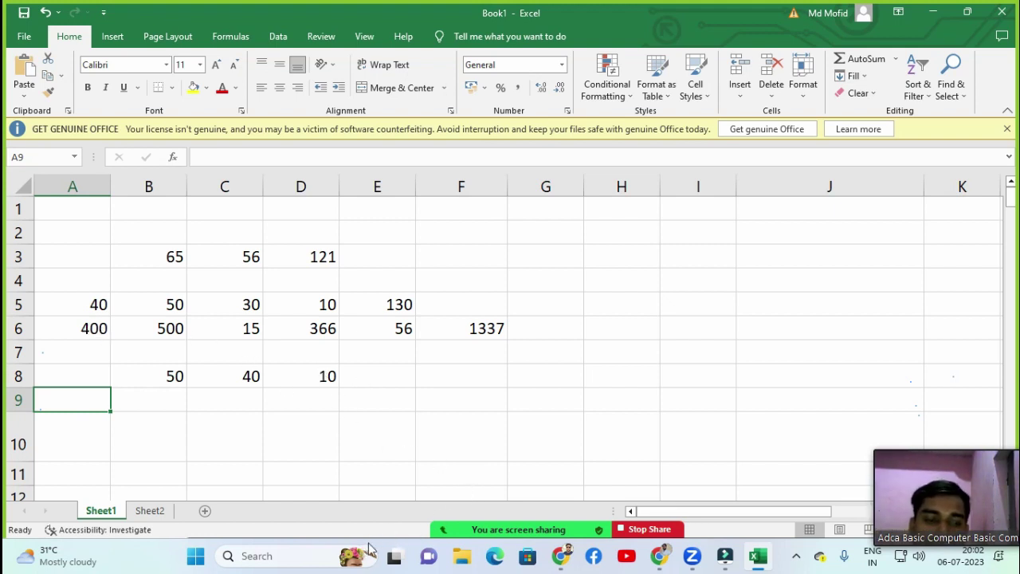
# Check the Zoom participants list, close it, and select the subtraction formula in cell D8.
pyautogui.click(422, 520)
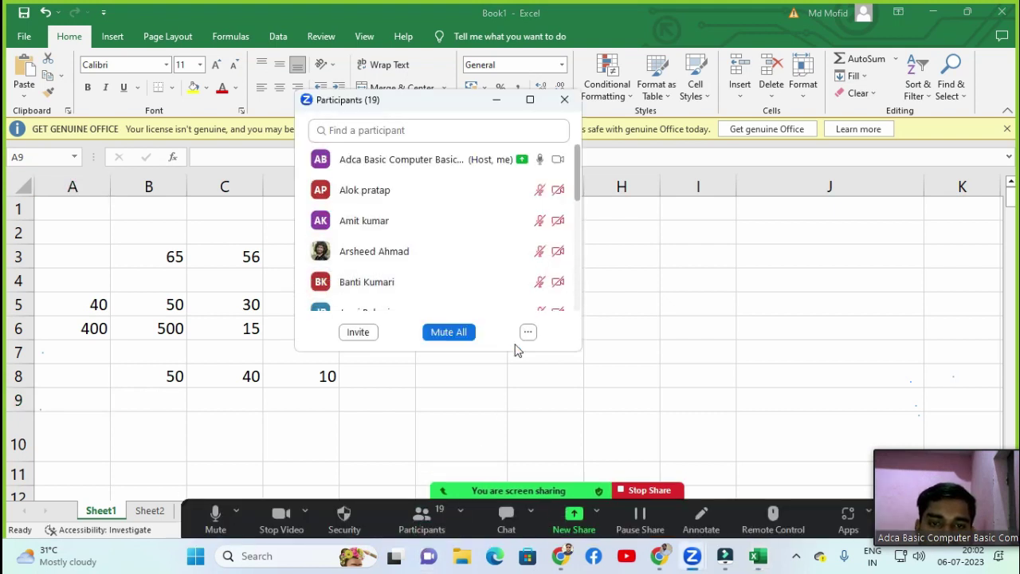
pyautogui.click(564, 99)
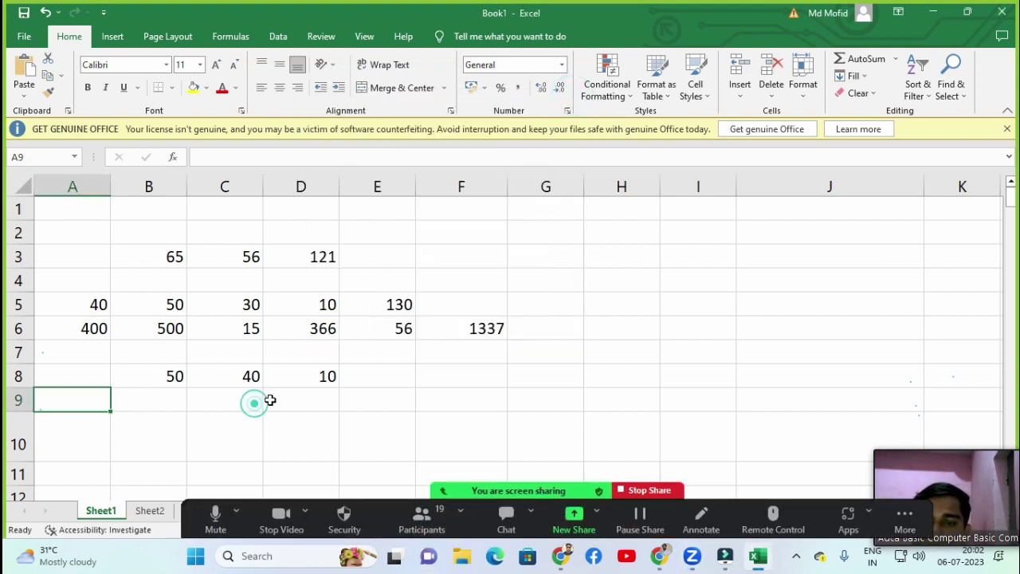
pyautogui.click(296, 382)
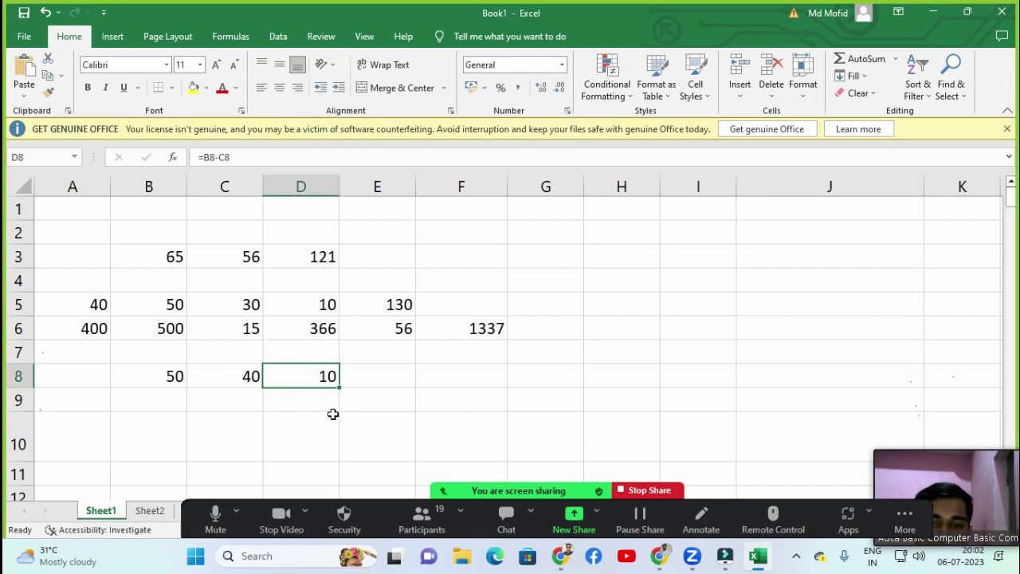
# Enter the value 10 in both cells B10 and C10.
pyautogui.click(154, 419)
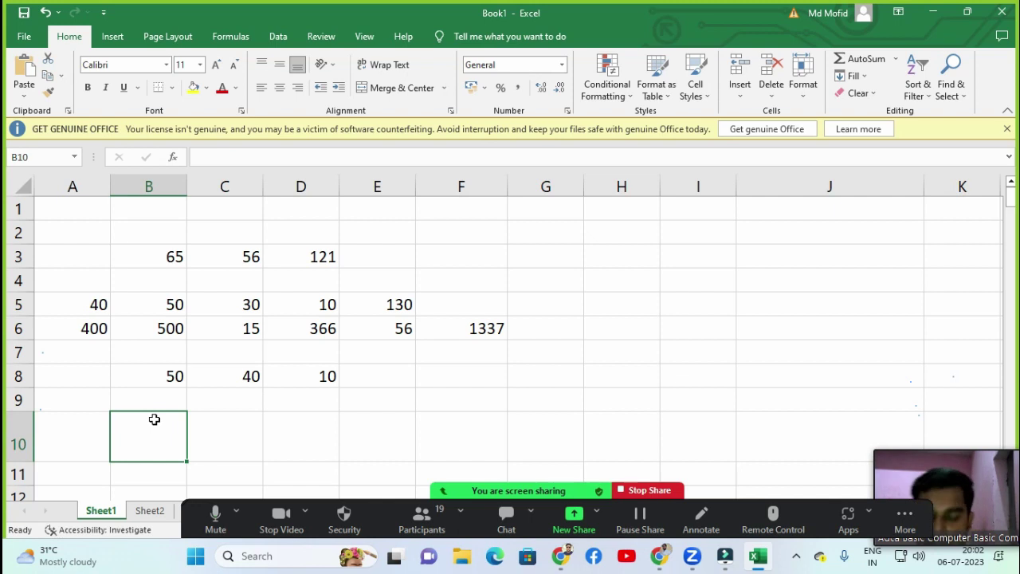
pyautogui.write('10')
pyautogui.press('Tab')
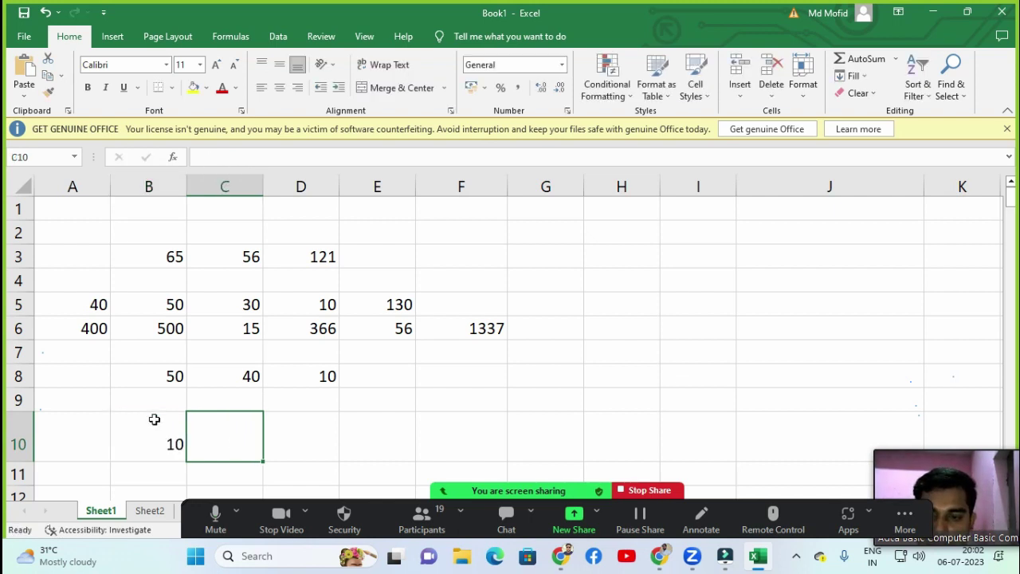
pyautogui.write('10')
pyautogui.press('Tab')
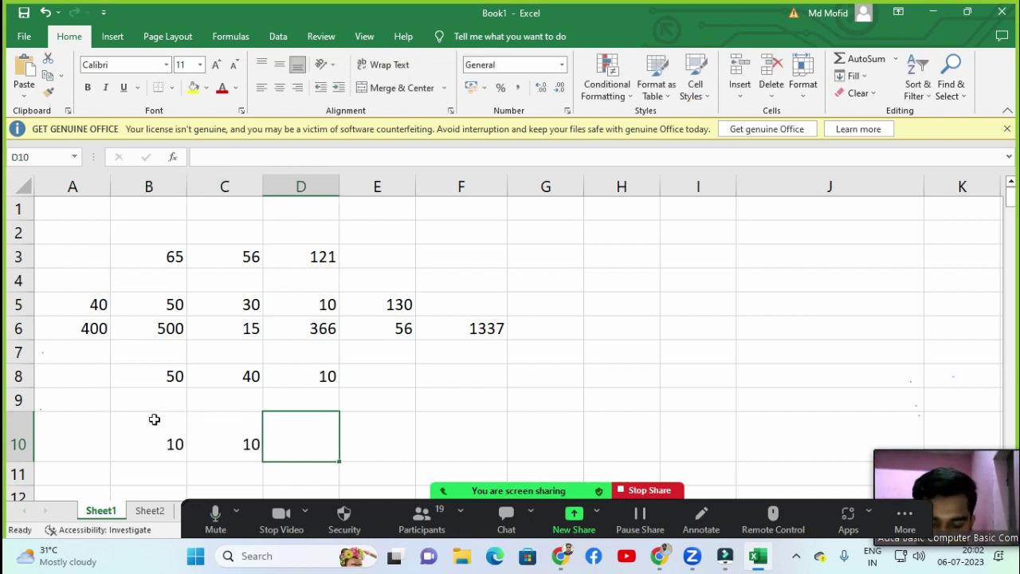
# Multiply the row 10 values in cell D10 with the formula =B10*C10, picking both cells as references.
pyautogui.write('=')
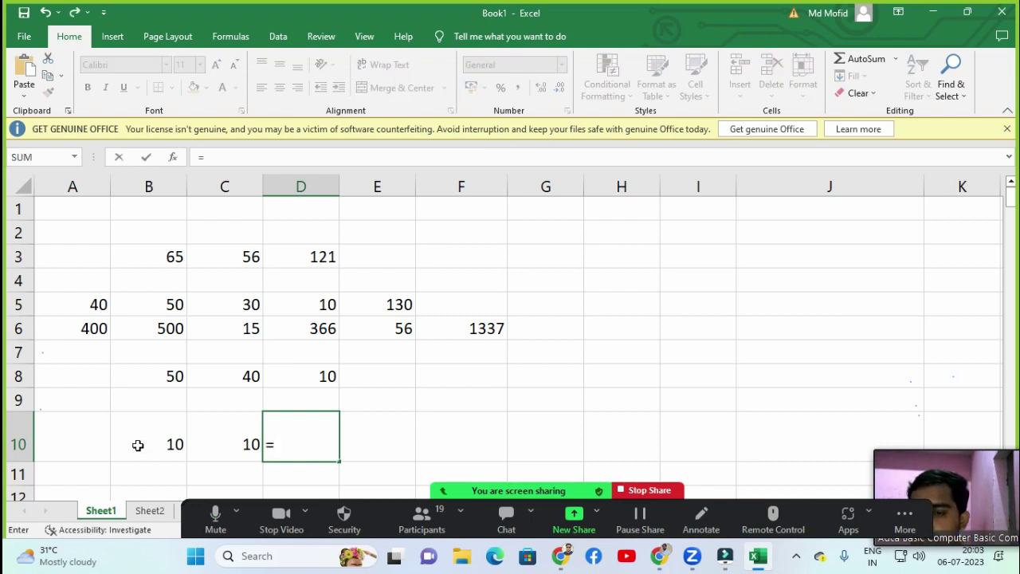
pyautogui.click(143, 428)
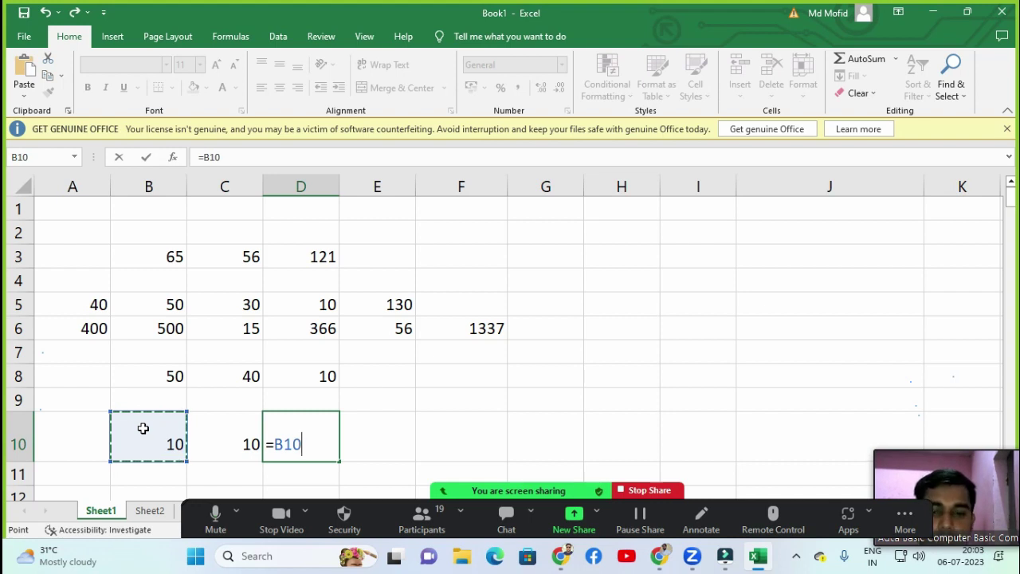
pyautogui.write('*')
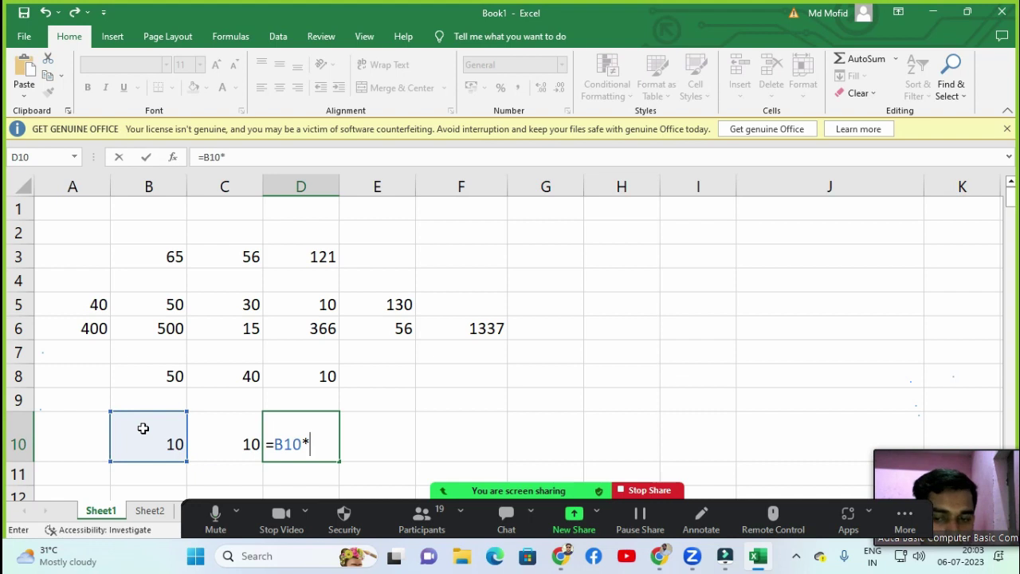
pyautogui.click(234, 428)
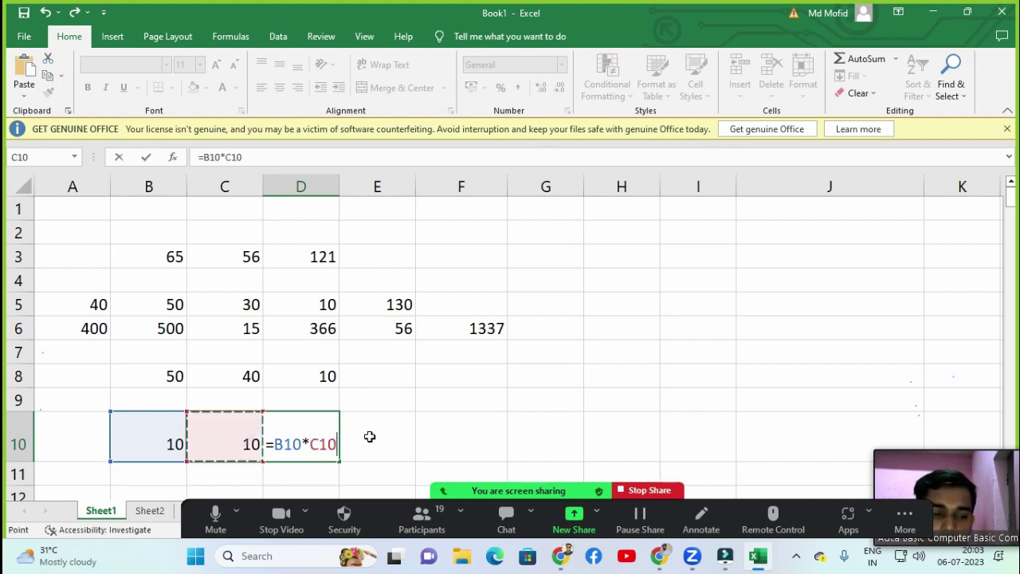
pyautogui.press('Return')
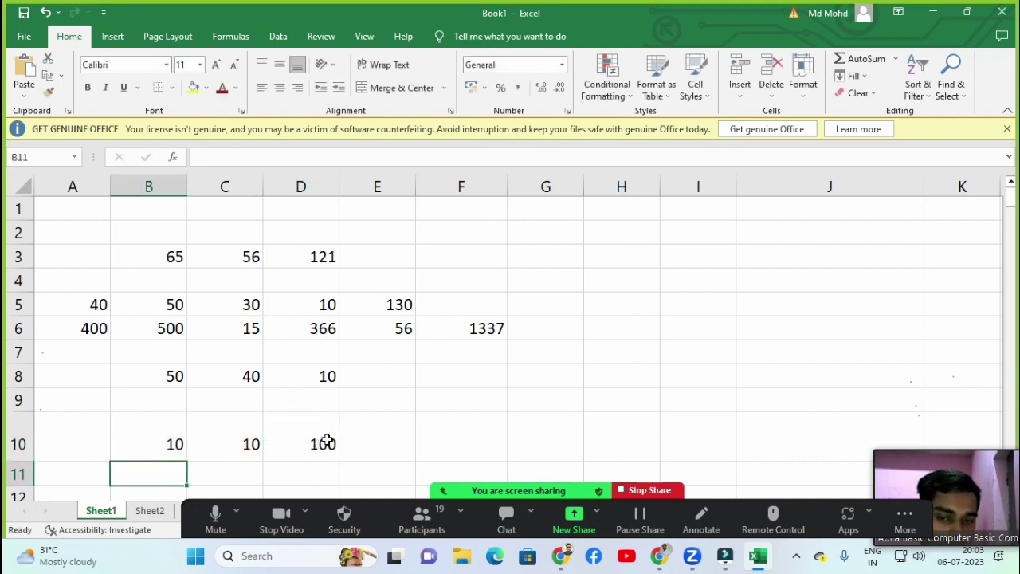
# Enter the values 50 and 2 in cells B11 and C11.
pyautogui.scroll(-1, 327, 440)
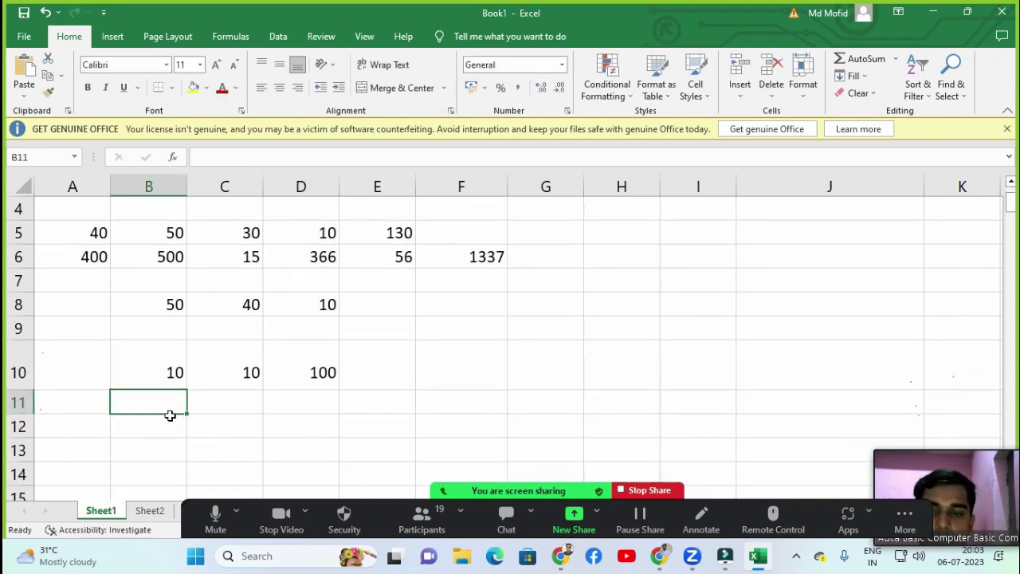
pyautogui.write('50')
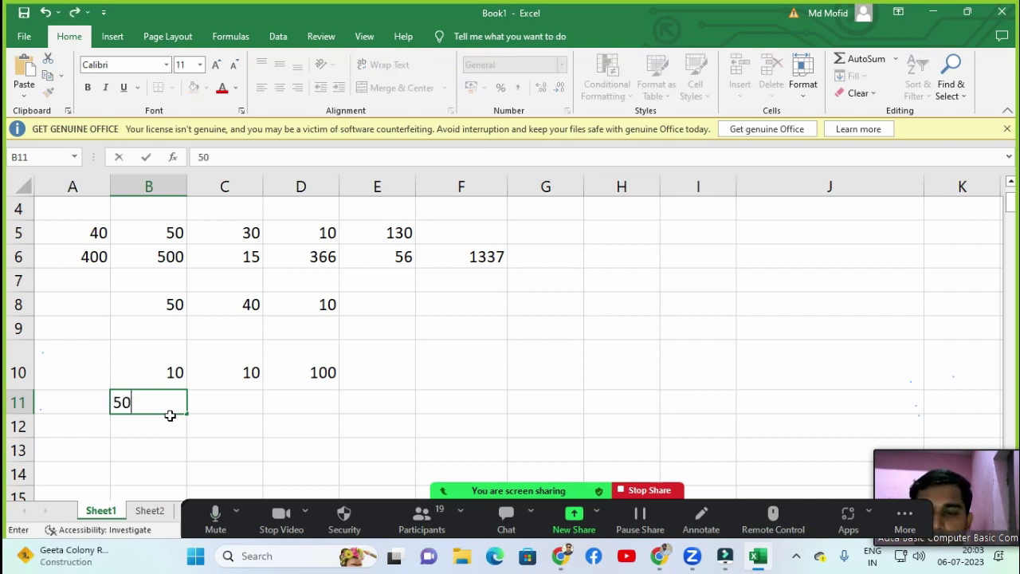
pyautogui.press('Tab')
pyautogui.write('2')
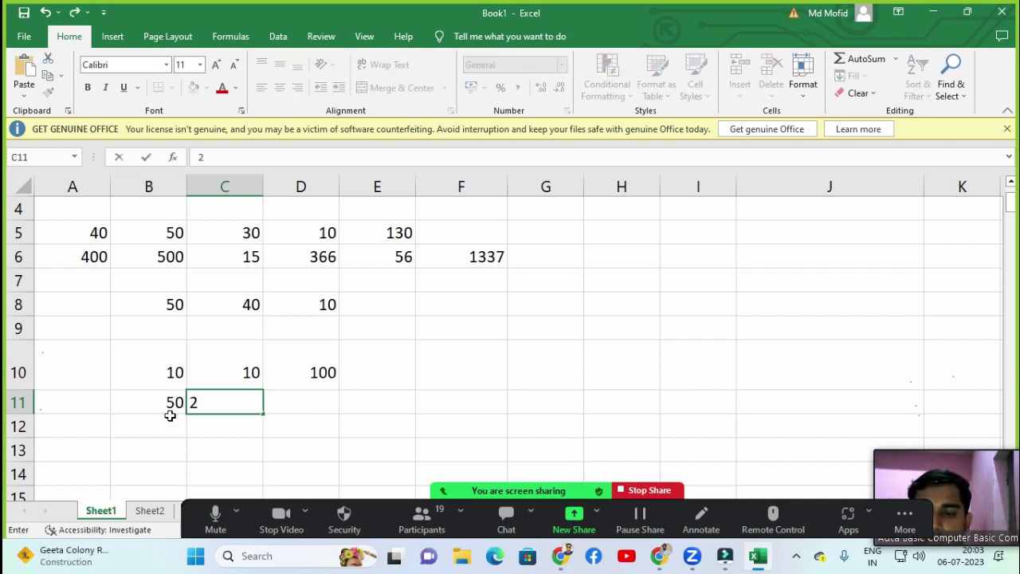
pyautogui.press('Tab')
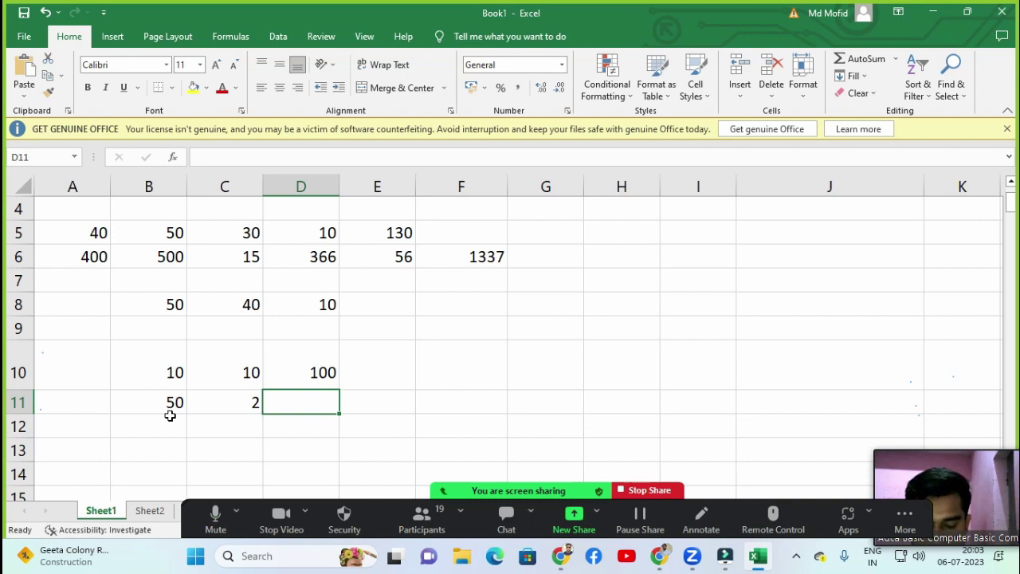
# Divide the row 11 values in cell D11 with the formula =B11/C11, picking both cells as references.
pyautogui.write('=')
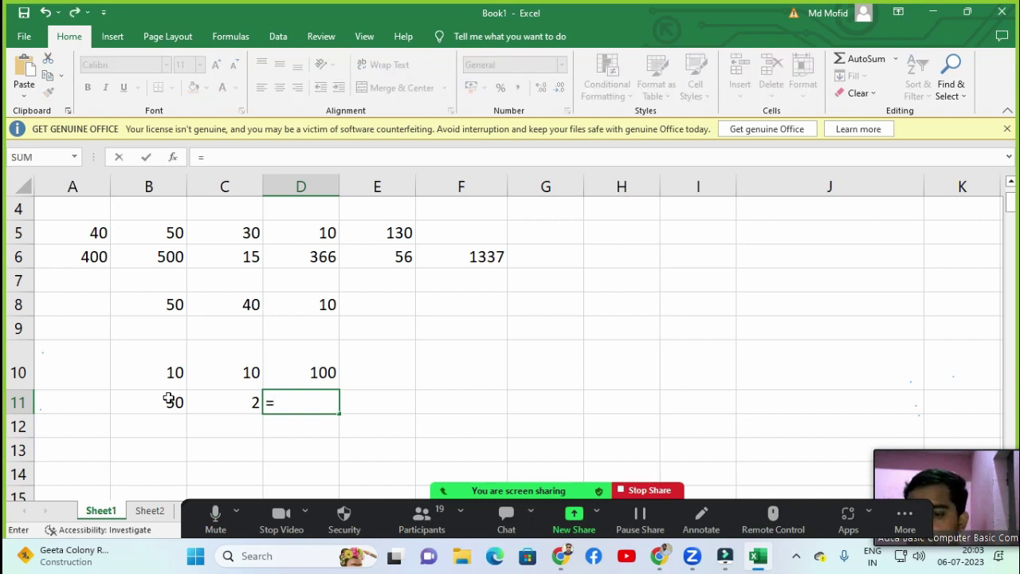
pyautogui.click(170, 401)
pyautogui.write('/')
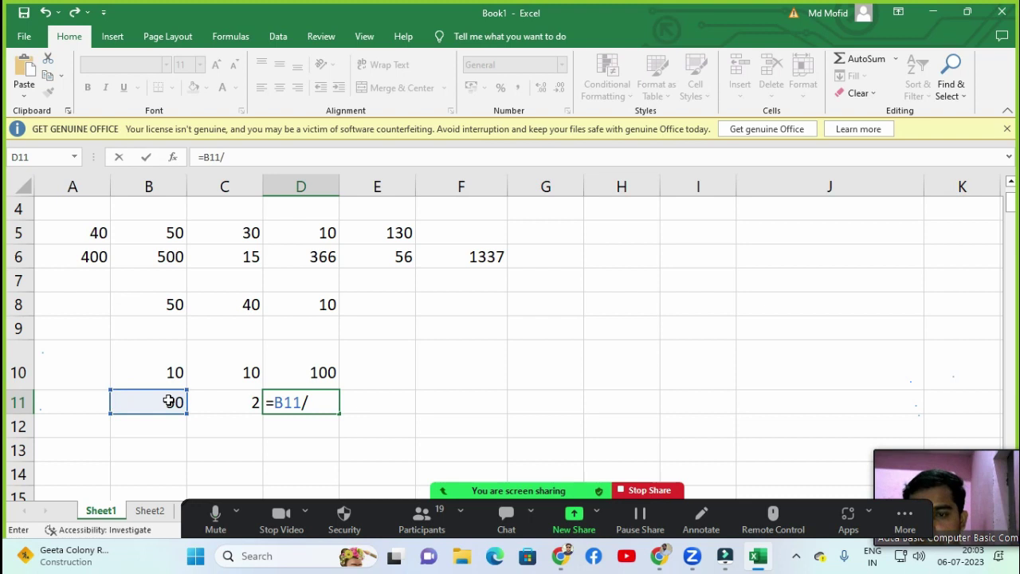
pyautogui.click(236, 395)
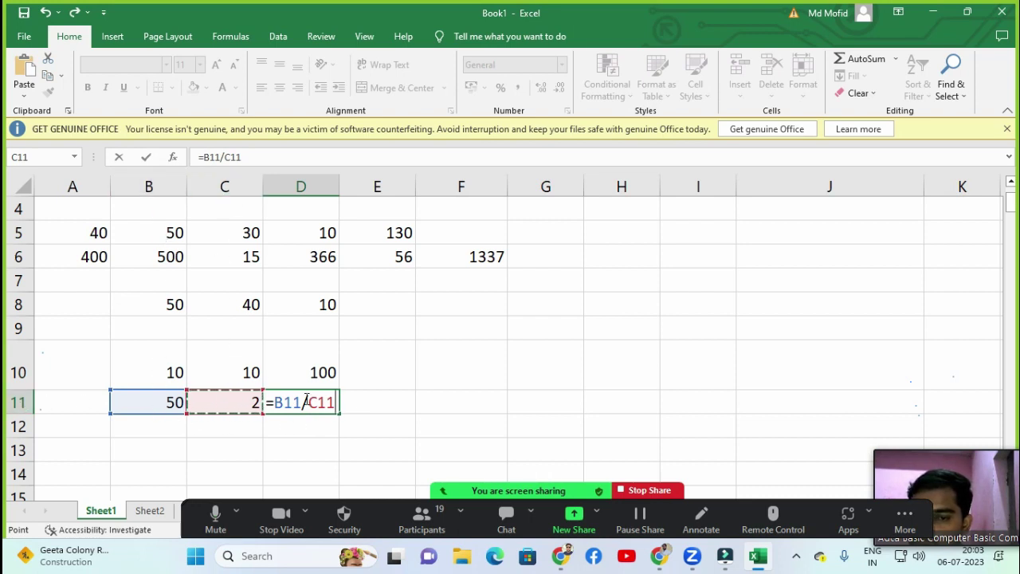
pyautogui.press('Return')
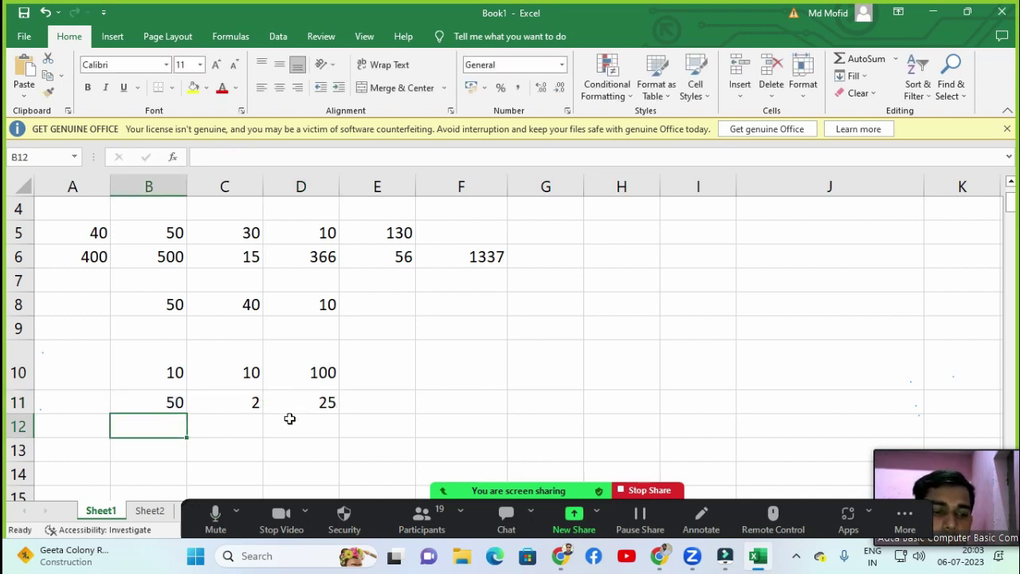
# Enter the amount 10000 in cell B13 and the percentage 10% in cell C13.
pyautogui.click(176, 448)
pyautogui.click(177, 430)
pyautogui.click(173, 451)
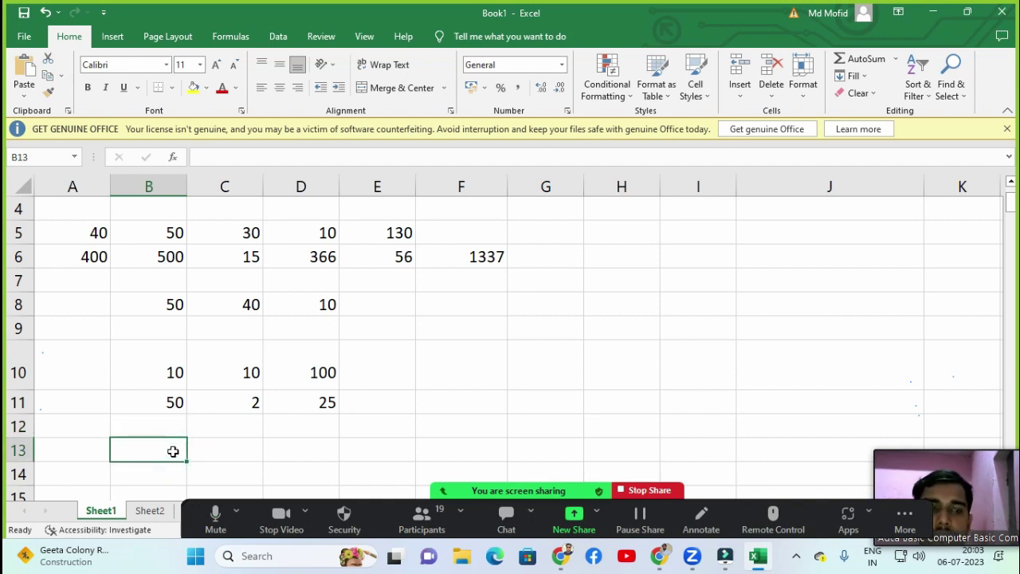
pyautogui.write('10000')
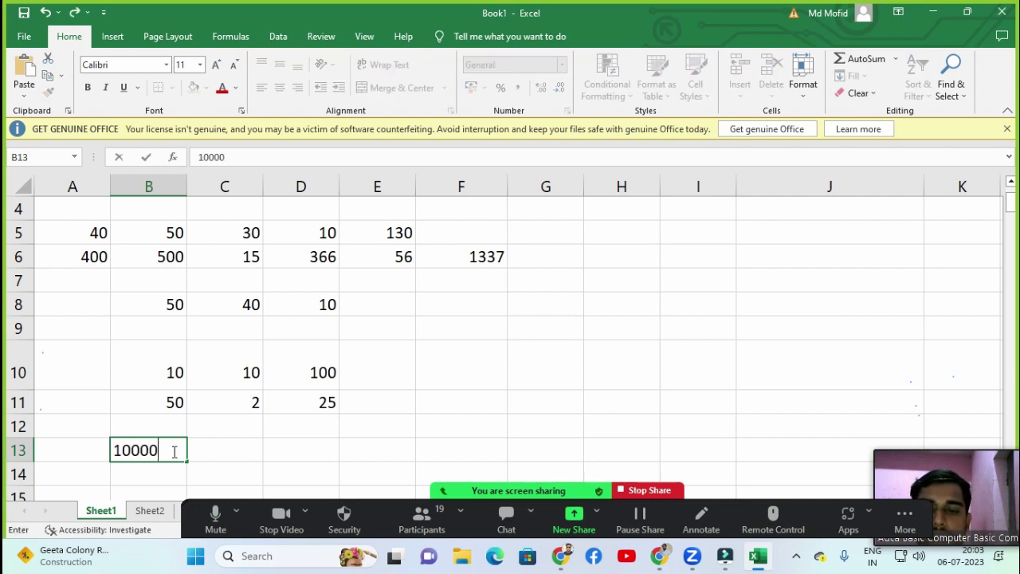
pyautogui.press('Return')
pyautogui.press('Up')
pyautogui.press('Right')
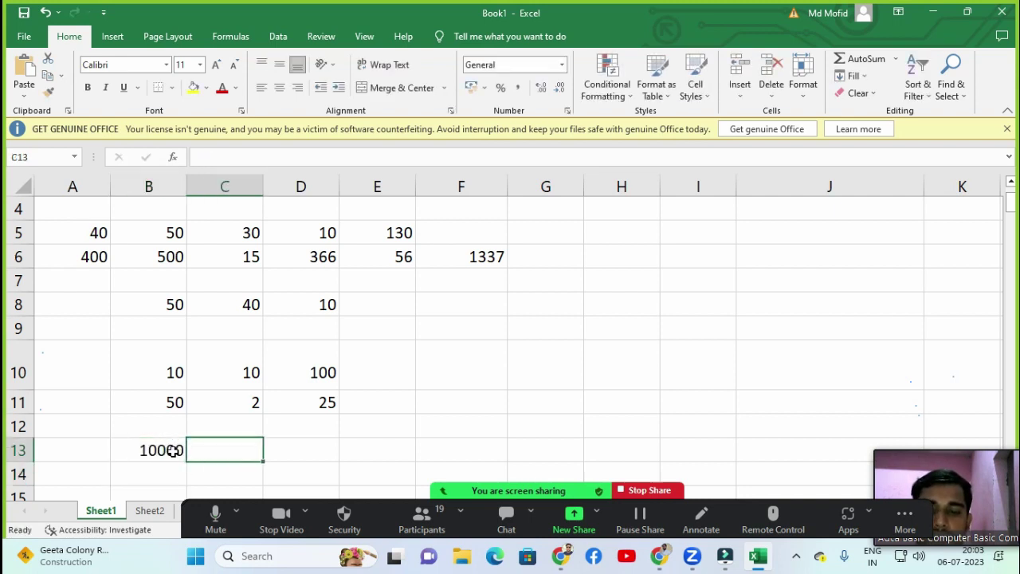
pyautogui.write('10%')
pyautogui.press('Return')
pyautogui.press('Up')
pyautogui.press('Right')
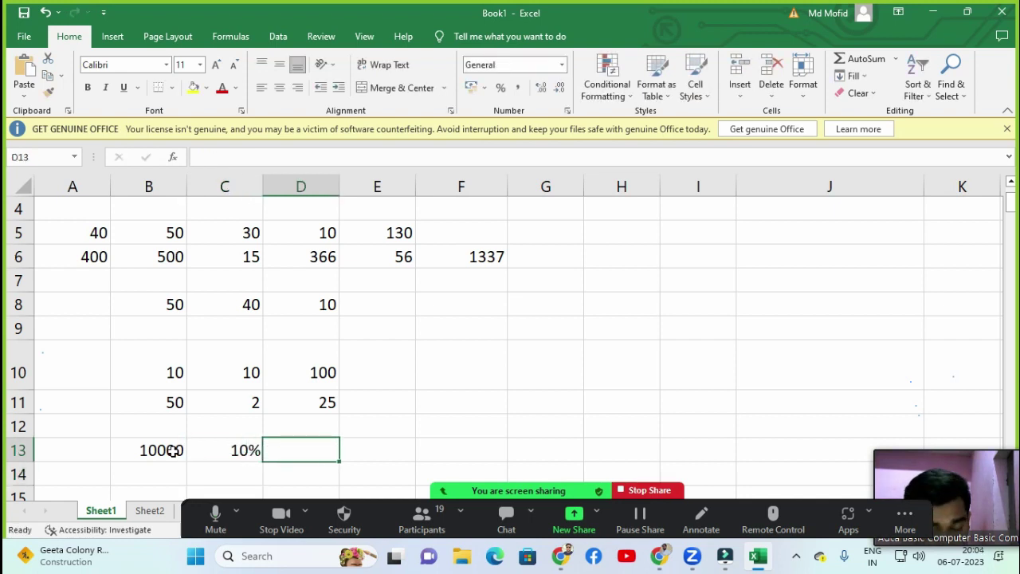
# Calculate 10 percent of the B13 amount in cell D13 with the formula =B13*10%, and check the result cell.
pyautogui.write('=')
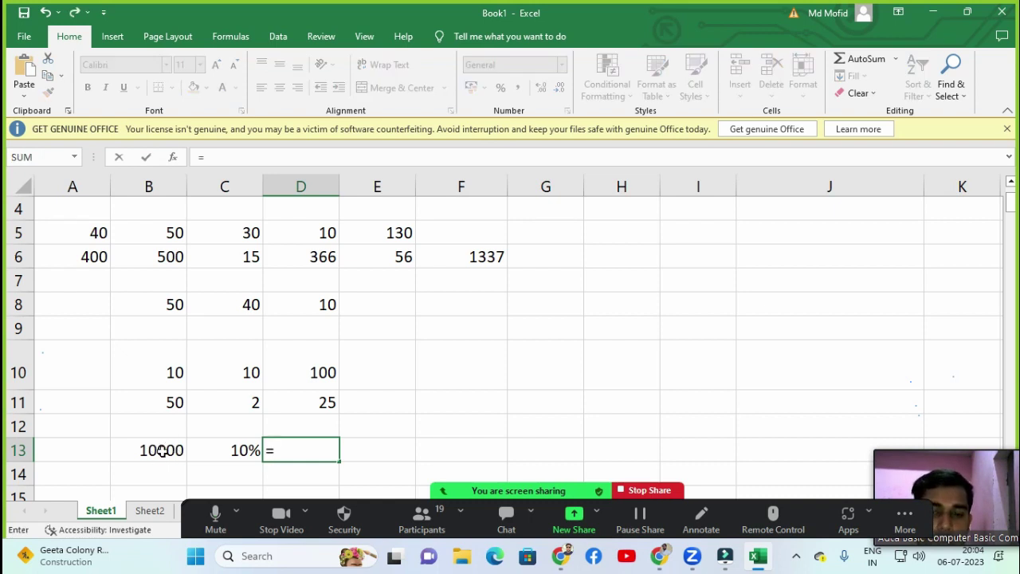
pyautogui.click(161, 451)
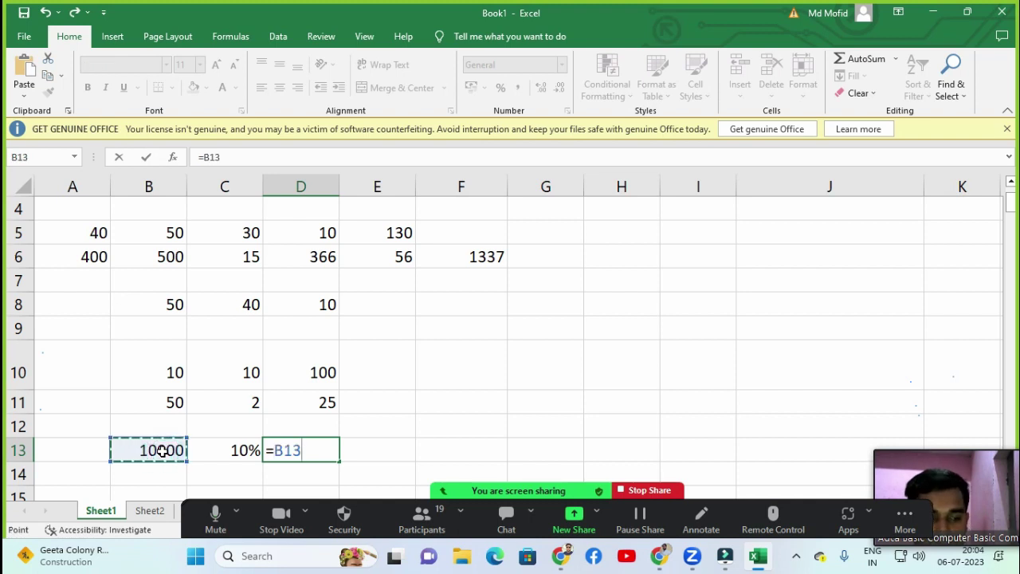
pyautogui.write('*')
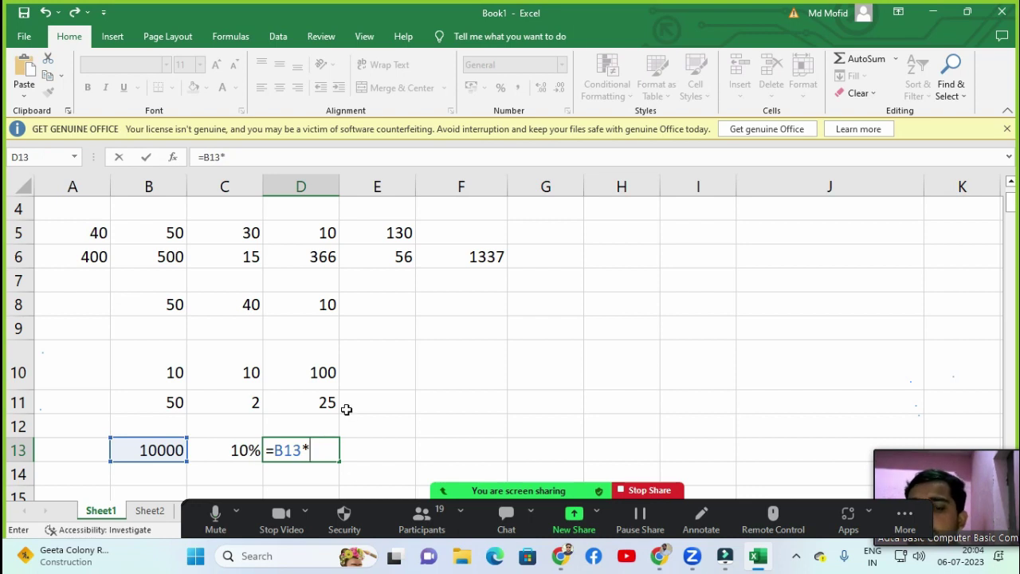
pyautogui.write('10')
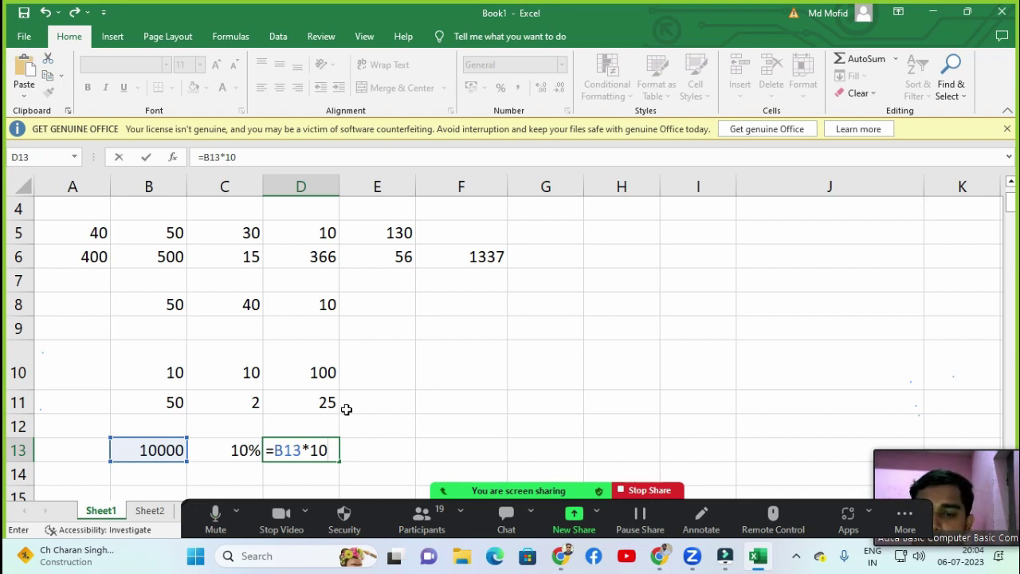
pyautogui.write('%')
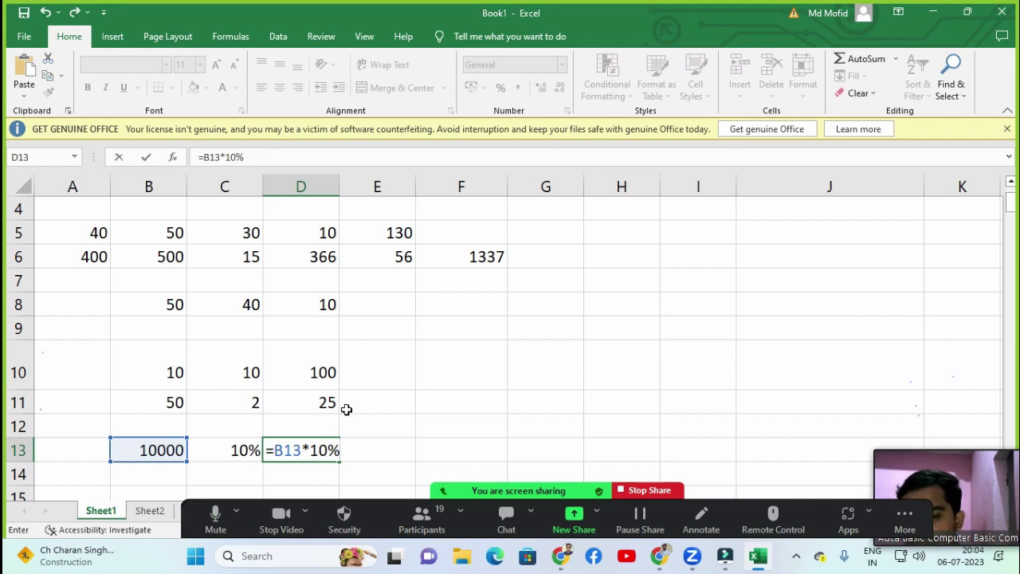
pyautogui.press('Return')
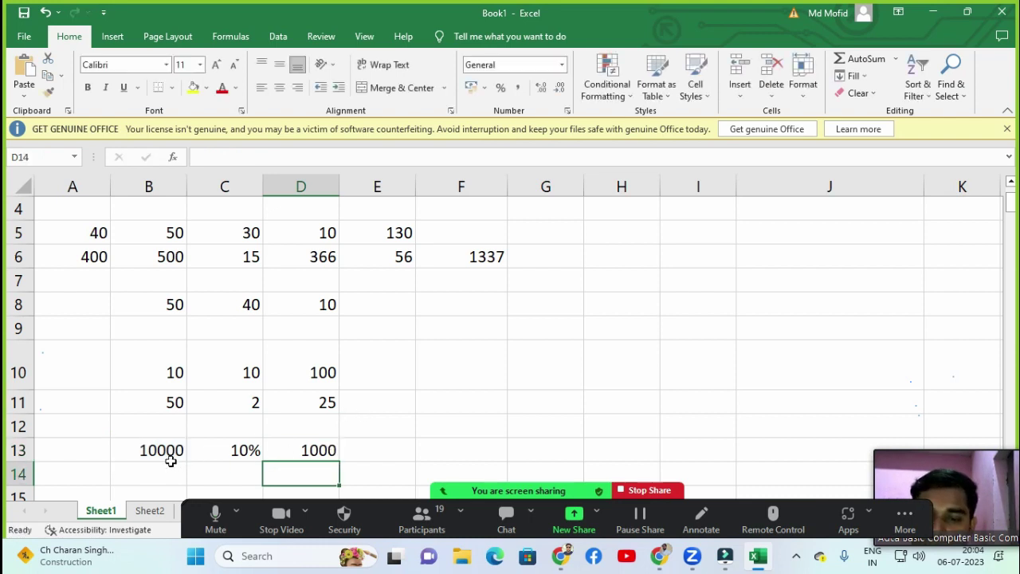
pyautogui.click(326, 456)
pyautogui.click(445, 454)
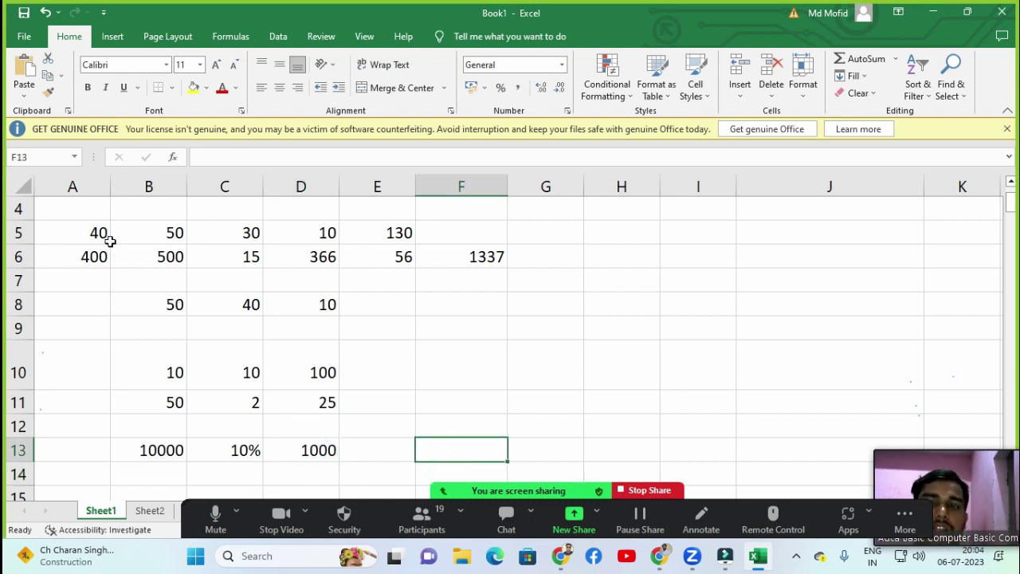